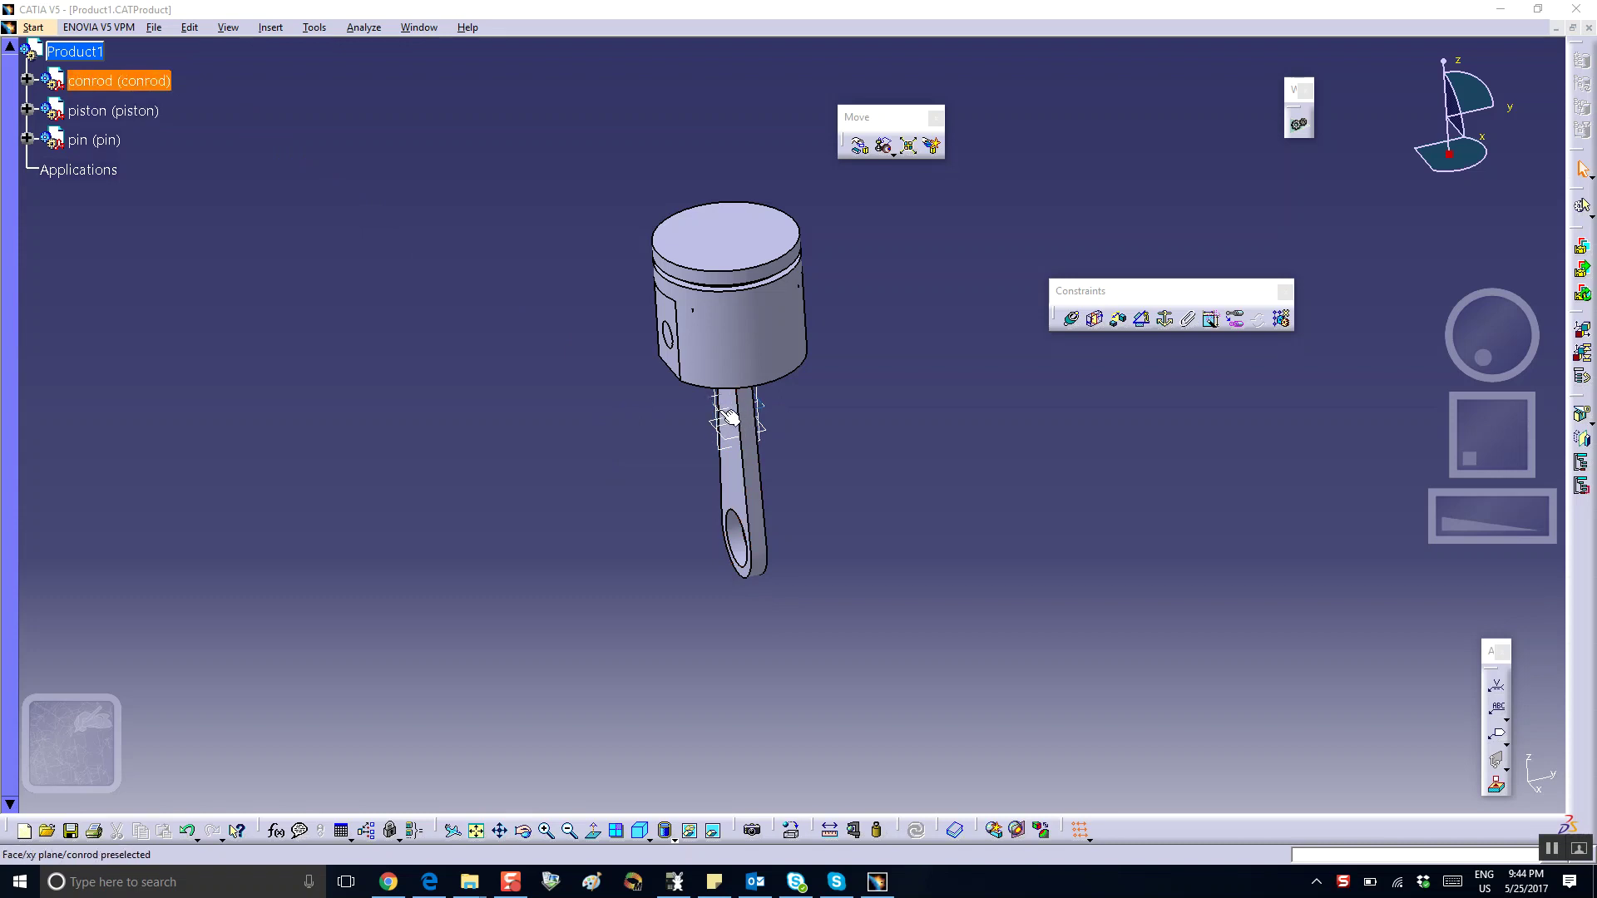
Uncheck 'Display all elements using Z-buffer depth' in Options > Display > Visualization.
left_click(317, 27)
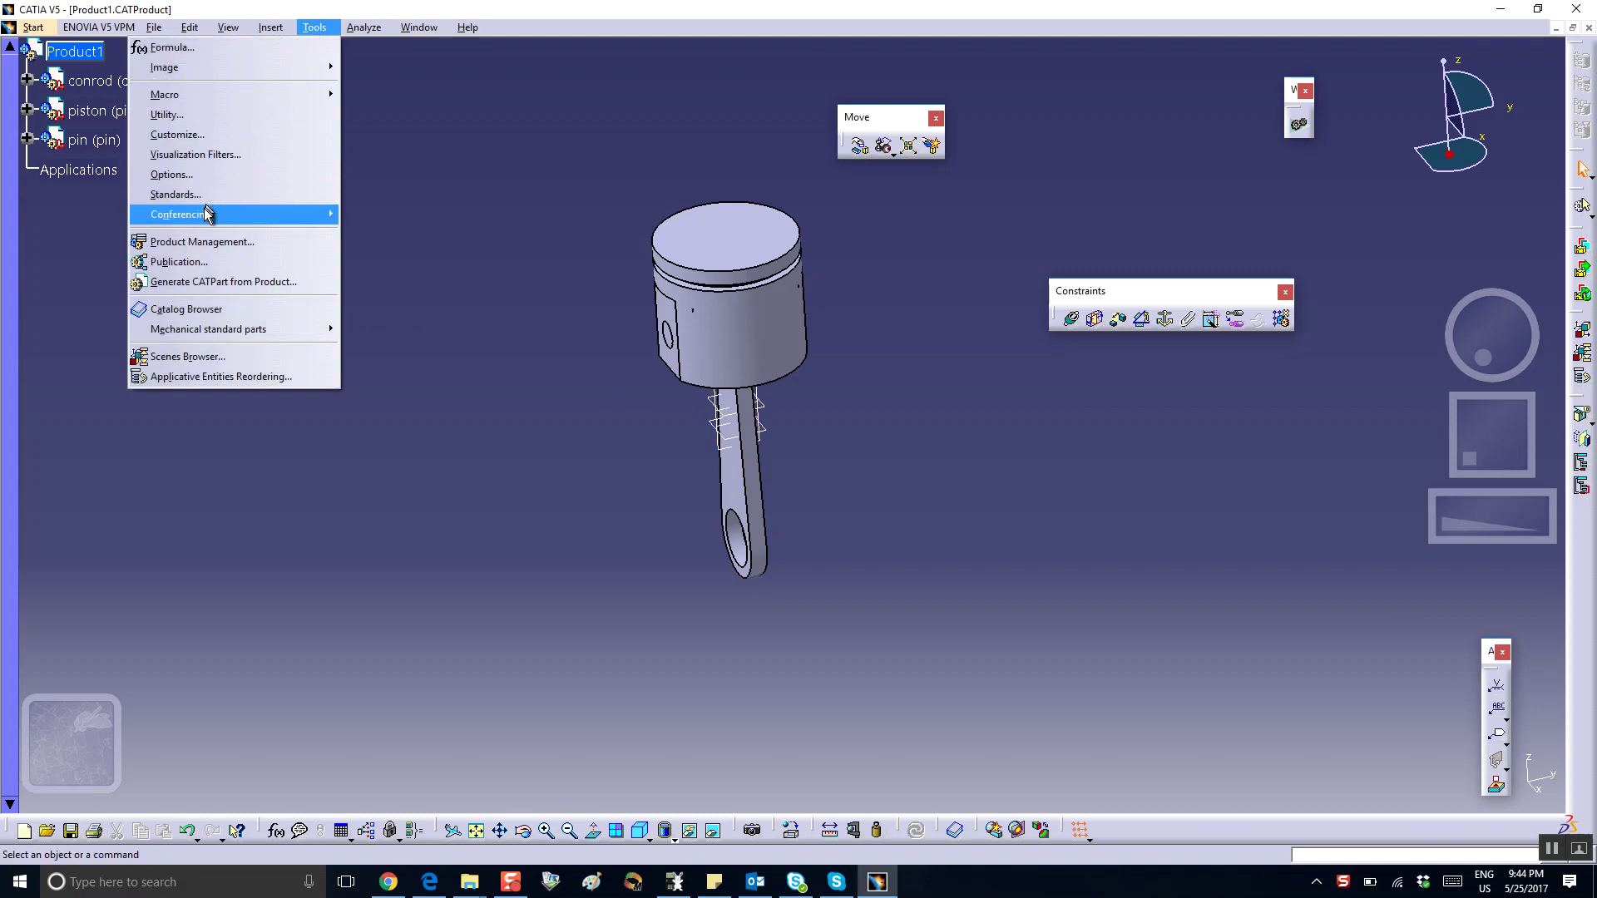
left_click(214, 177)
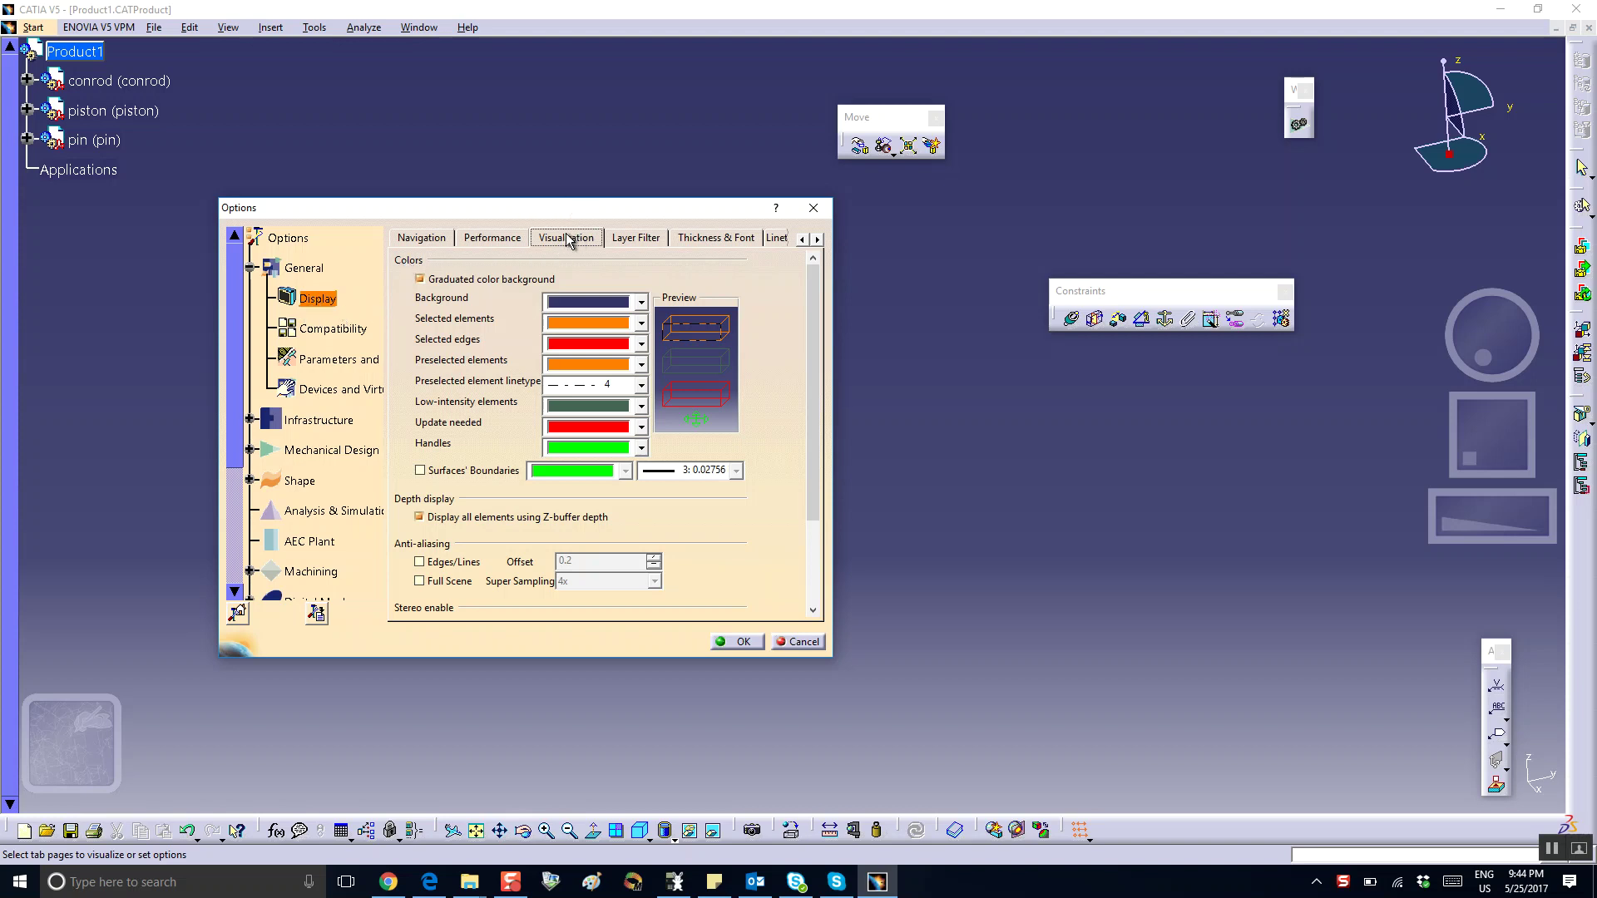
left_click(420, 516)
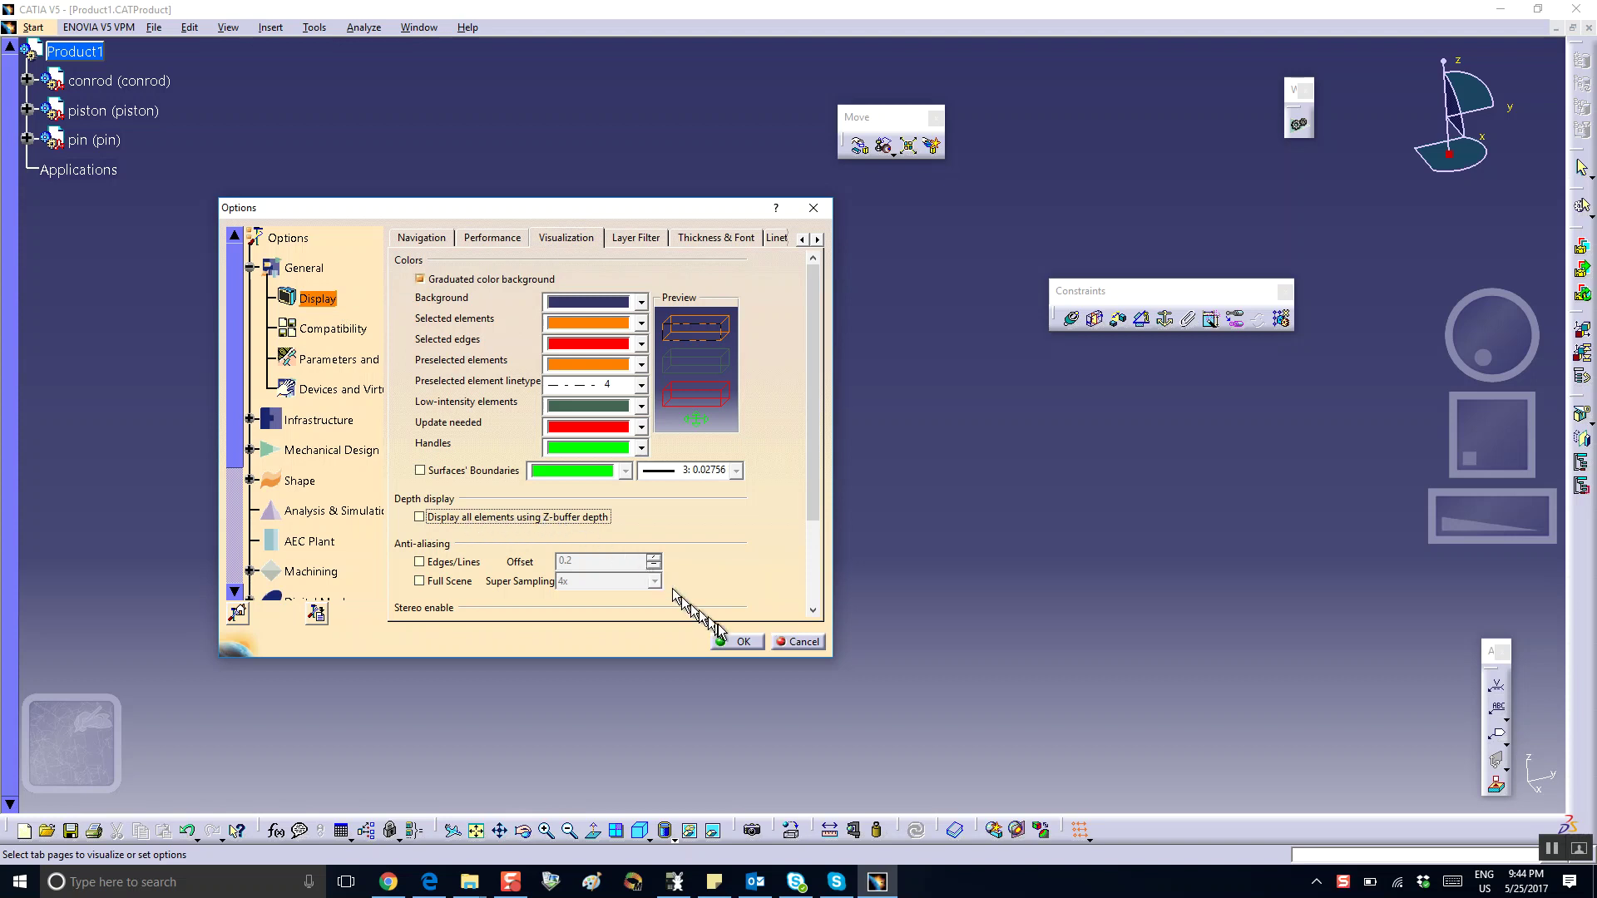
left_click(738, 641)
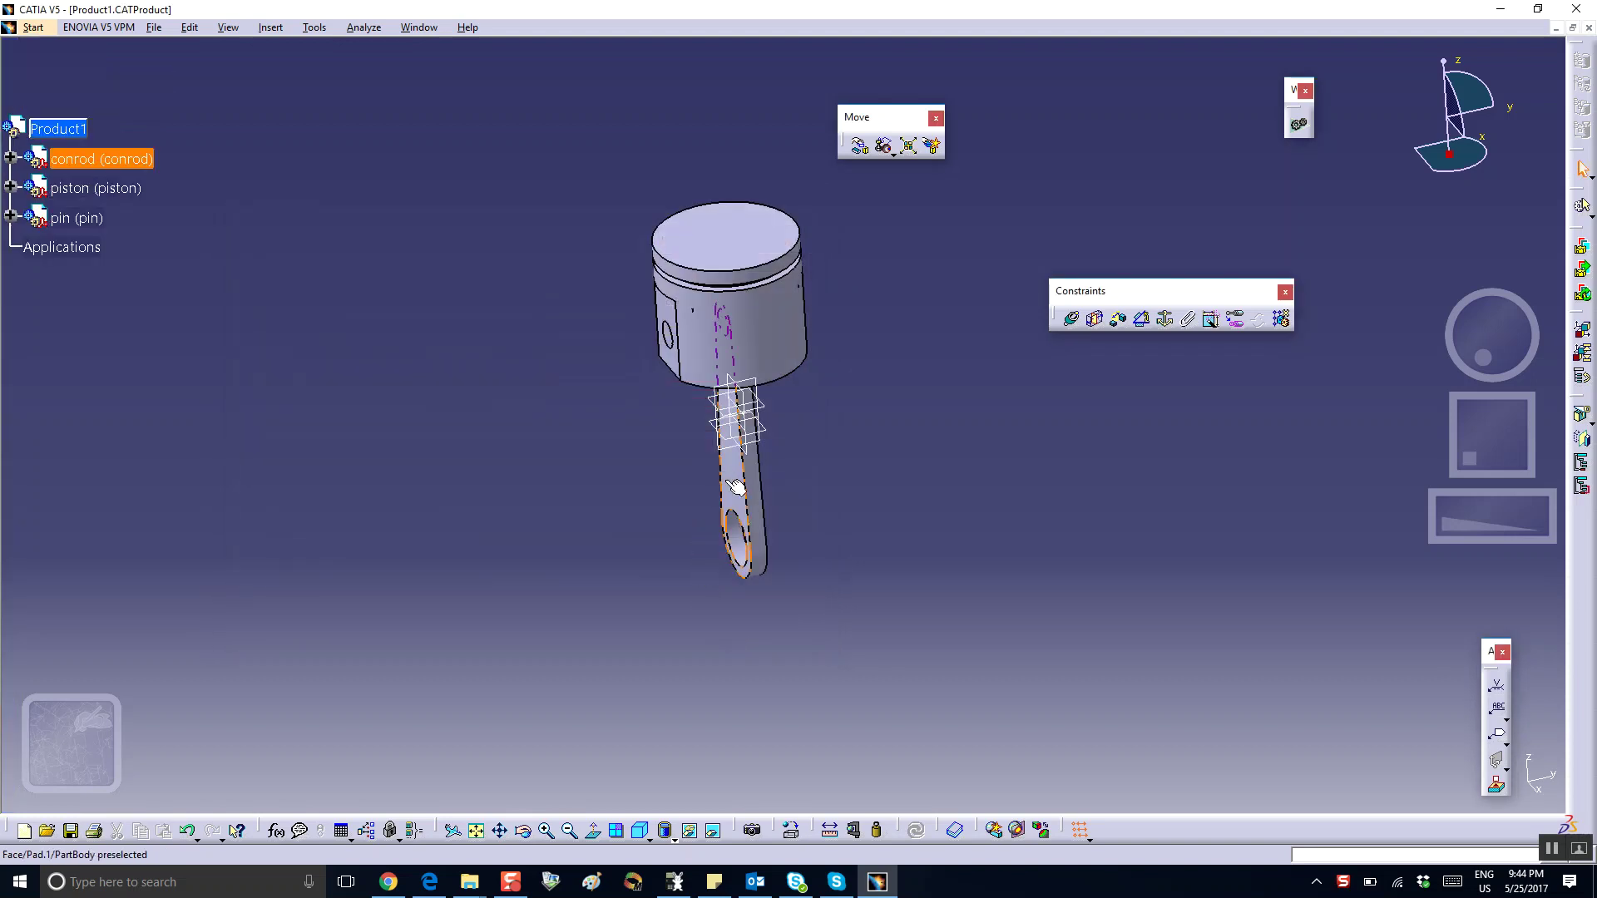
Insert a new part under Product1, keeping the assembly origin.
middle_click_drag(905, 490, 896, 503)
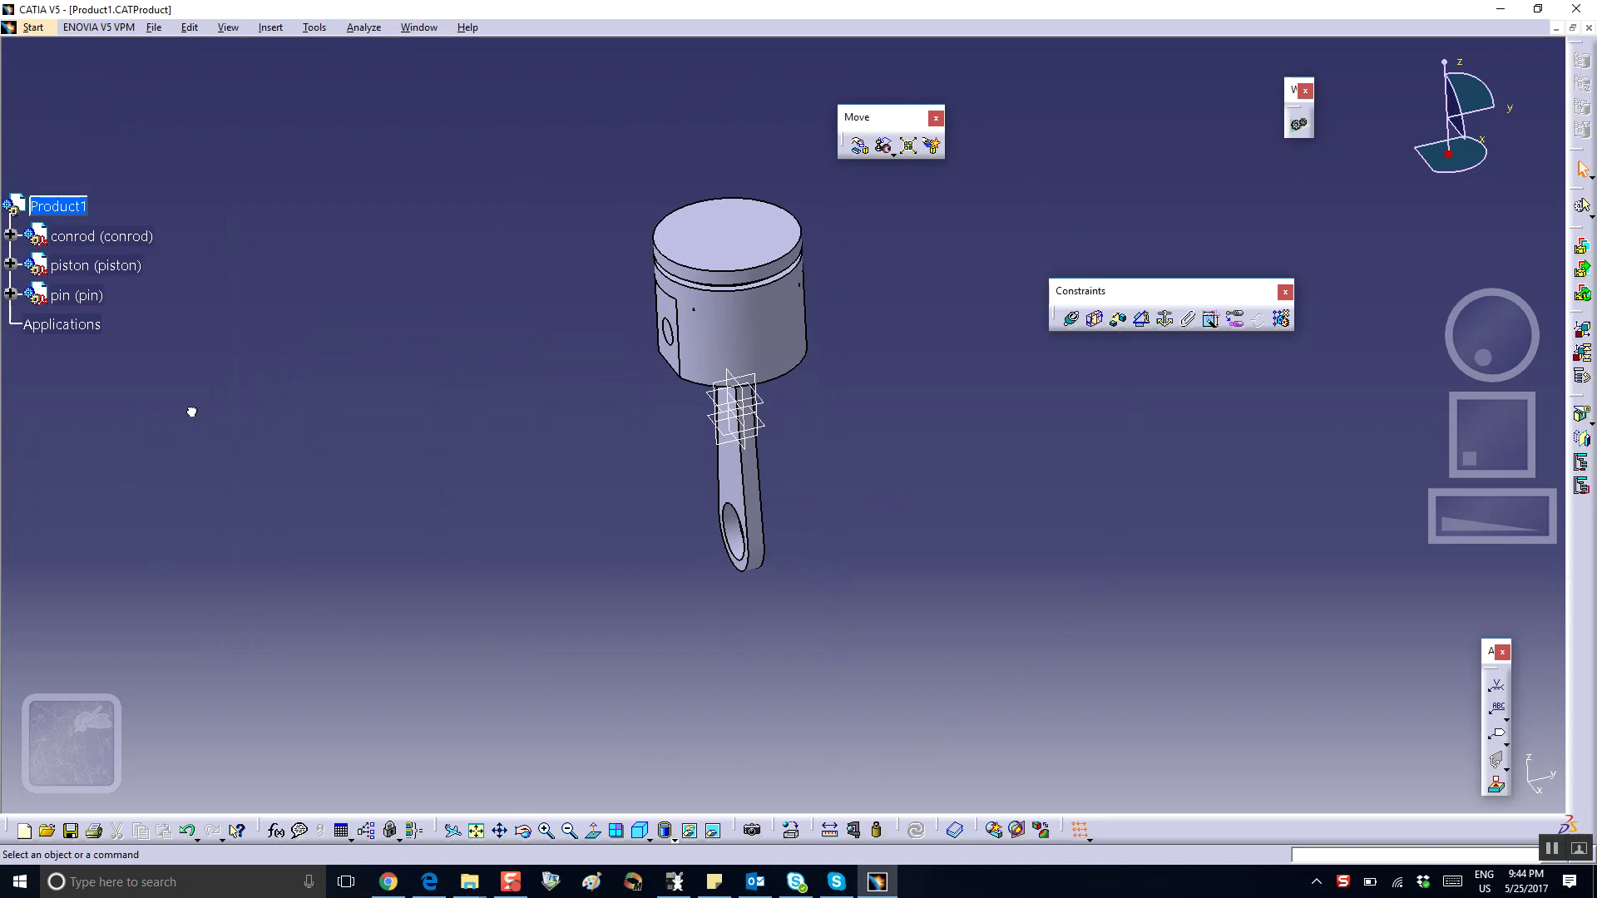
left_click(274, 27)
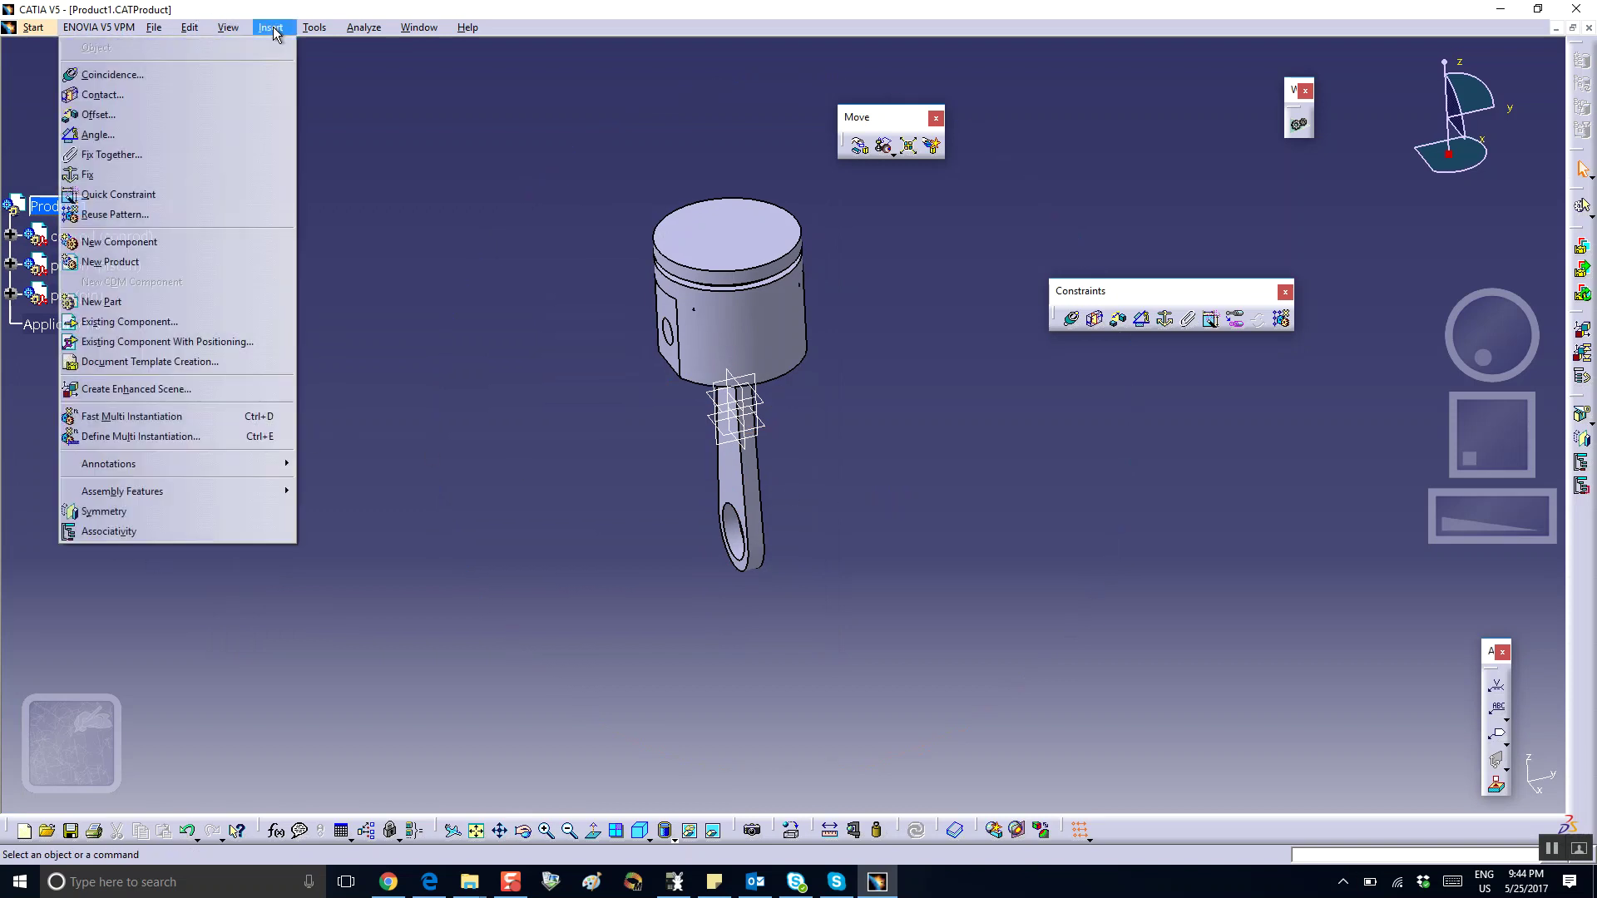
left_click(150, 301)
left_click(63, 206)
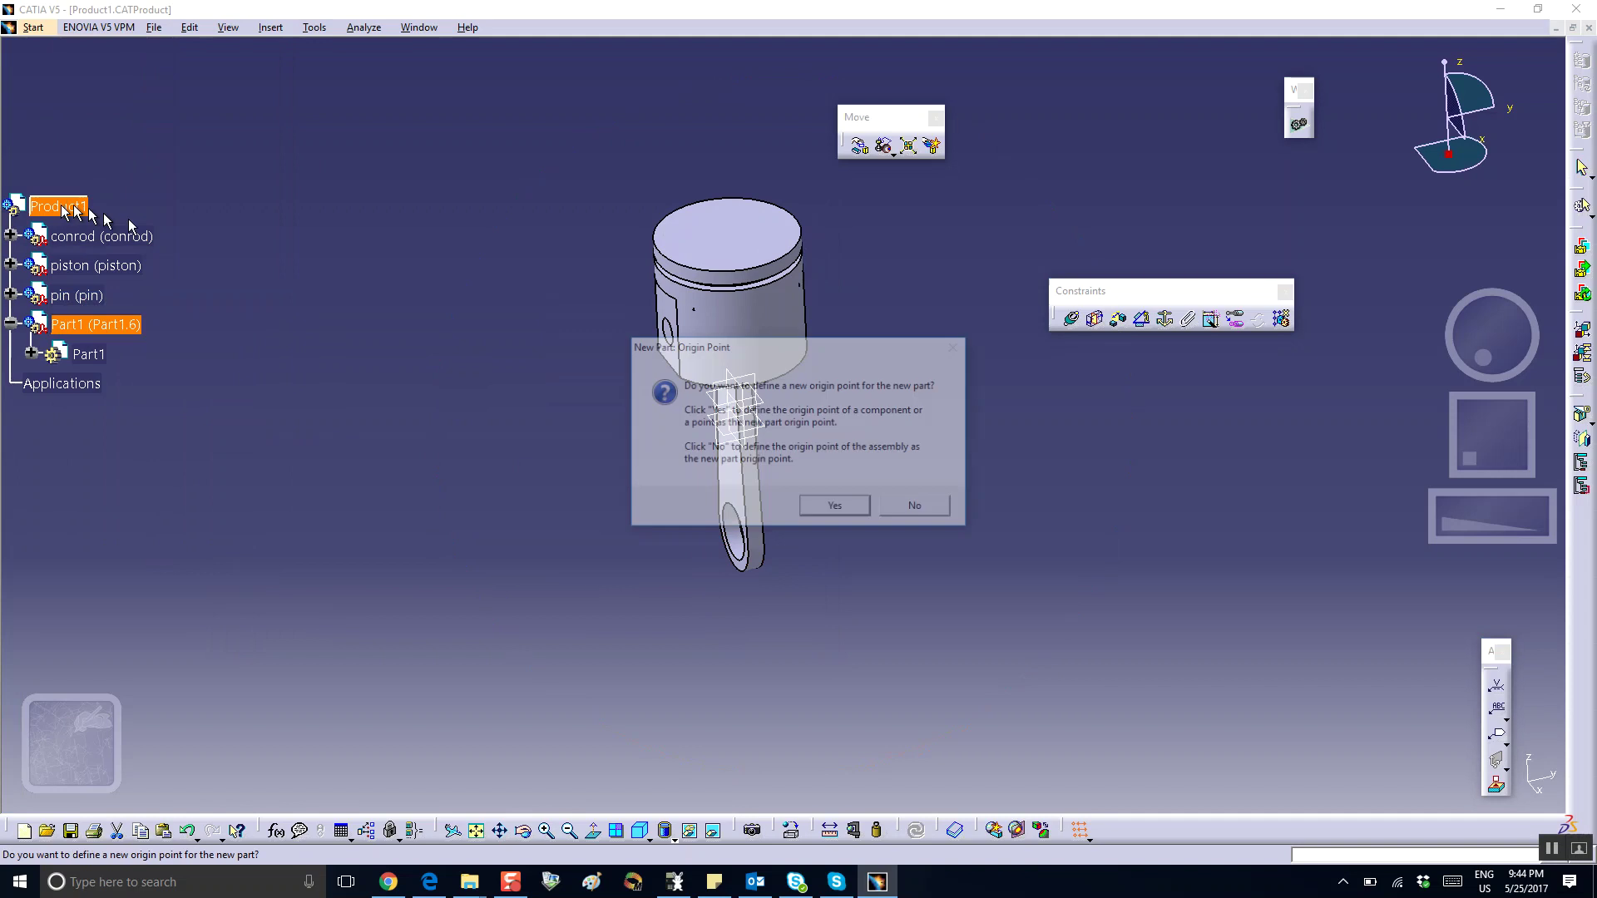
left_click(918, 509)
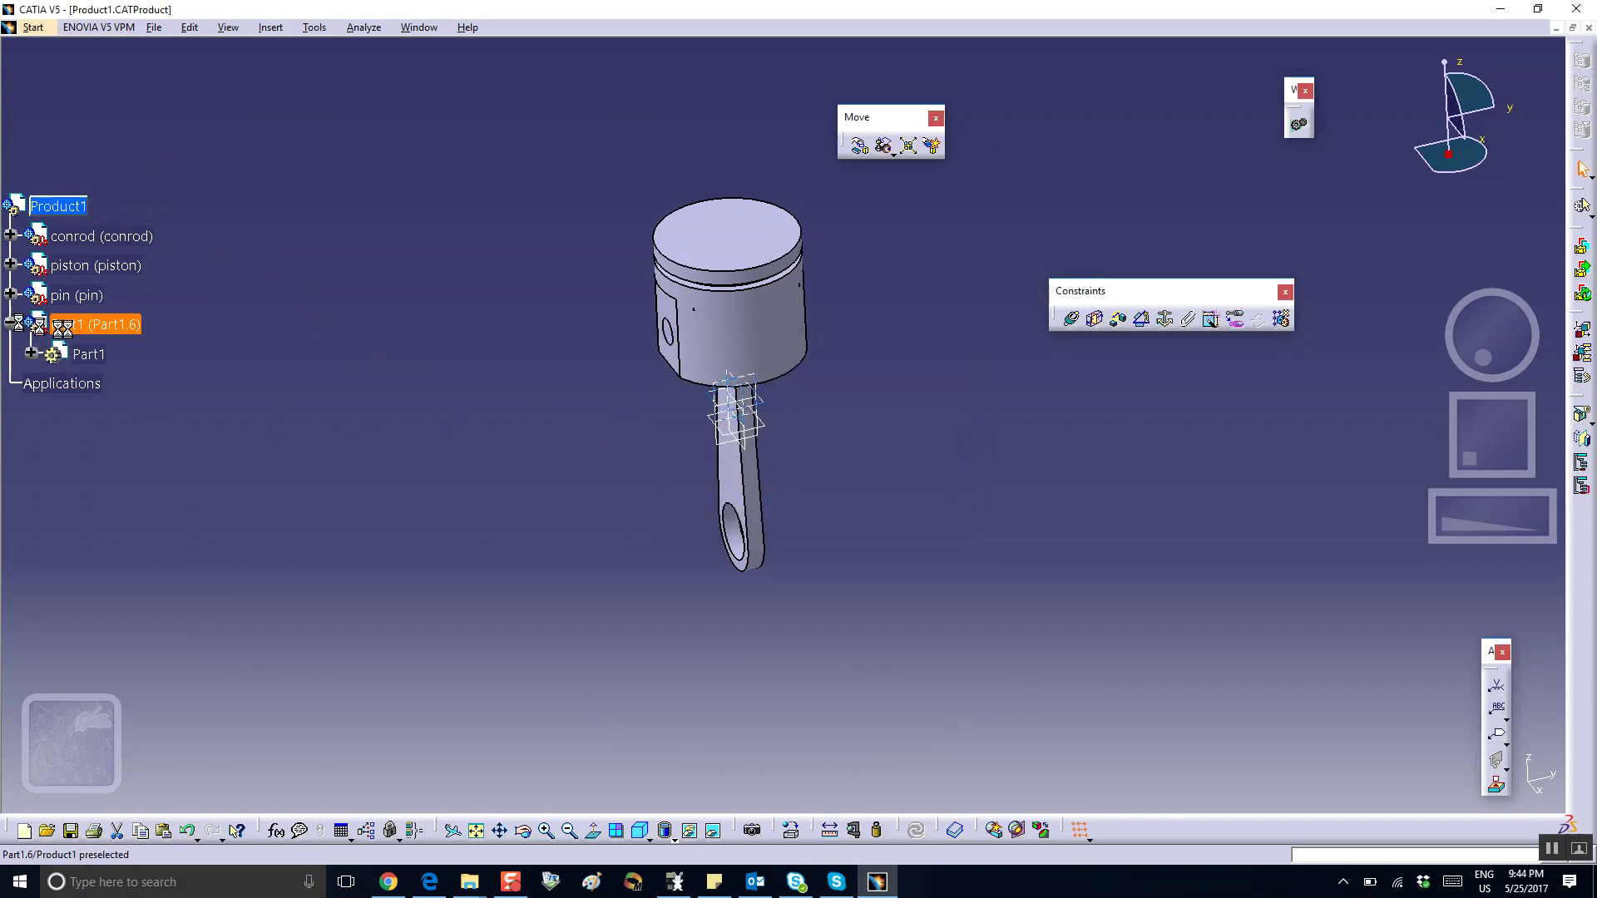
Rename the new part's instance and part number to 'crank' in its properties.
right_click(107, 333)
left_click(143, 392)
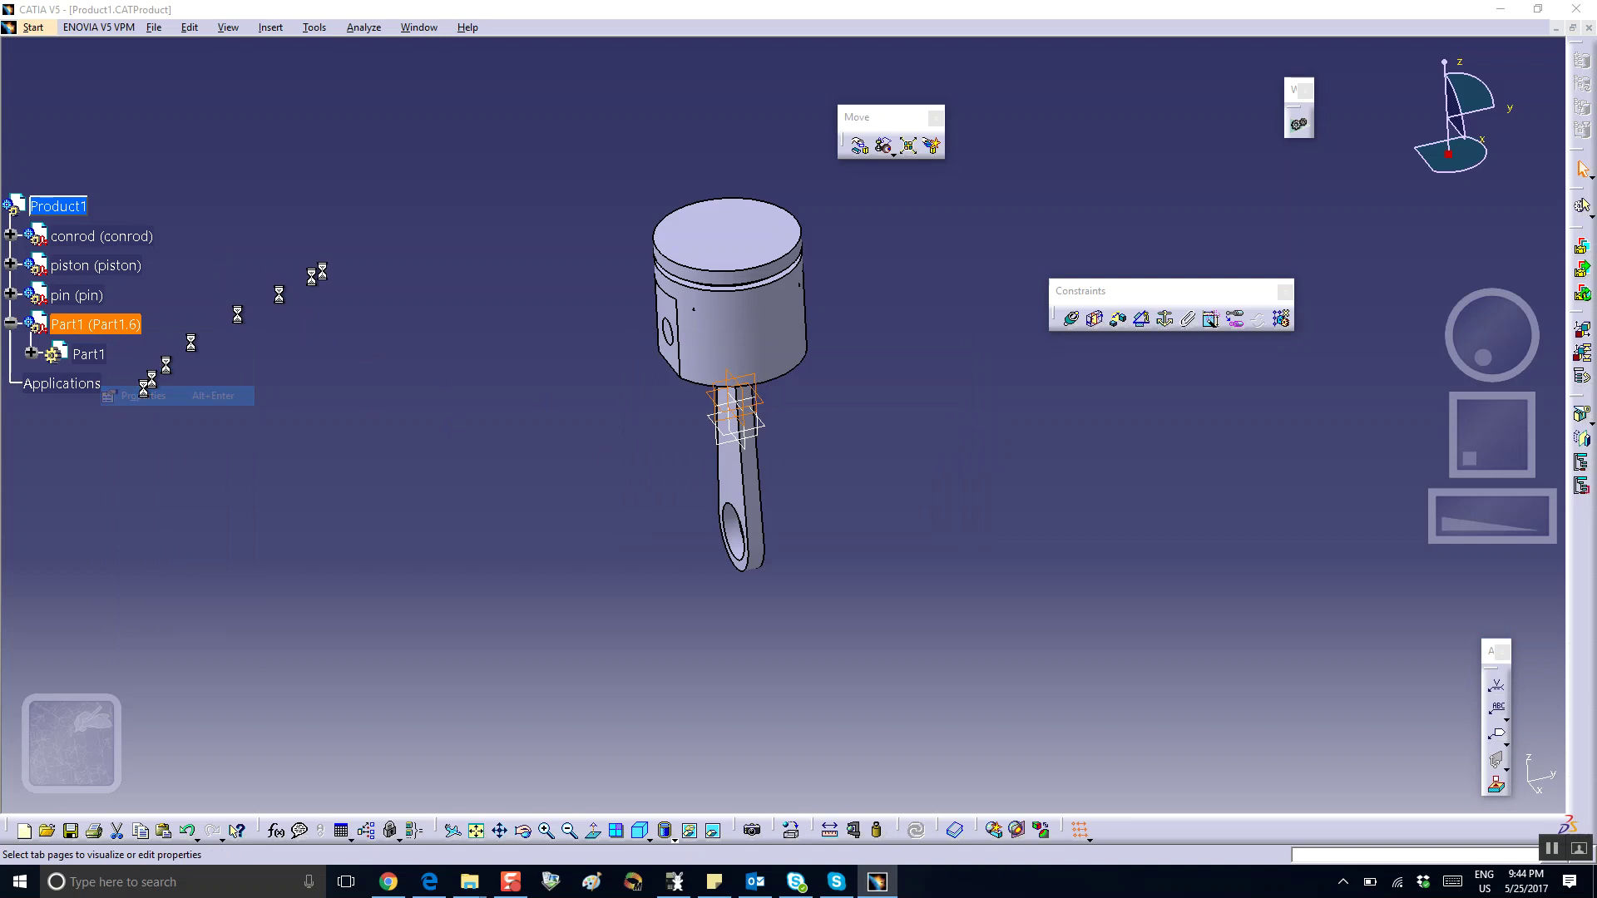
left_click_drag(469, 202, 349, 200)
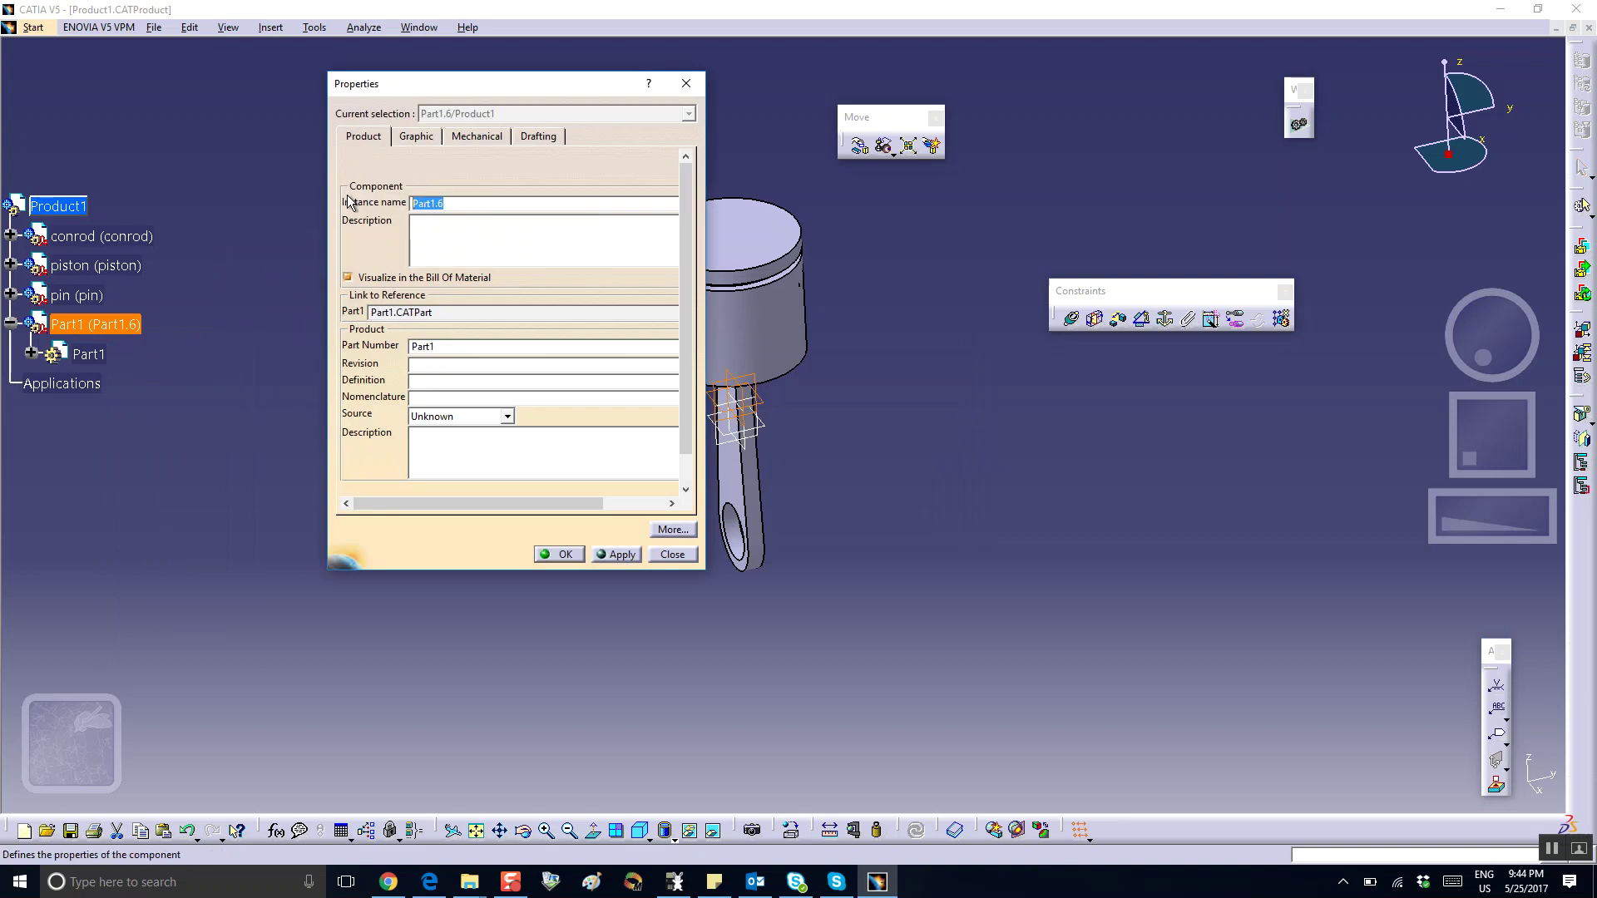
type("crank")
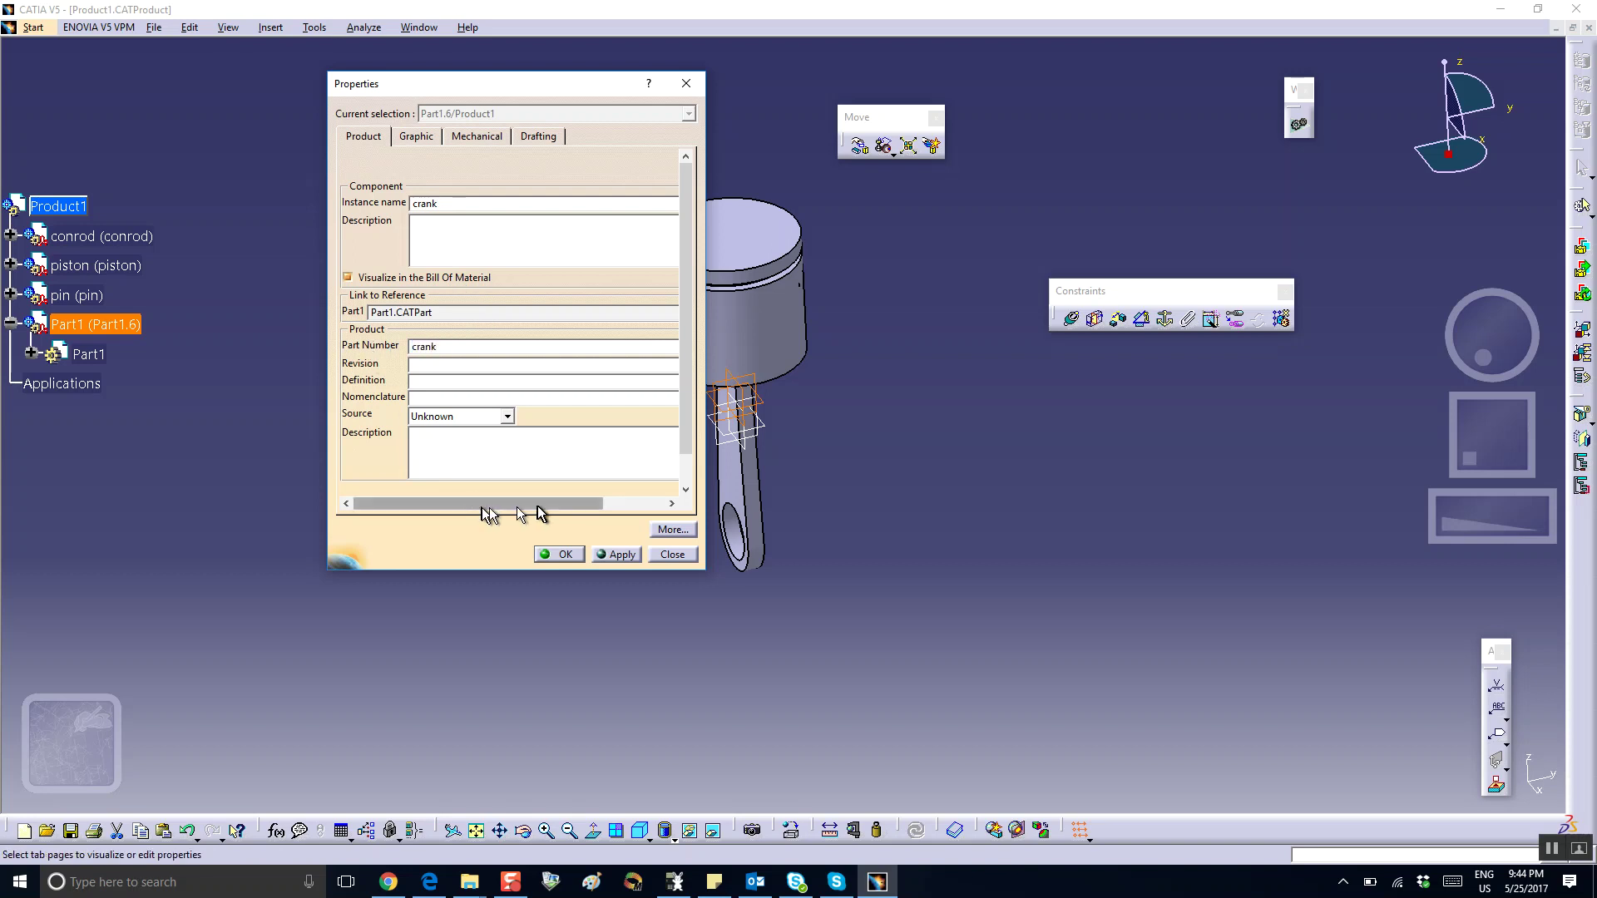
left_click(559, 554)
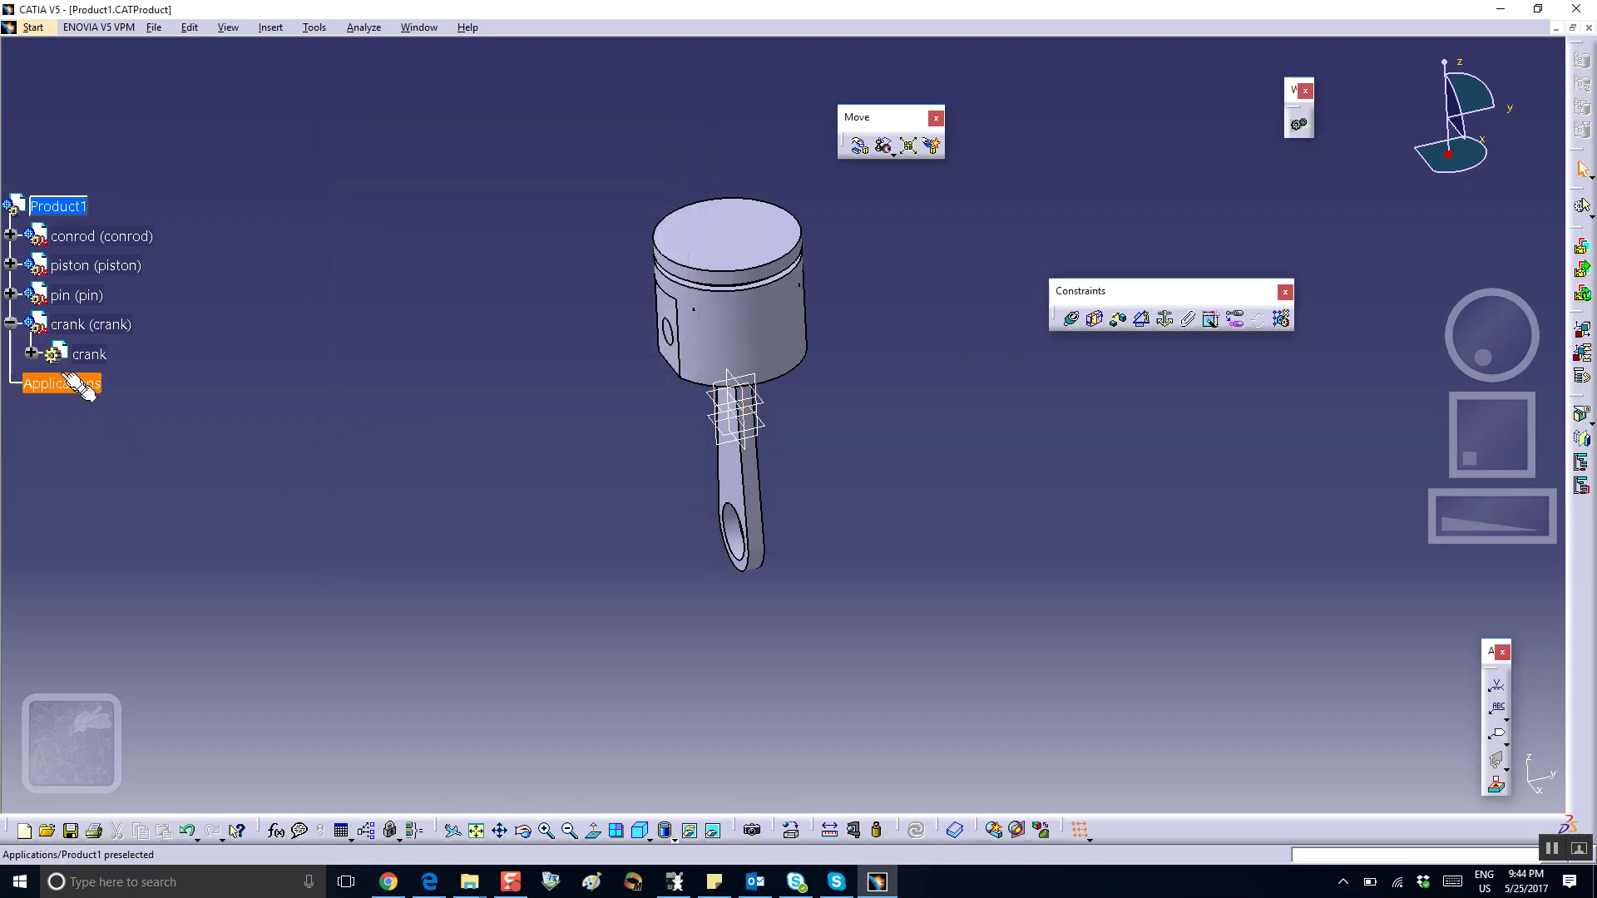
Sketch on the crank's zx plane, projecting the conrod big-end hole edge, then exit.
double_click(89, 353)
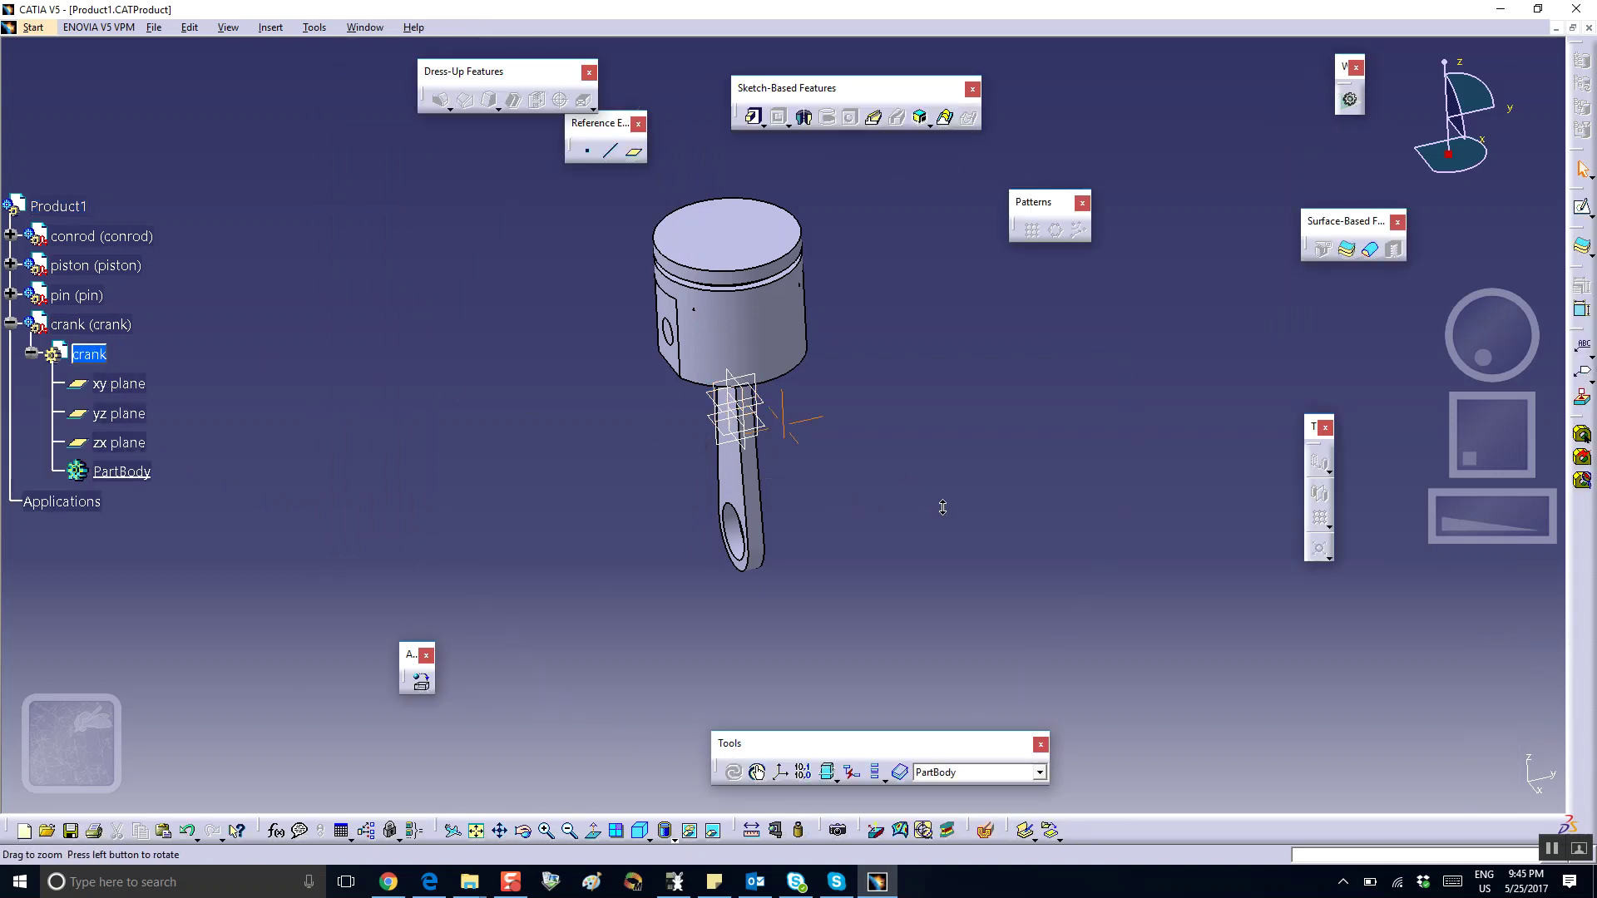
middle_click_drag(940, 503, 936, 470)
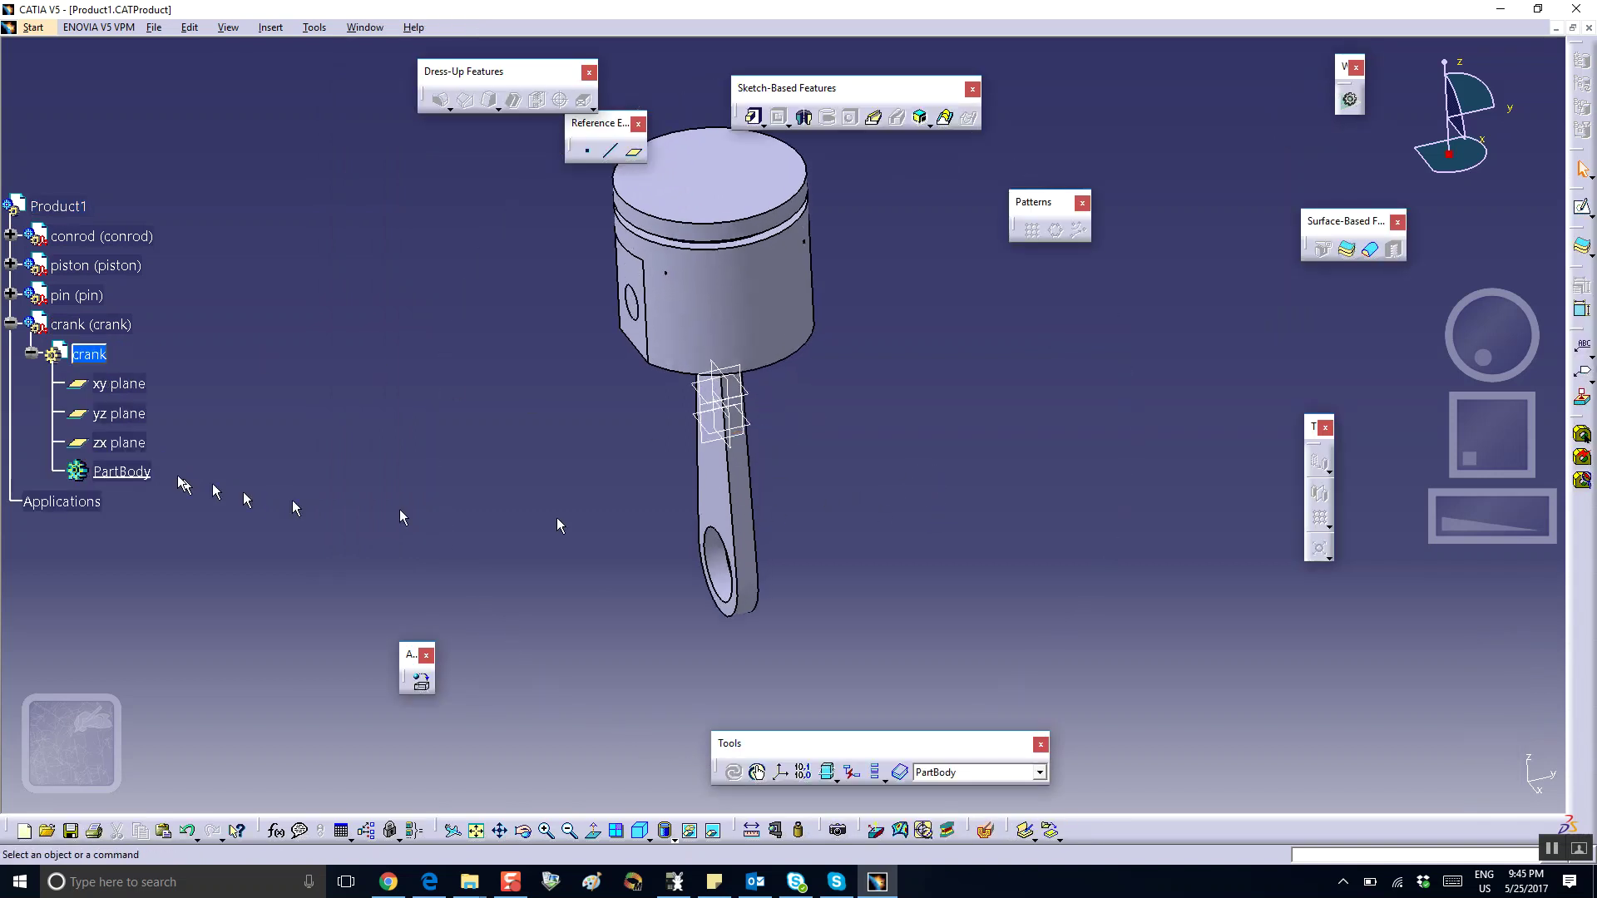
left_click(135, 449)
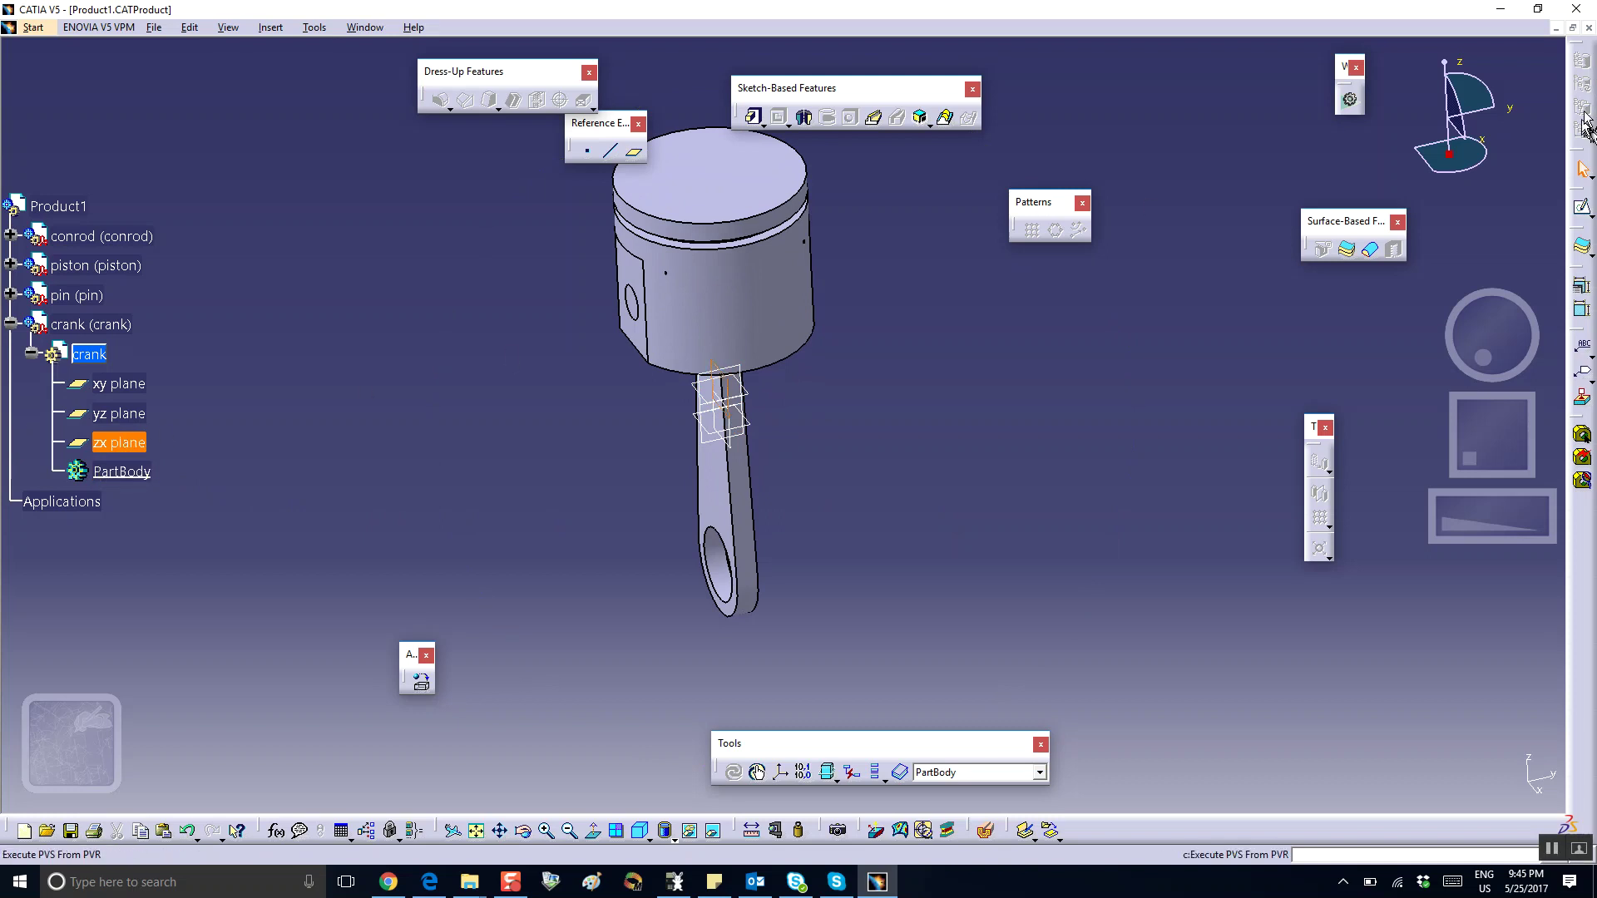
left_click(1583, 190)
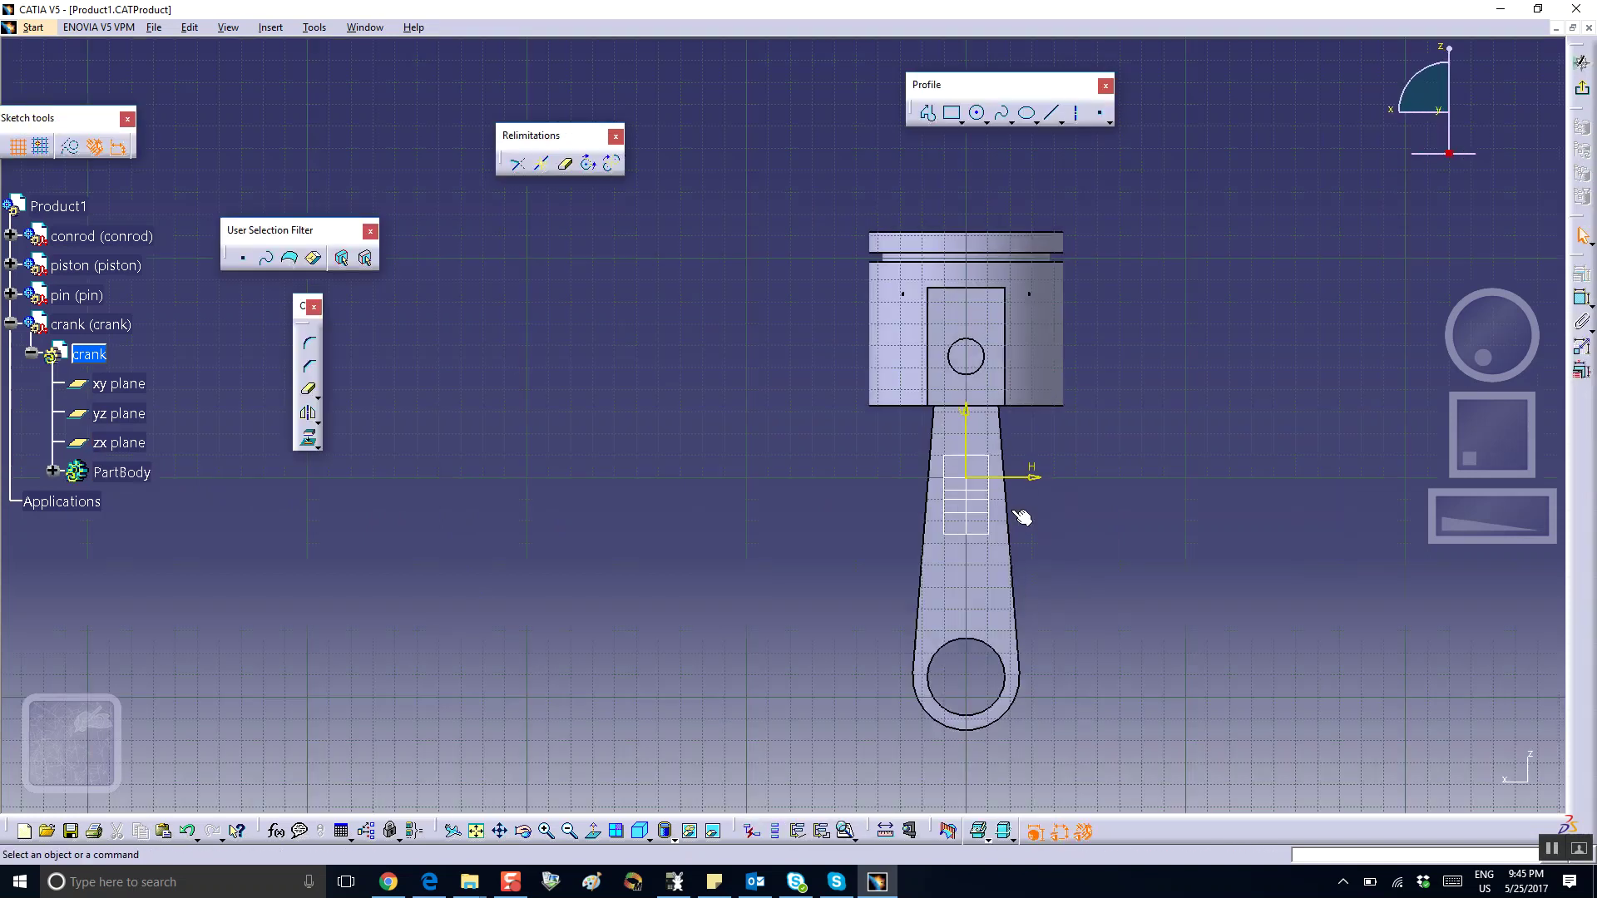
middle_click_drag(1091, 404, 906, 657)
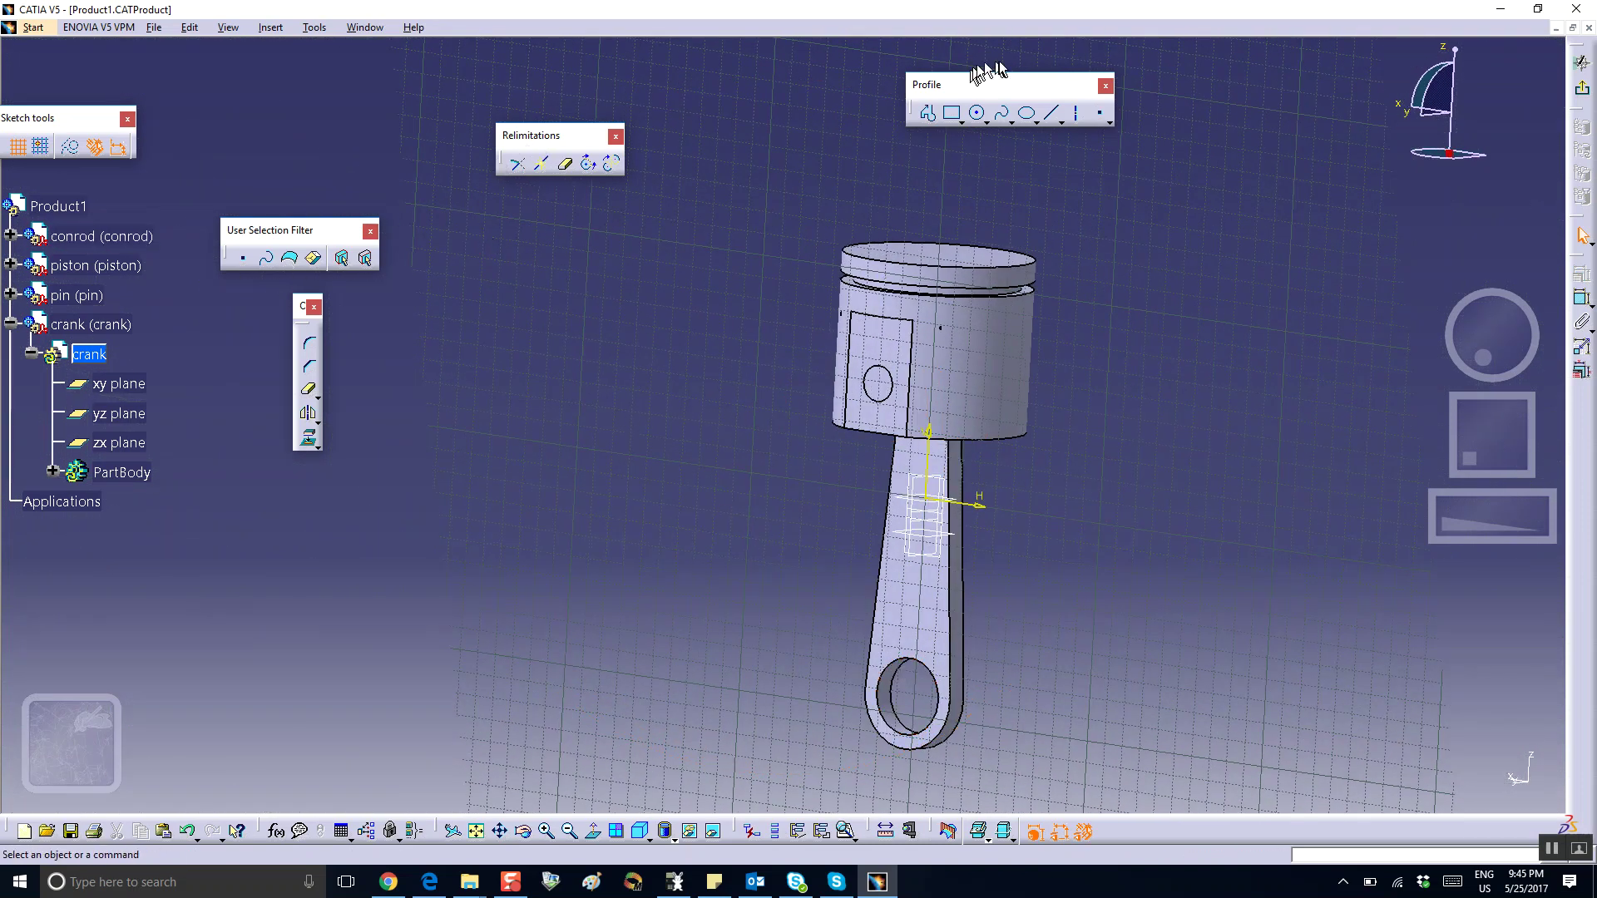
left_click(309, 438)
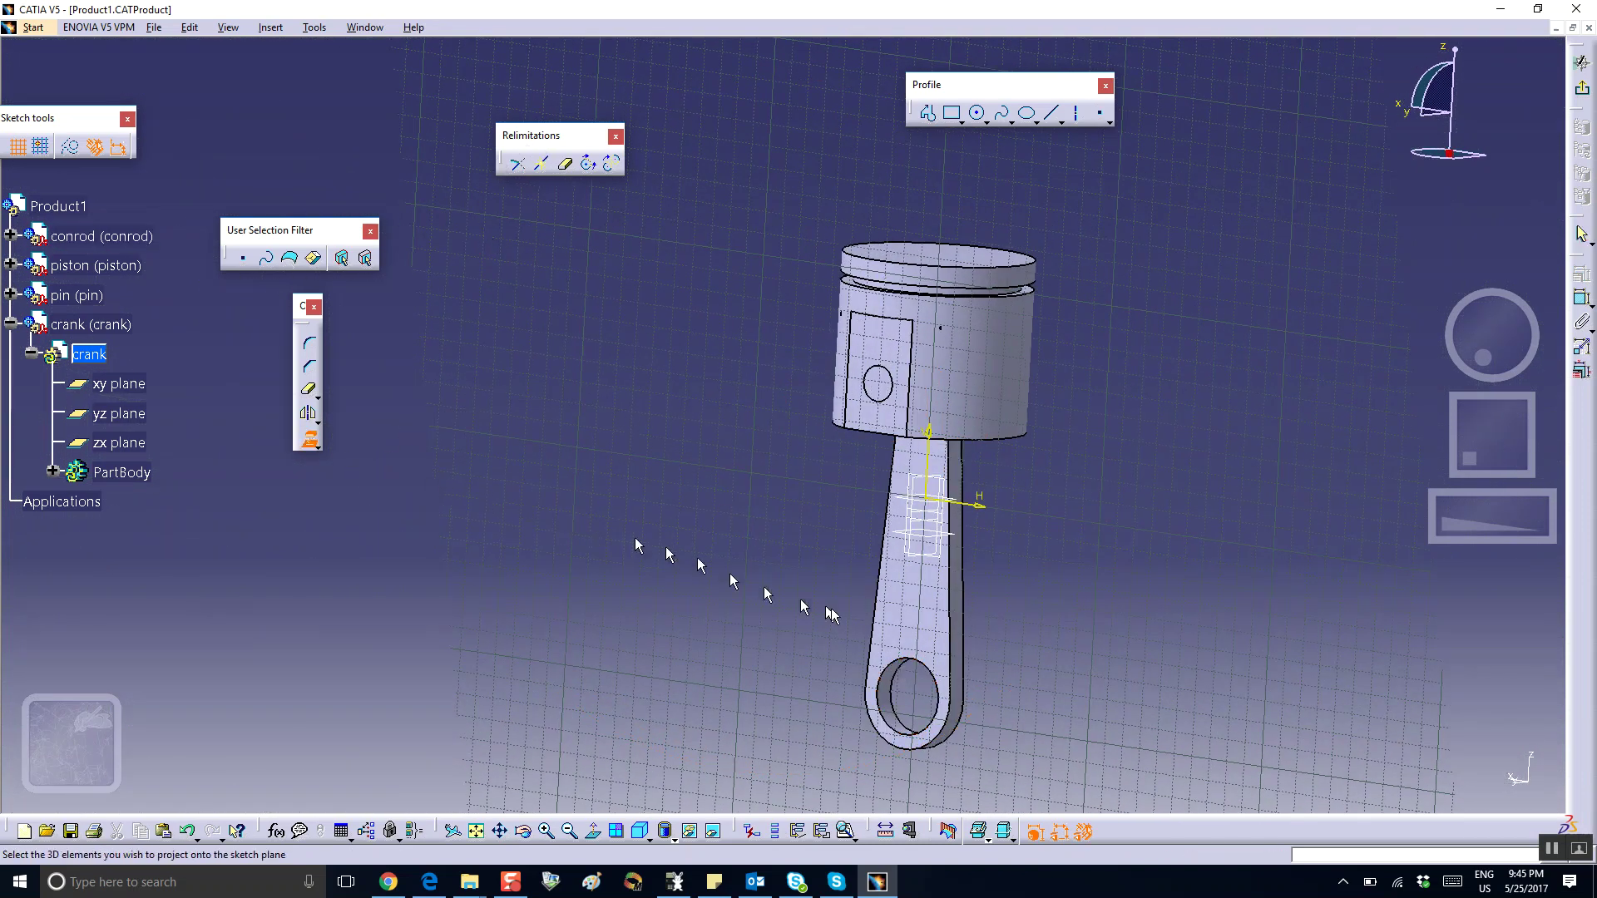
left_click(898, 672)
left_click(1580, 56)
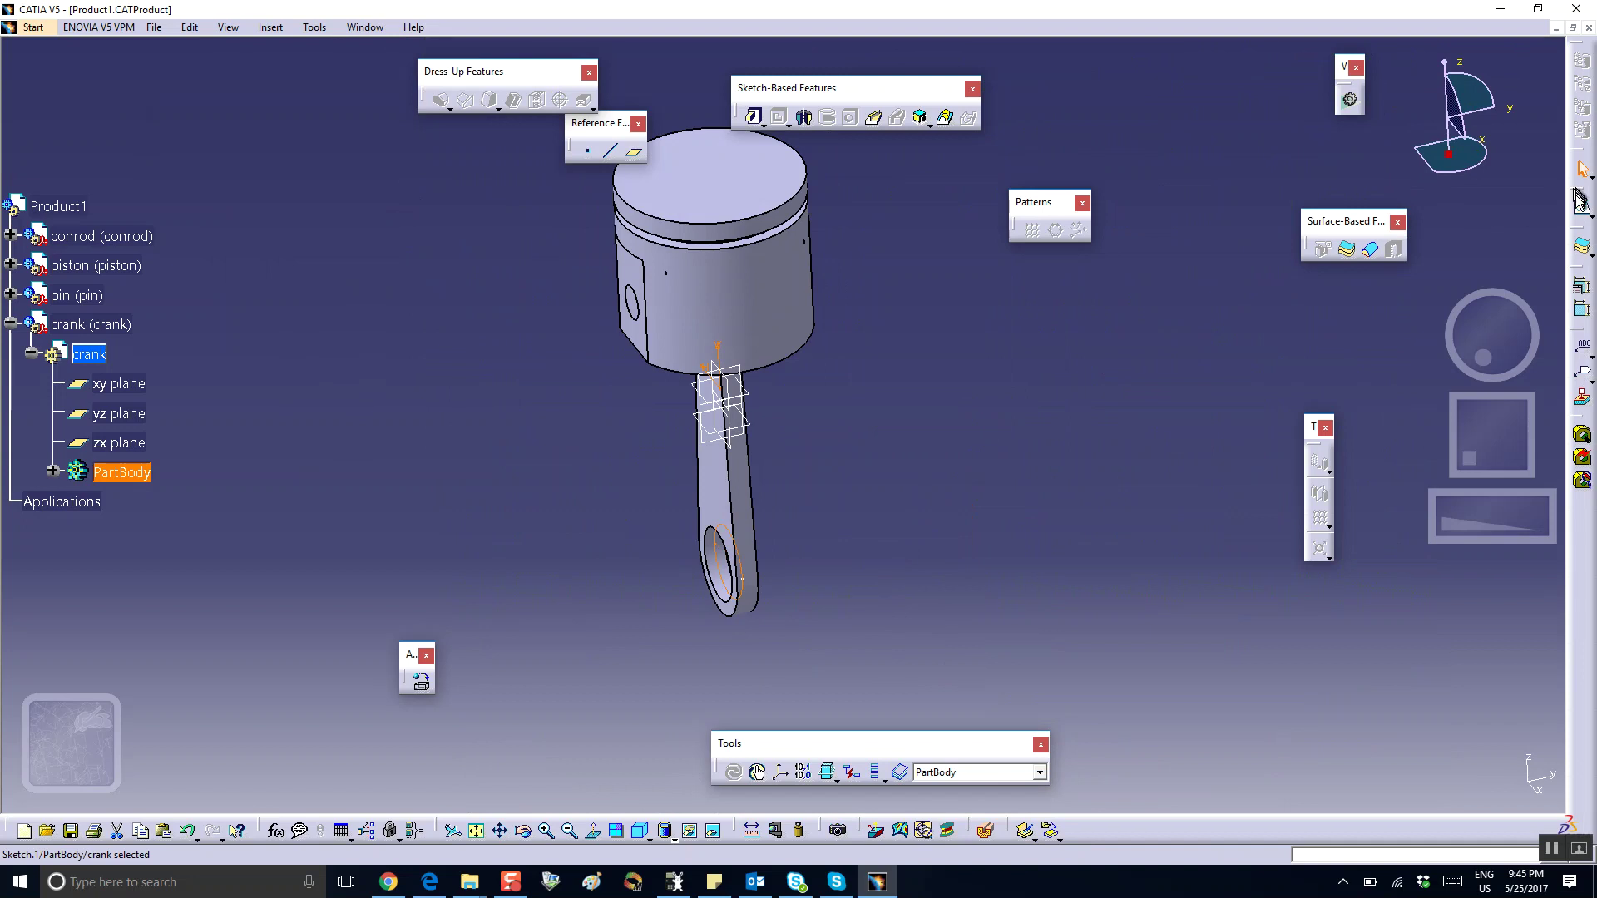
Pad Sketch.1 'Up to plane', limited by the conrod face Surface.1\Face.1.
left_click(753, 116)
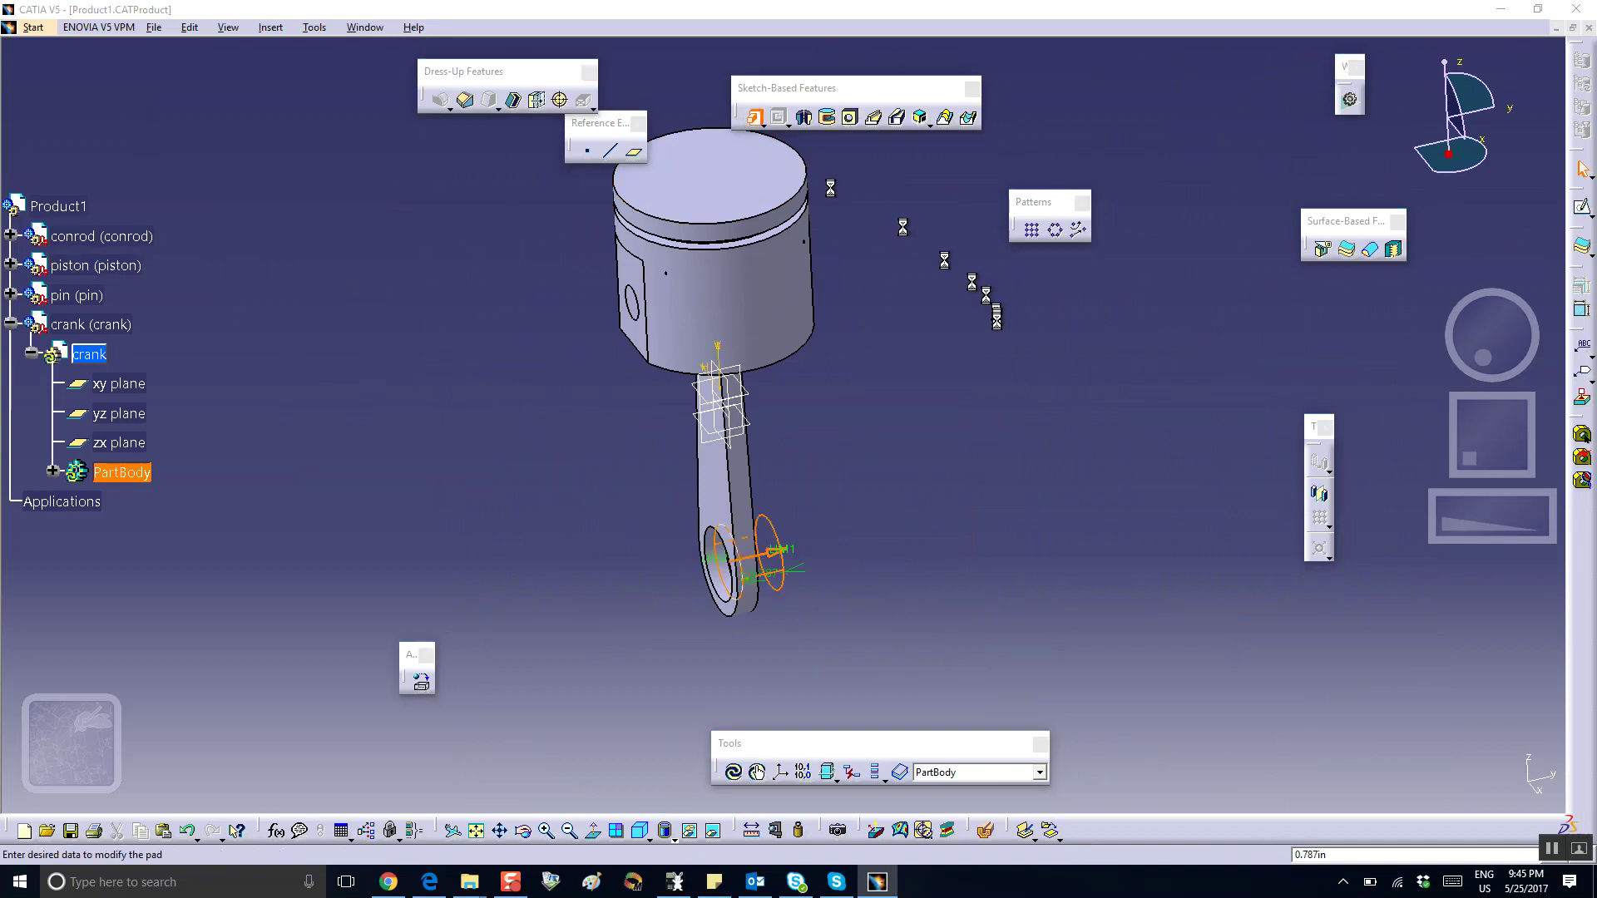
left_click(387, 301)
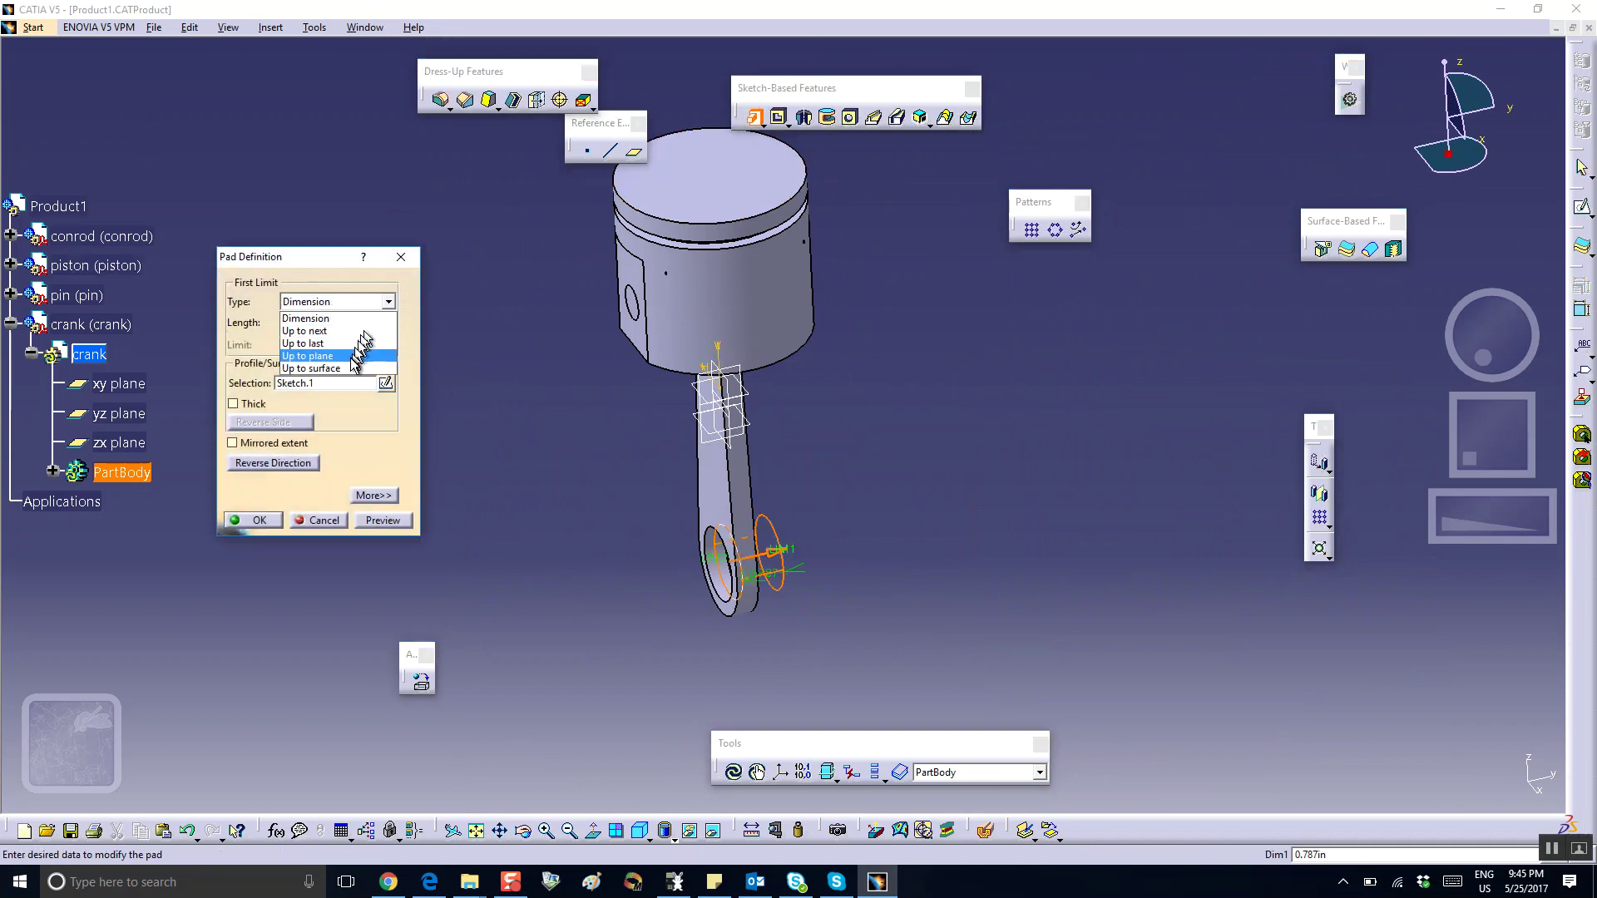
left_click(332, 356)
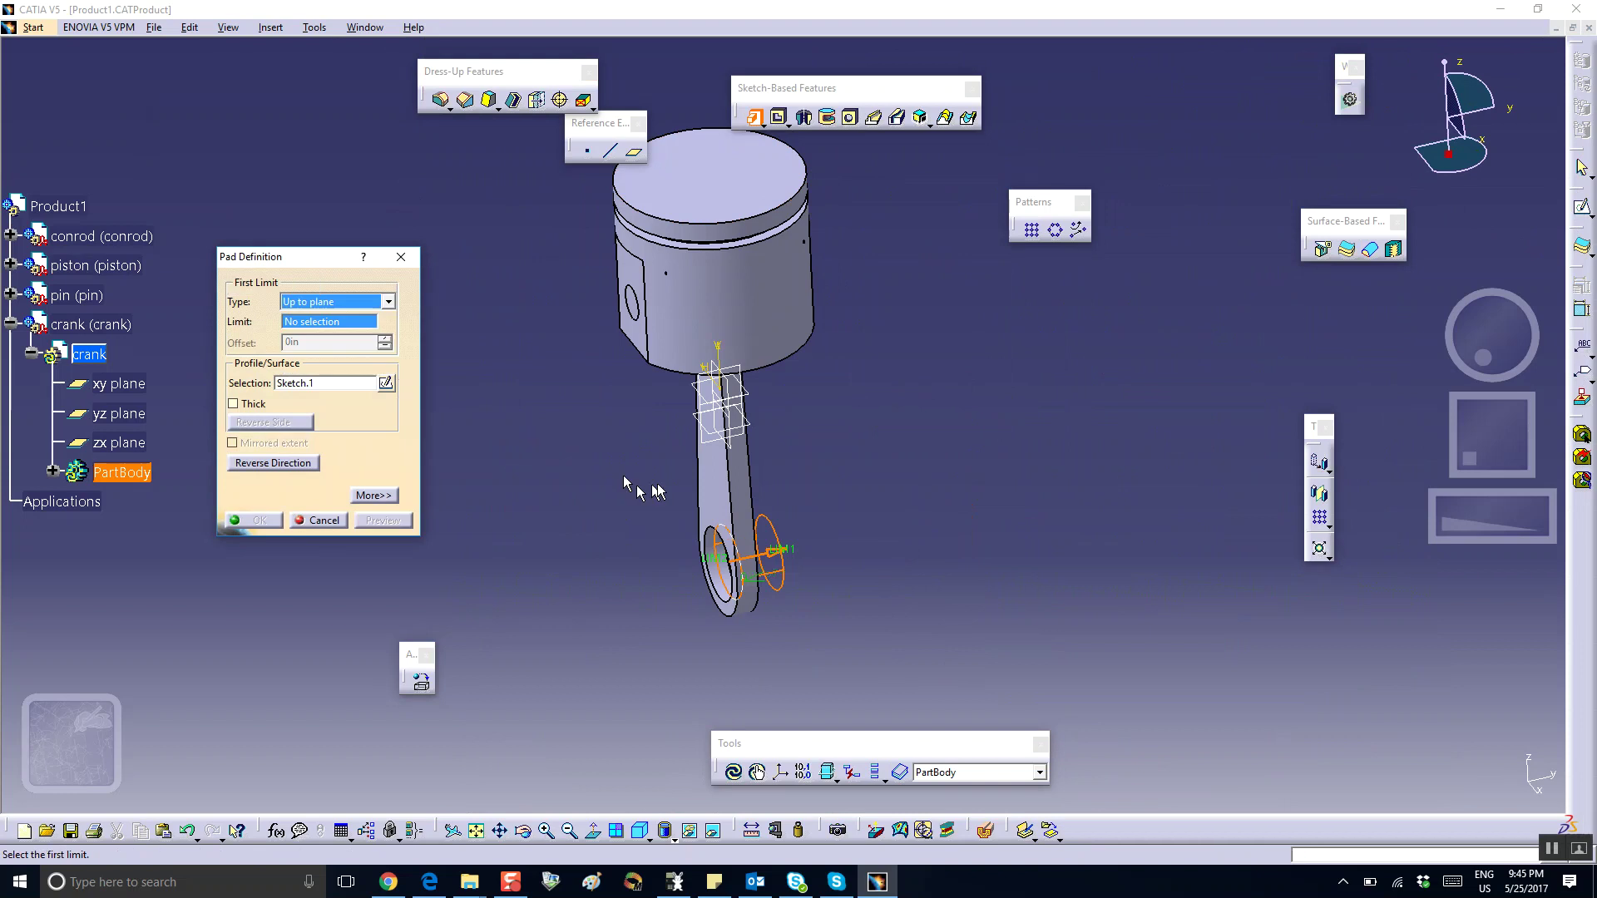
left_click(666, 487)
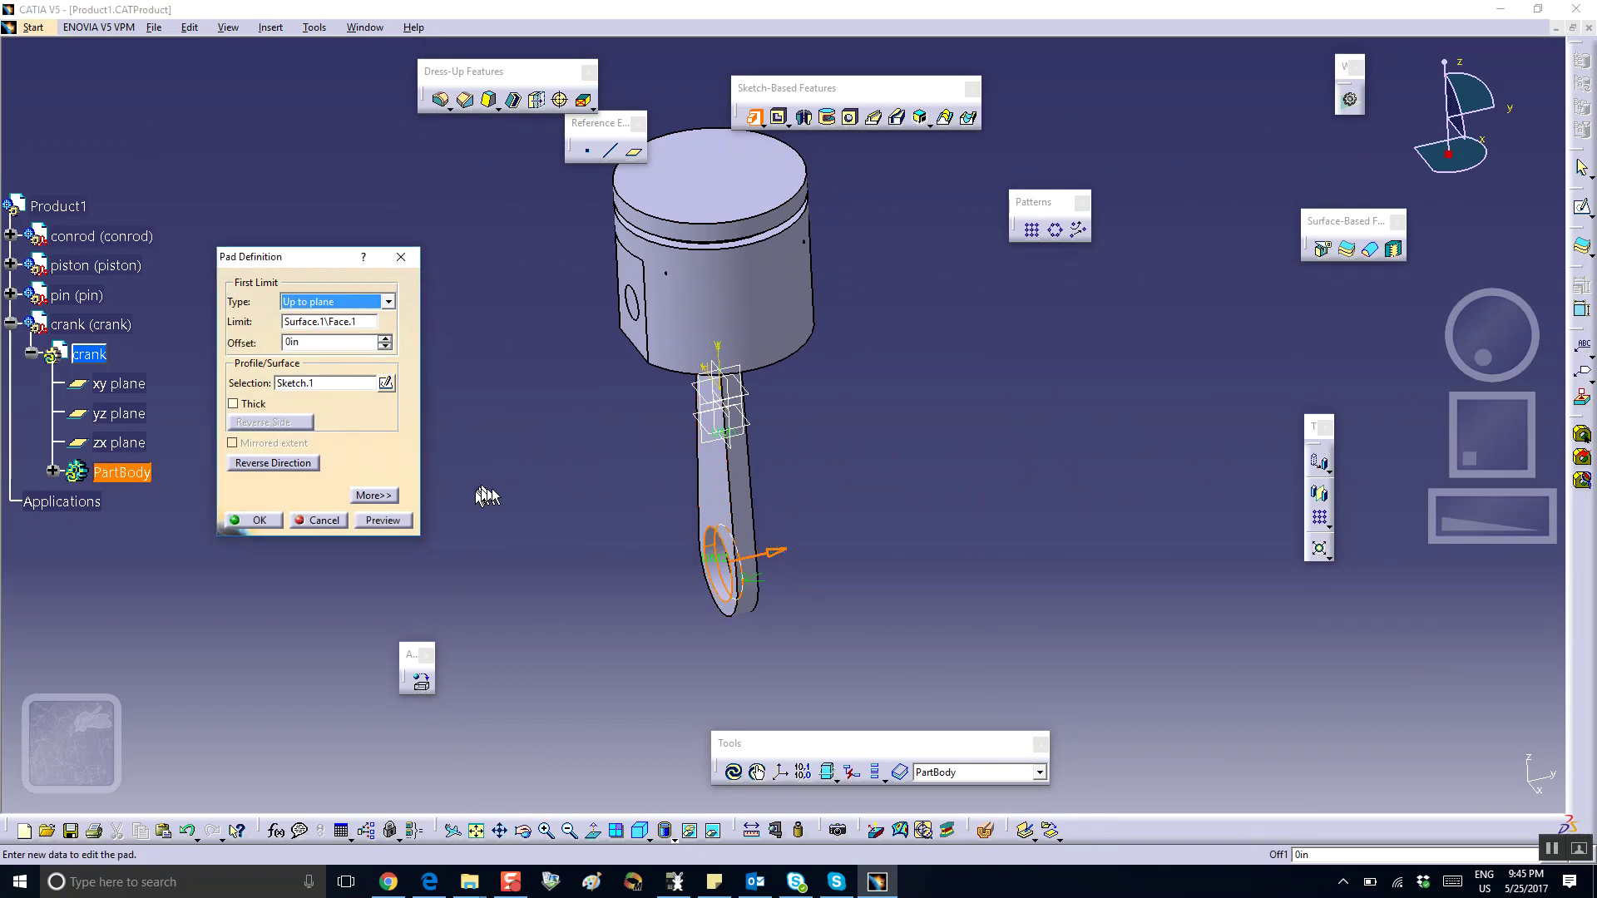
middle_click_drag(785, 563, 862, 491)
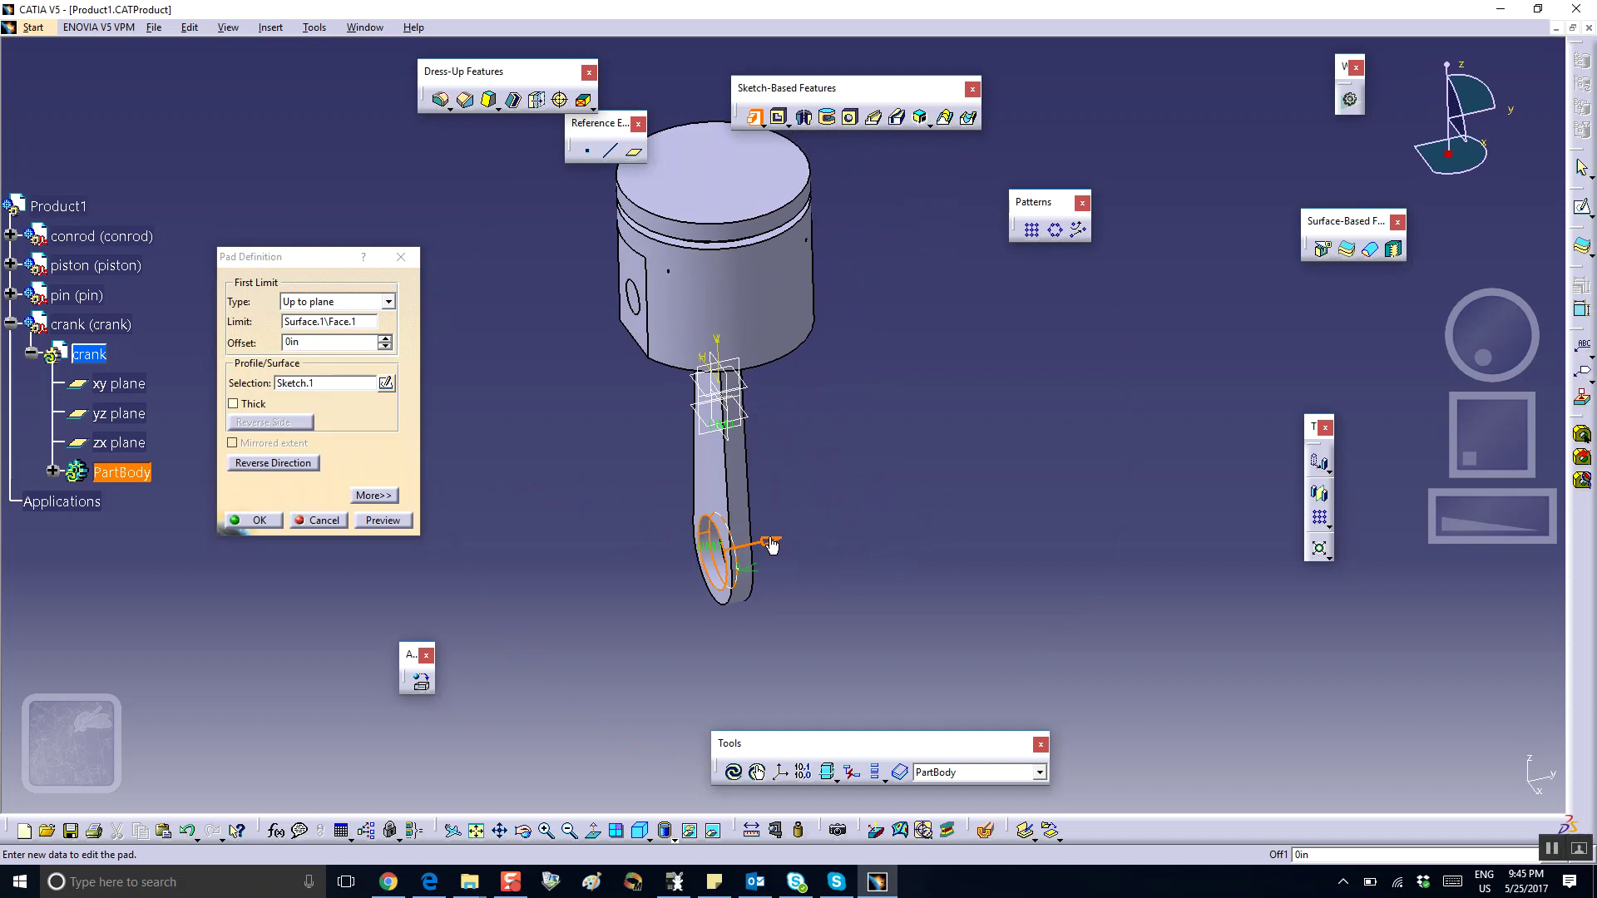
left_click(256, 521)
Start a new sketch on the crank pad's face.
middle_click_drag(532, 472, 616, 565)
left_click(614, 565)
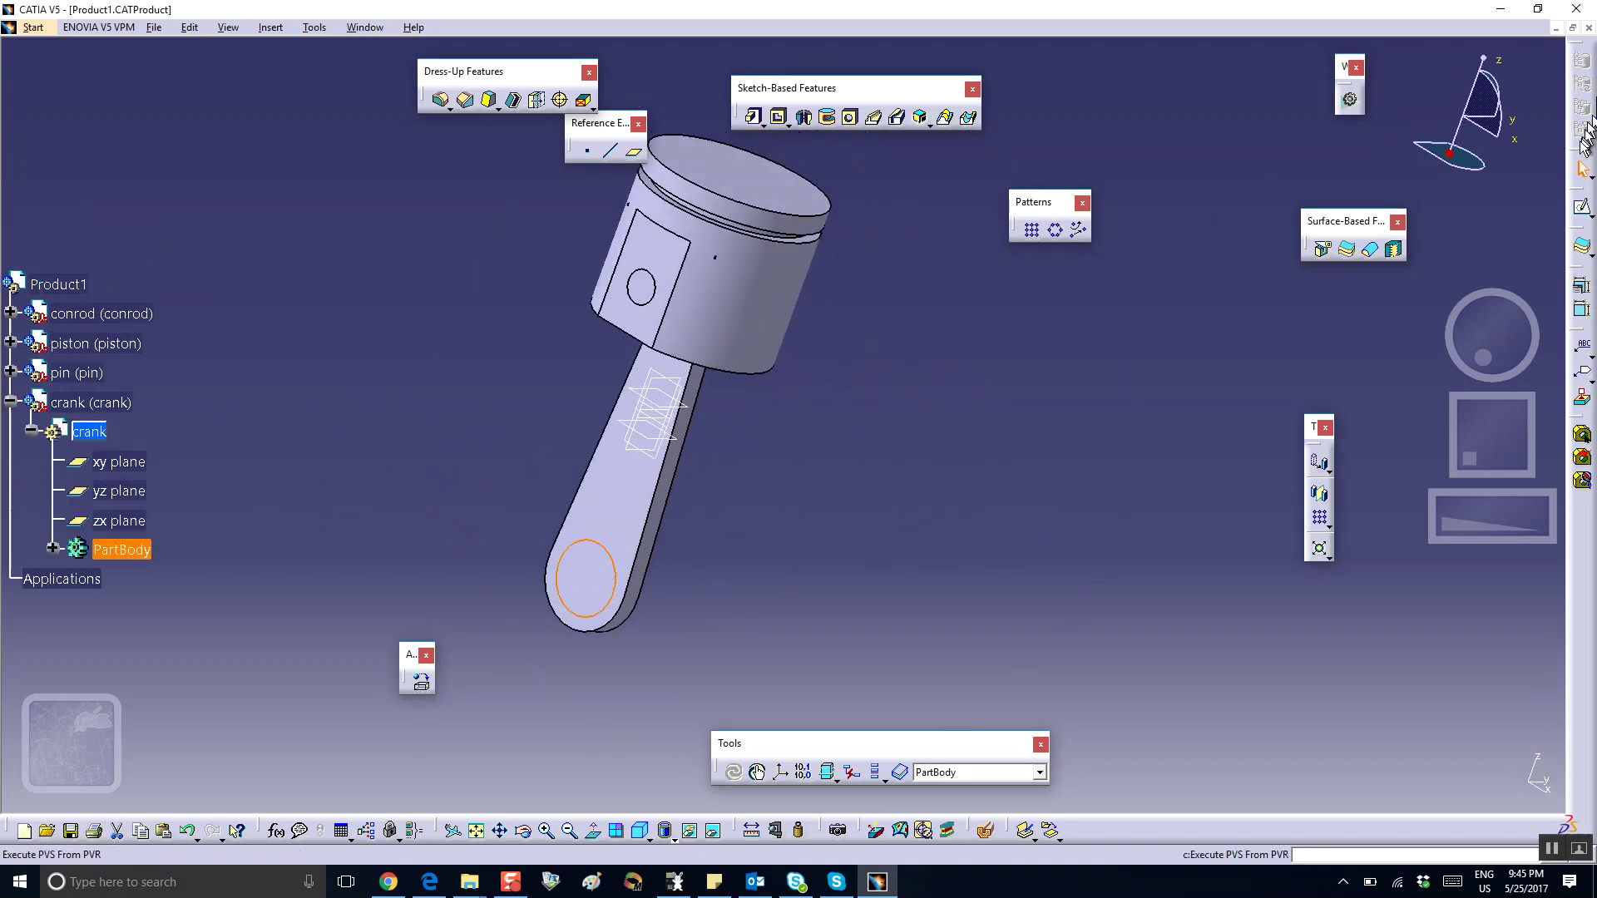
left_click(1581, 212)
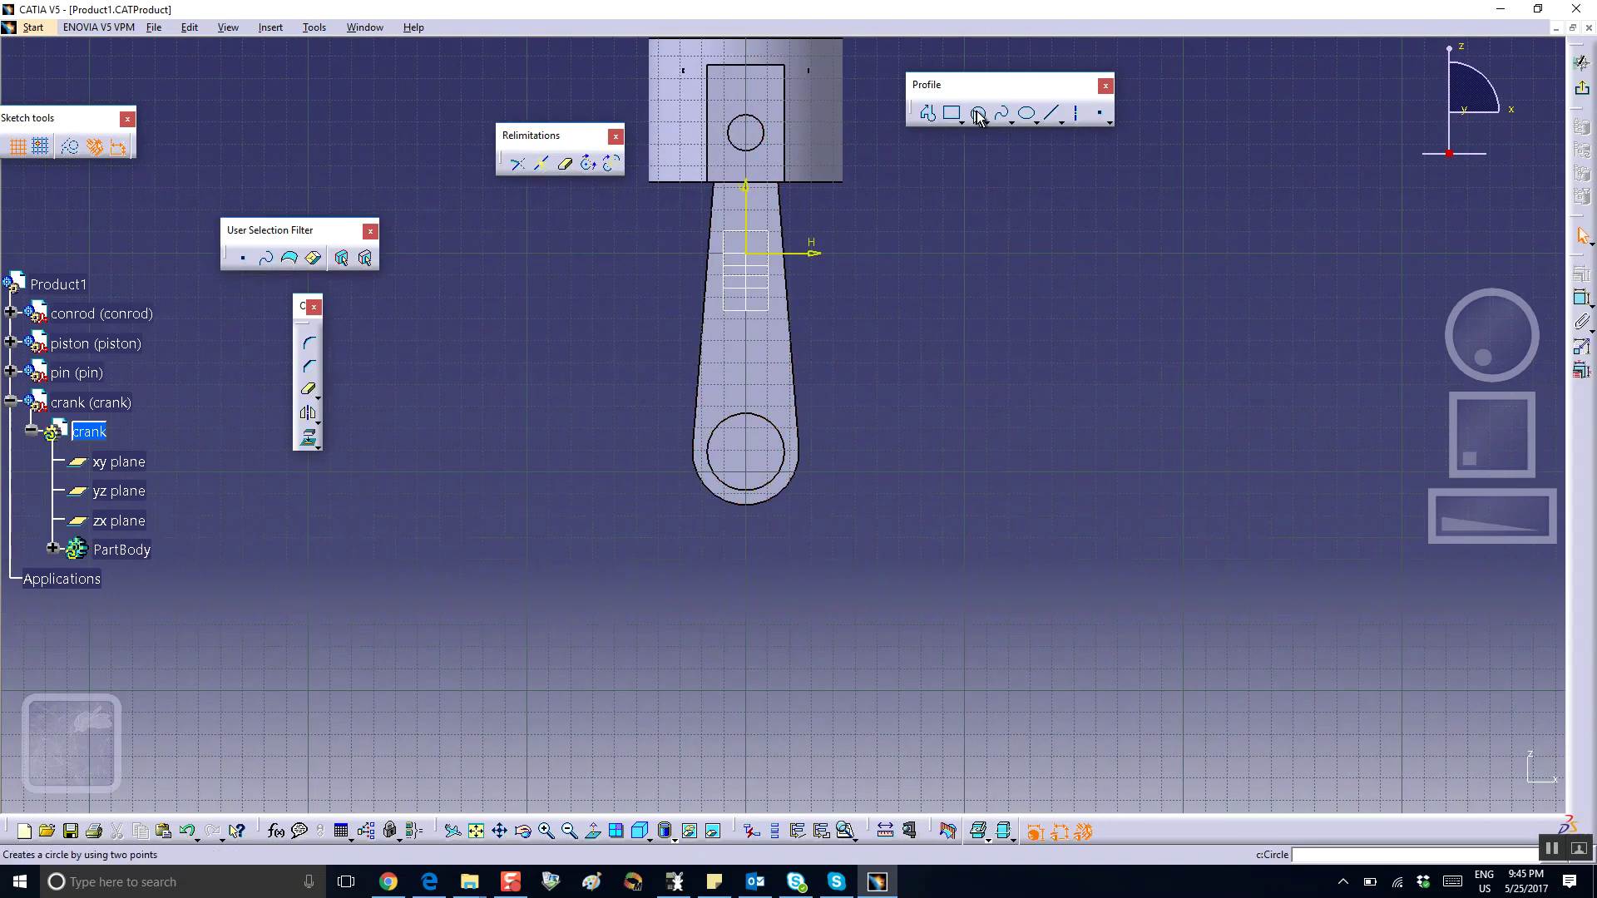
Draw a closed profile of two lines and two tangent arcs around the big-end circle.
left_click(942, 115)
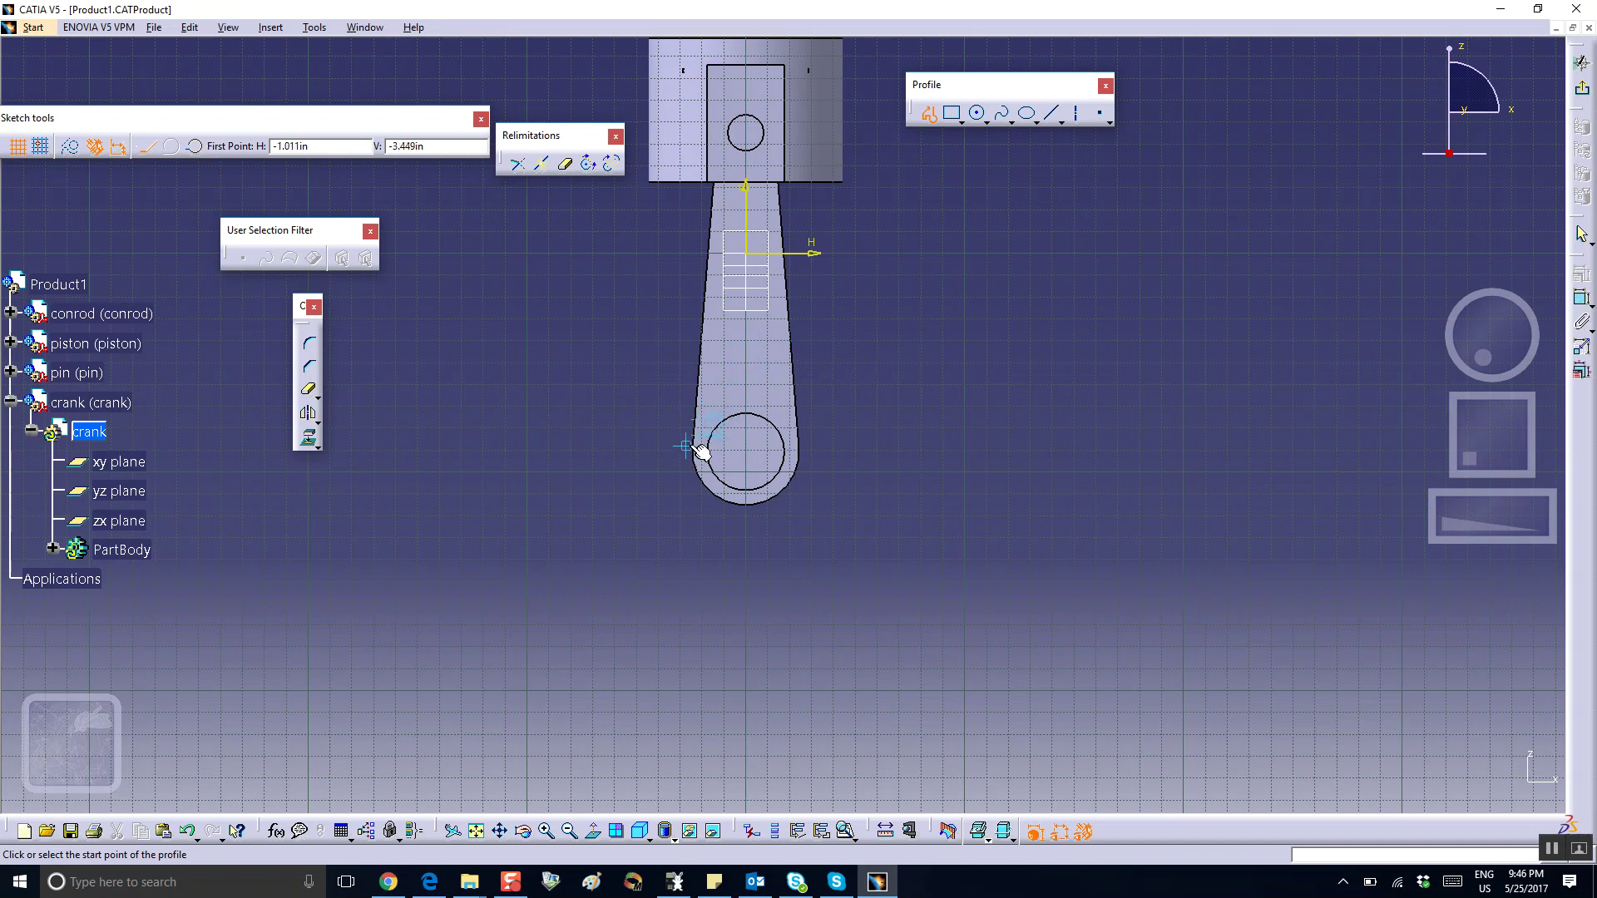
middle_click_drag(712, 454, 579, 481)
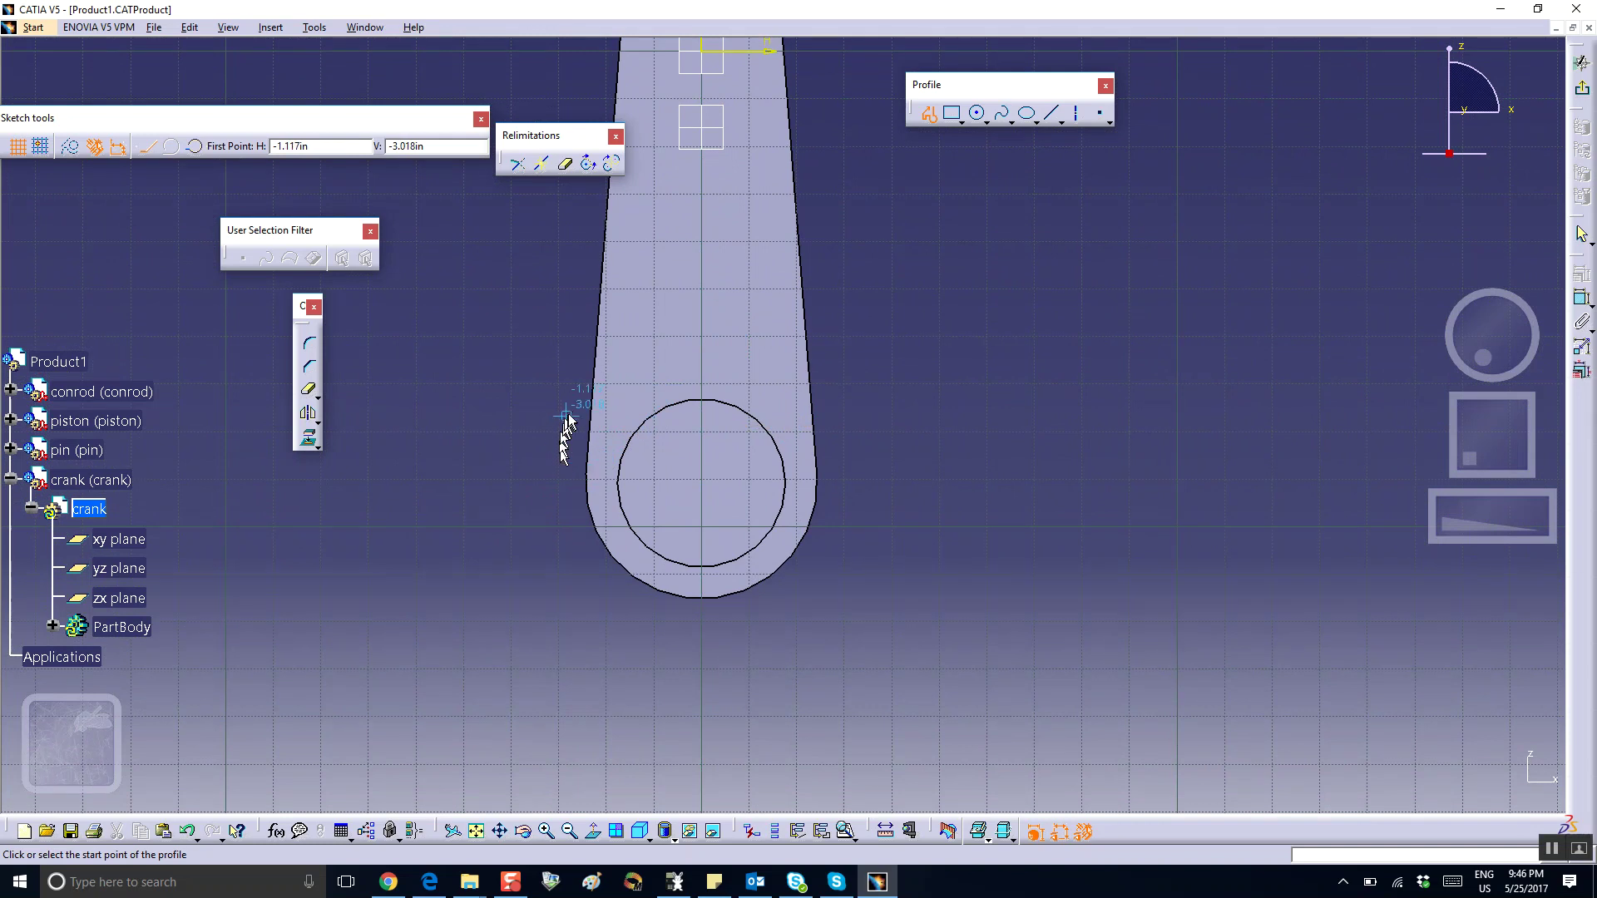
left_click(647, 269)
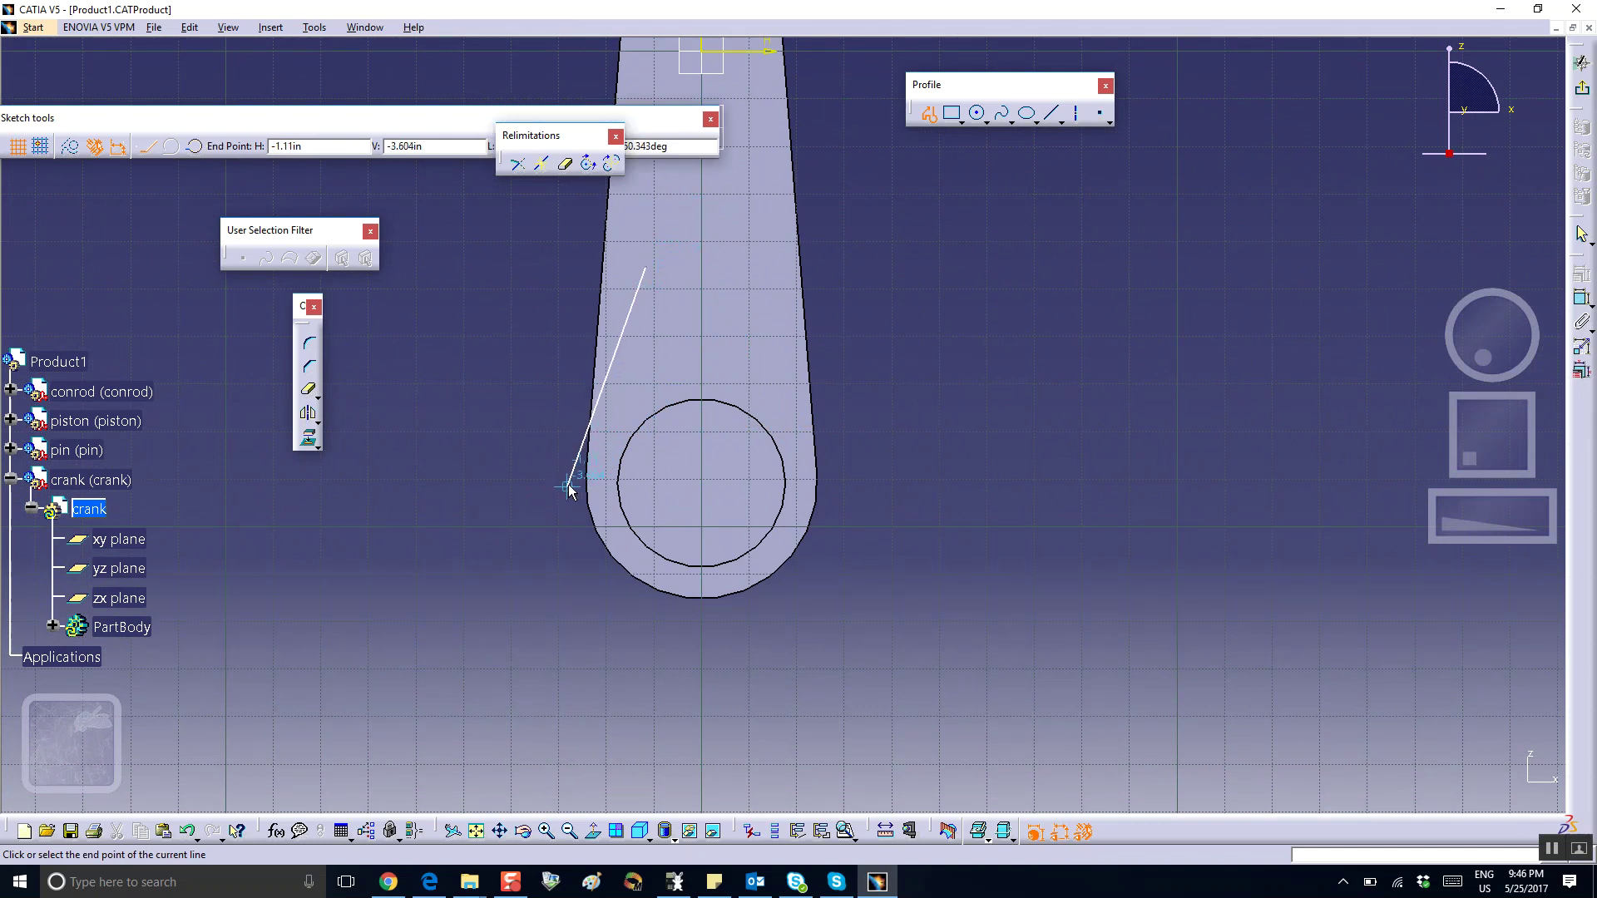
left_click_drag(569, 488, 552, 474)
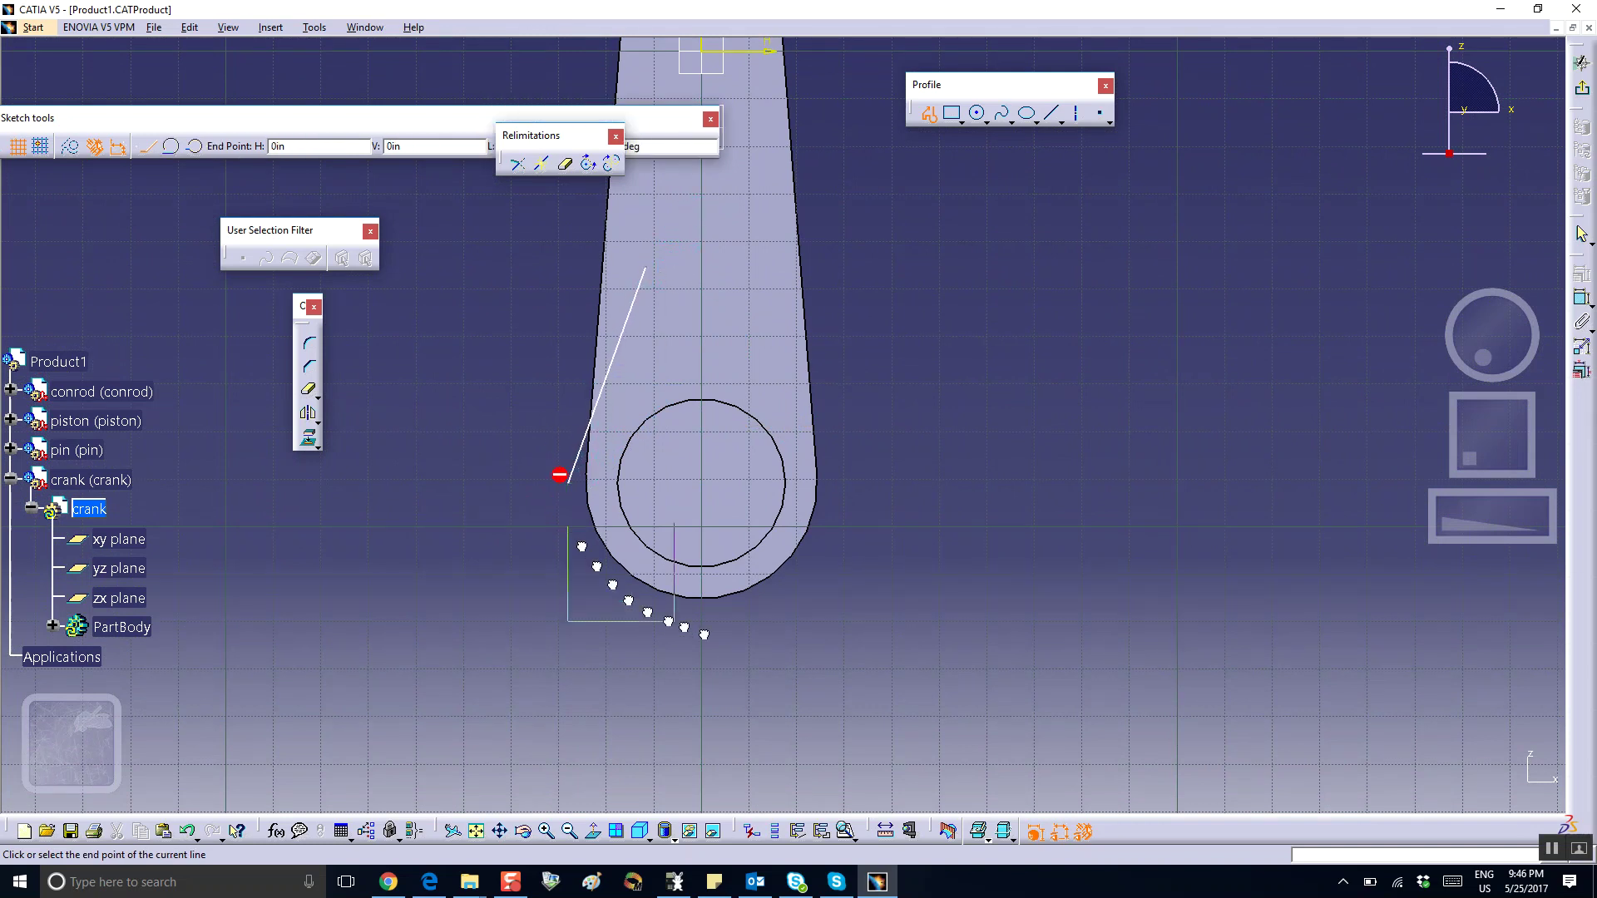
left_click(839, 484)
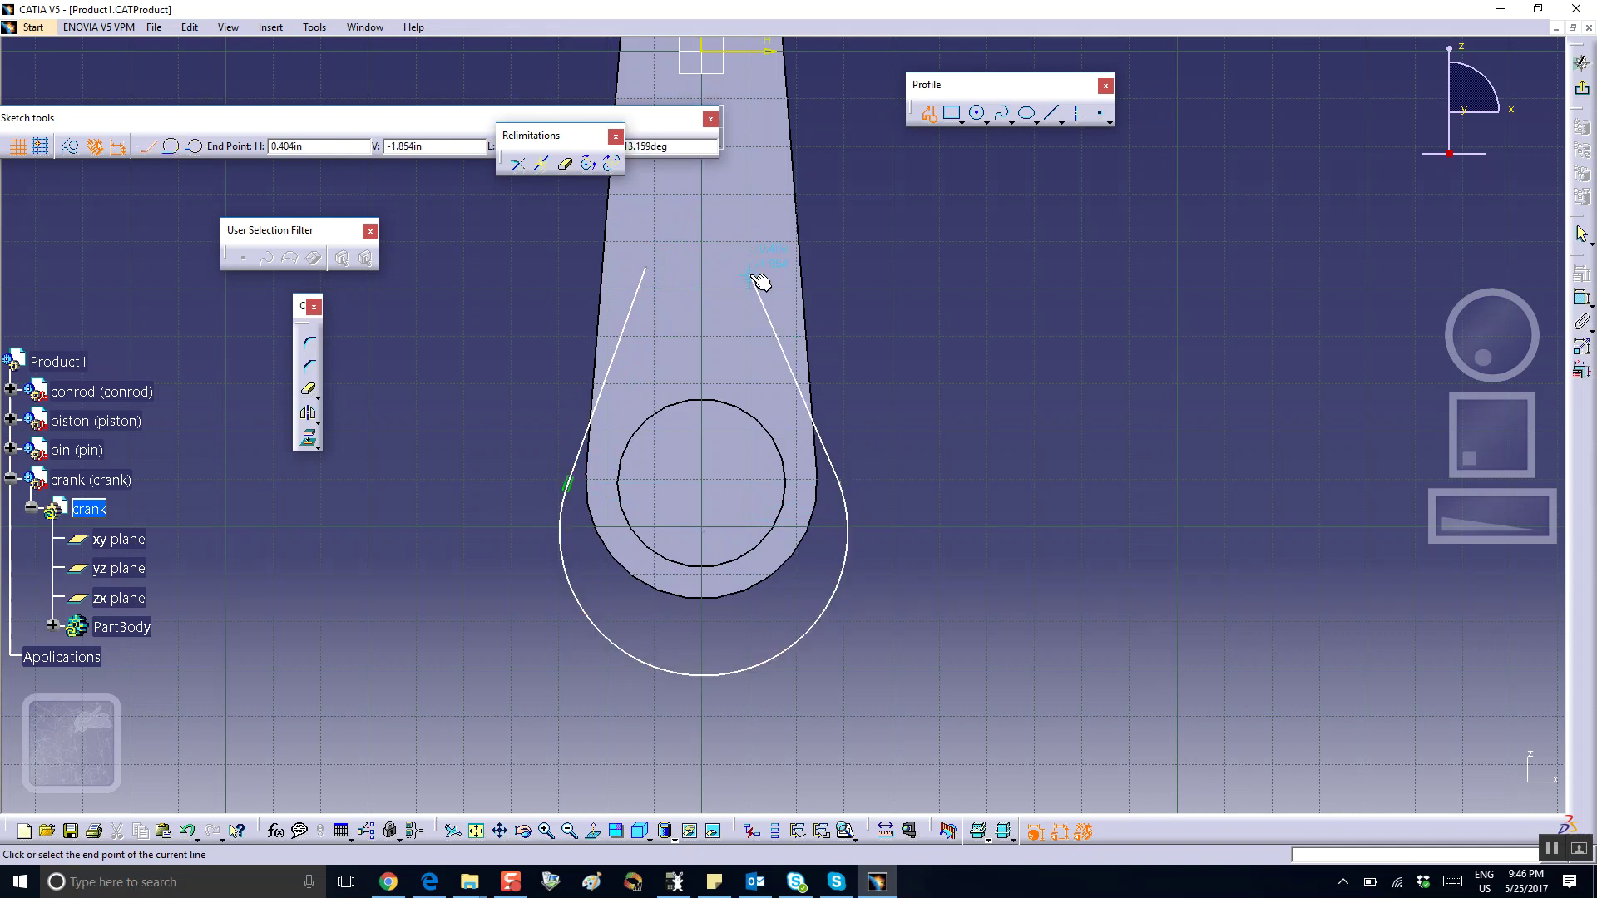
left_click_drag(754, 280, 741, 263)
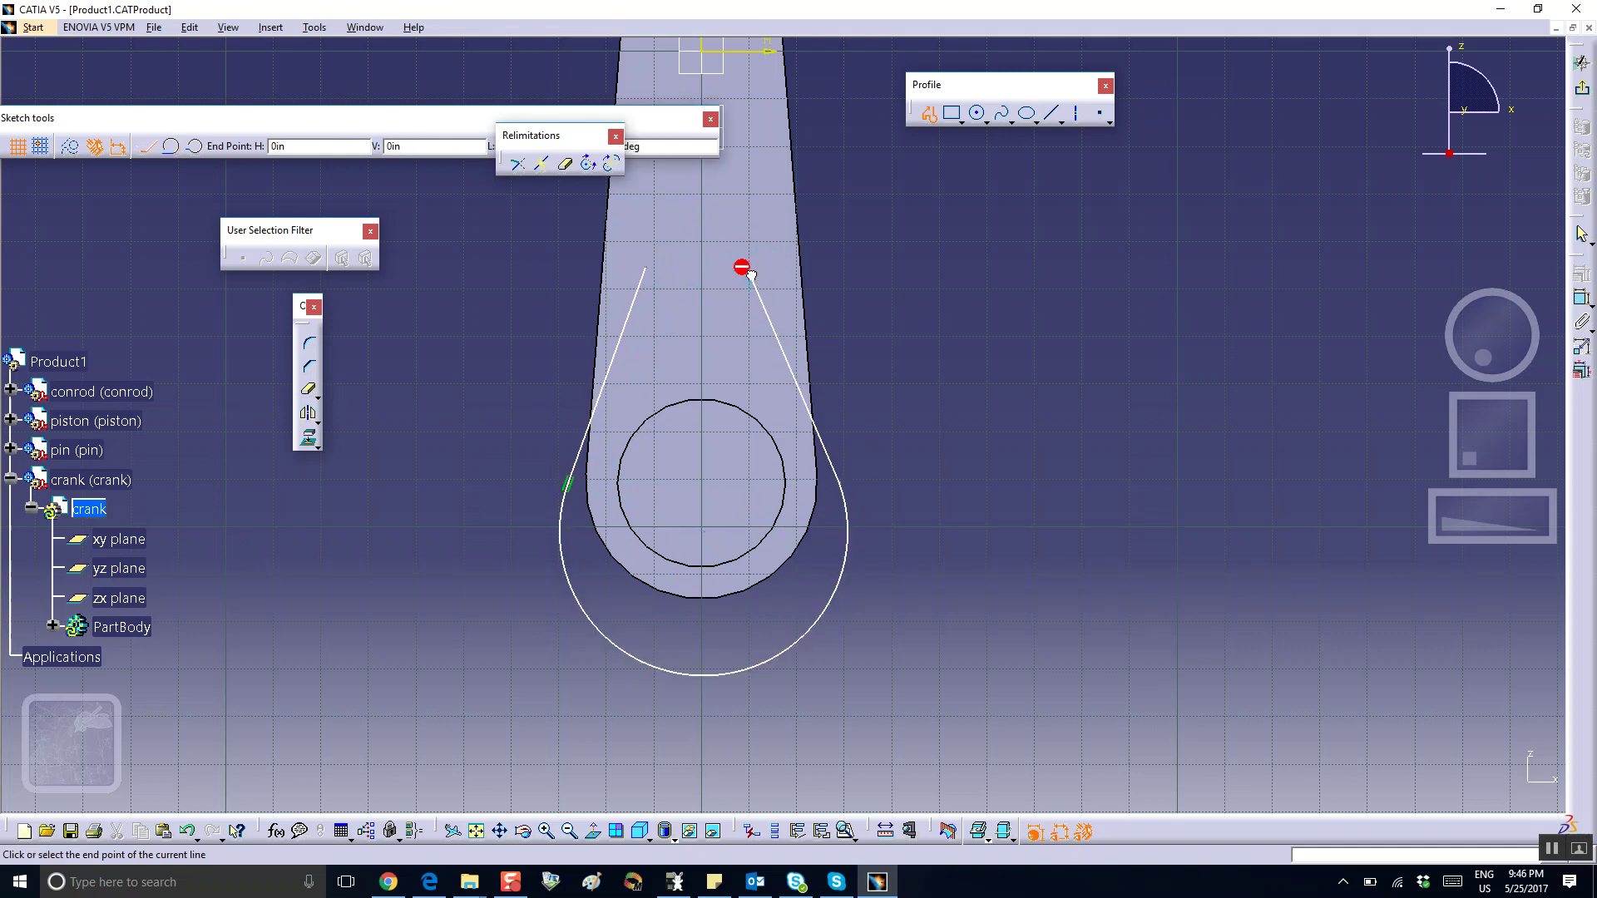
left_click(657, 272)
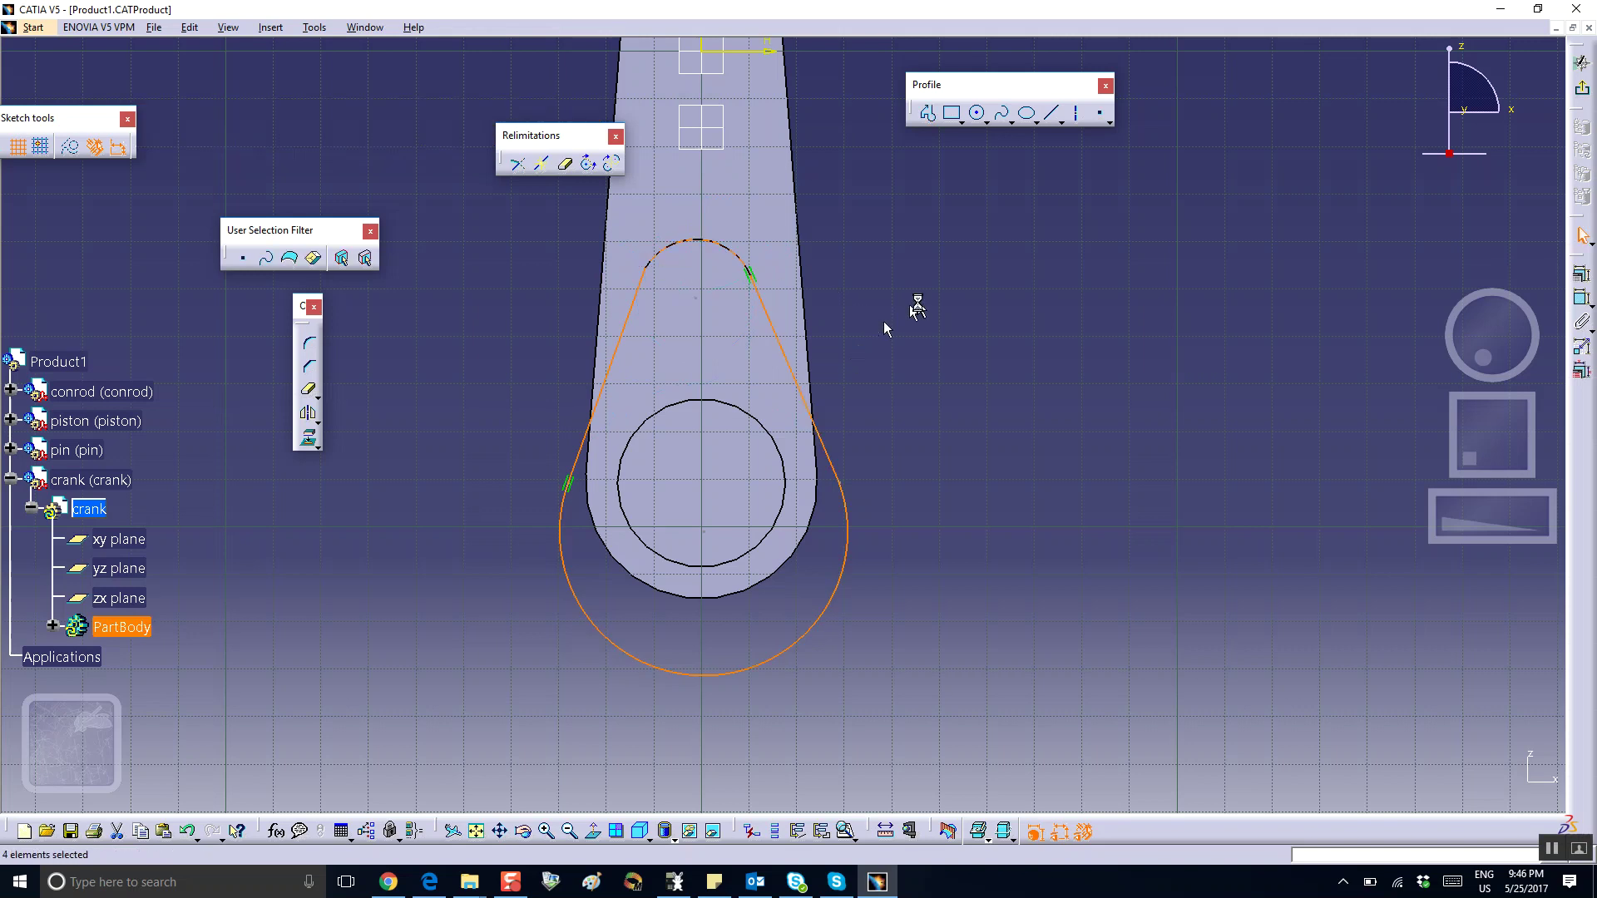
Make the lower outer arc concentric with the conrod's big-end circle.
left_click(917, 305)
left_click(672, 402)
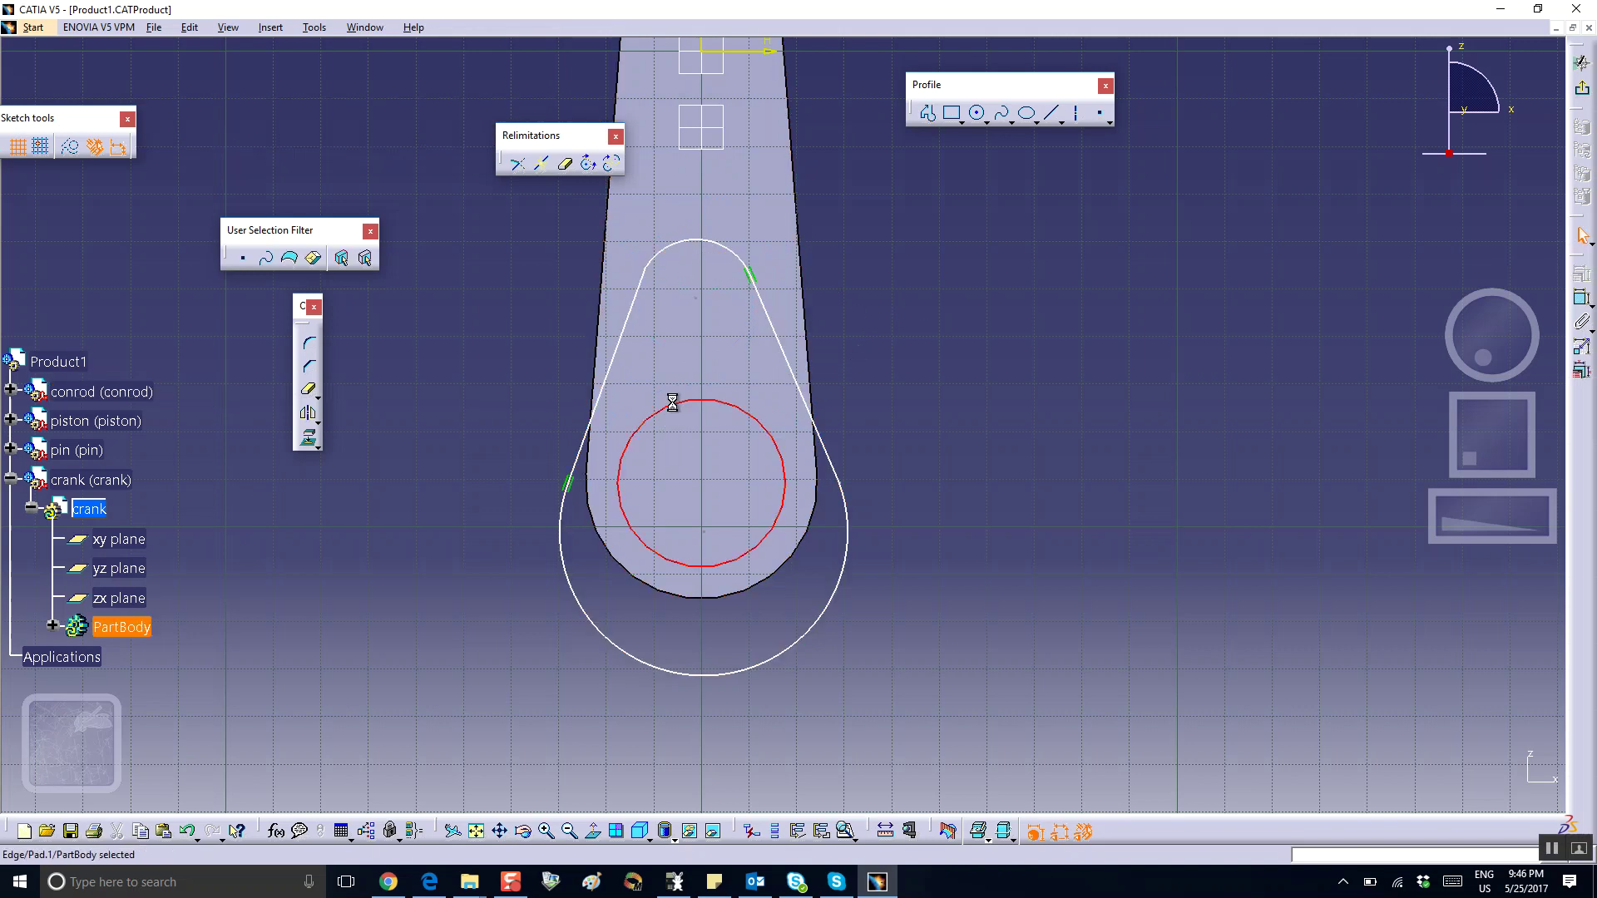
left_click(719, 674, "ctrl")
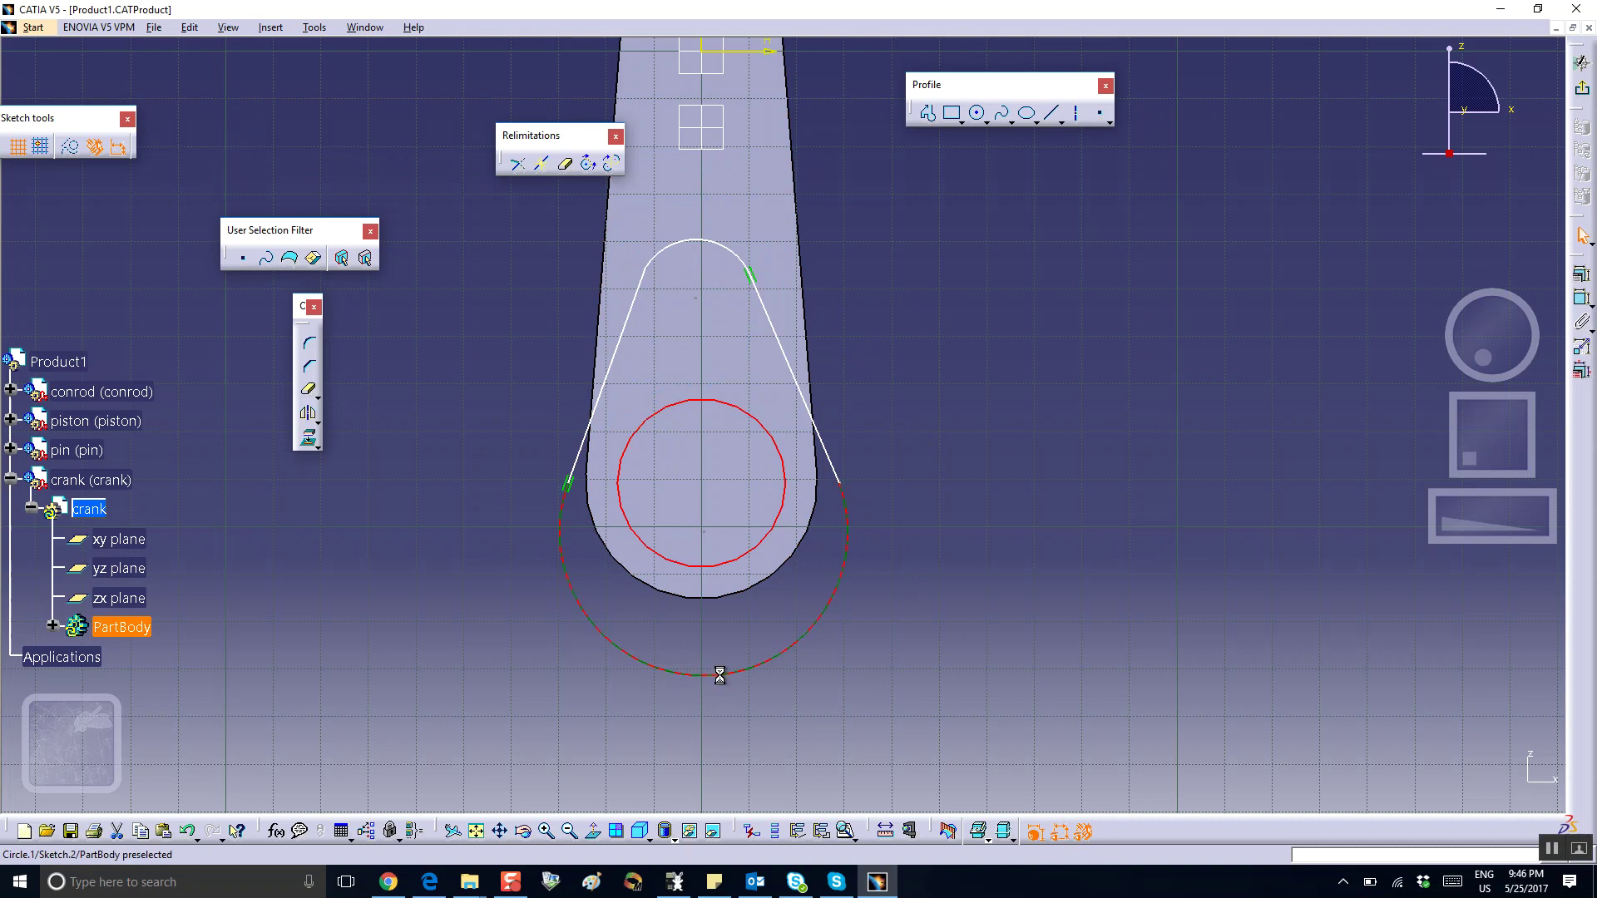
left_click(1583, 277)
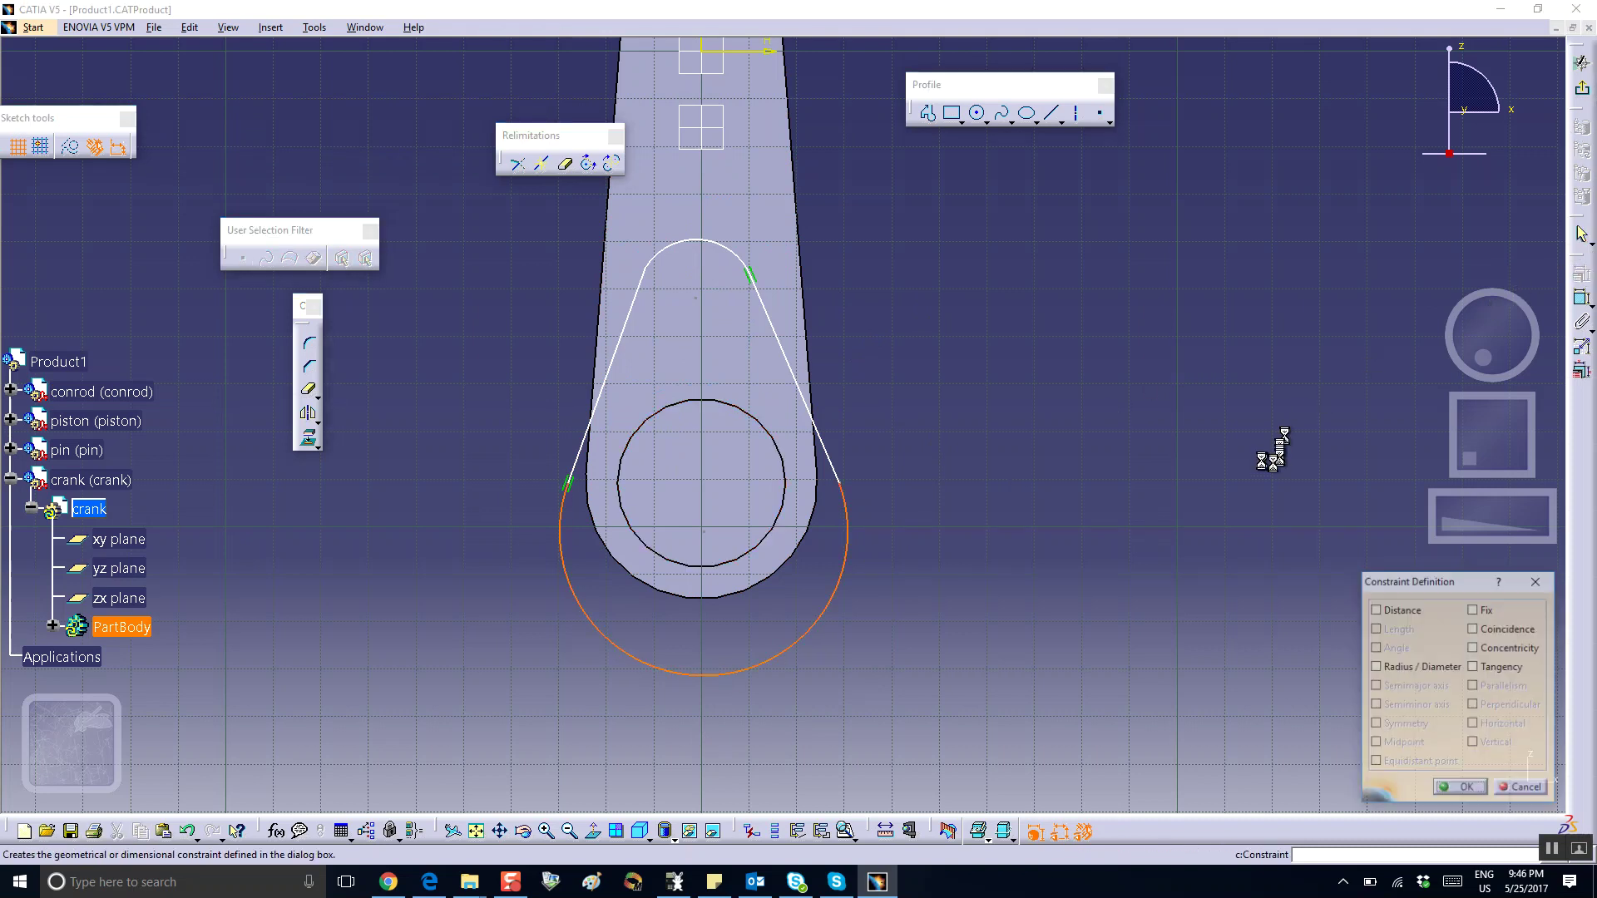
left_click(1473, 649)
left_click(1466, 788)
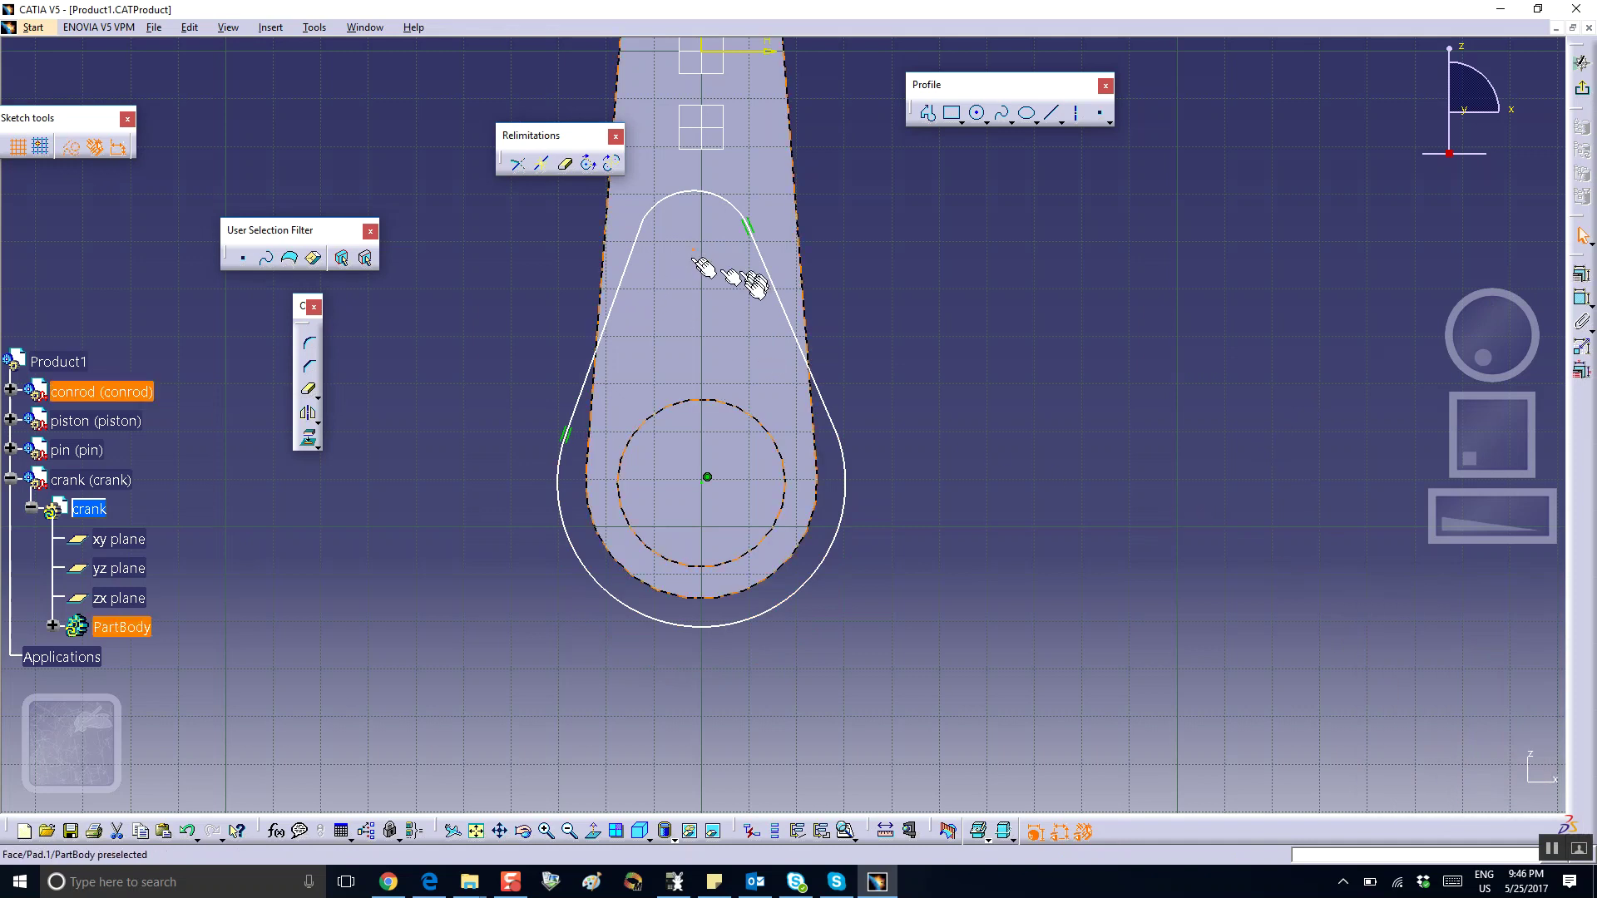
Set a coincidence between the top arc's centre and the vertical axis.
middle_click_drag(837, 238, 837, 315)
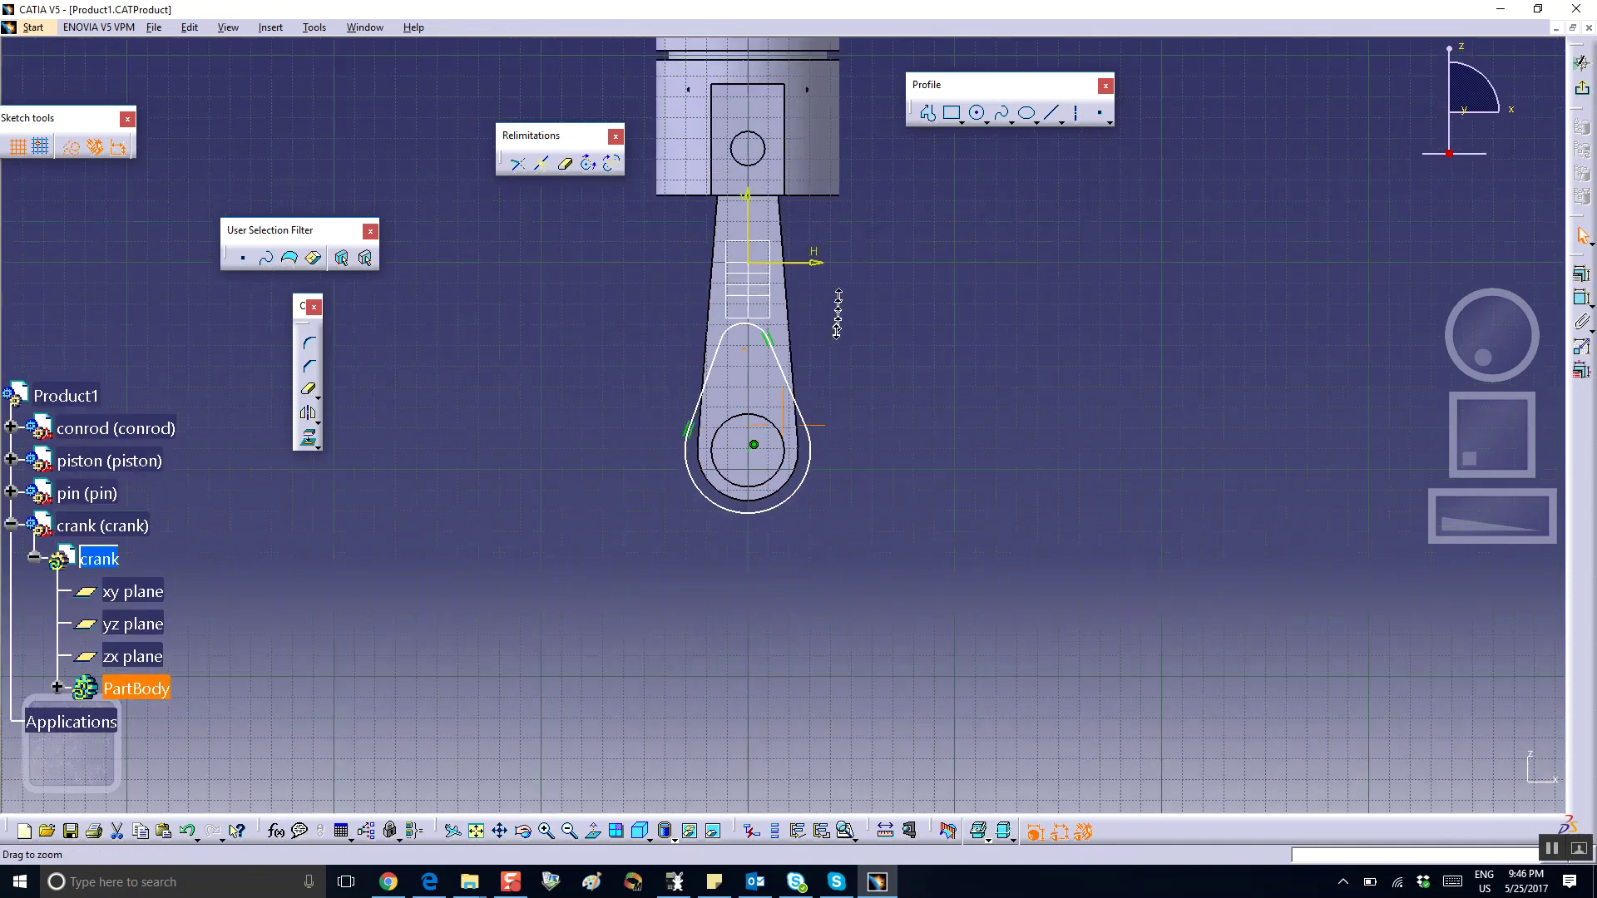
left_click(747, 218)
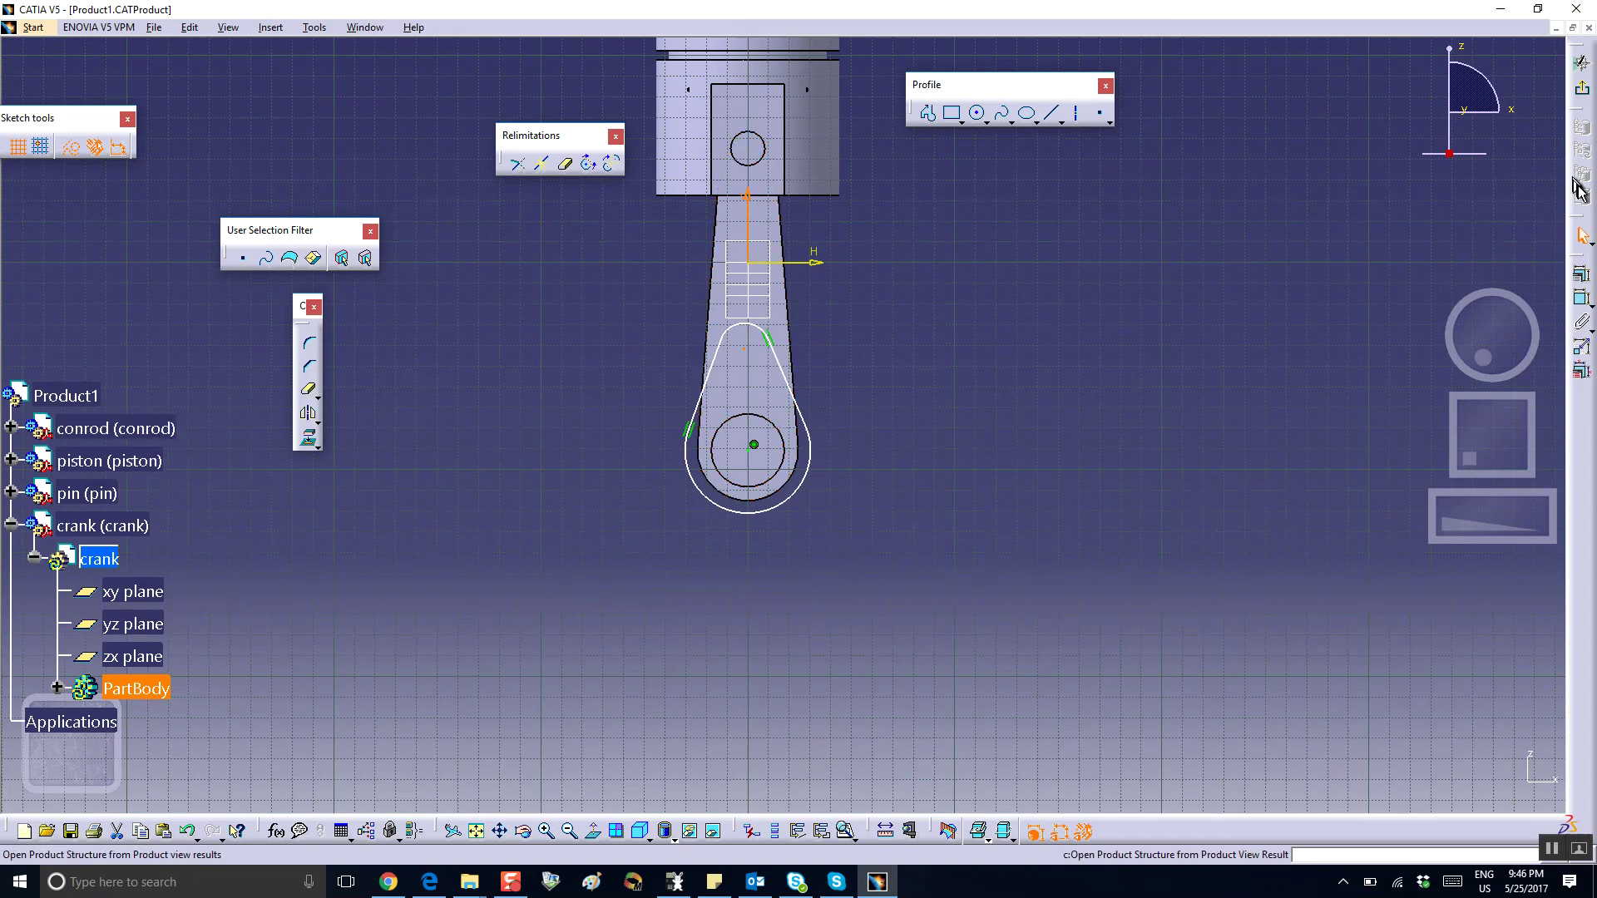
left_click(1581, 274)
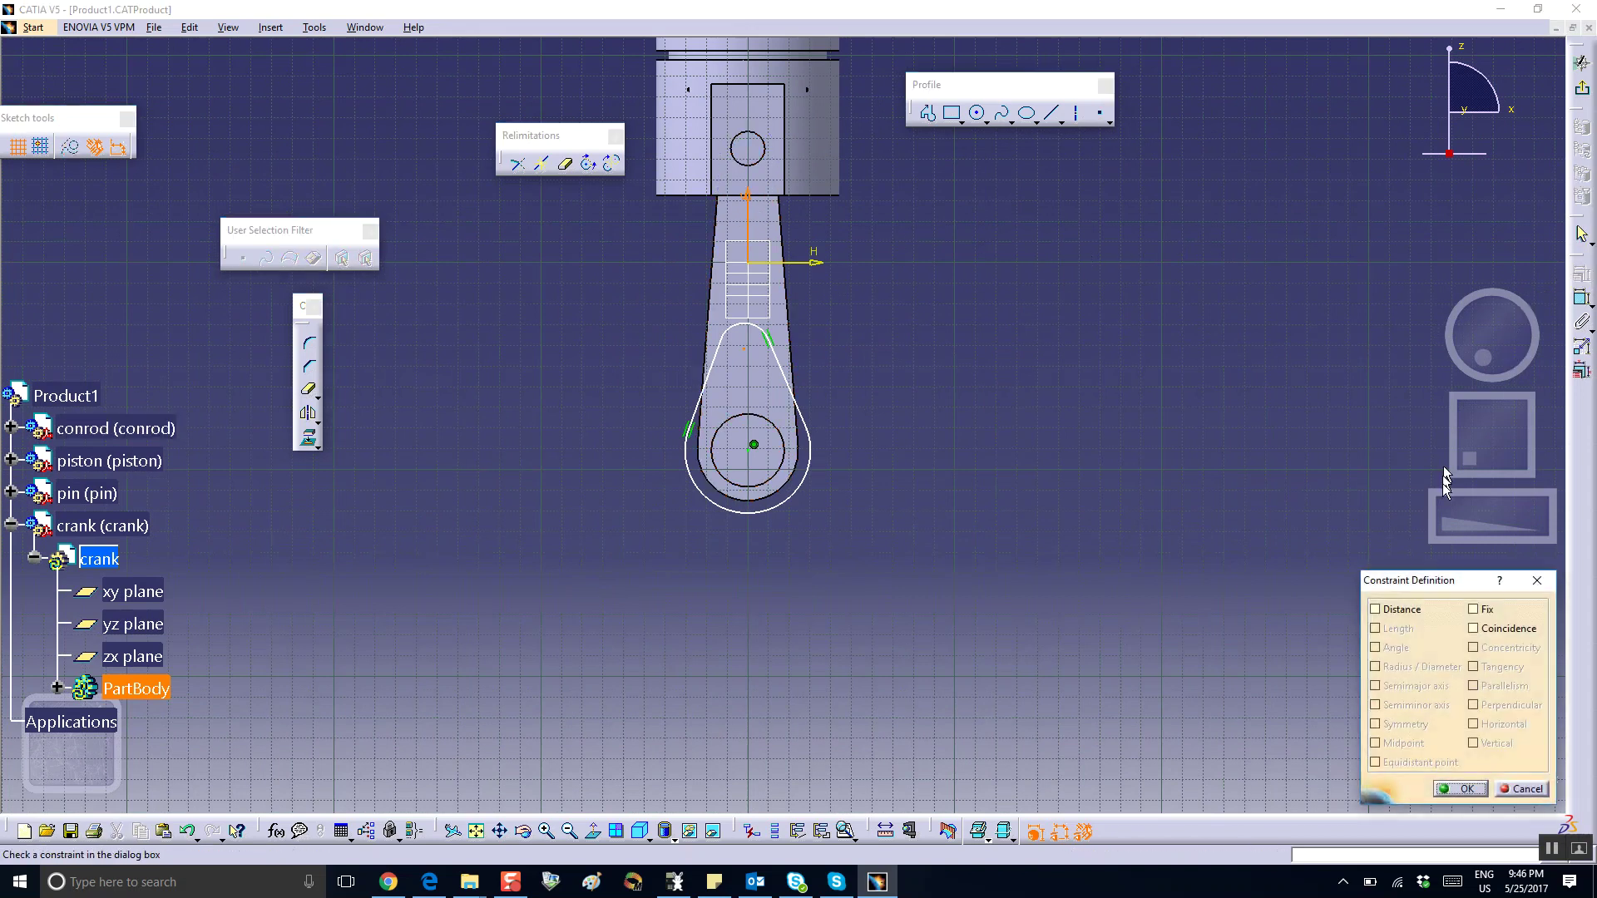
left_click(1476, 630)
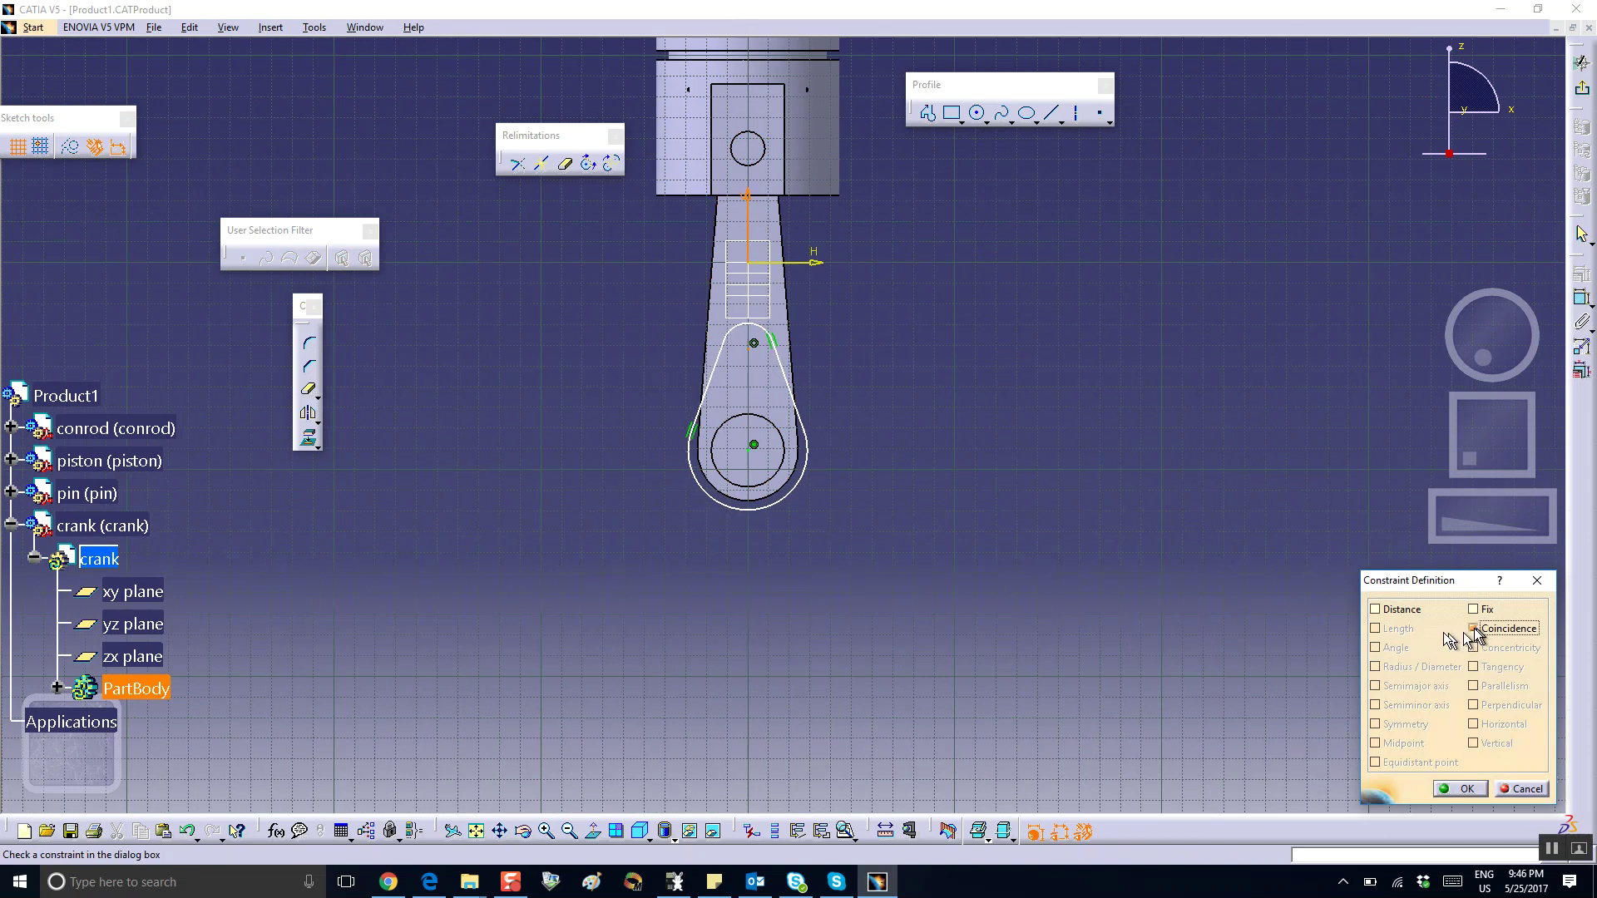
Confirm the coincidence and draw a small circle centred on the top arc's centre.
left_click(1463, 790)
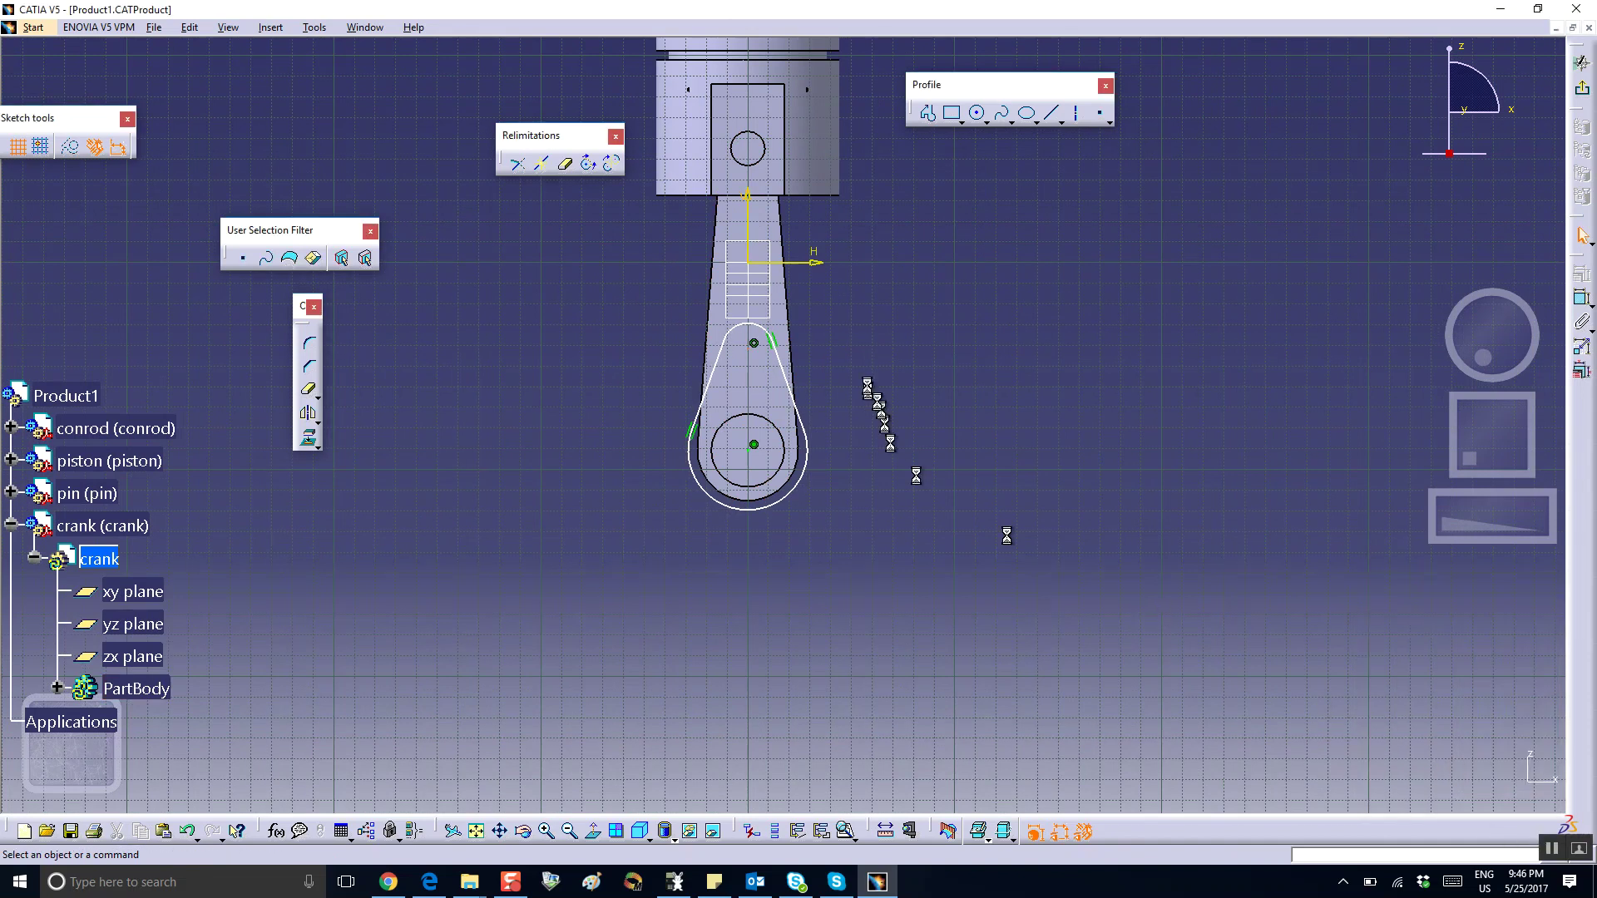
left_click(978, 116)
left_click(723, 475)
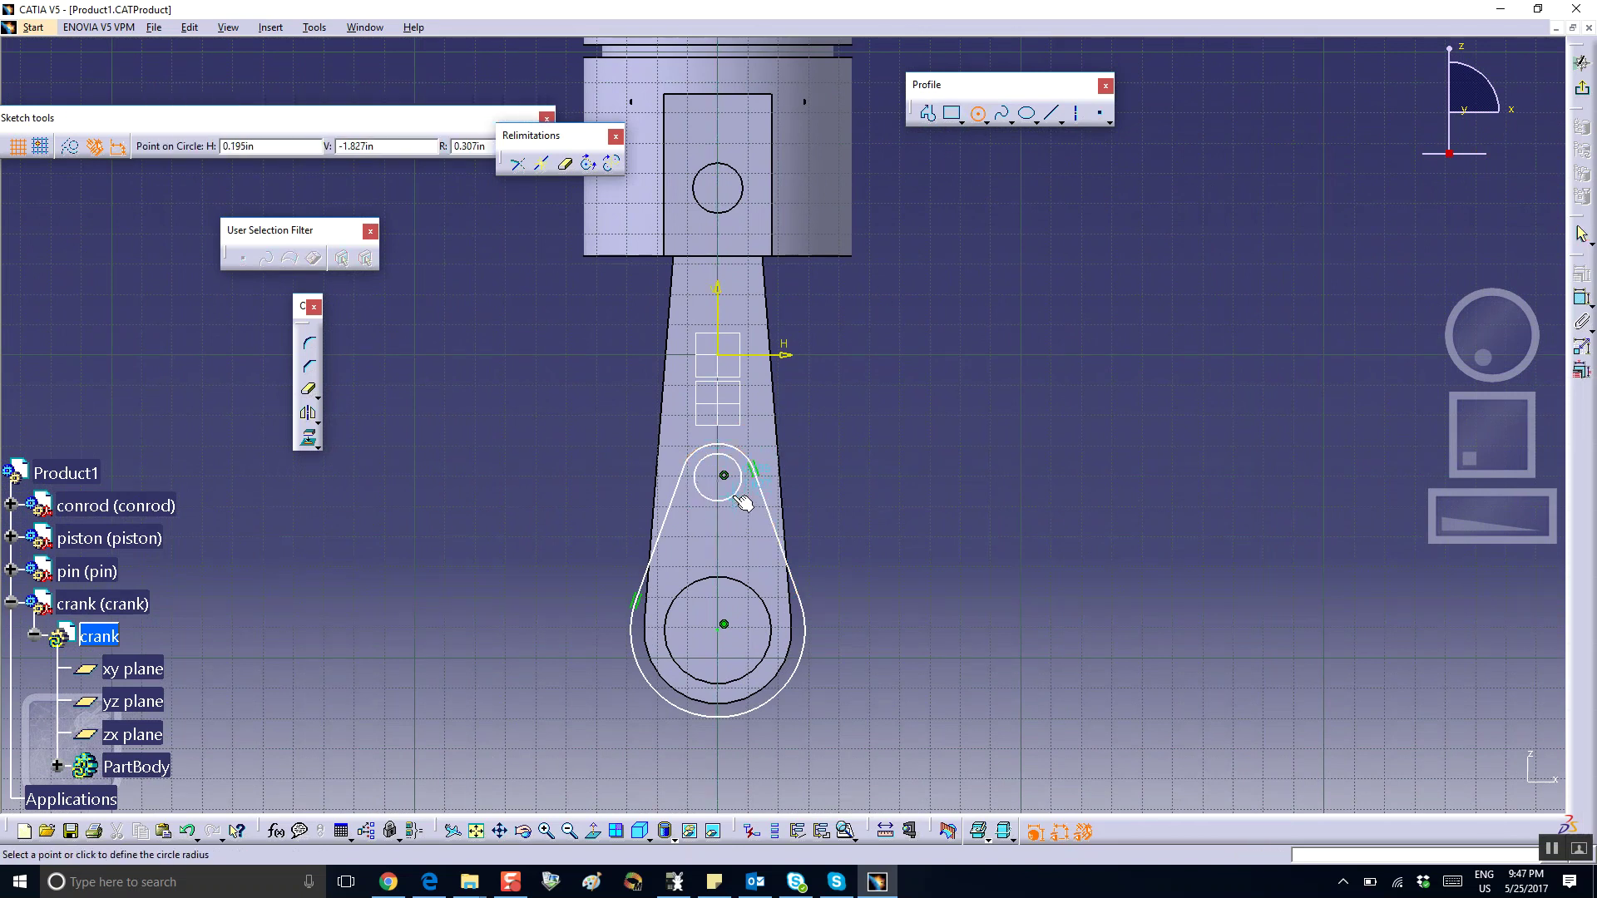
left_click(743, 502)
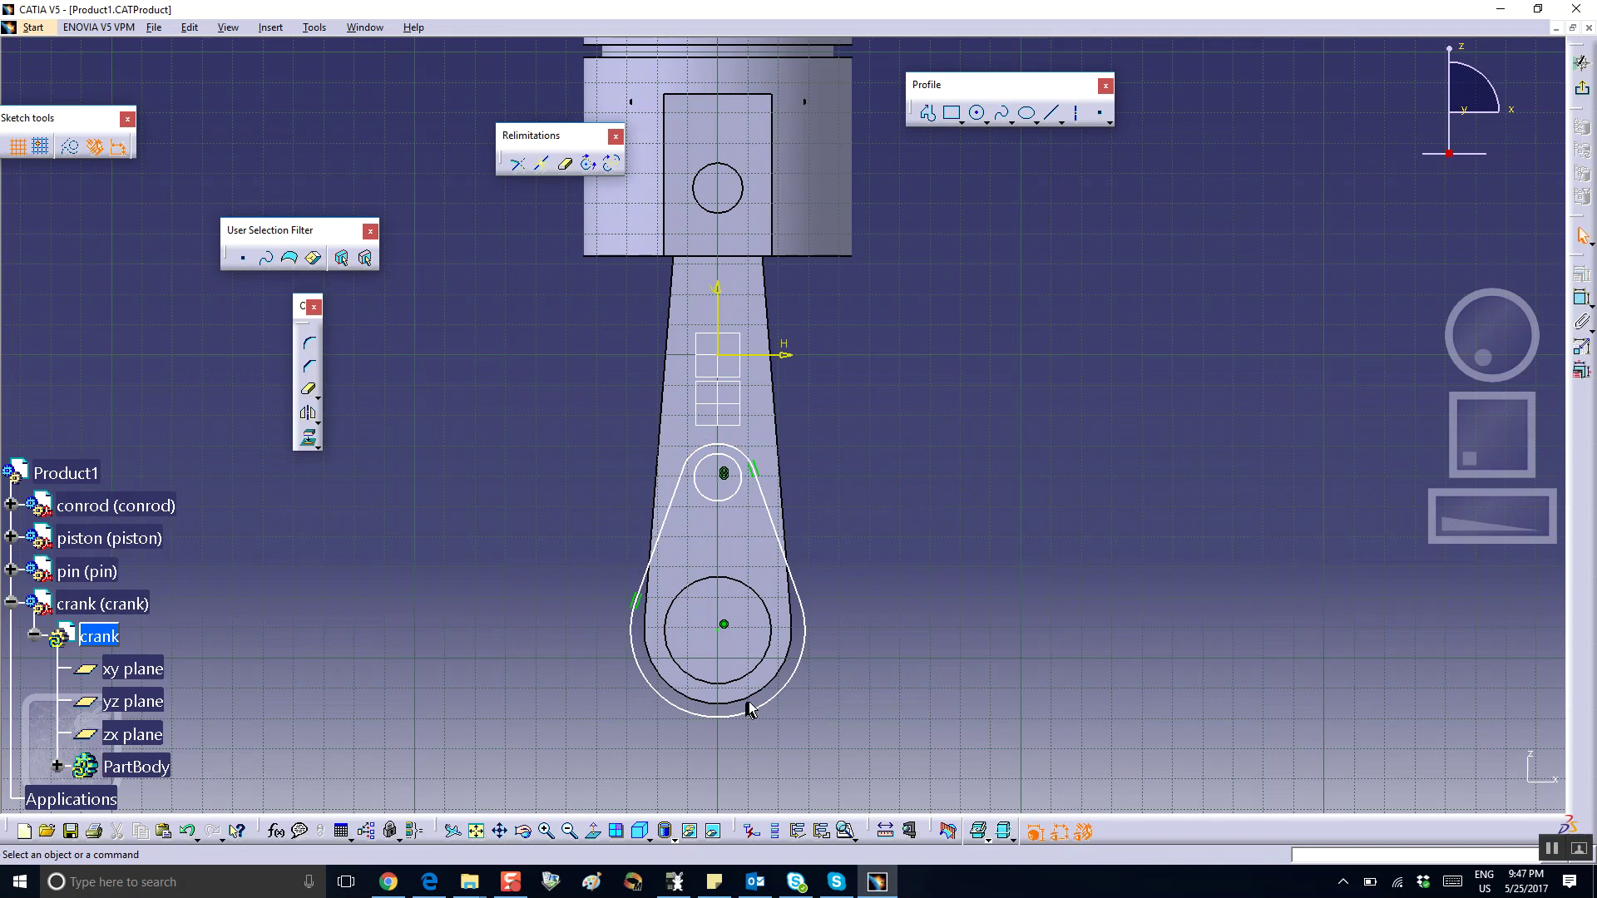
key("ctrl+z")
key("ctrl+z")
key("ctrl+z")
key("ctrl+z")
key("ctrl+z")
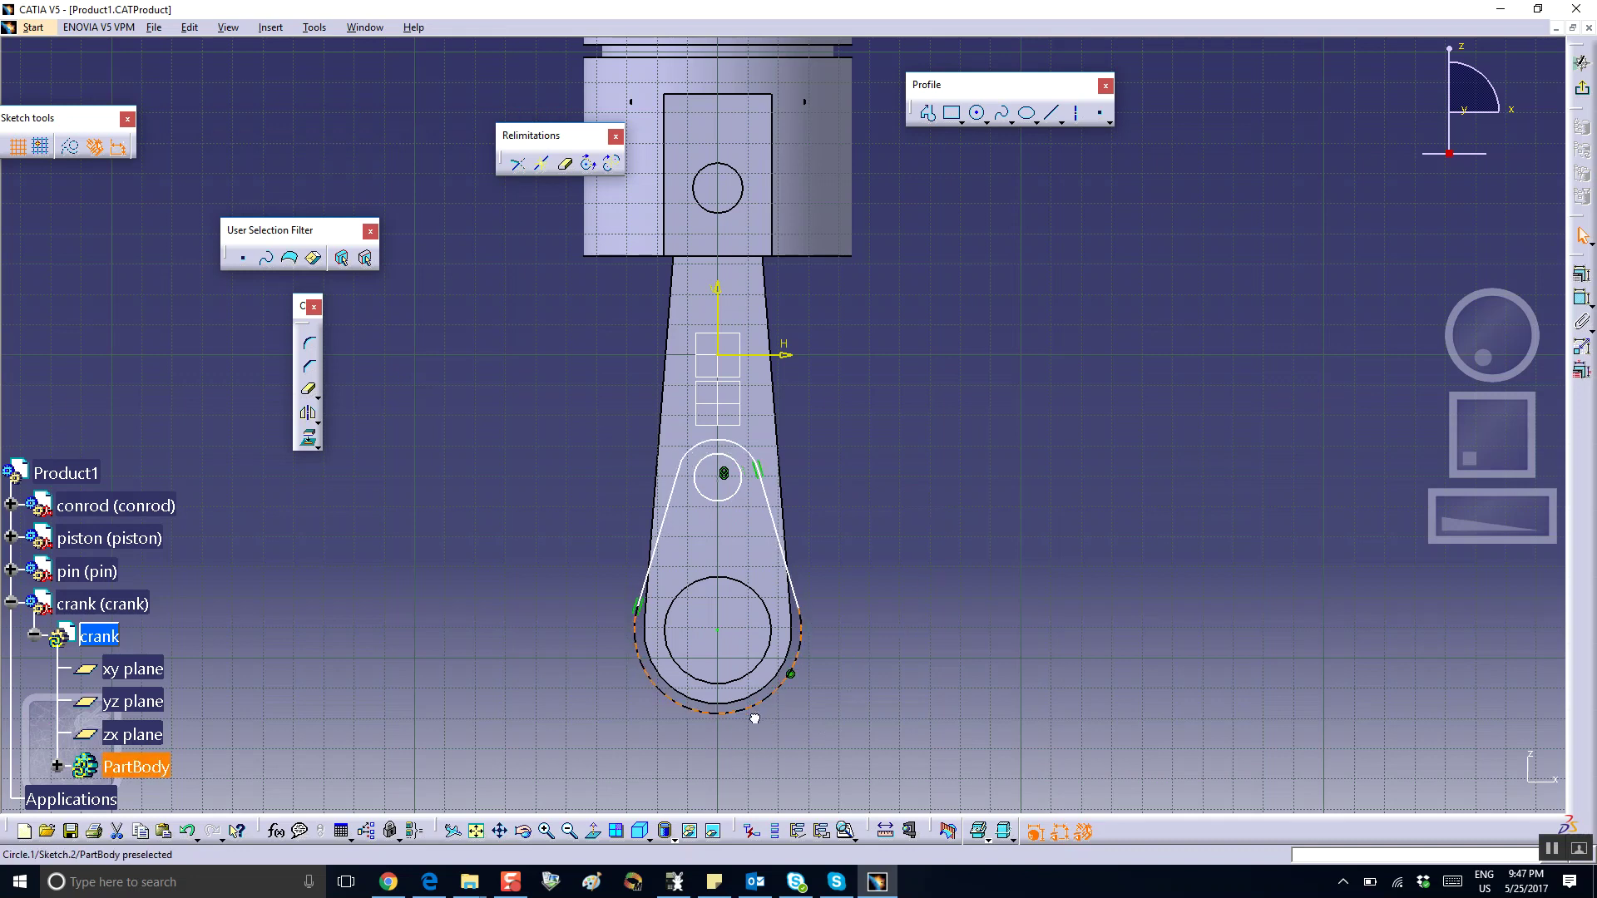
Select the small top circle and exit the sketch back to part design.
left_click(759, 726)
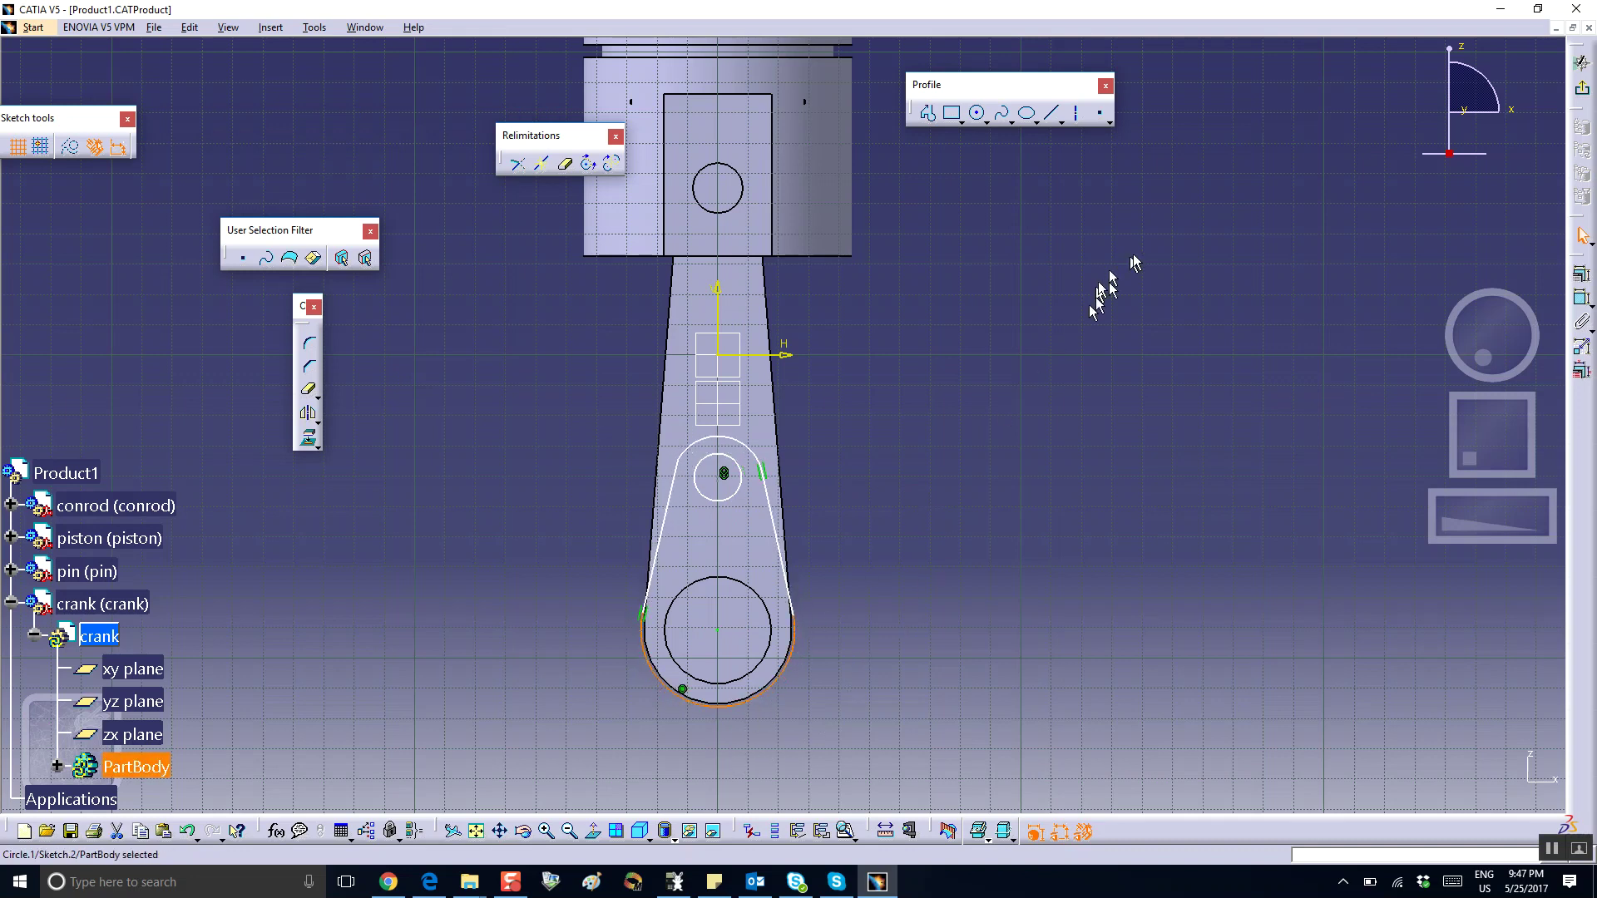
left_click(741, 489)
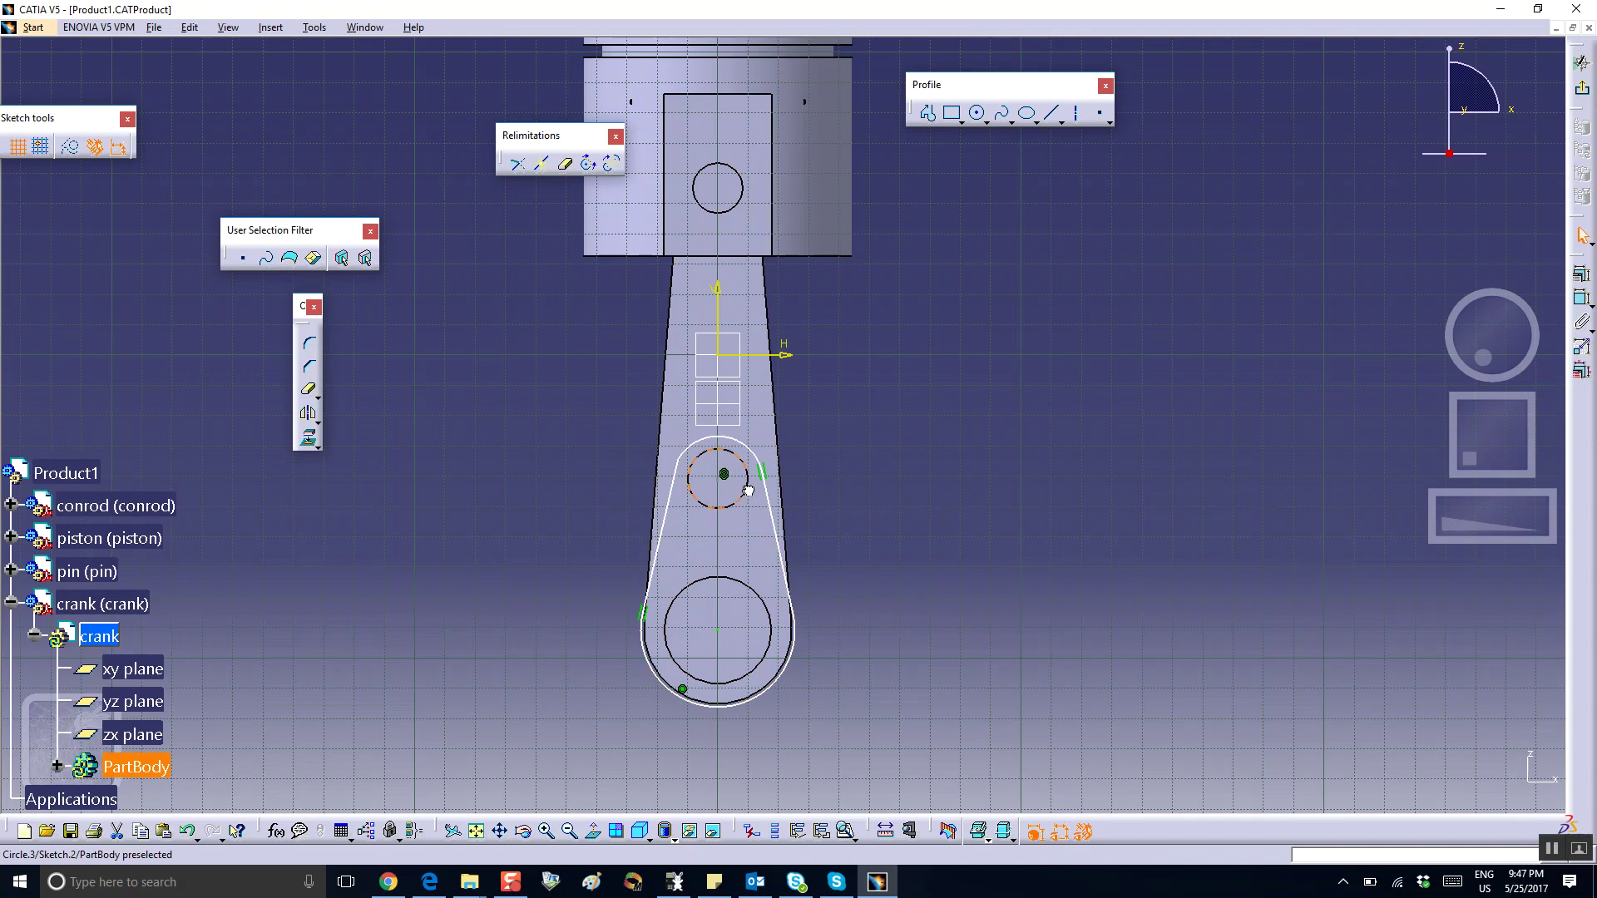
left_click(1581, 63)
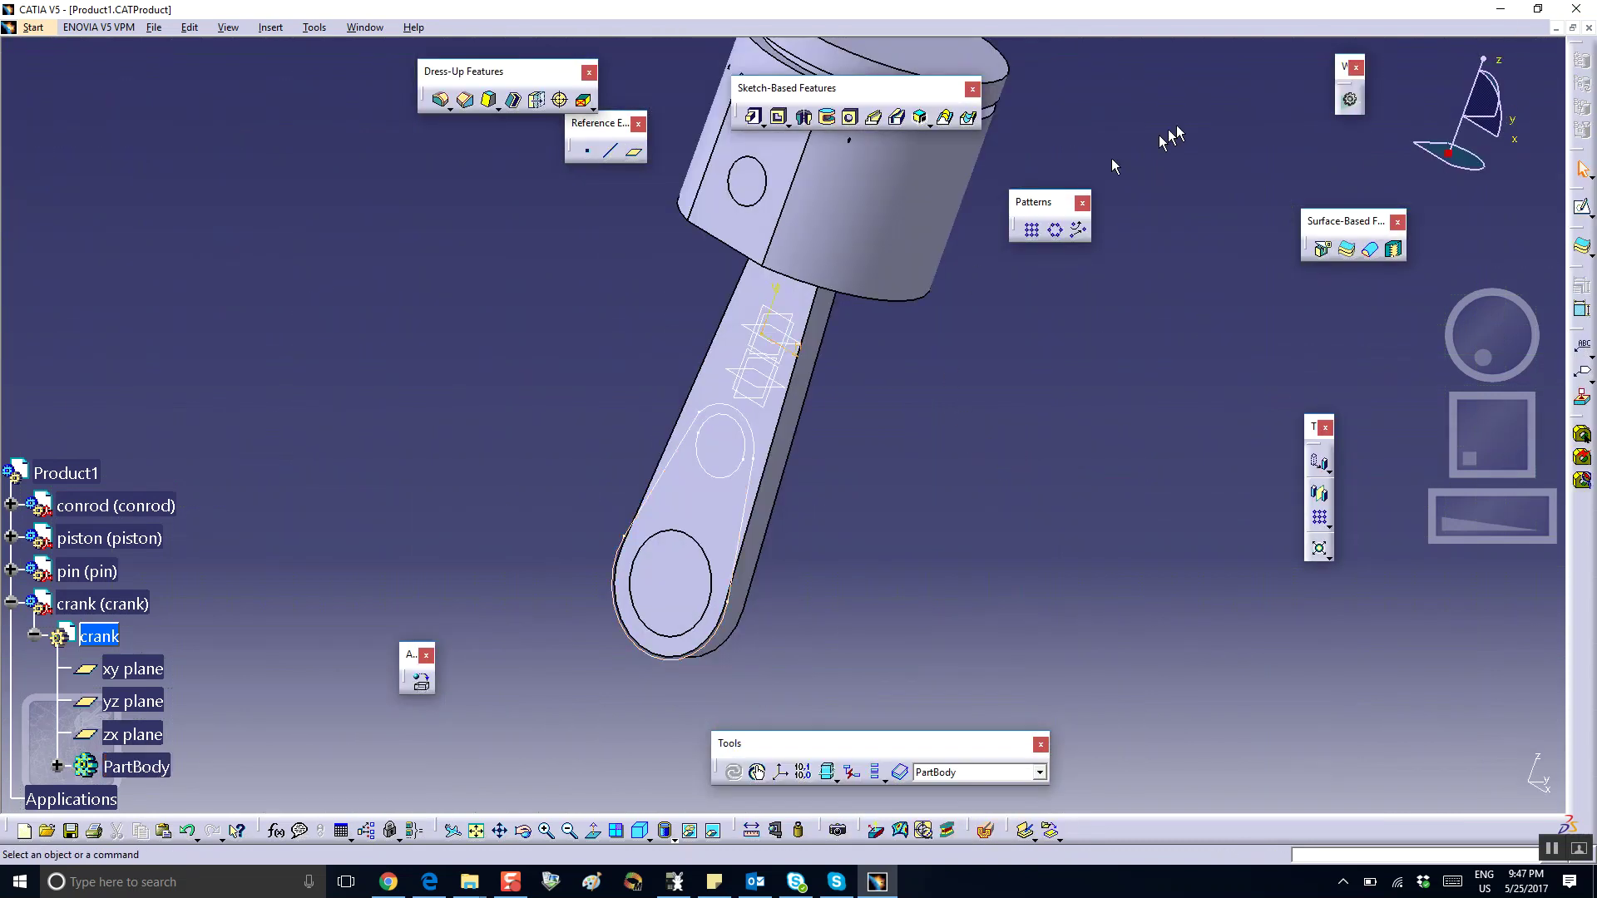
middle_click_drag(944, 406, 823, 373)
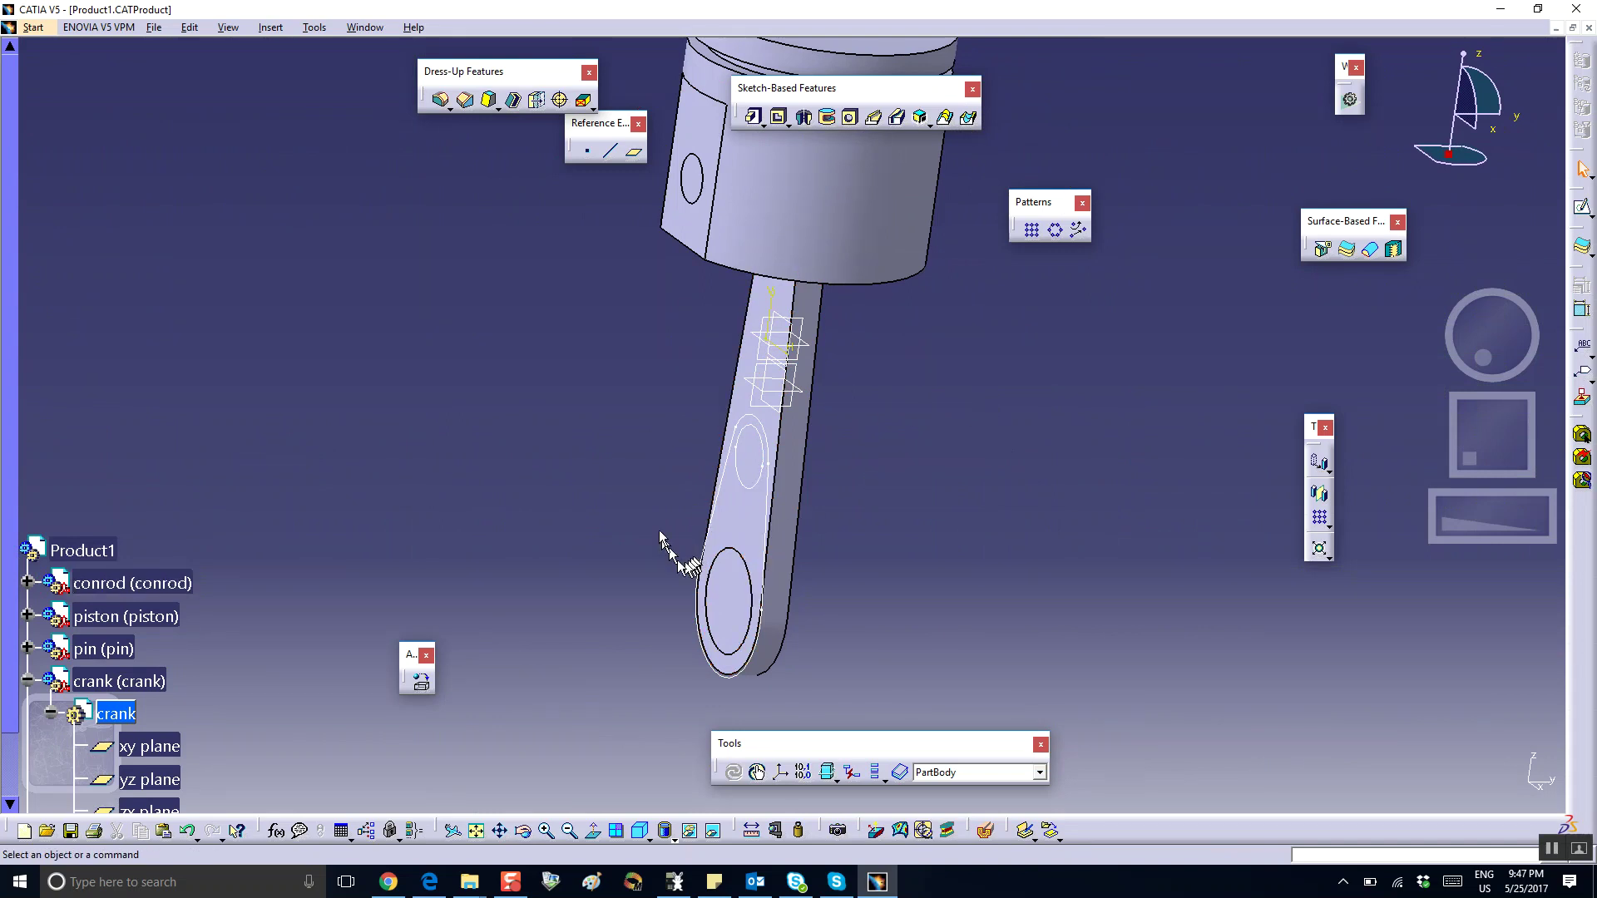
middle_click_drag(660, 533, 677, 439)
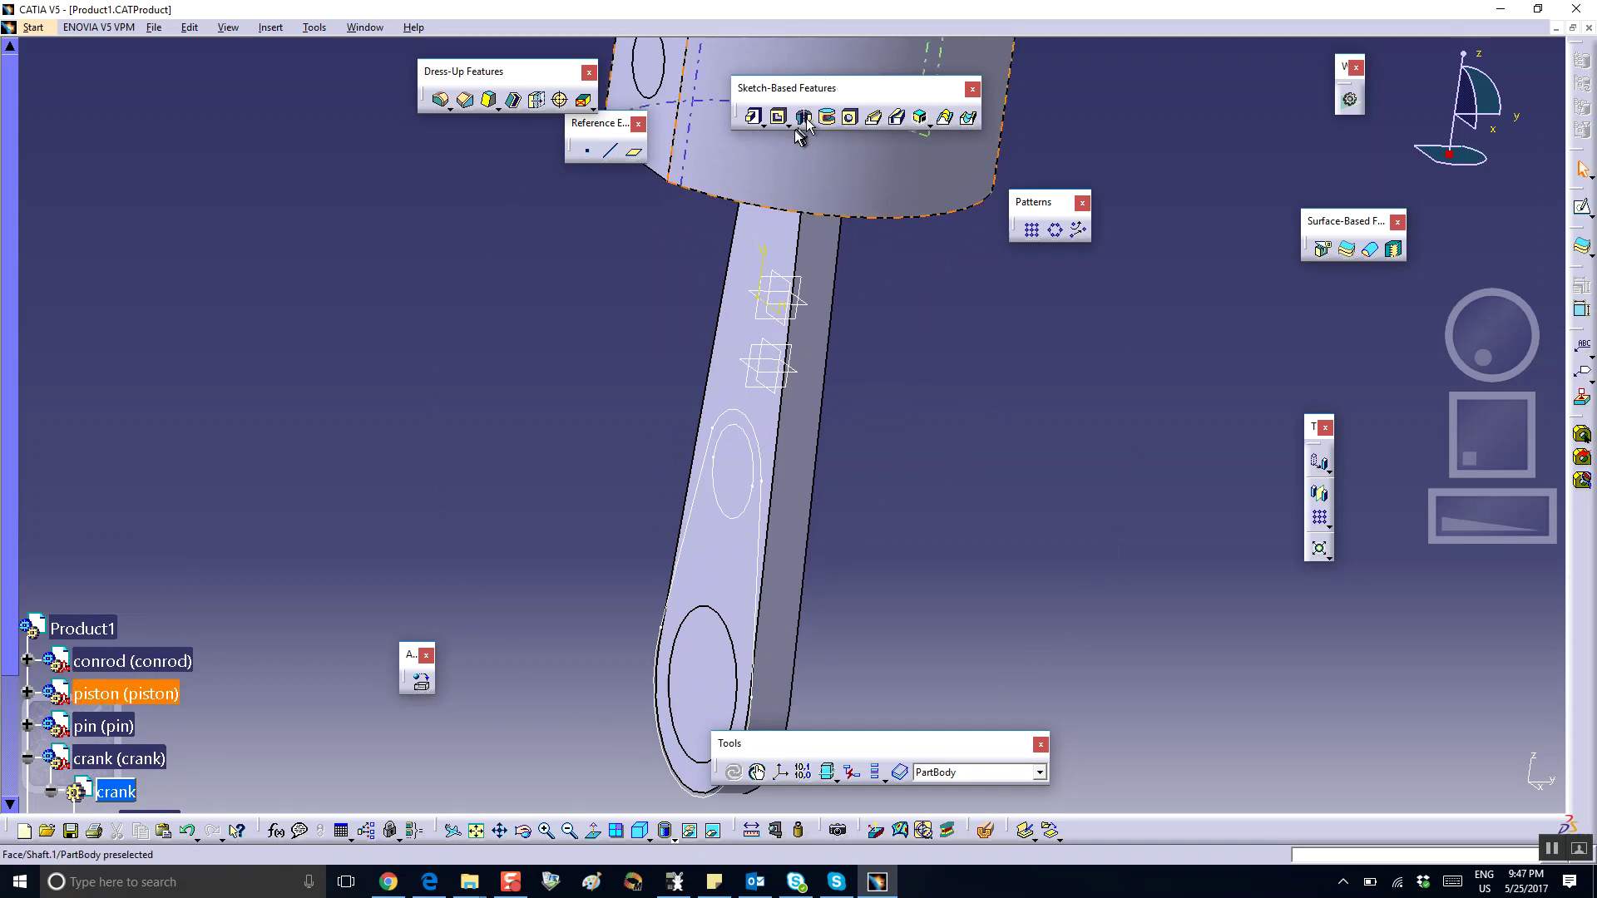
Start a Multi-Pad on the crank sketch with the first domain 0.5in long.
left_click(760, 124)
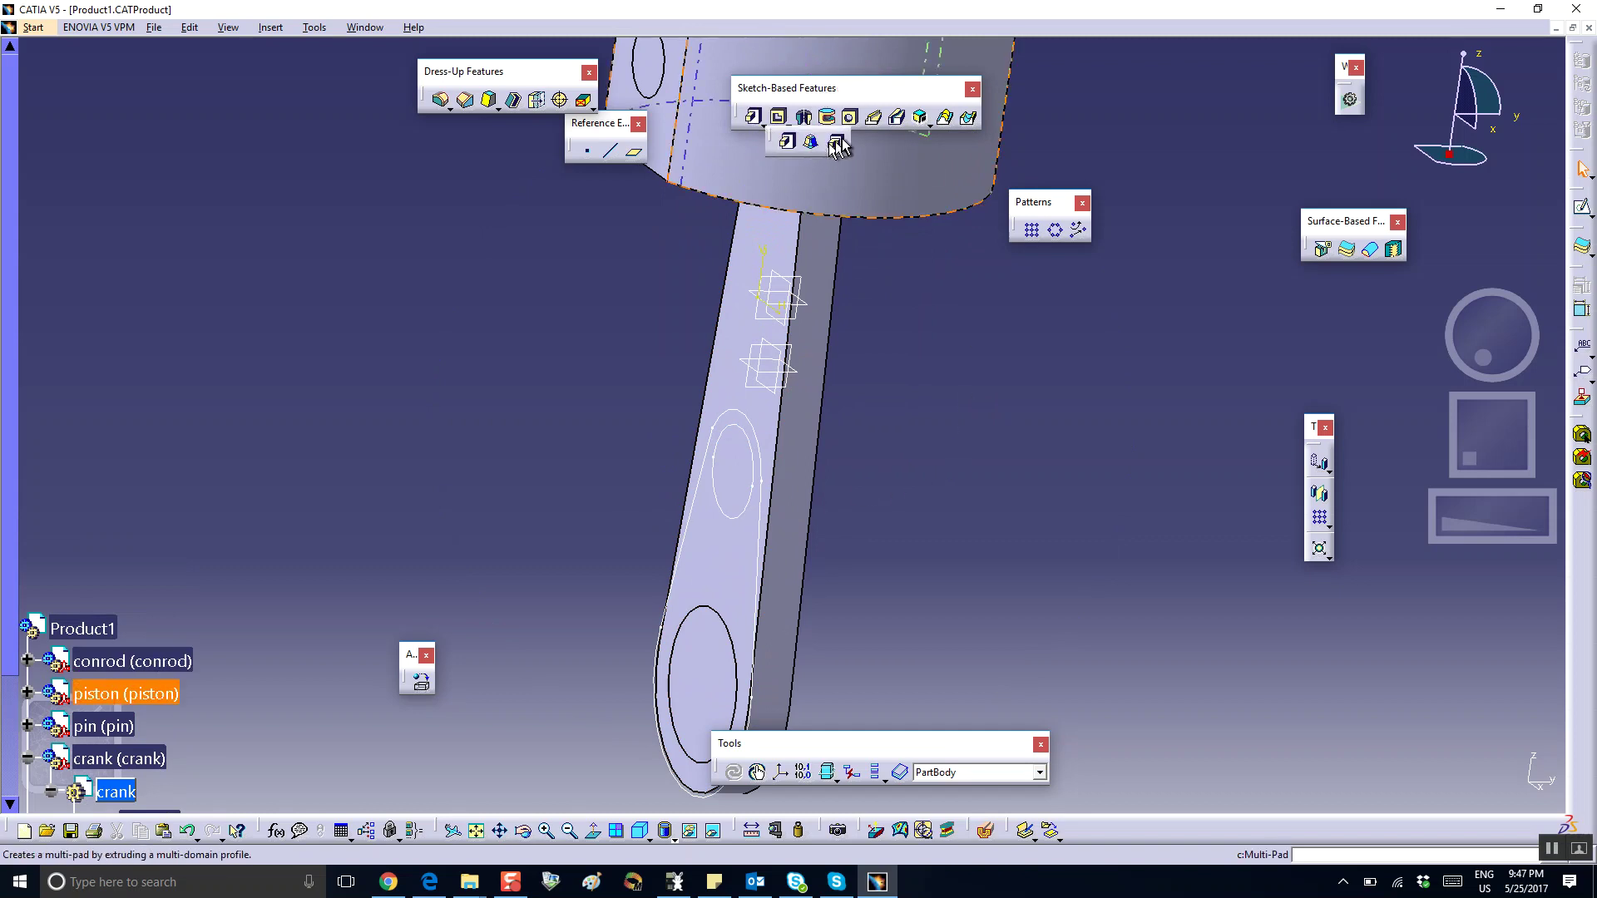
left_click(834, 142)
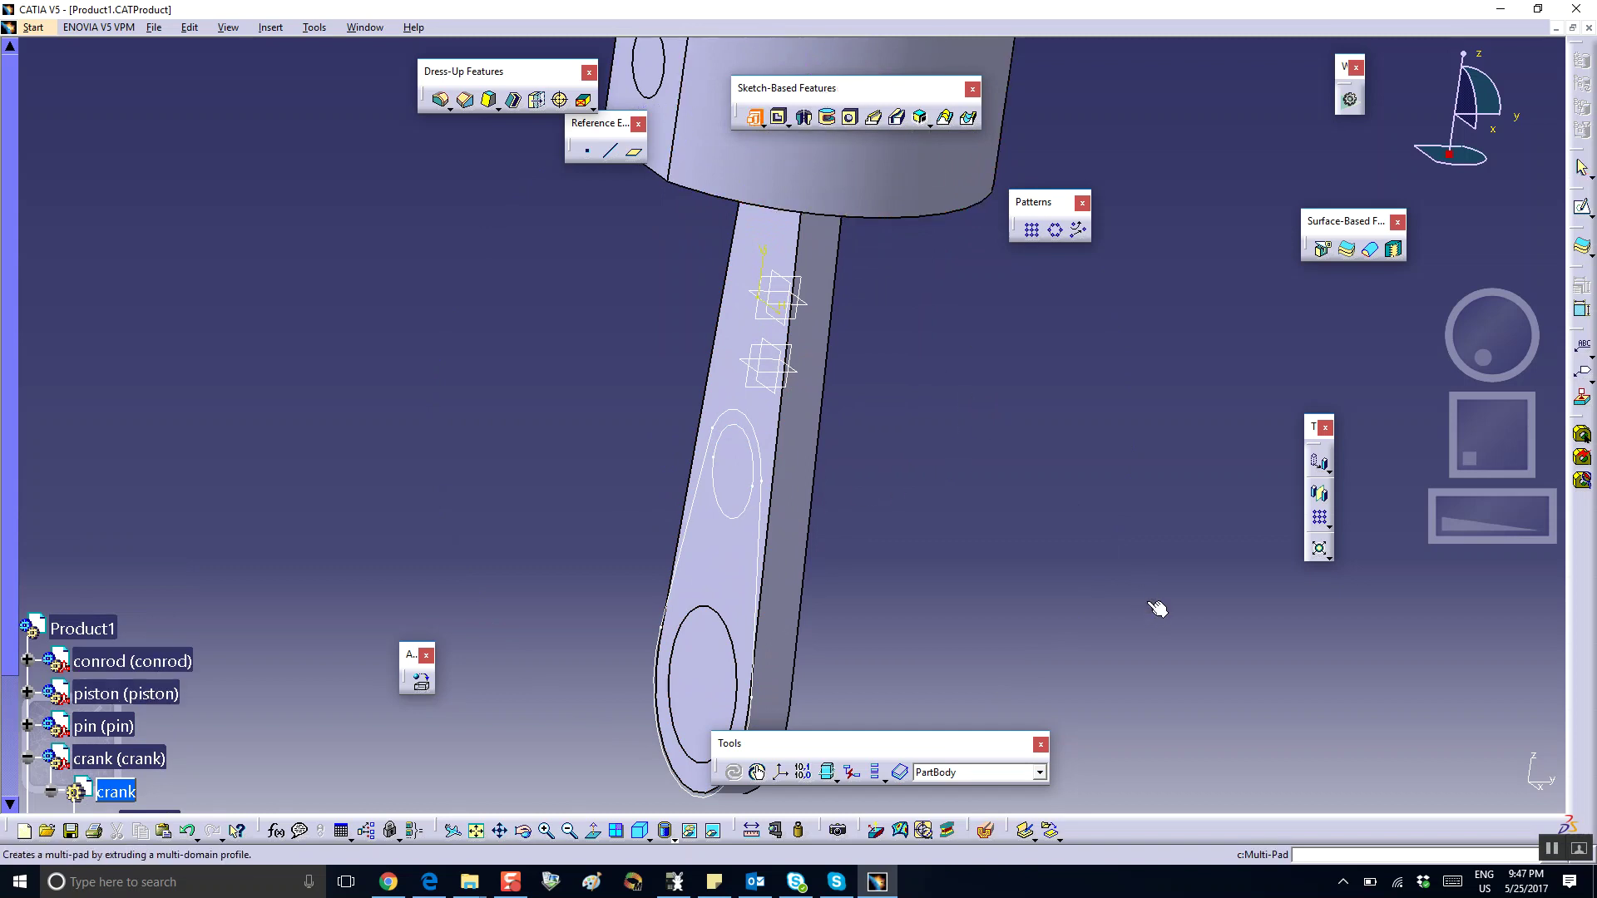
left_click(760, 532)
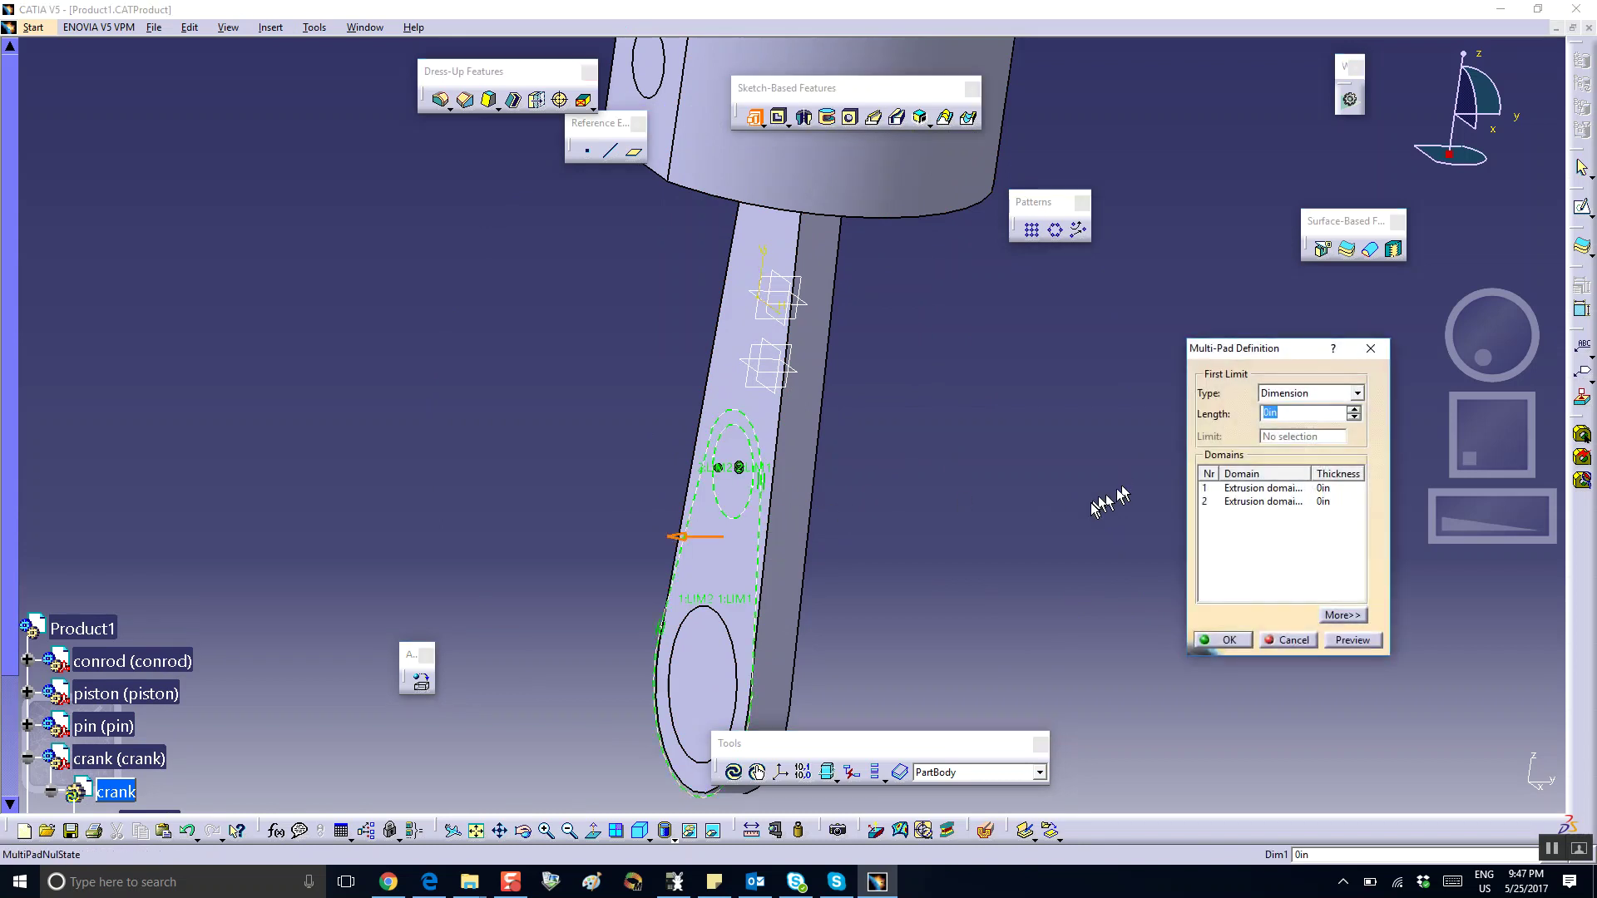
left_click(1245, 488)
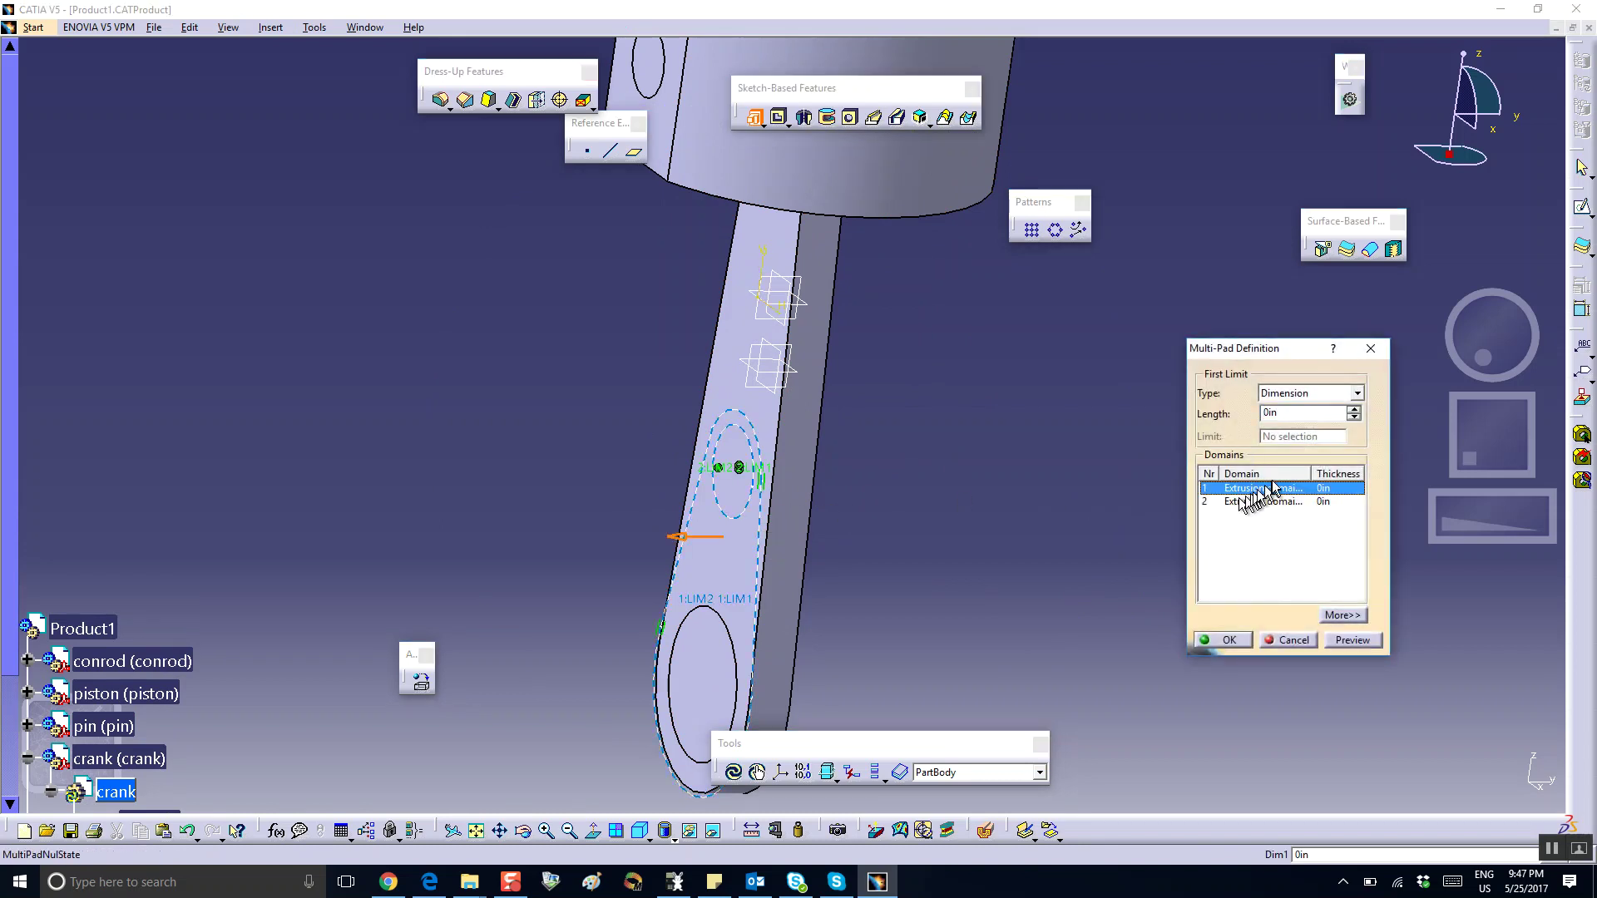
double_click(1271, 413)
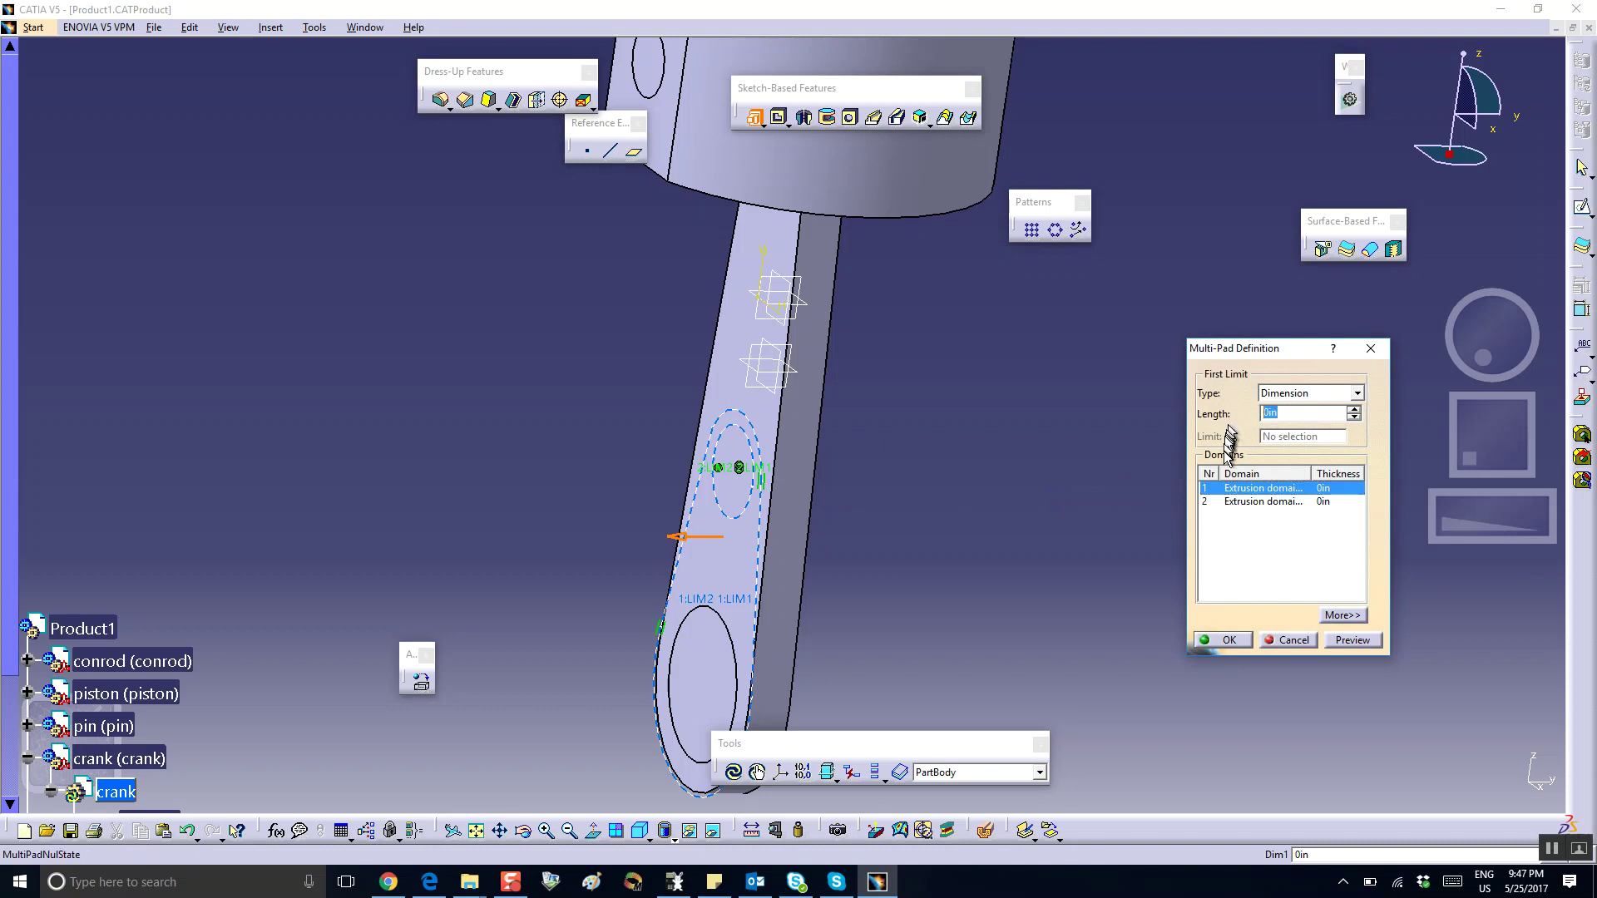
type("1")
left_click(1339, 641)
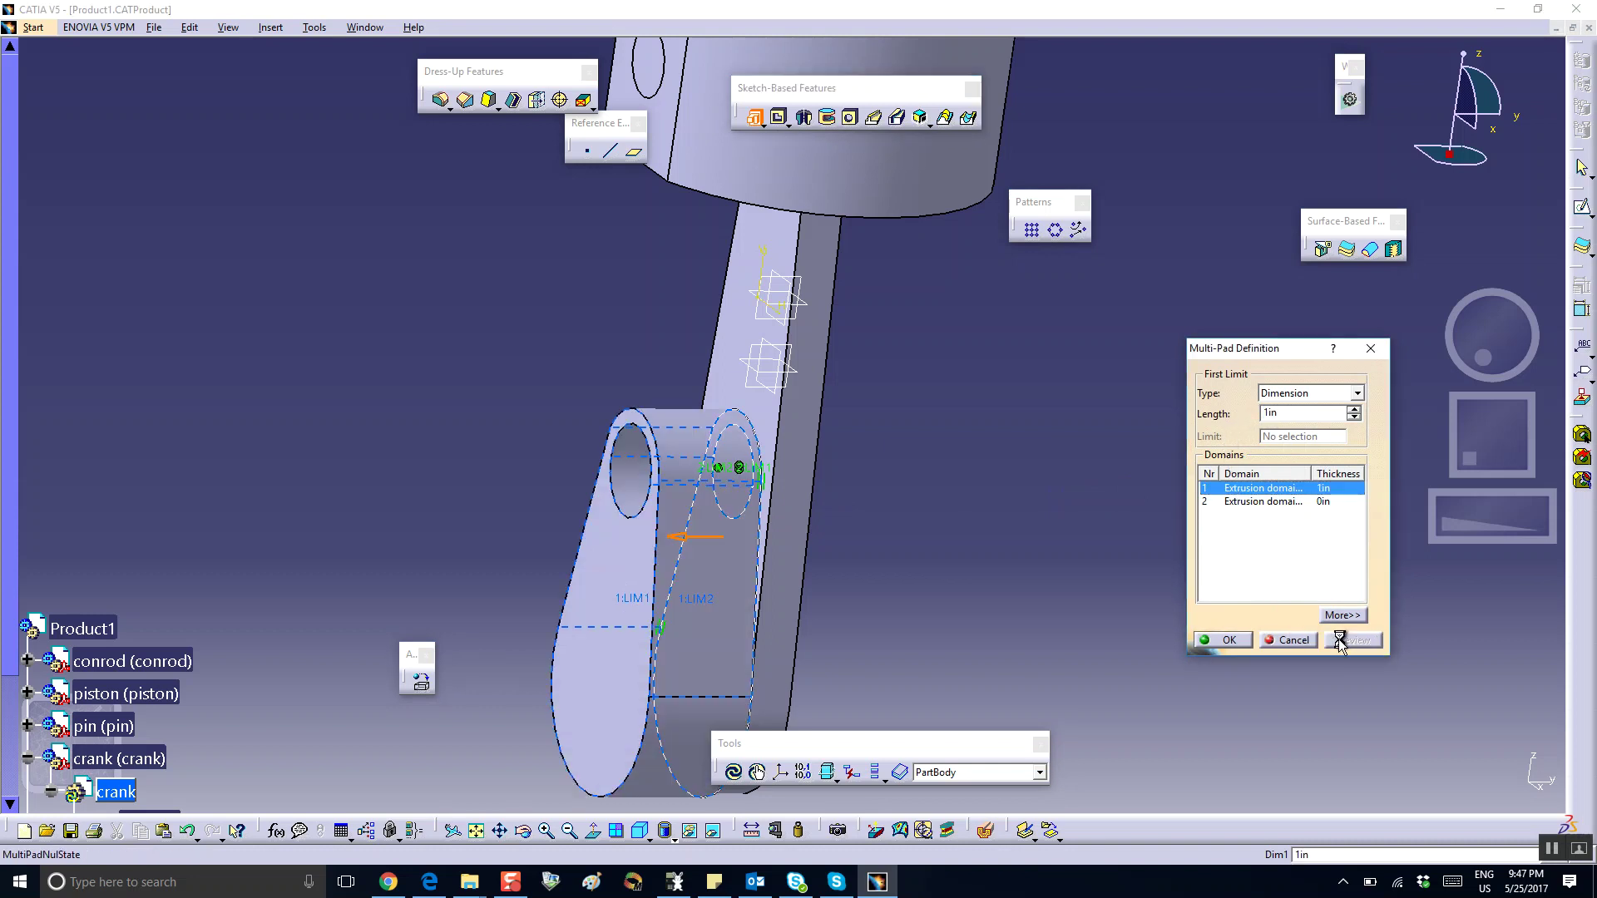
left_click(1280, 418)
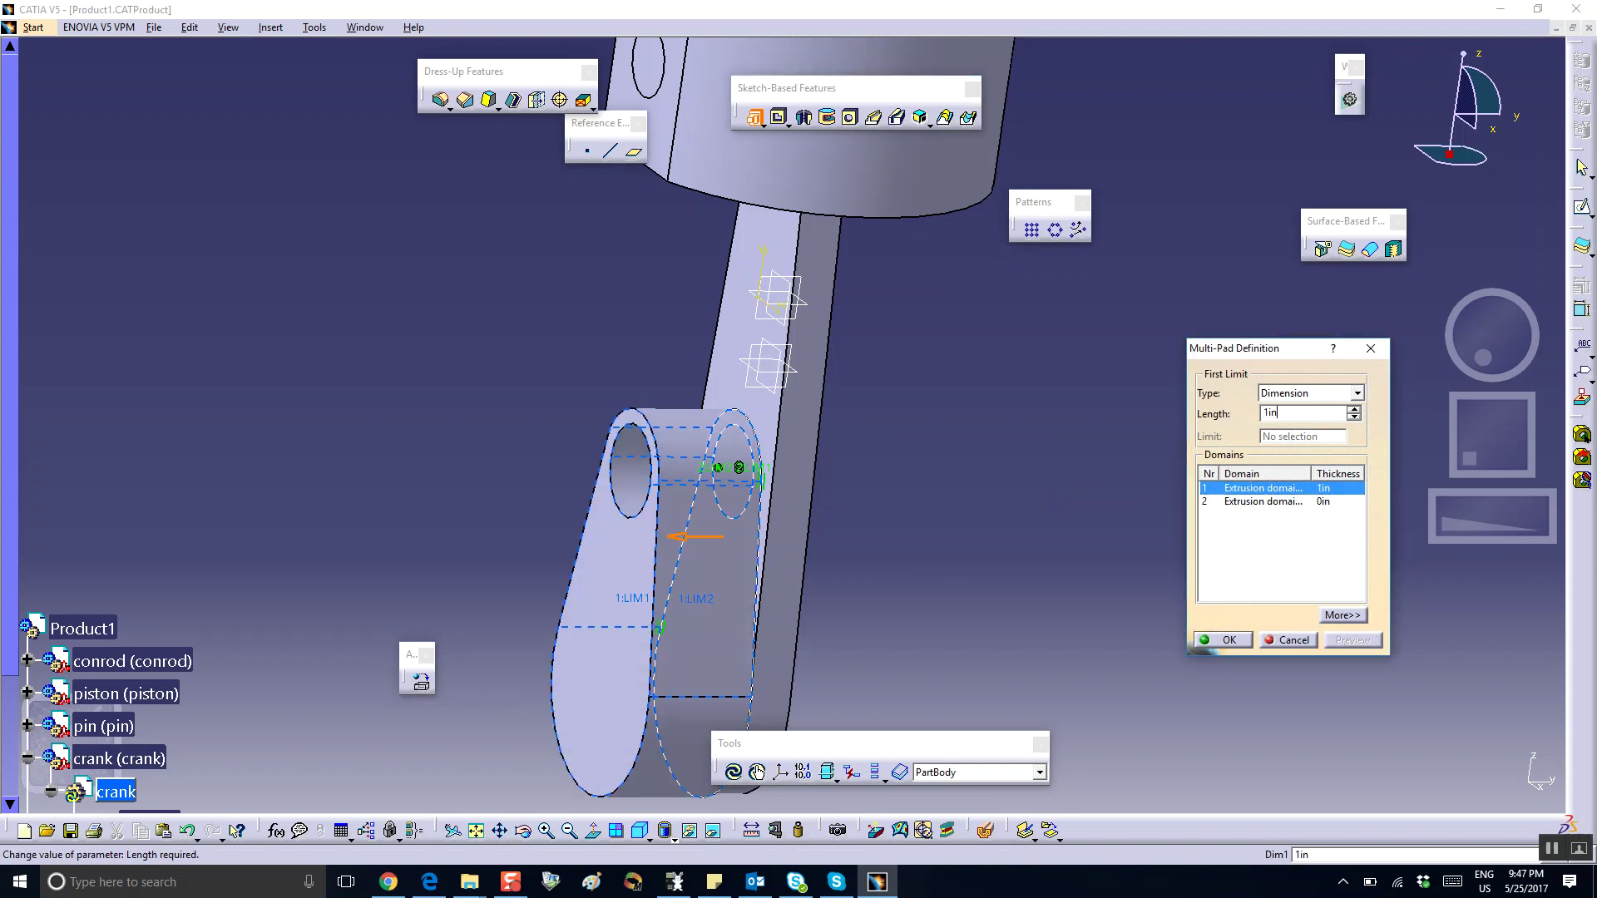
key("Return")
left_click(1232, 502)
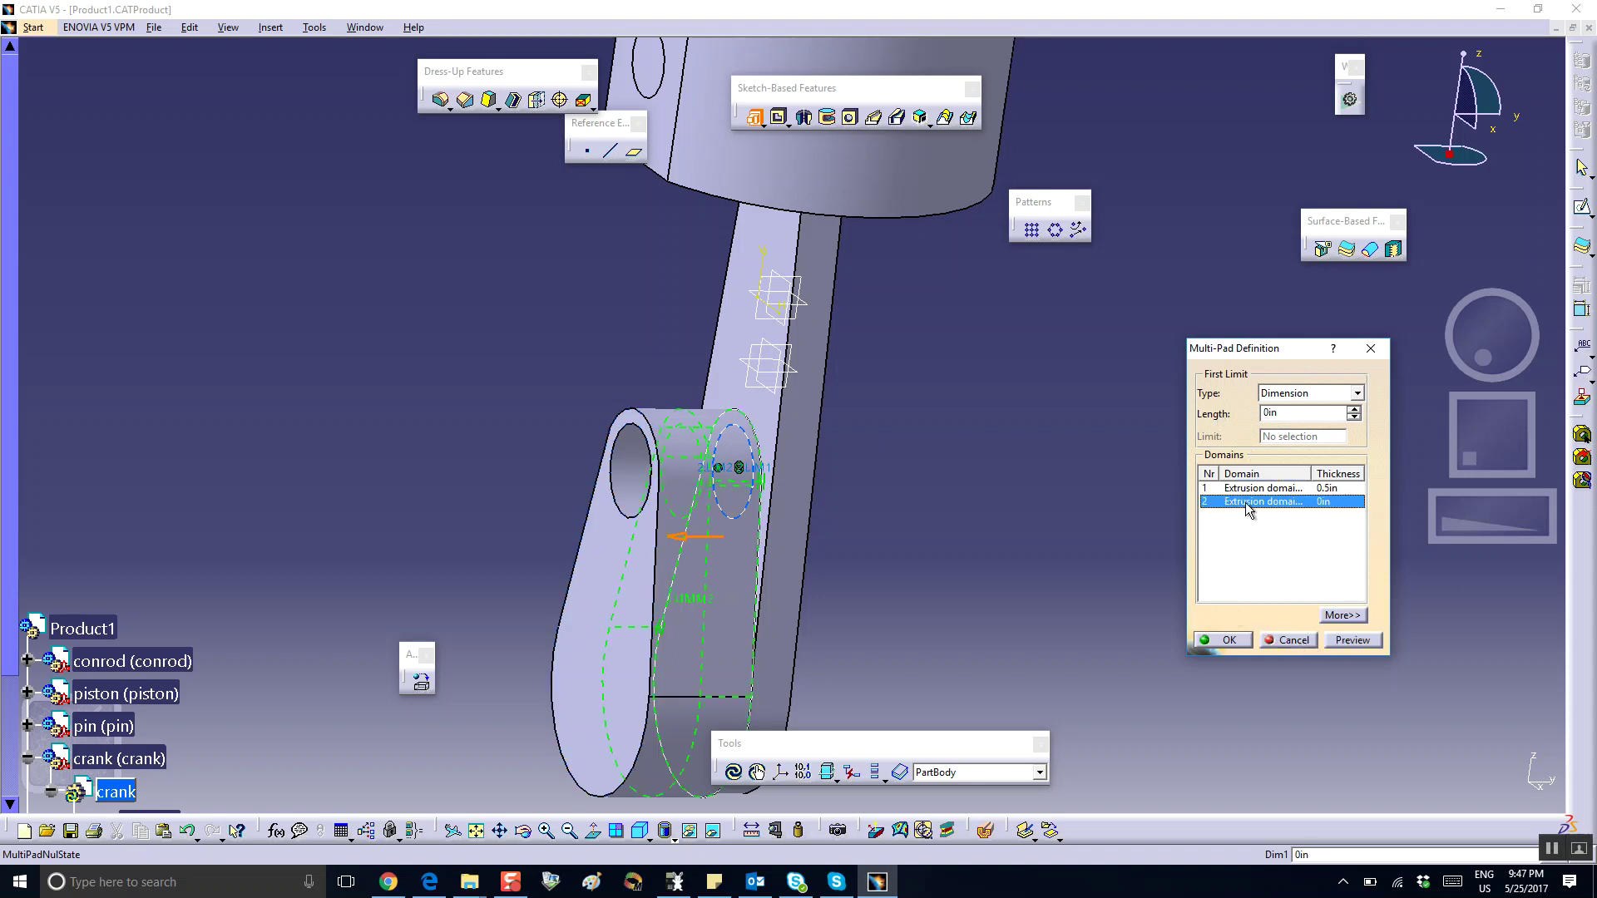
Set the second domain to 1in and create the multi-pad.
double_click(1270, 413)
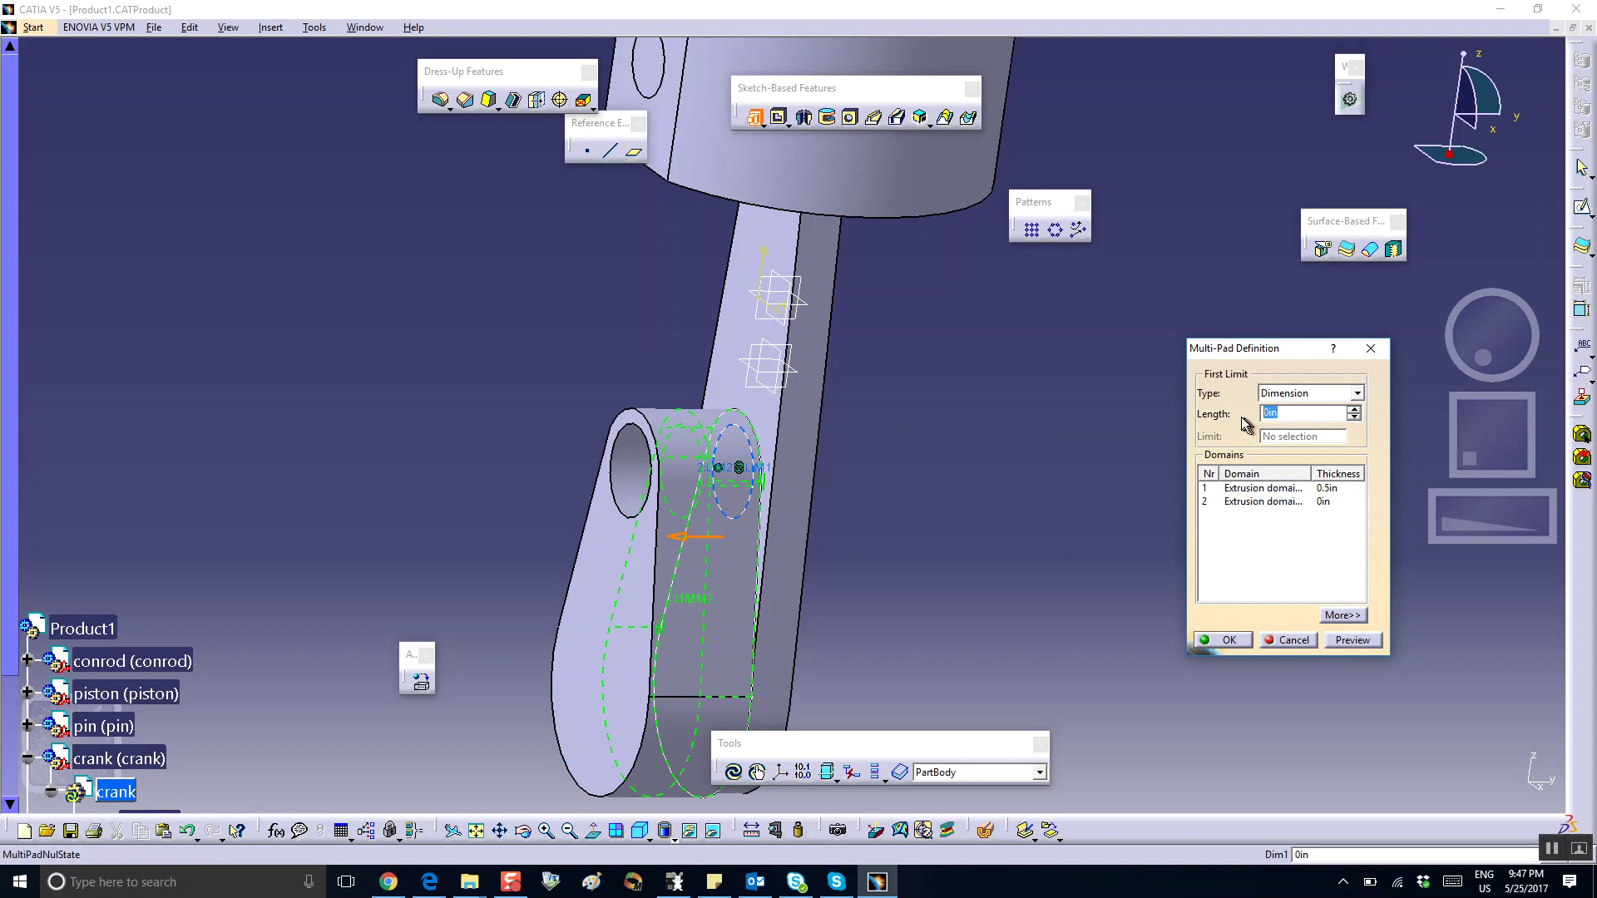
type("1")
left_click(1258, 502)
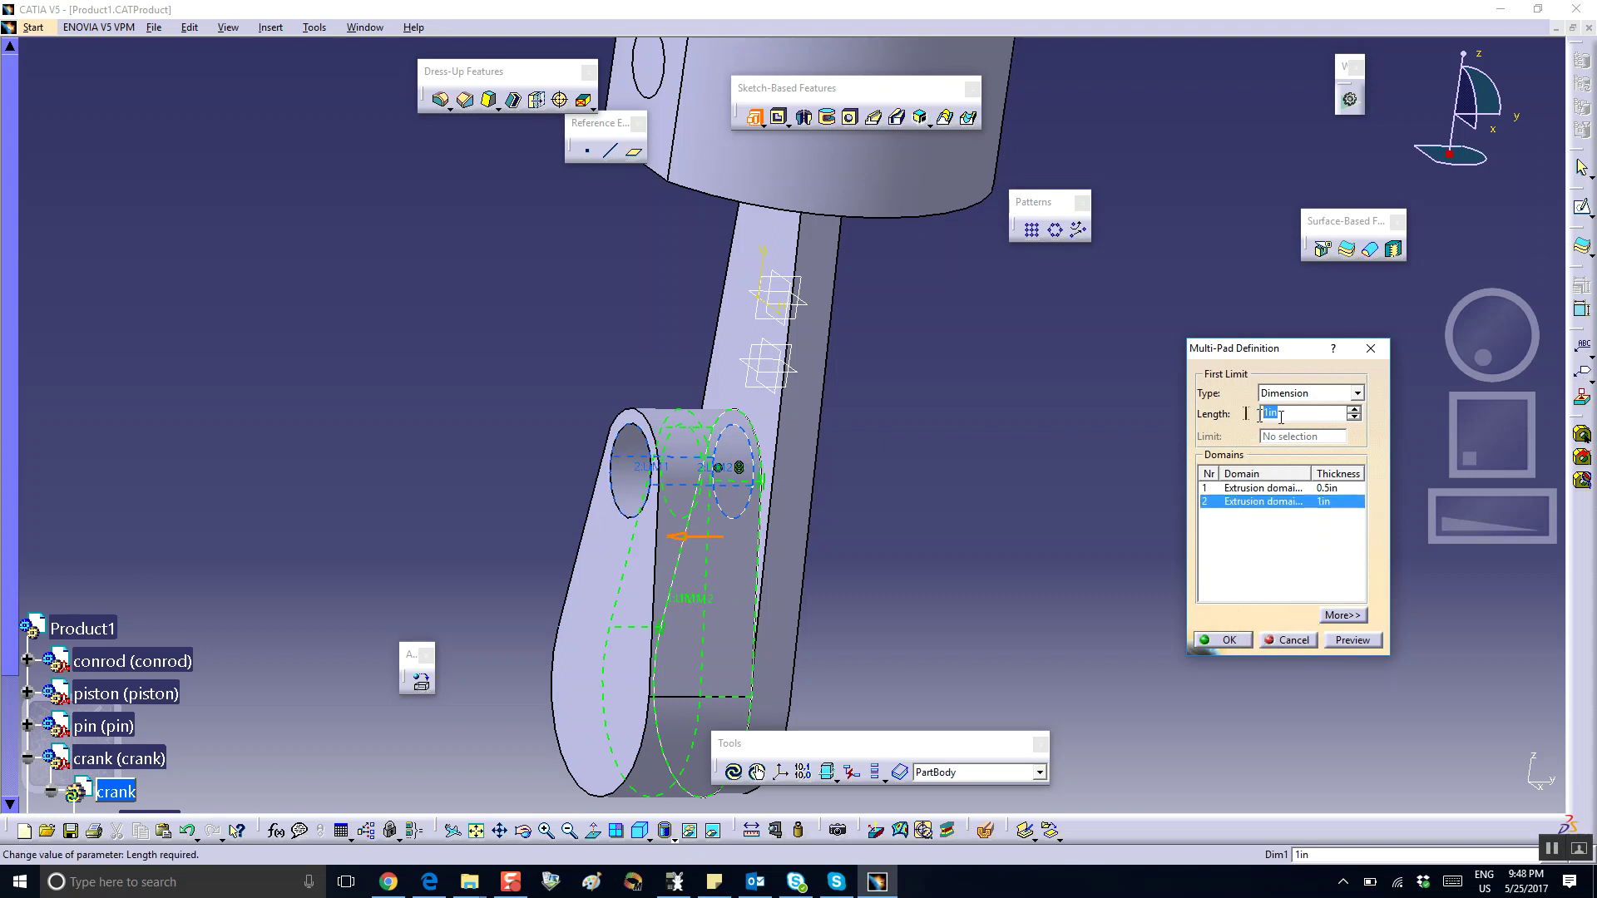
left_click(1236, 646)
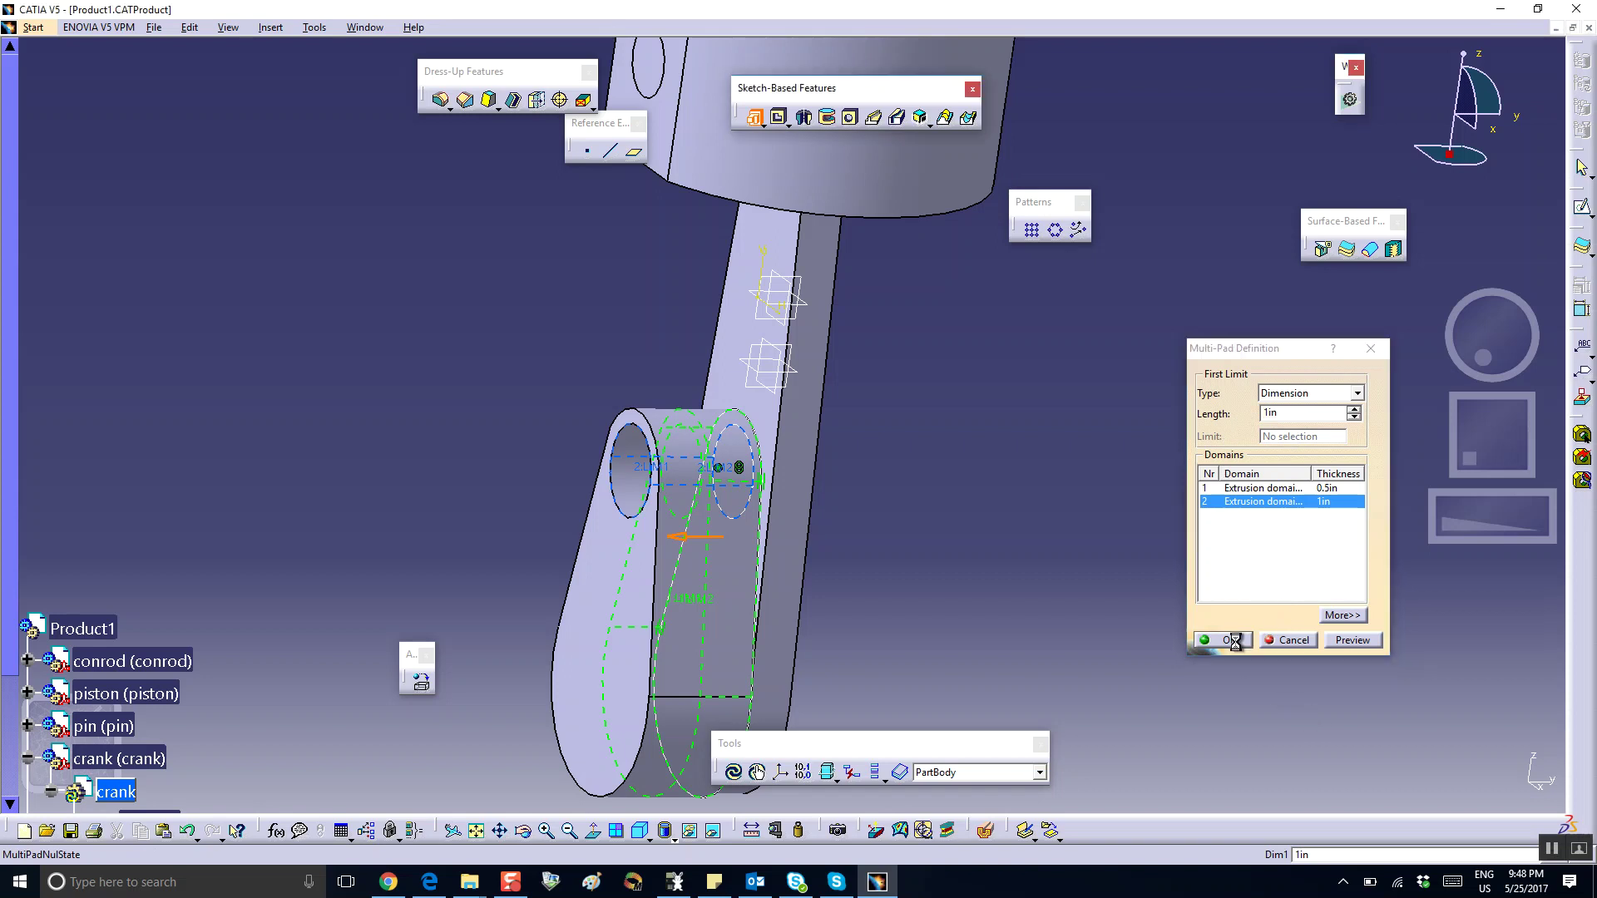
middle_click_drag(1176, 616, 832, 499)
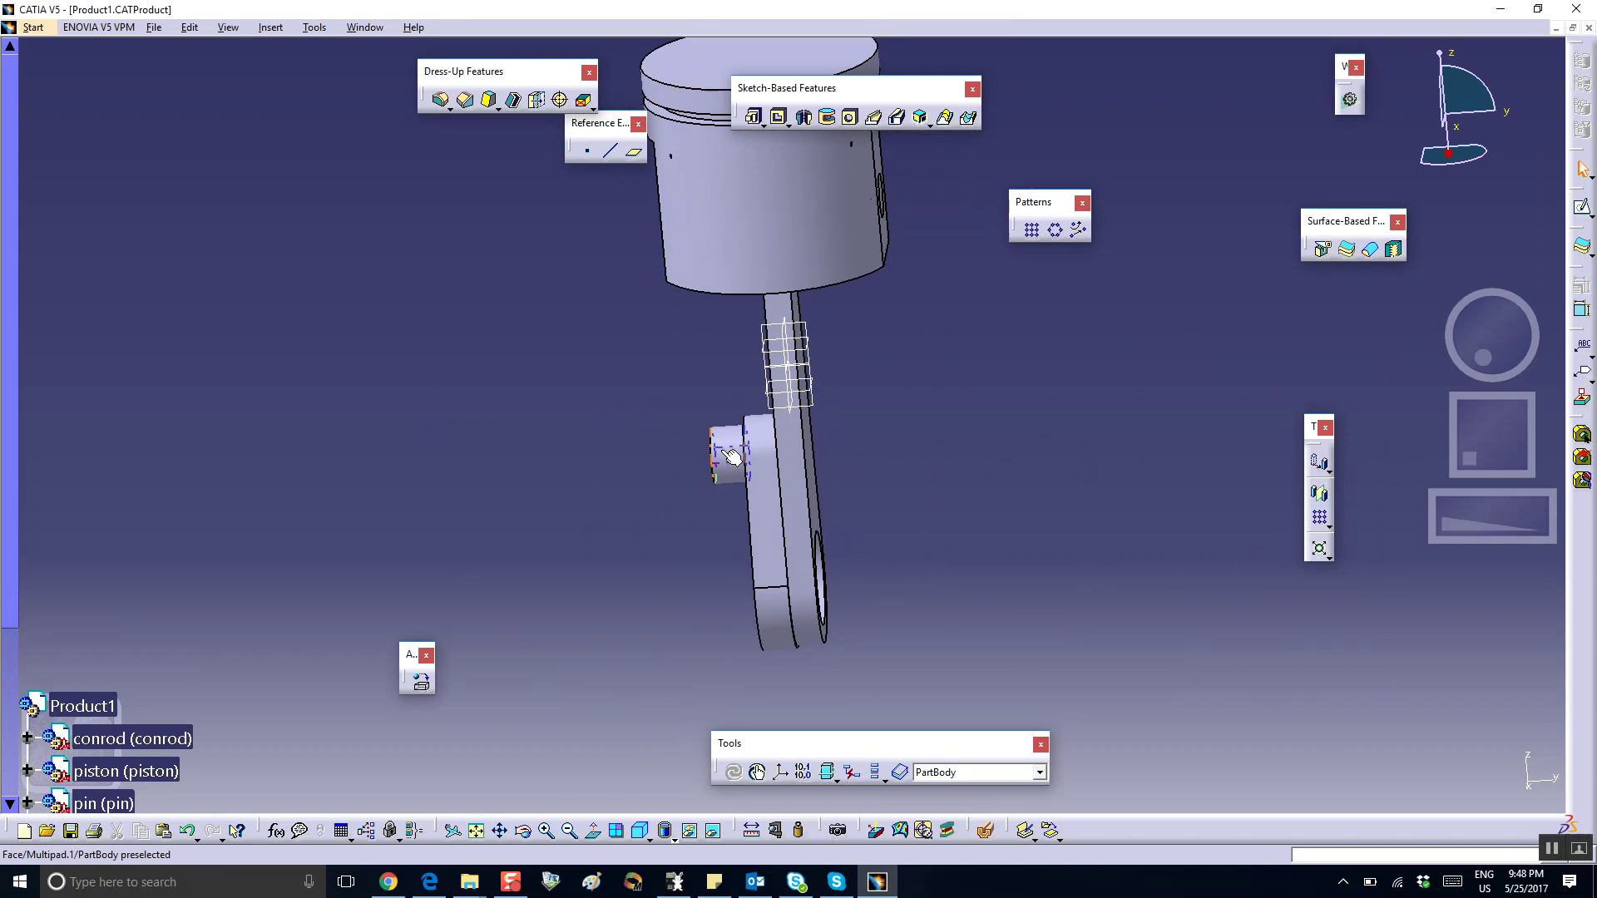
Edit Multipad.1 so domain 2, the crank pin, is 3in long.
left_click(737, 453)
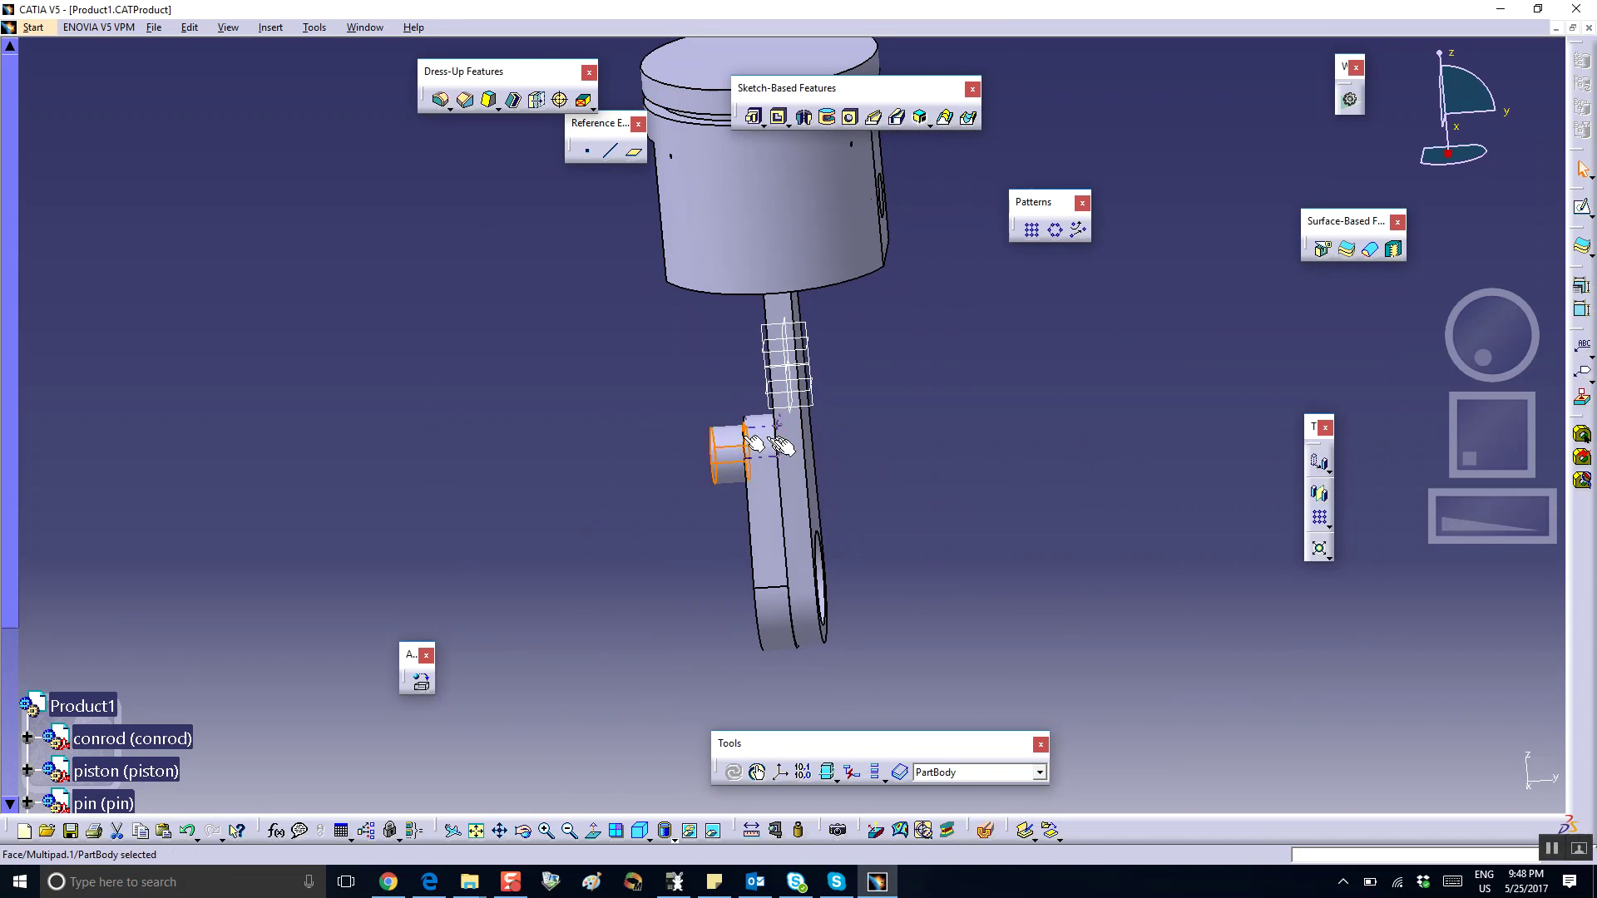
left_click(766, 487)
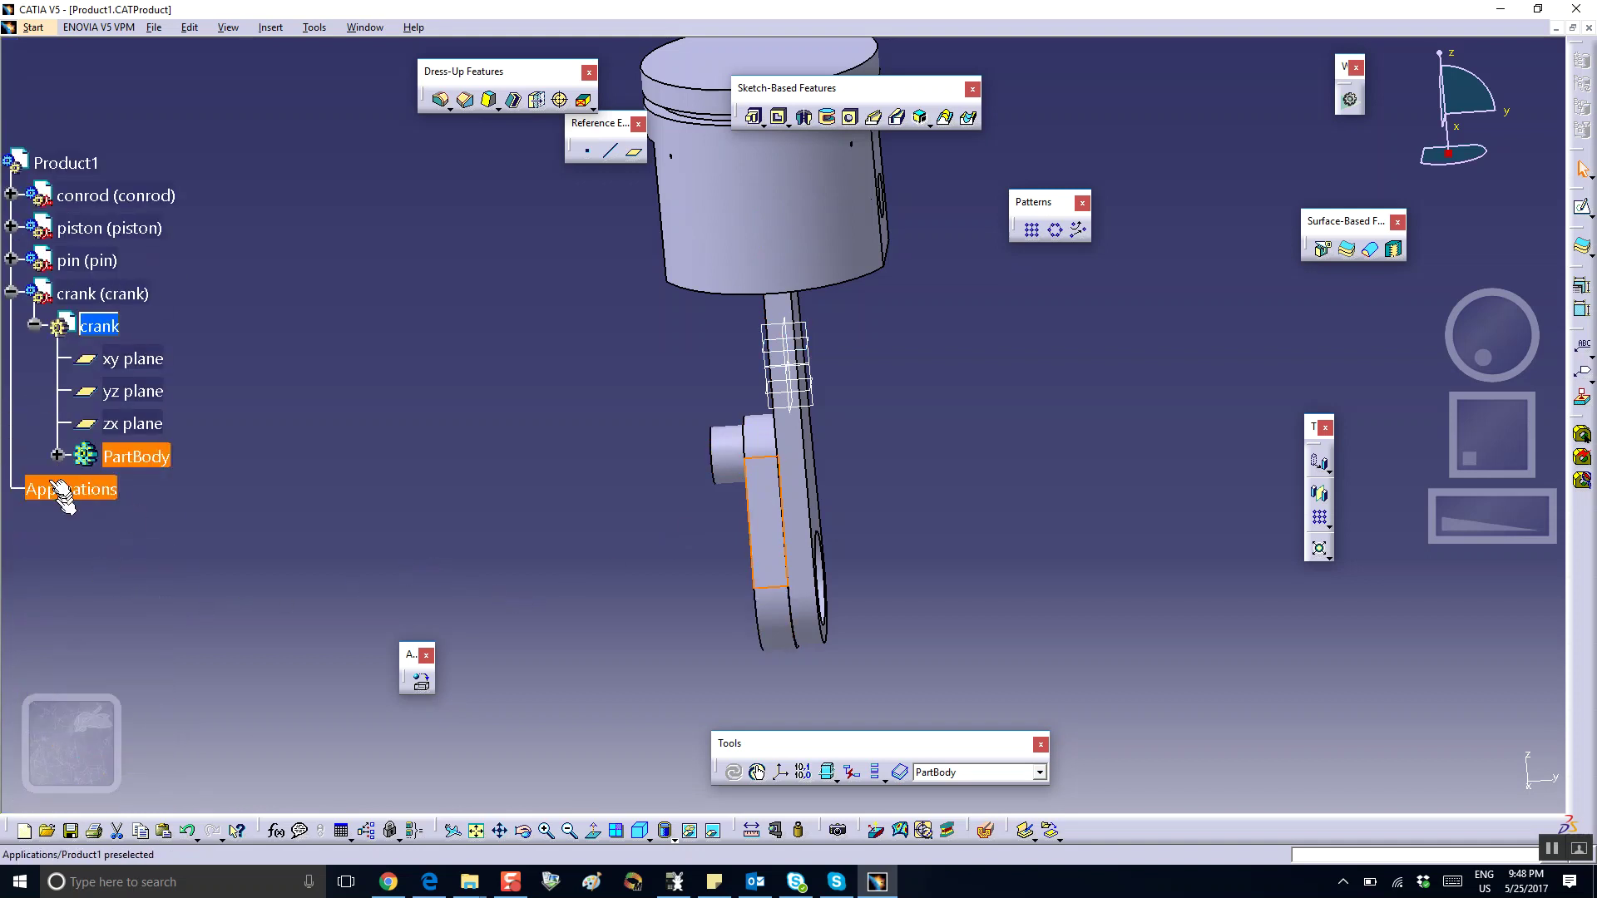
left_click(57, 455)
double_click(169, 587)
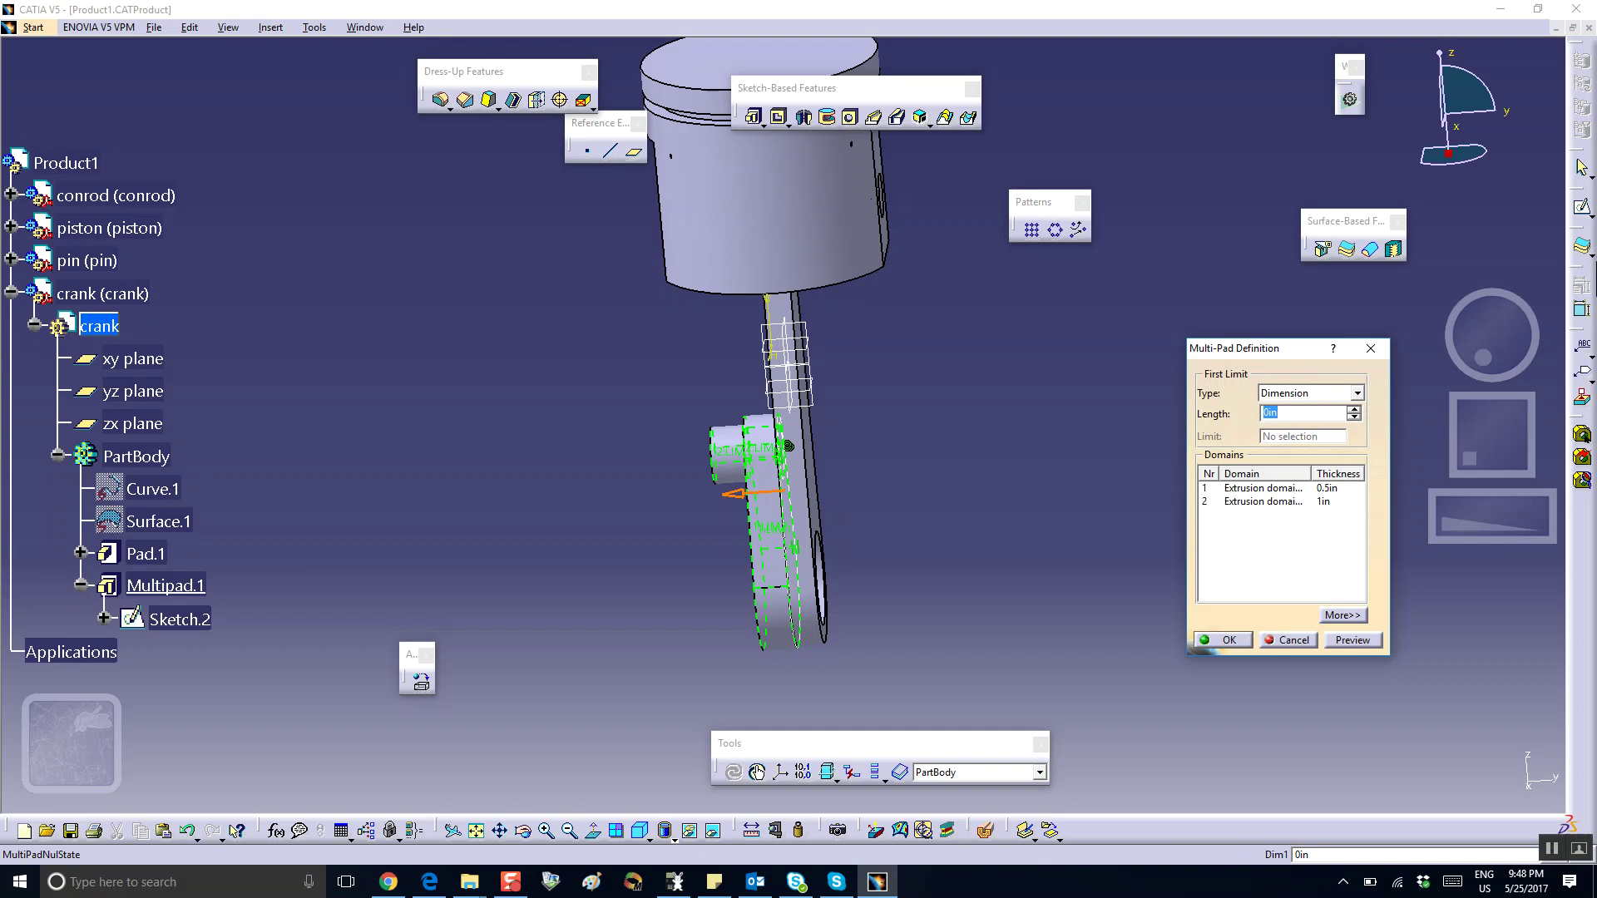
left_click(1307, 503)
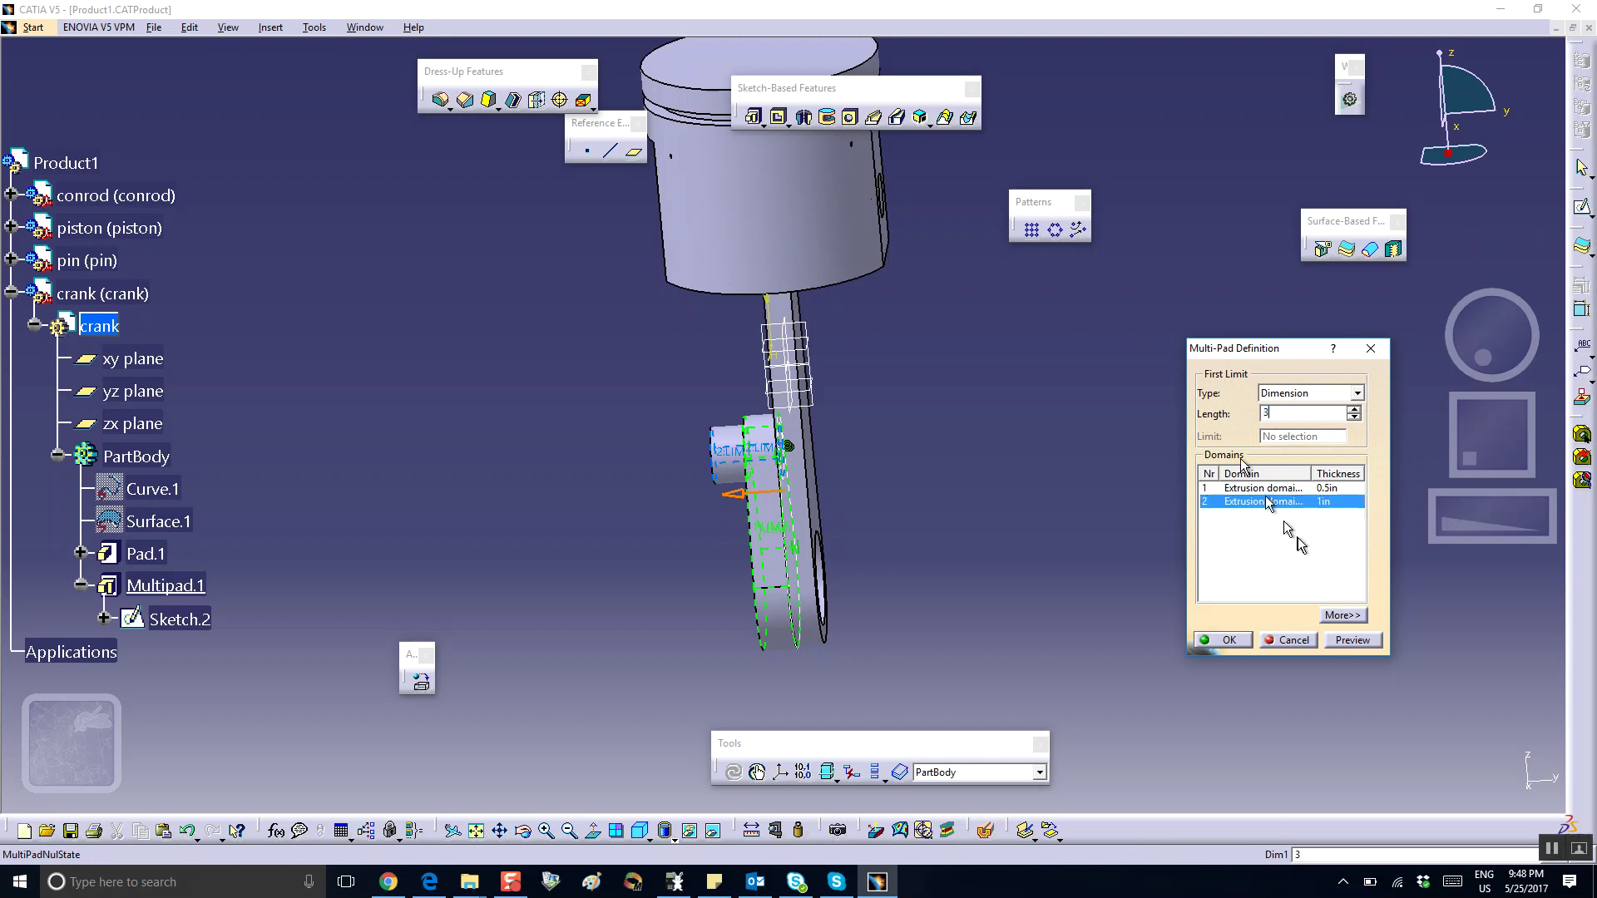
left_click(1223, 640)
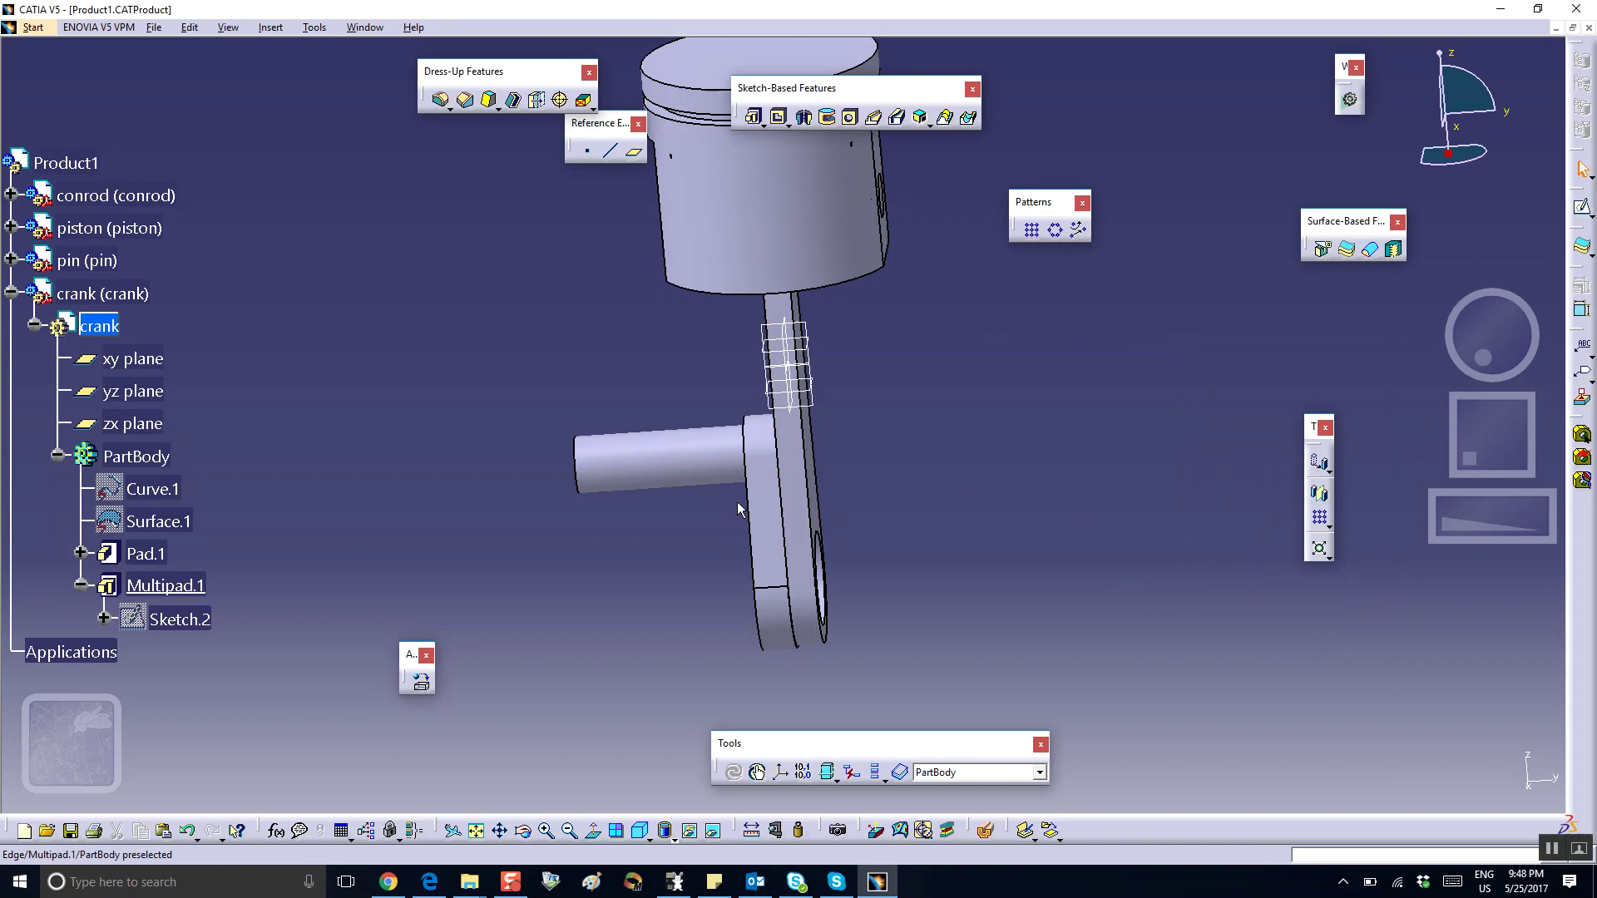
middle_click_drag(799, 433, 653, 541)
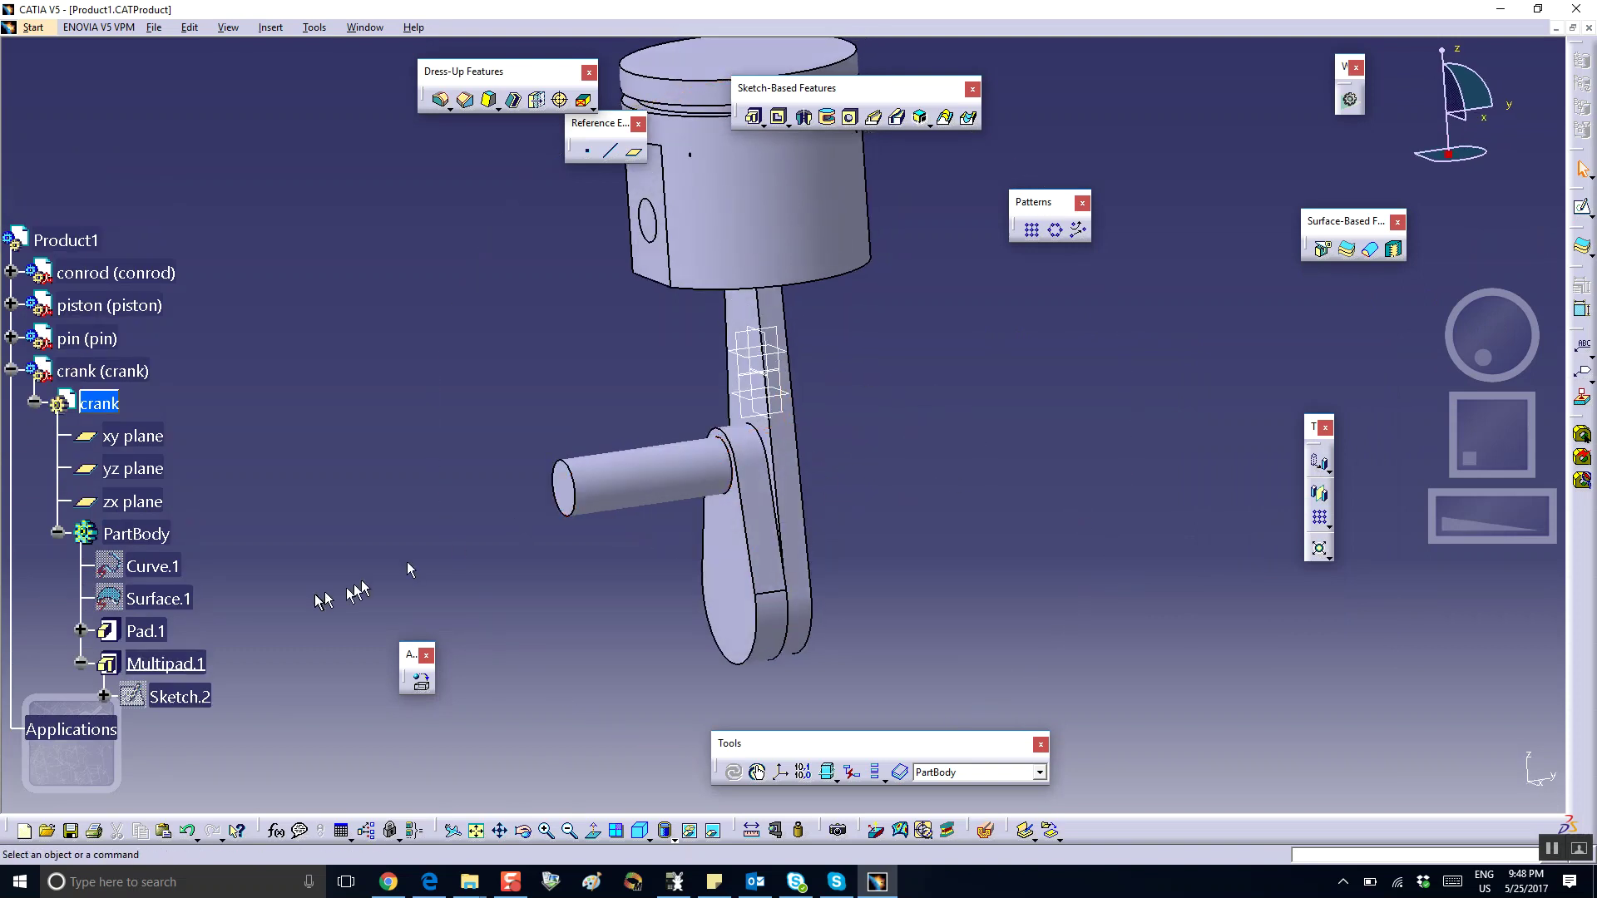
scroll(321, 586, "down", 3)
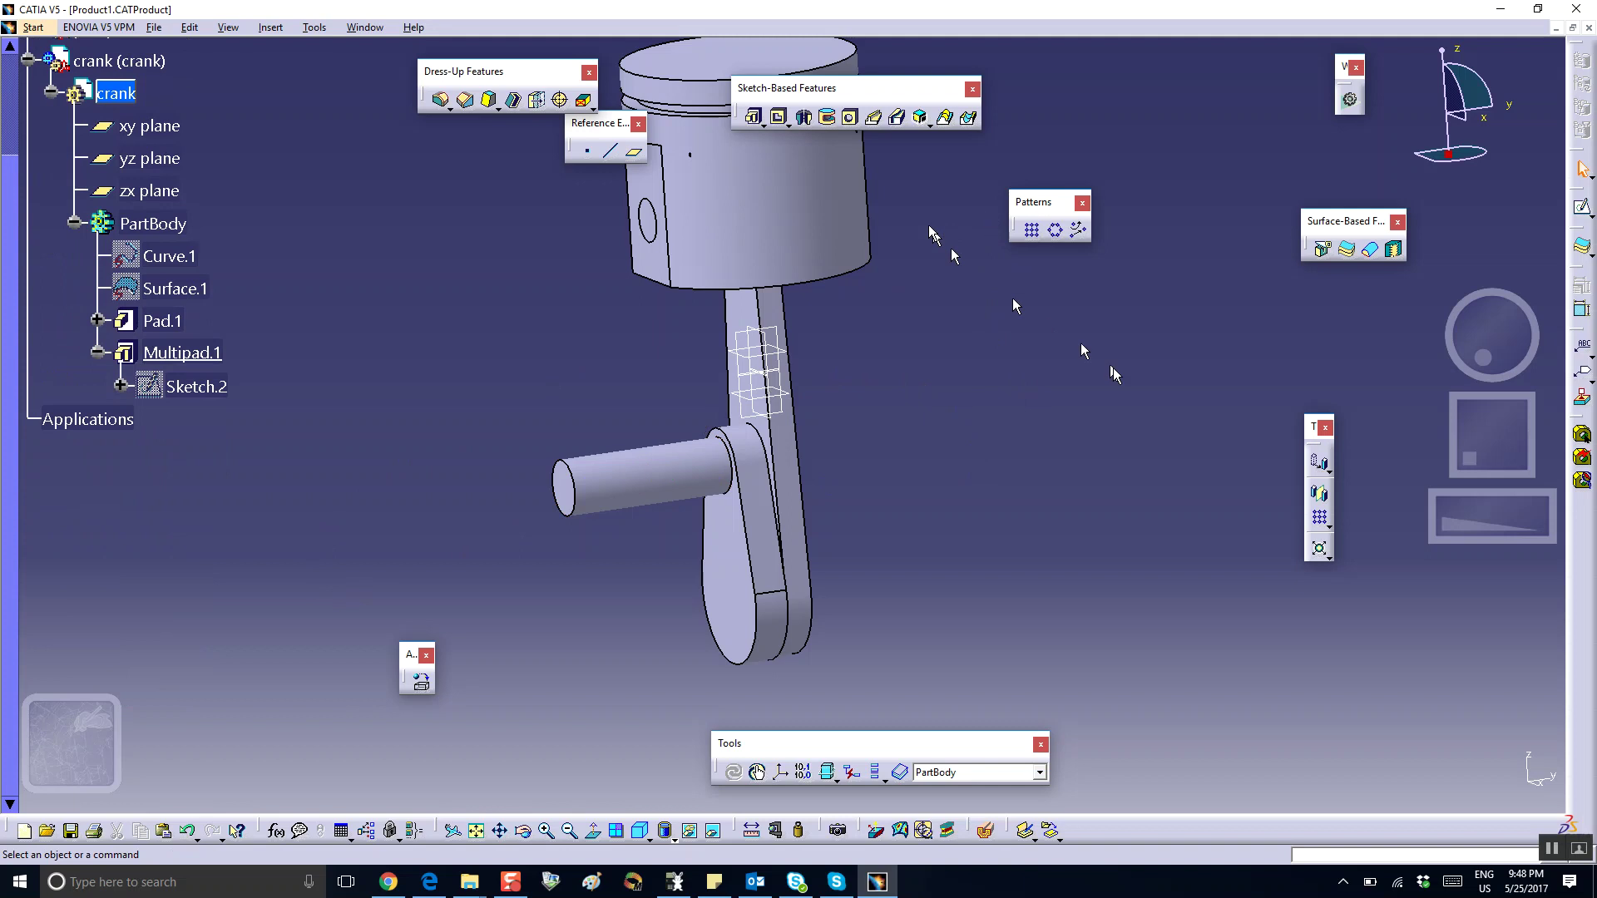
Mirror the crank body about the zx plane, adding a second arm and pin.
left_click(1320, 494)
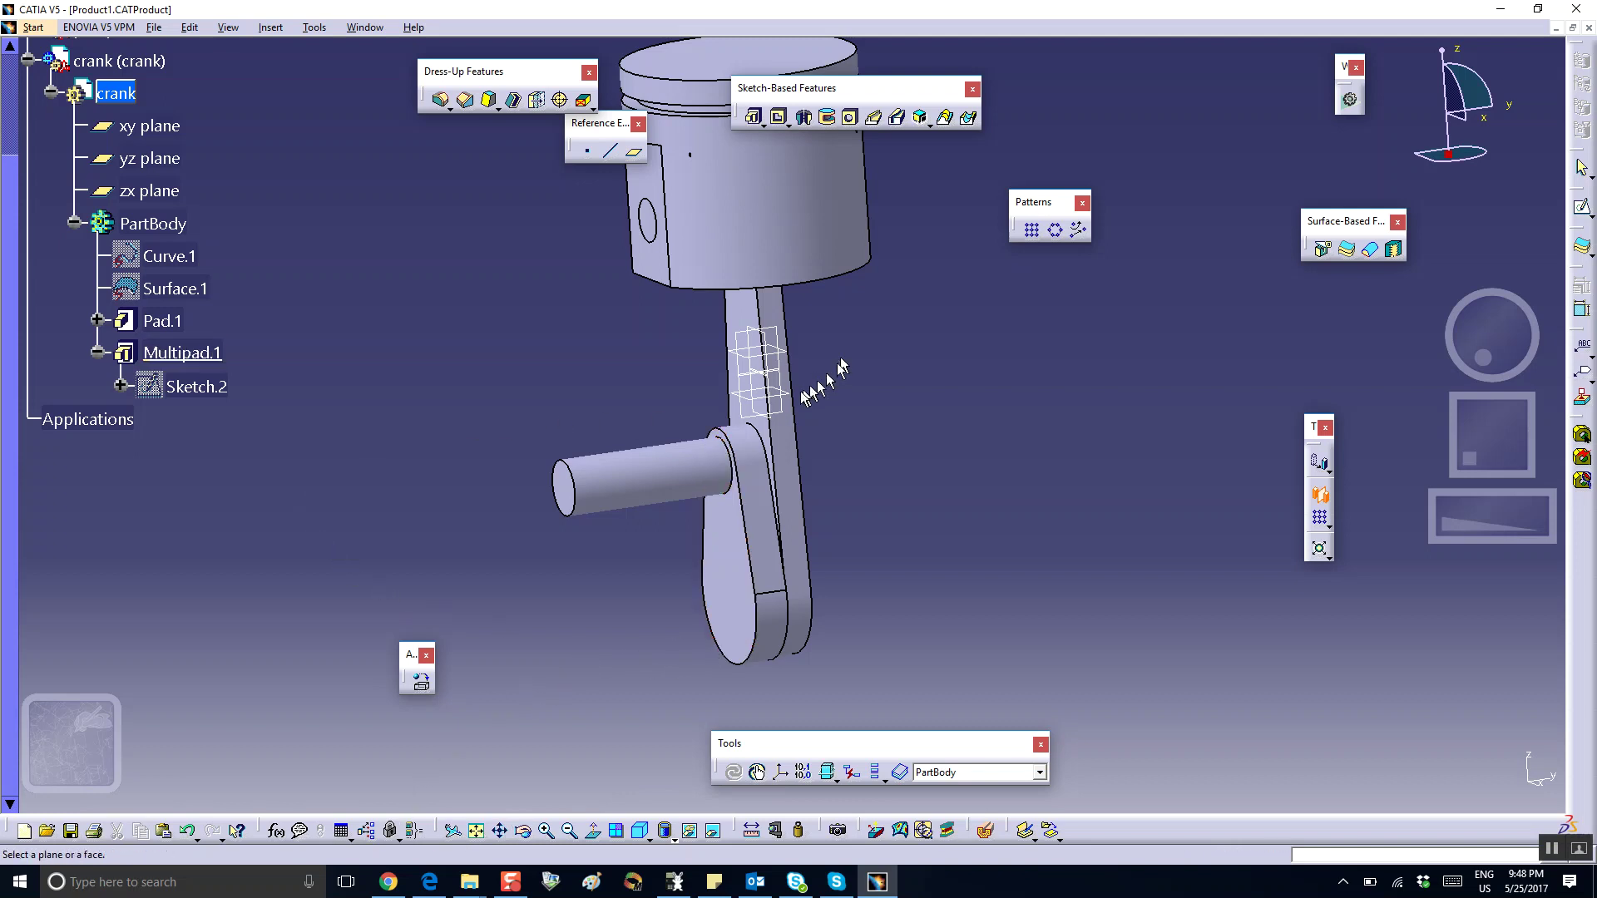
left_click(182, 193)
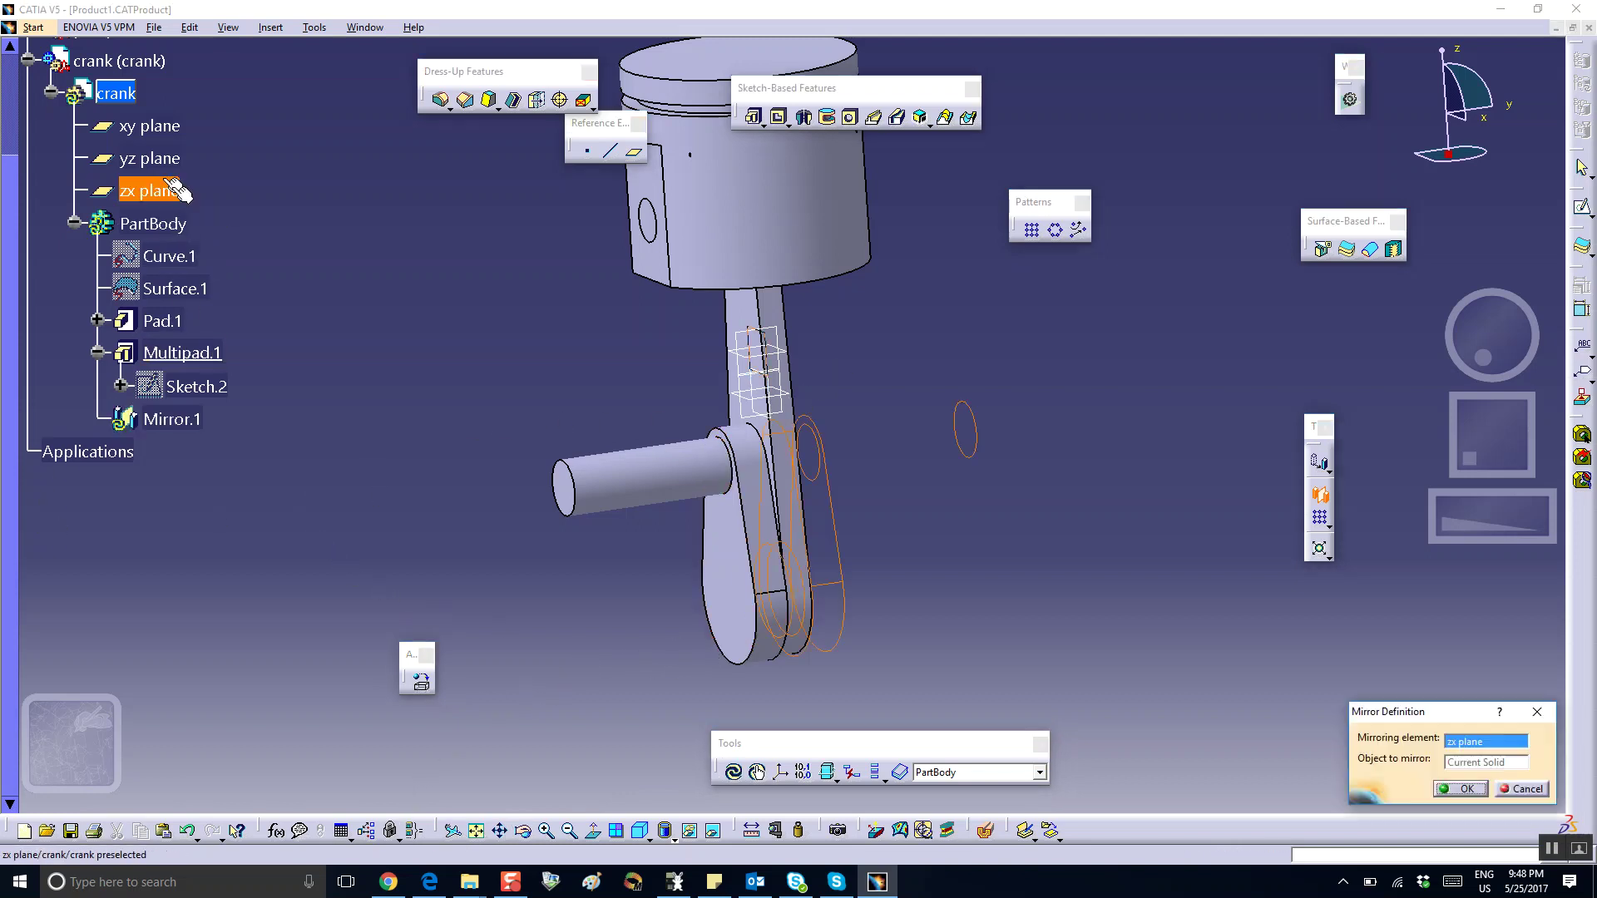
left_click(1462, 788)
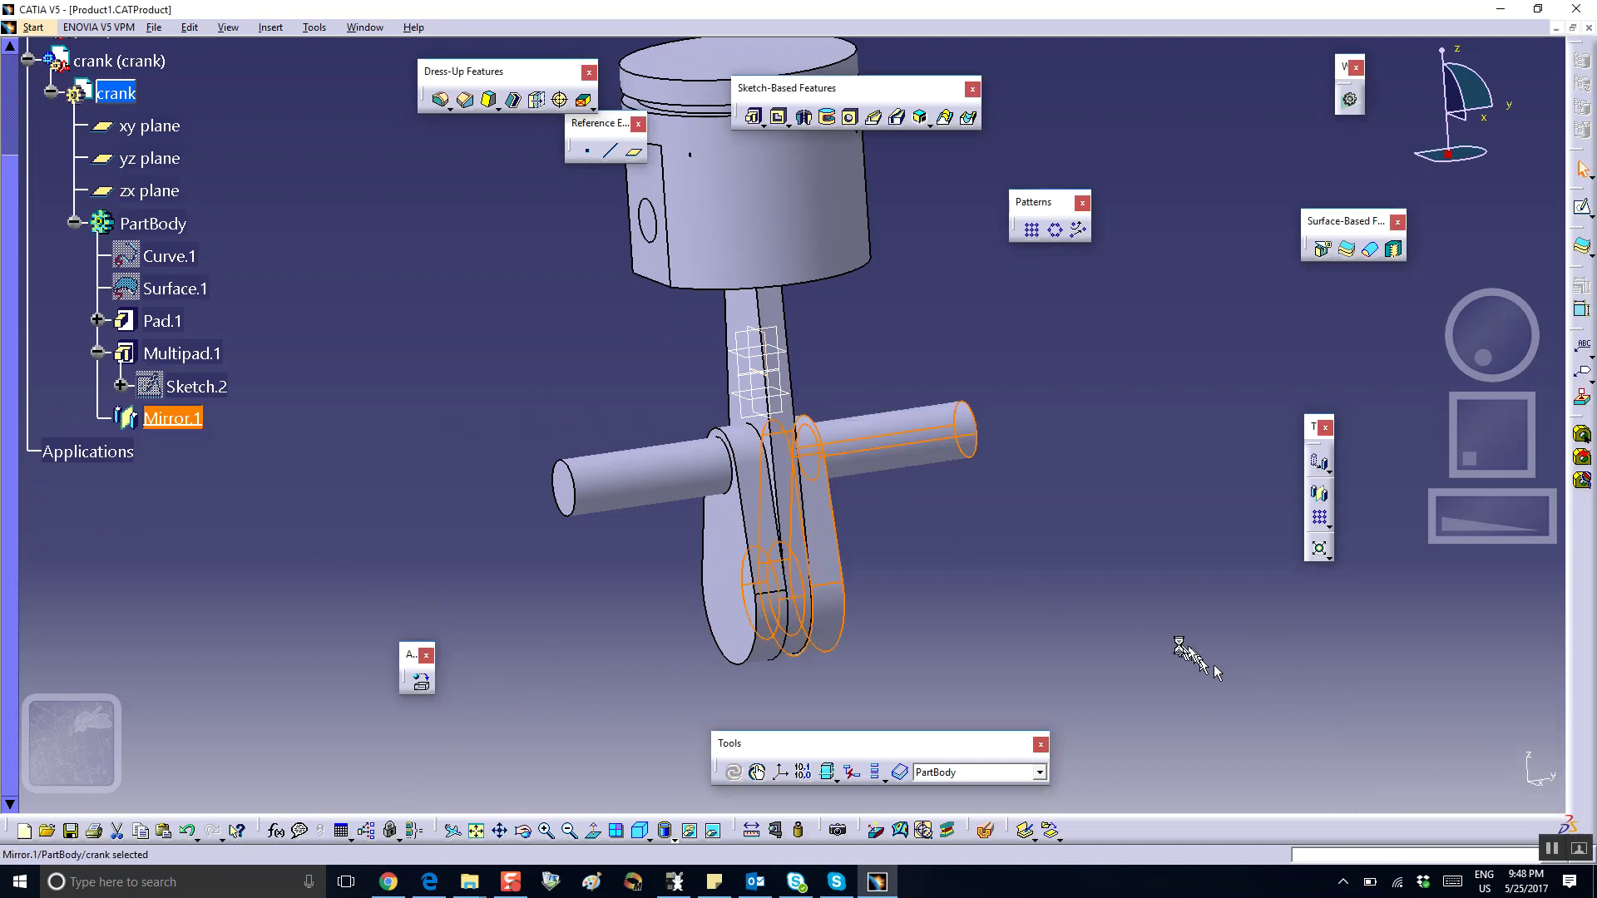
middle_click_drag(1115, 639, 1098, 561)
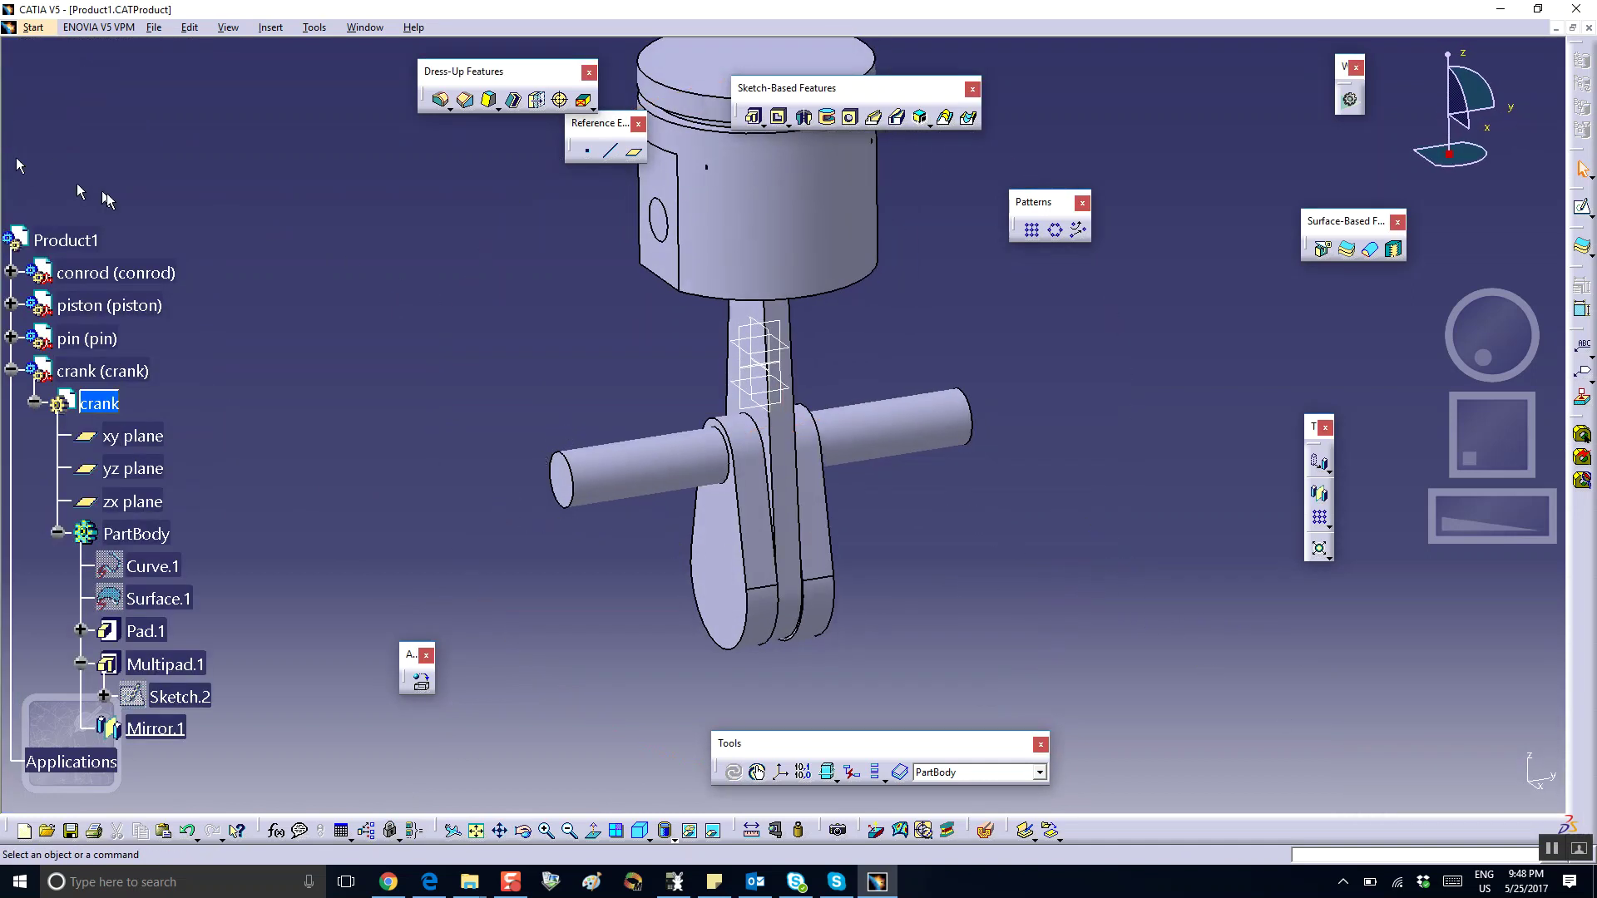
Make Product1 the active assembly and save it, accepting the linked-documents warning.
double_click(66, 241)
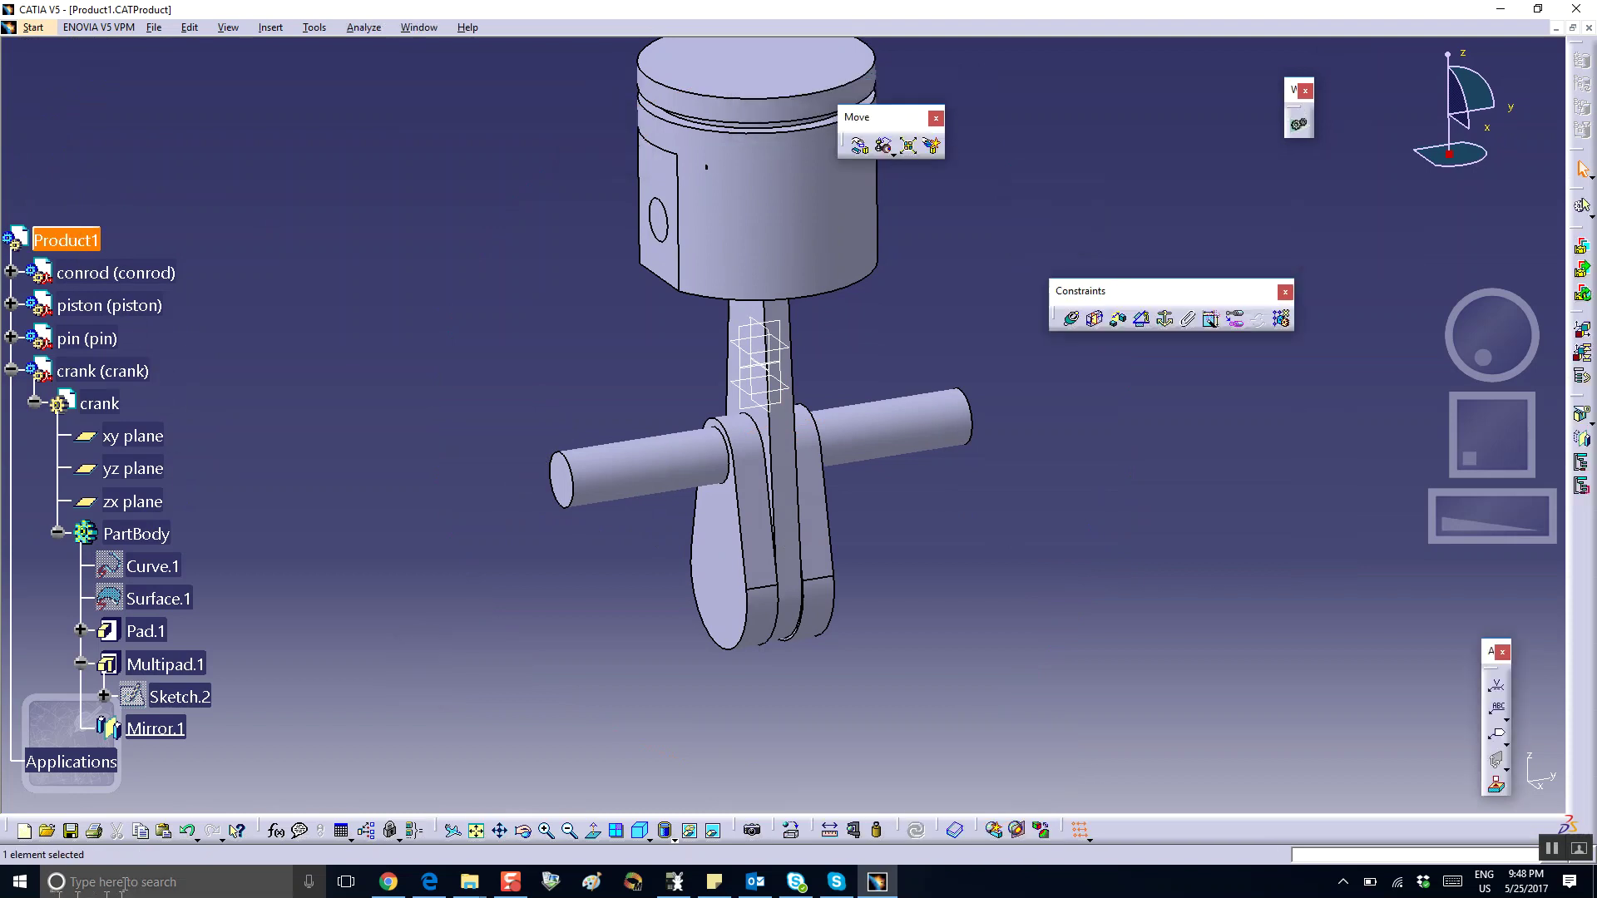
left_click(72, 831)
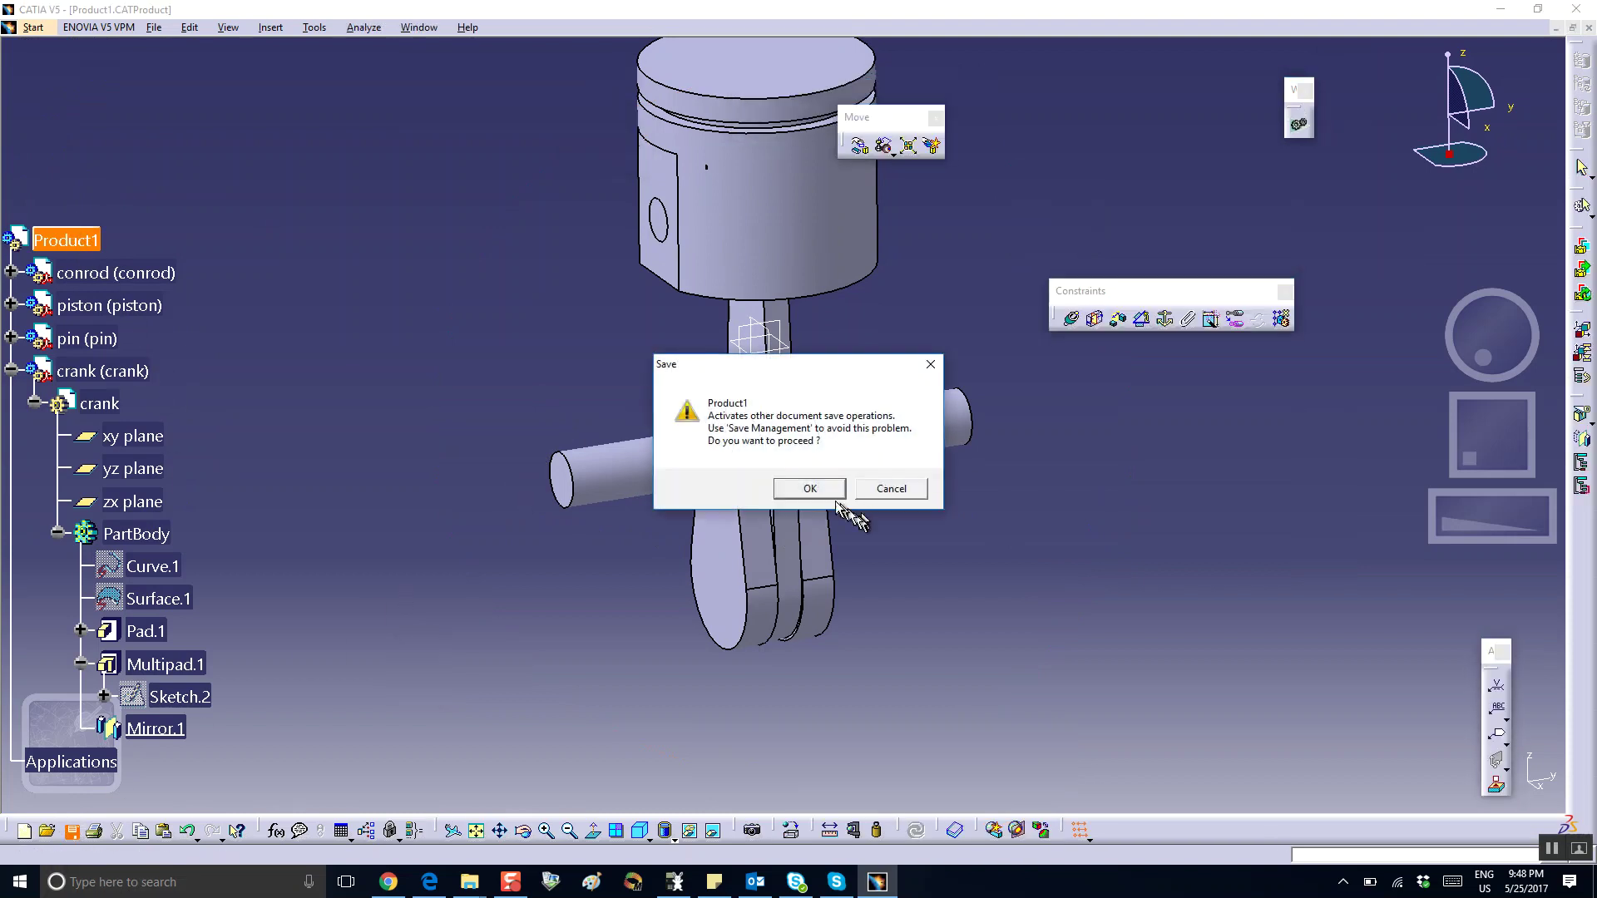
left_click(810, 489)
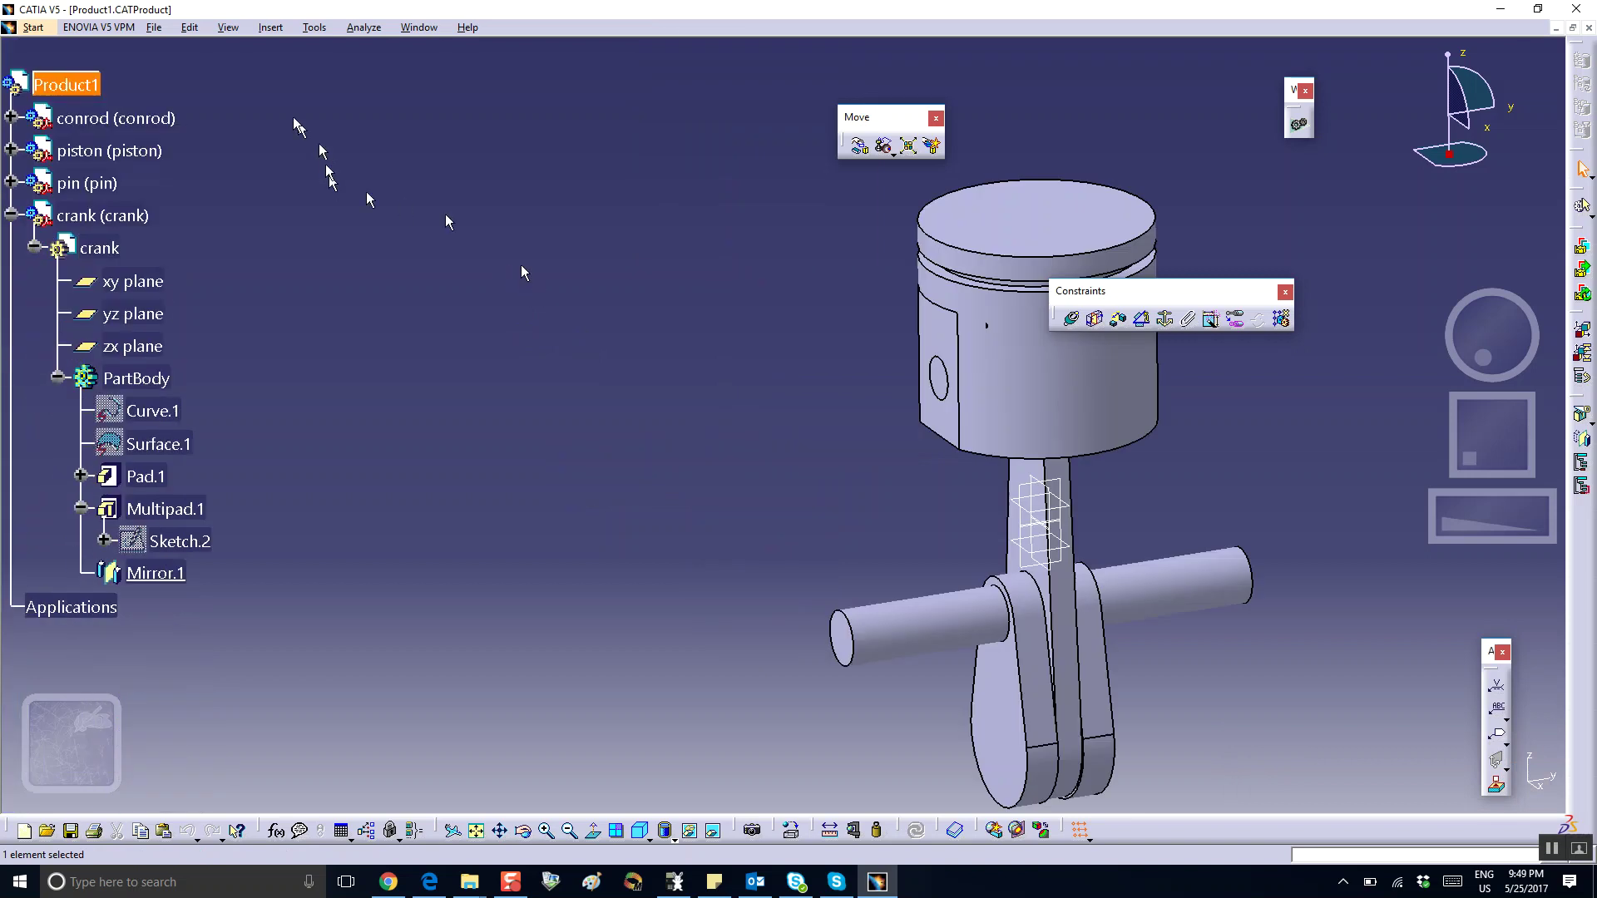
Insert a new part into the assembly, keeping the assembly origin.
left_click(270, 28)
left_click(135, 305)
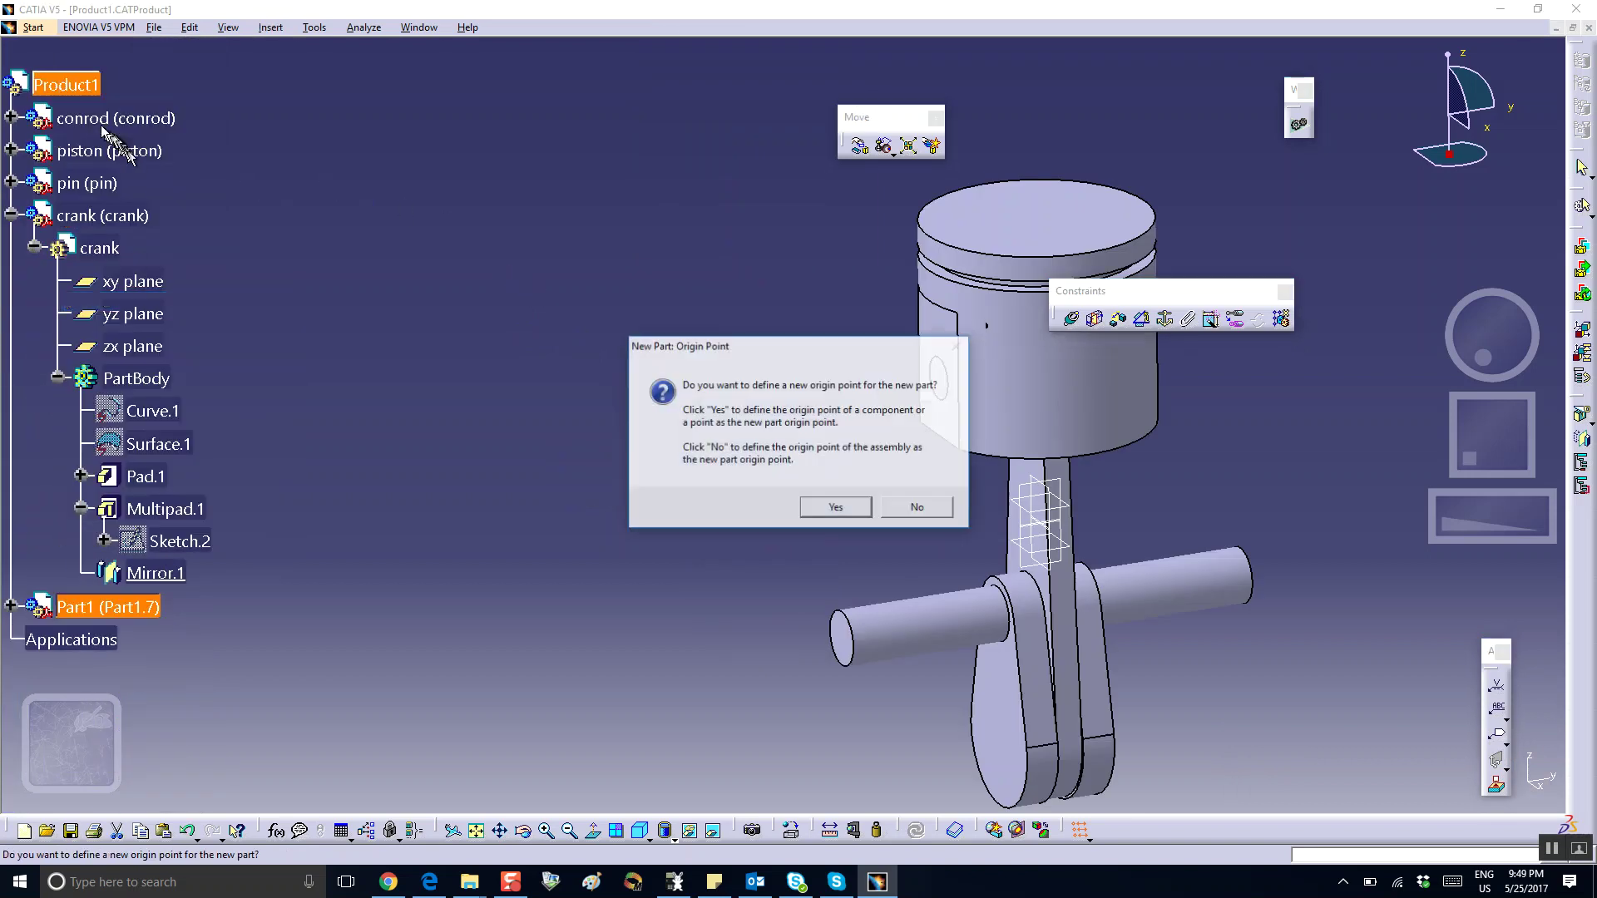
left_click(909, 509)
scroll(5, 406, "down", 3)
Rename the new part's instance name and part number to 'block' and activate it.
left_click(25, 375)
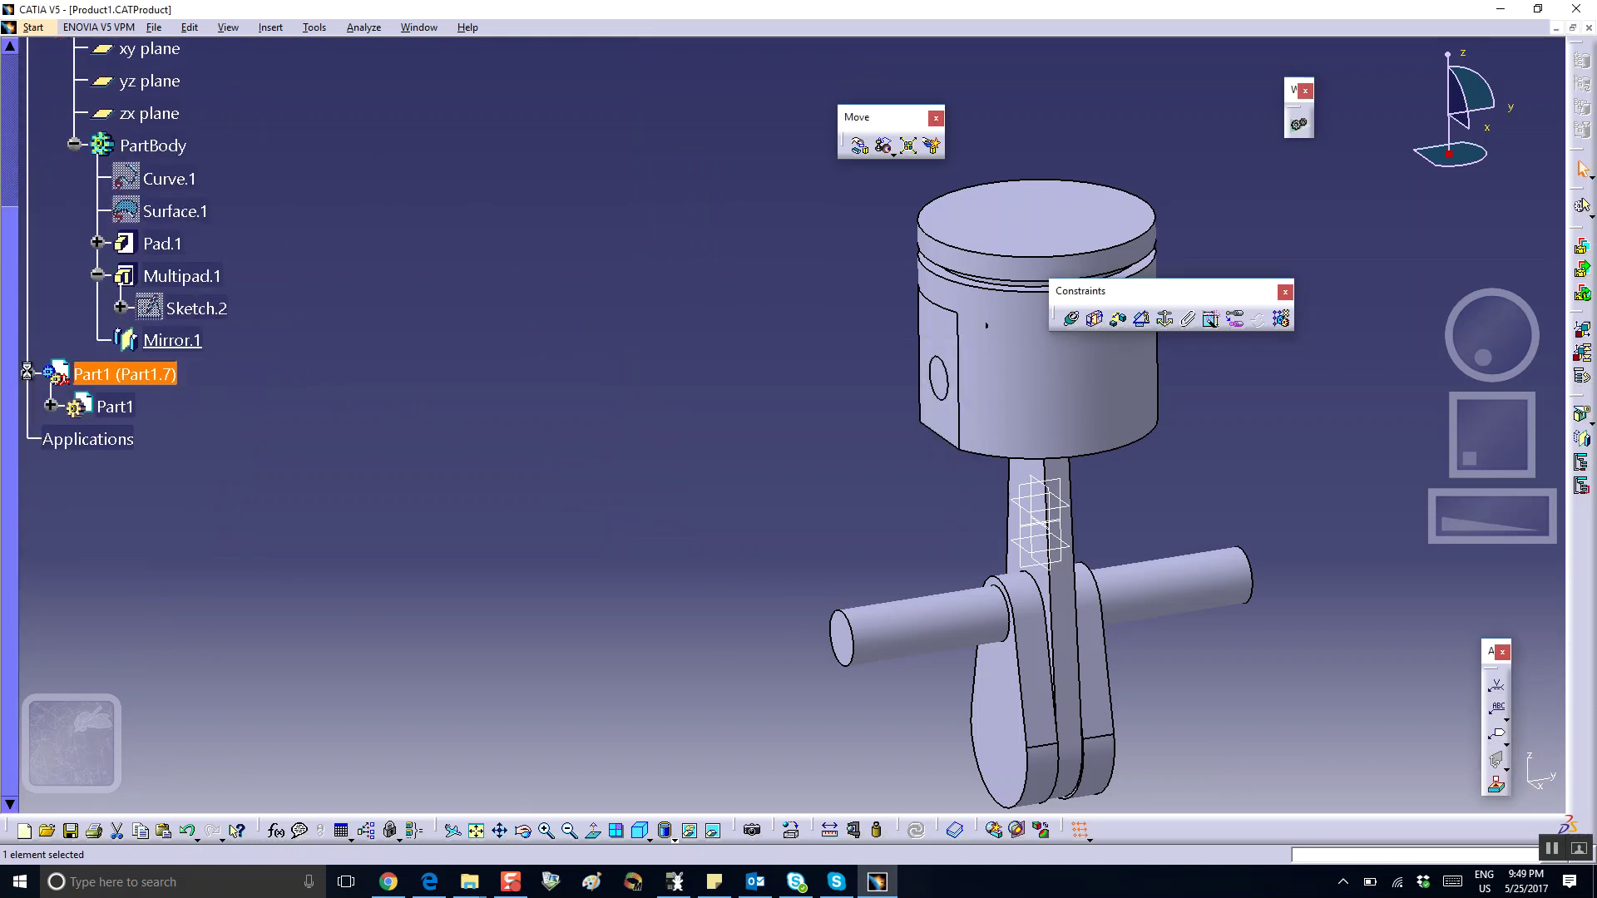
right_click(133, 373)
left_click(170, 446)
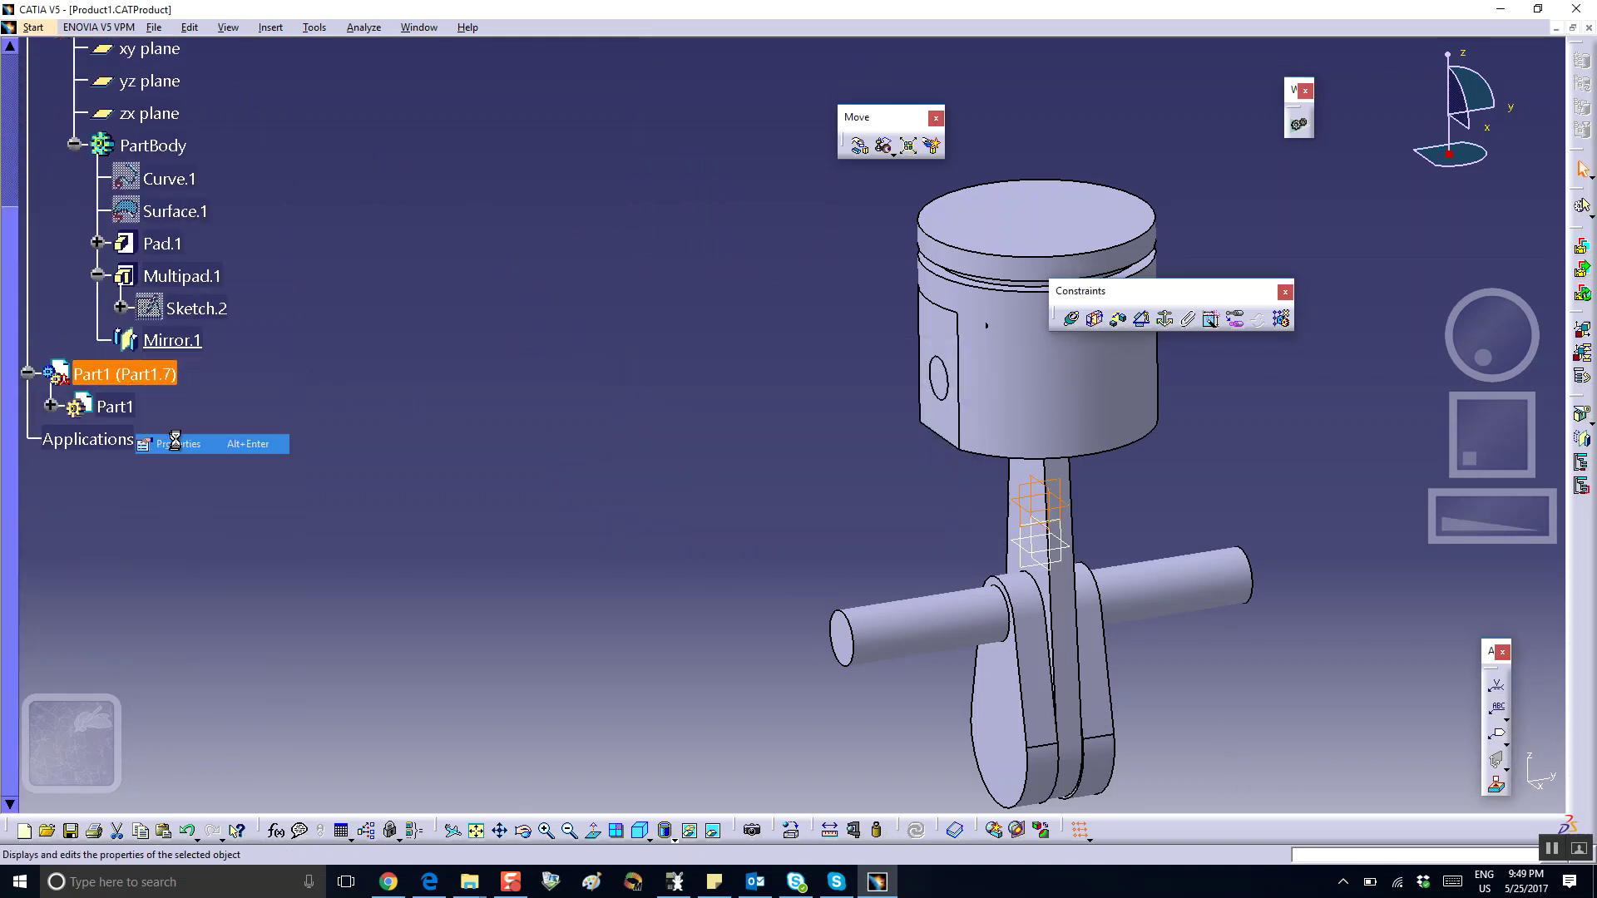
left_click_drag(463, 203, 370, 212)
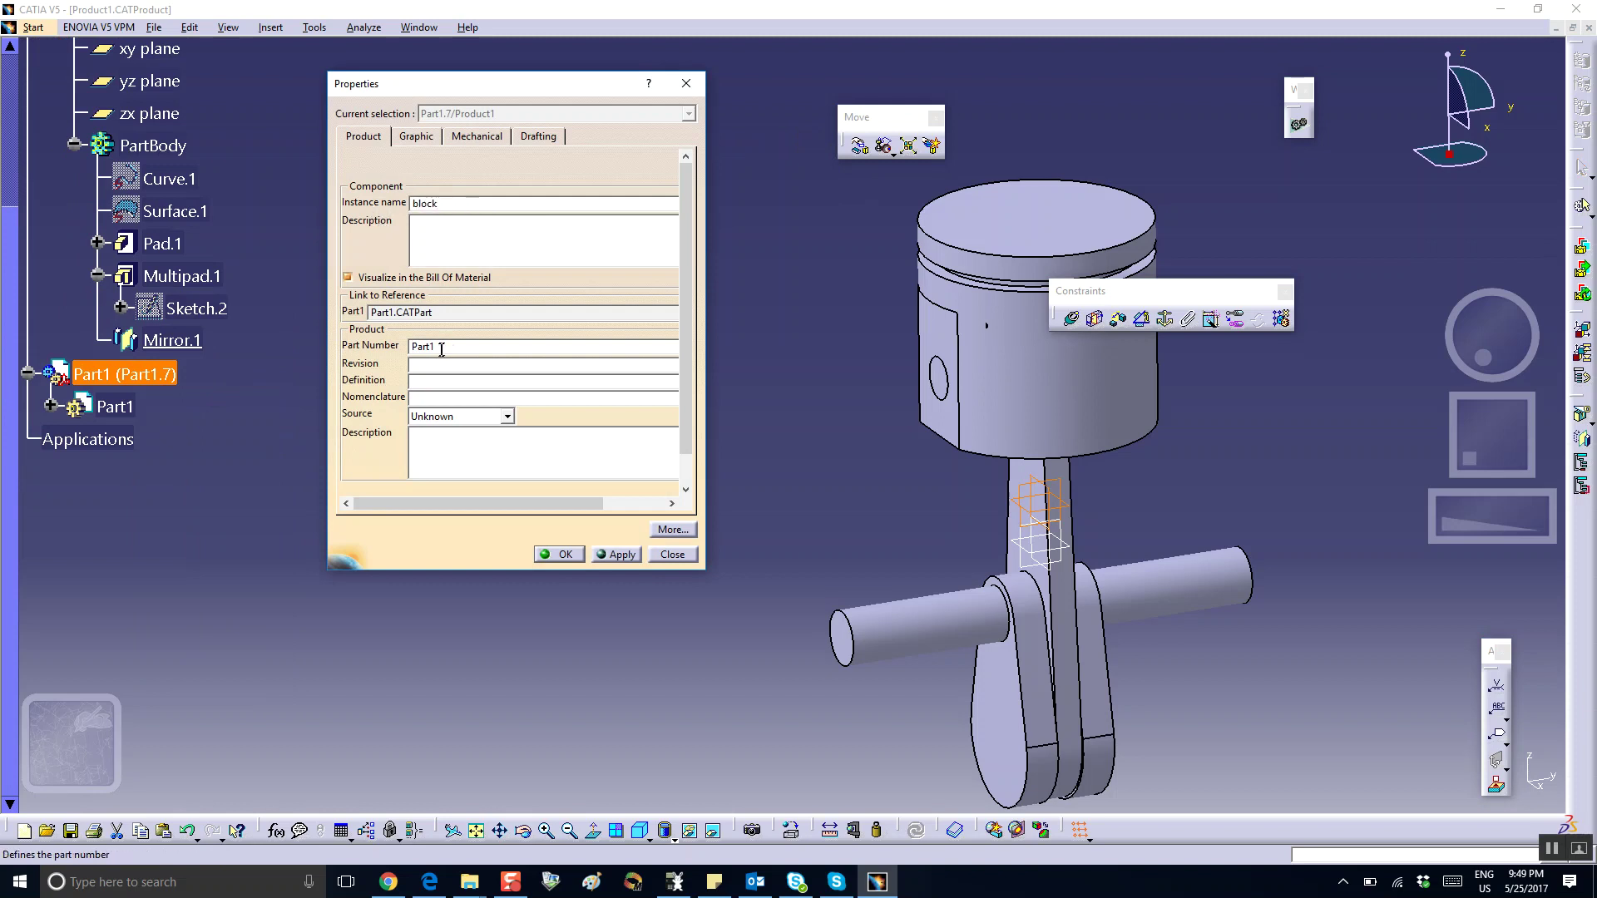
left_click_drag(441, 349, 356, 348)
left_click(558, 554)
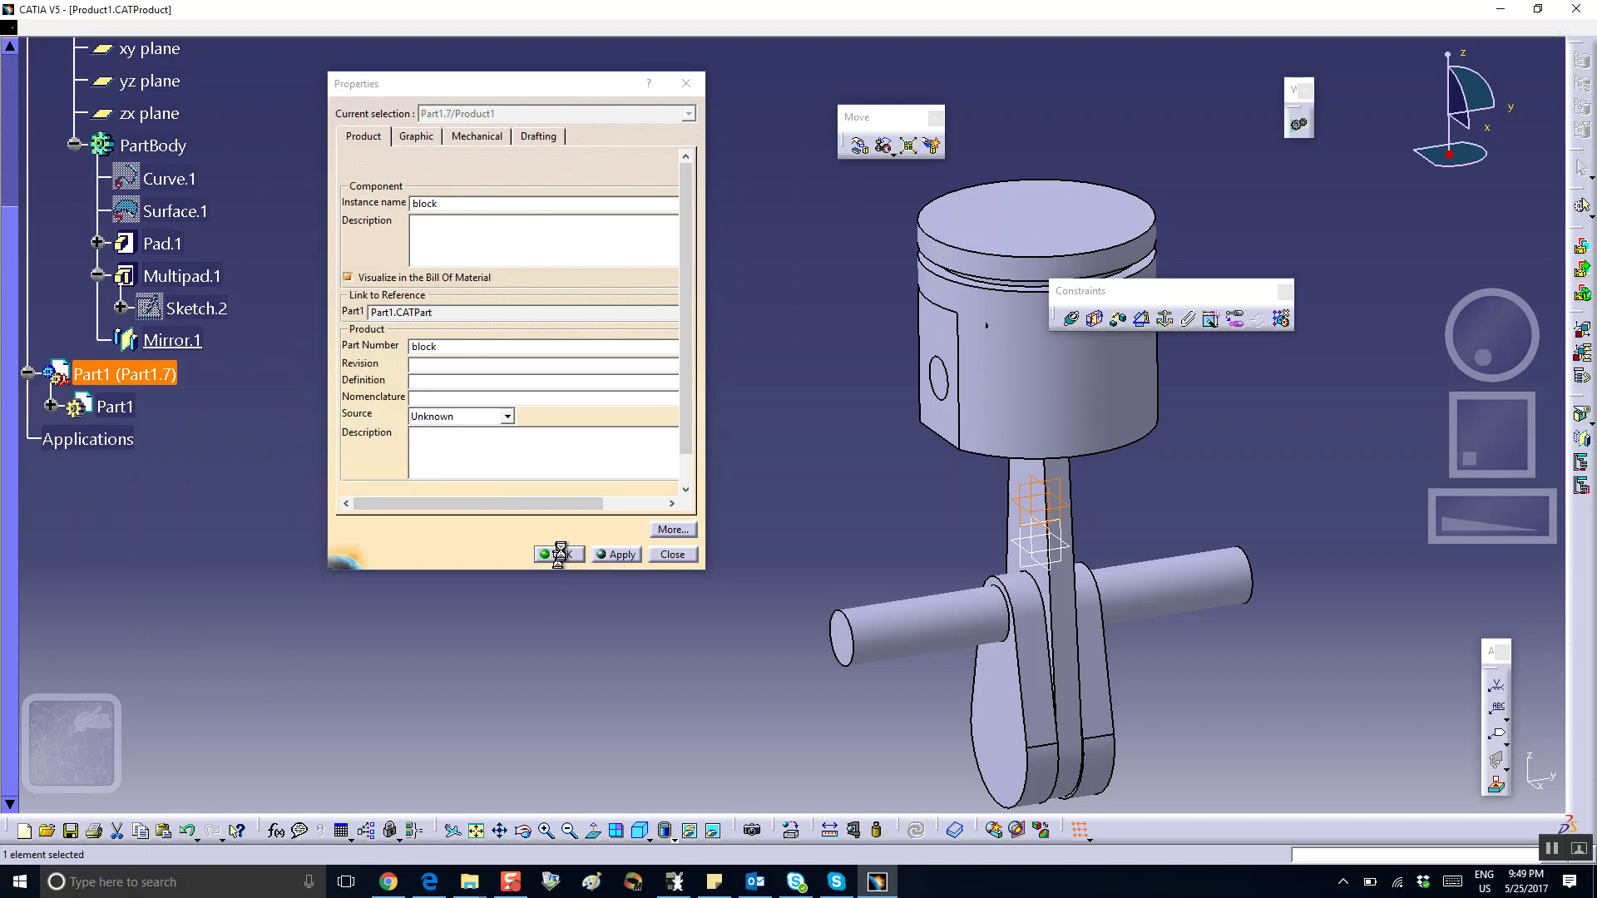
double_click(117, 405)
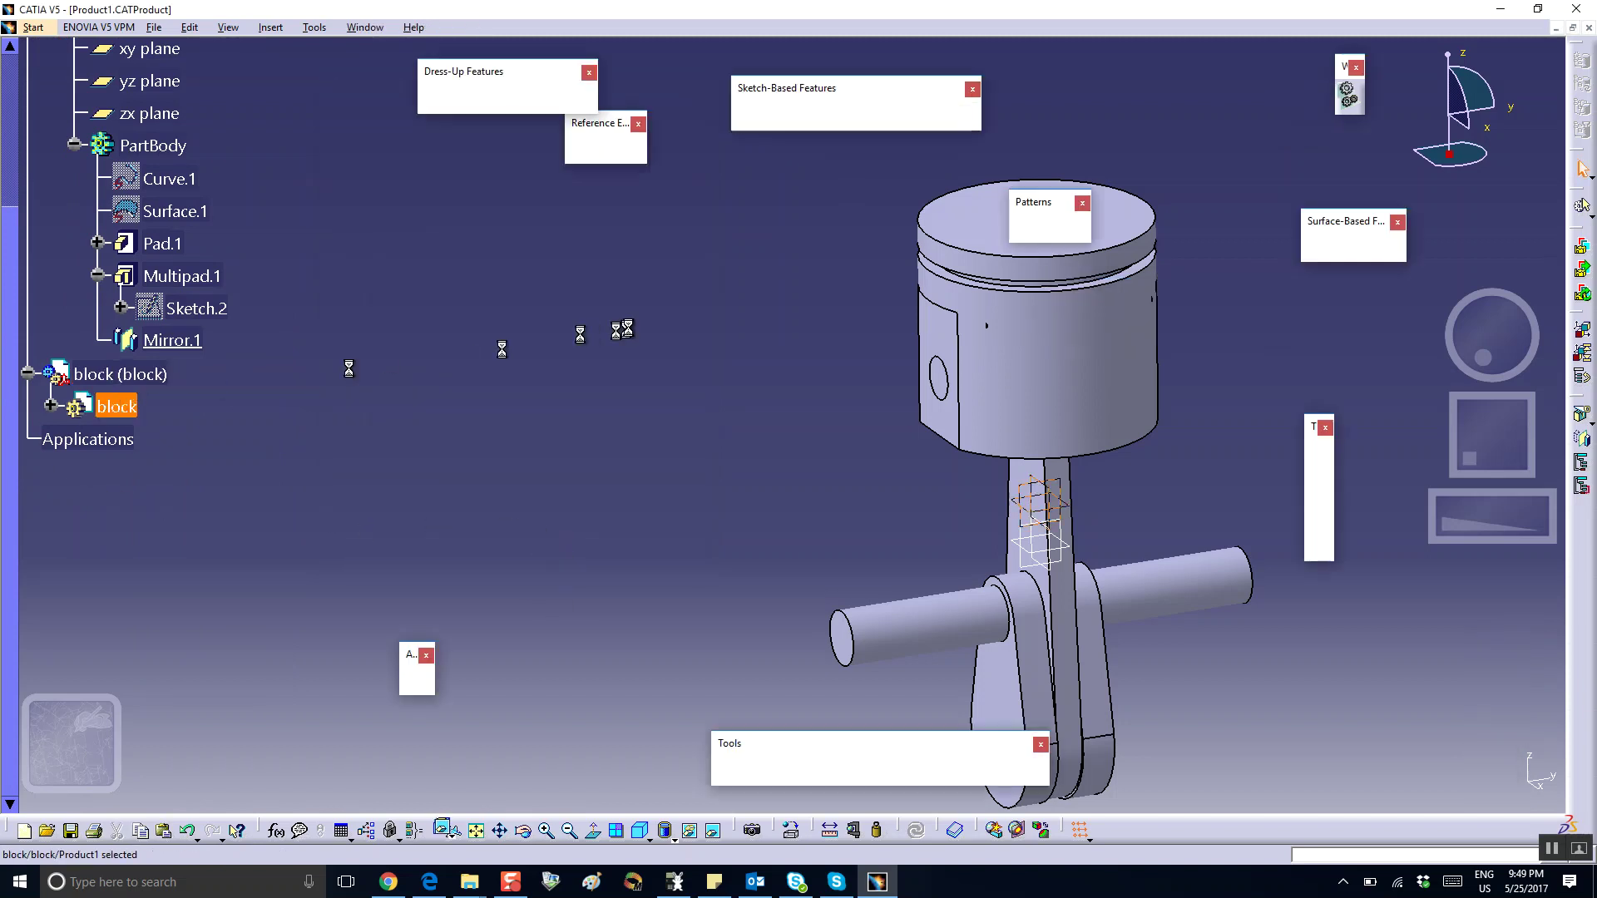
Start a sketch on the piston's top face and draw a rectangle beside the shaft.
middle_click_drag(747, 287, 422, 372)
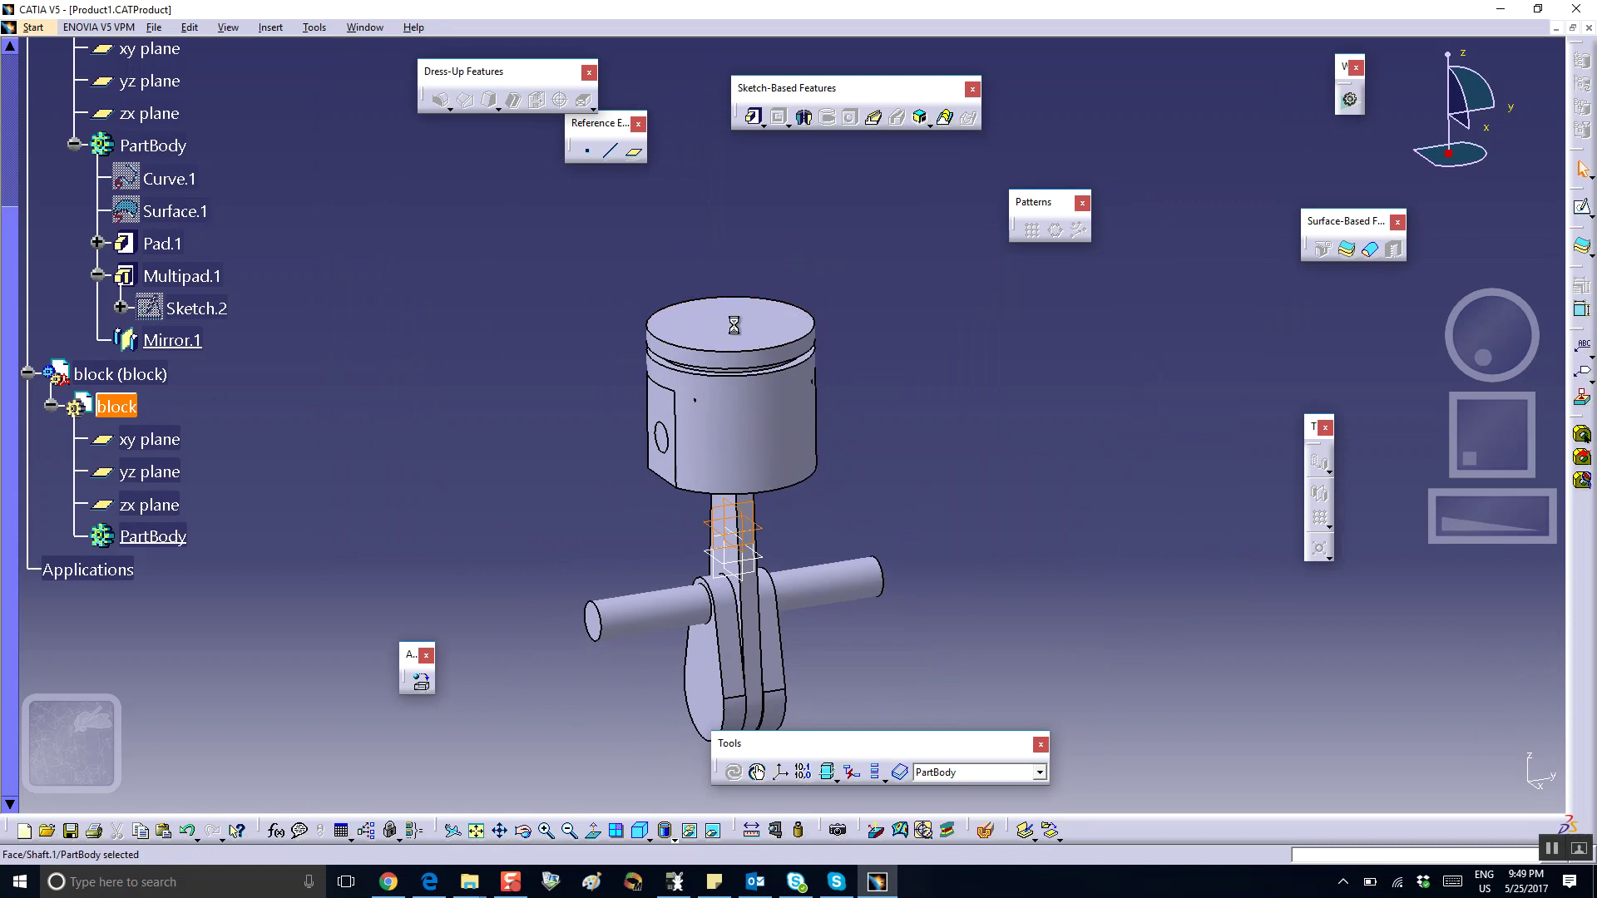
left_click(1583, 207)
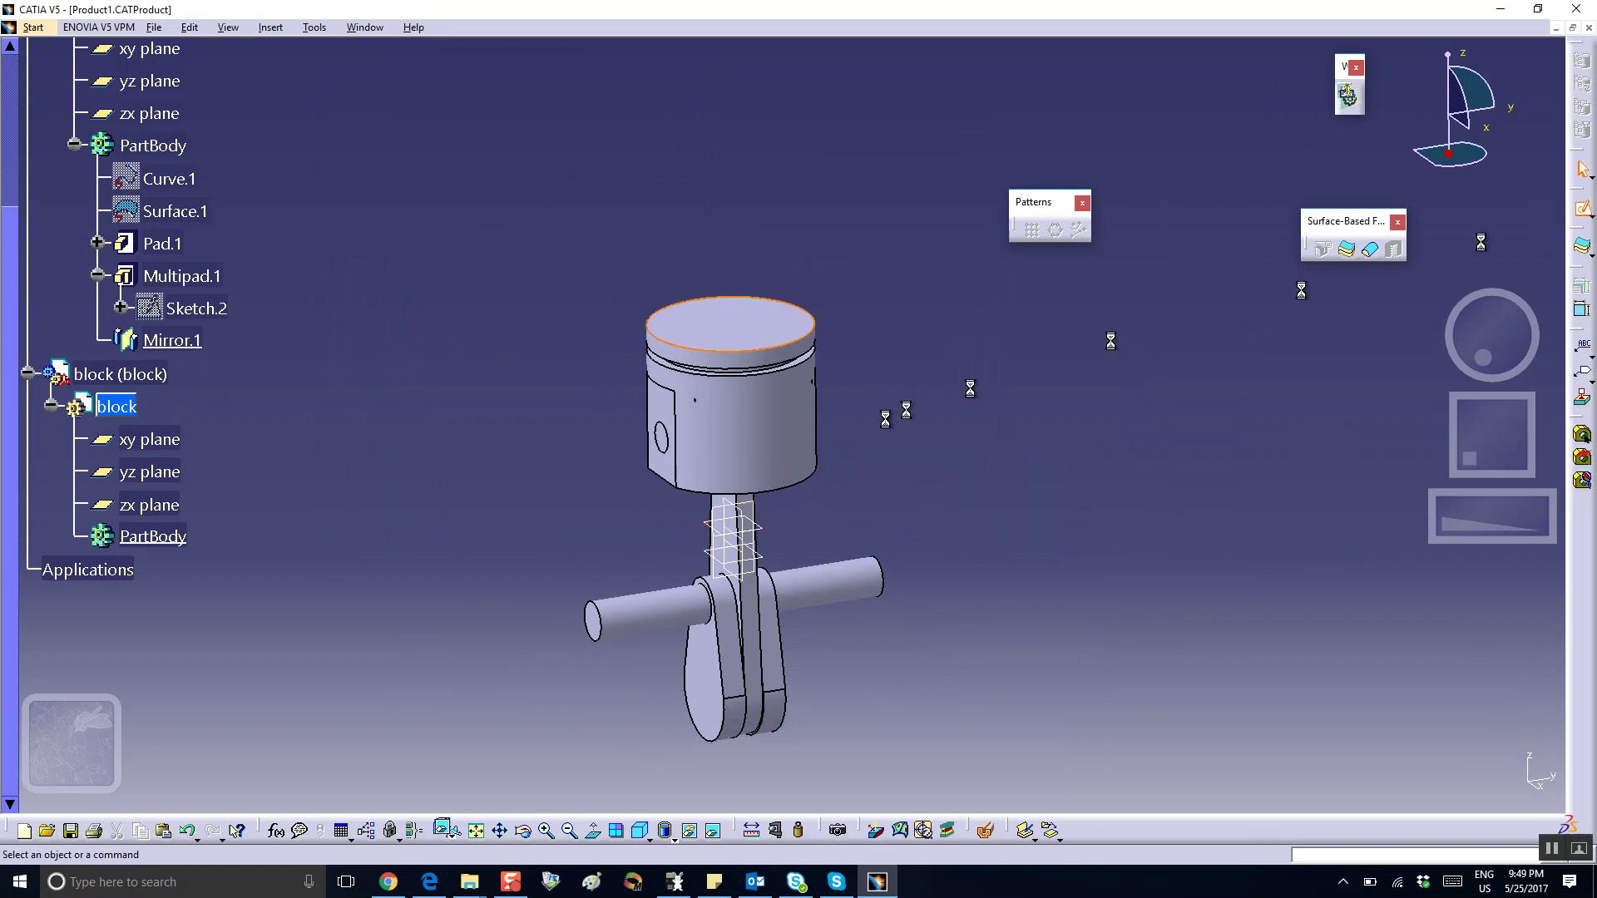
middle_click_drag(818, 420, 1071, 392)
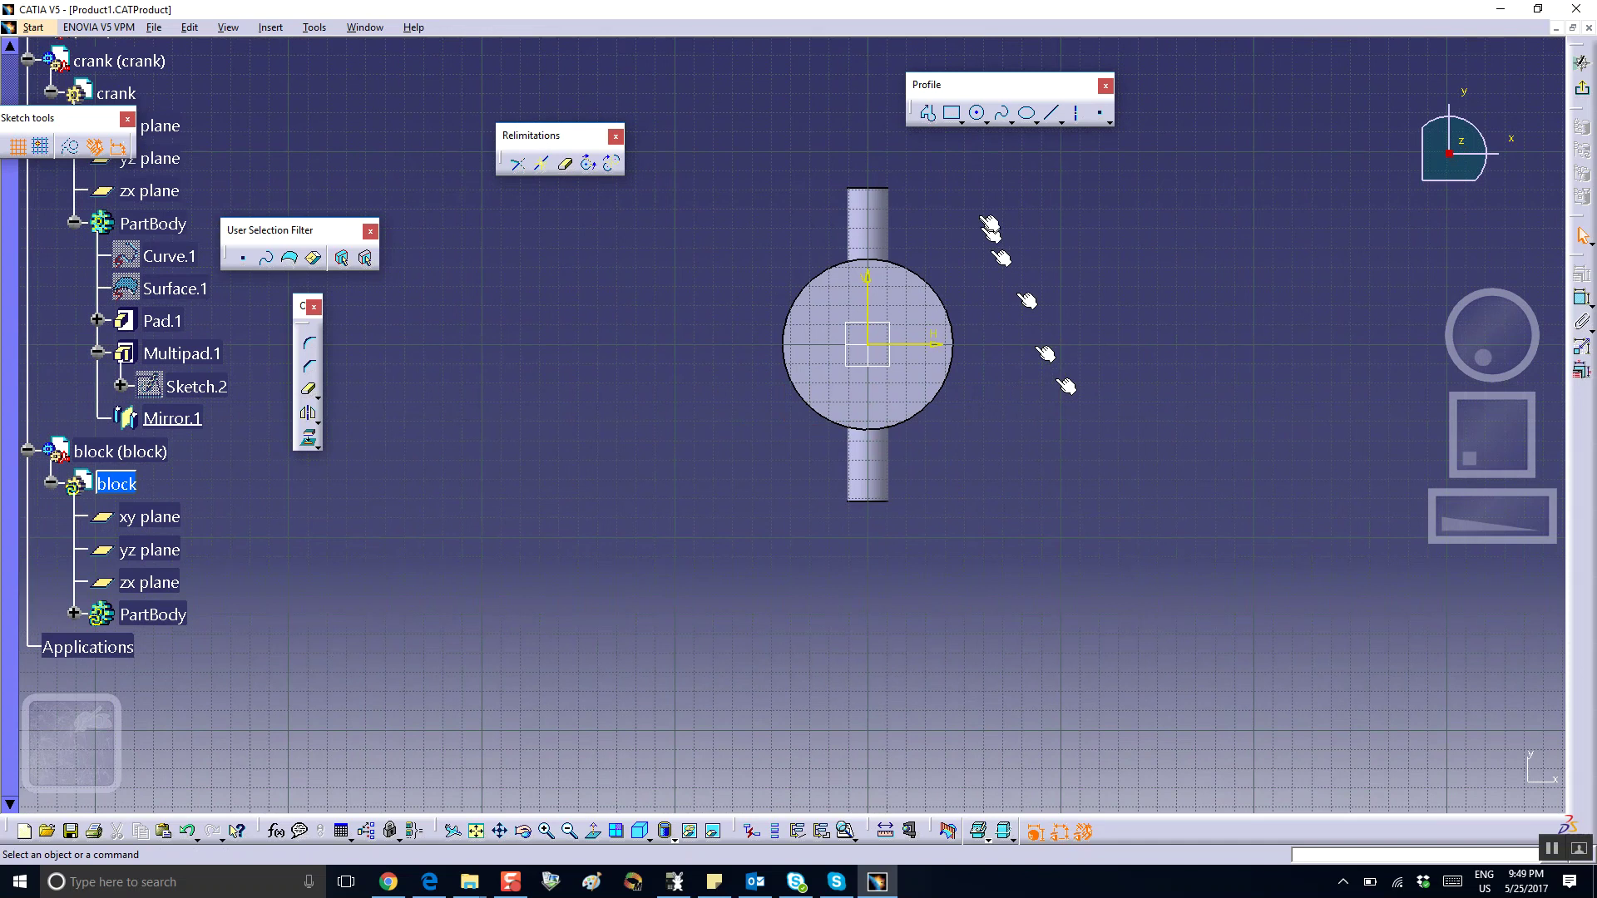
left_click(955, 116)
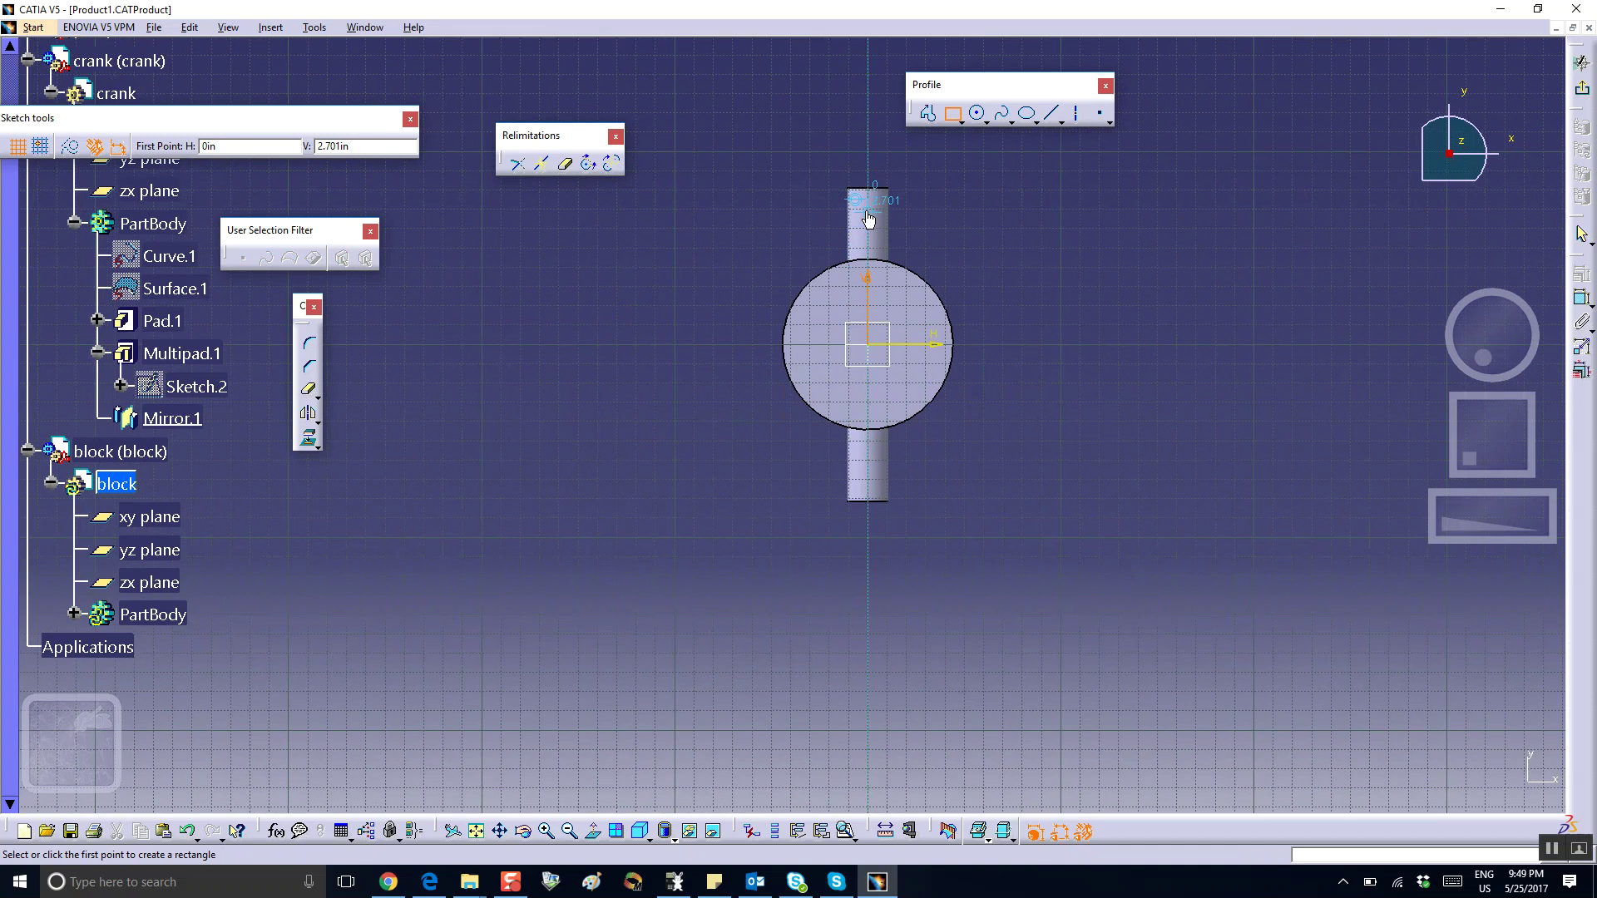
left_click(867, 213)
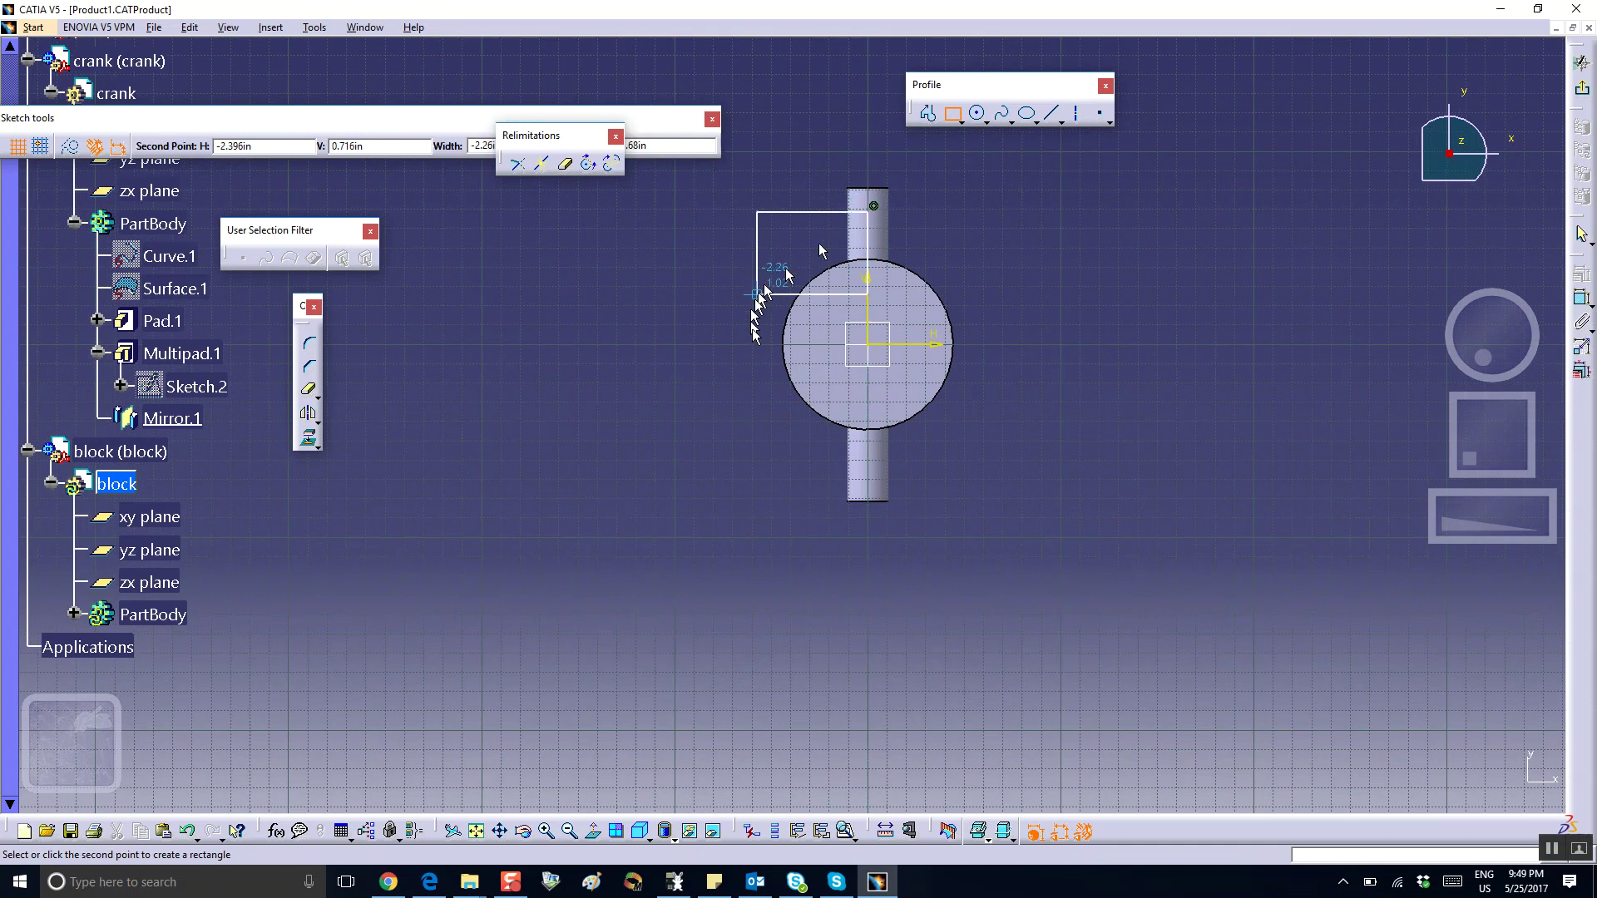
left_click(753, 538)
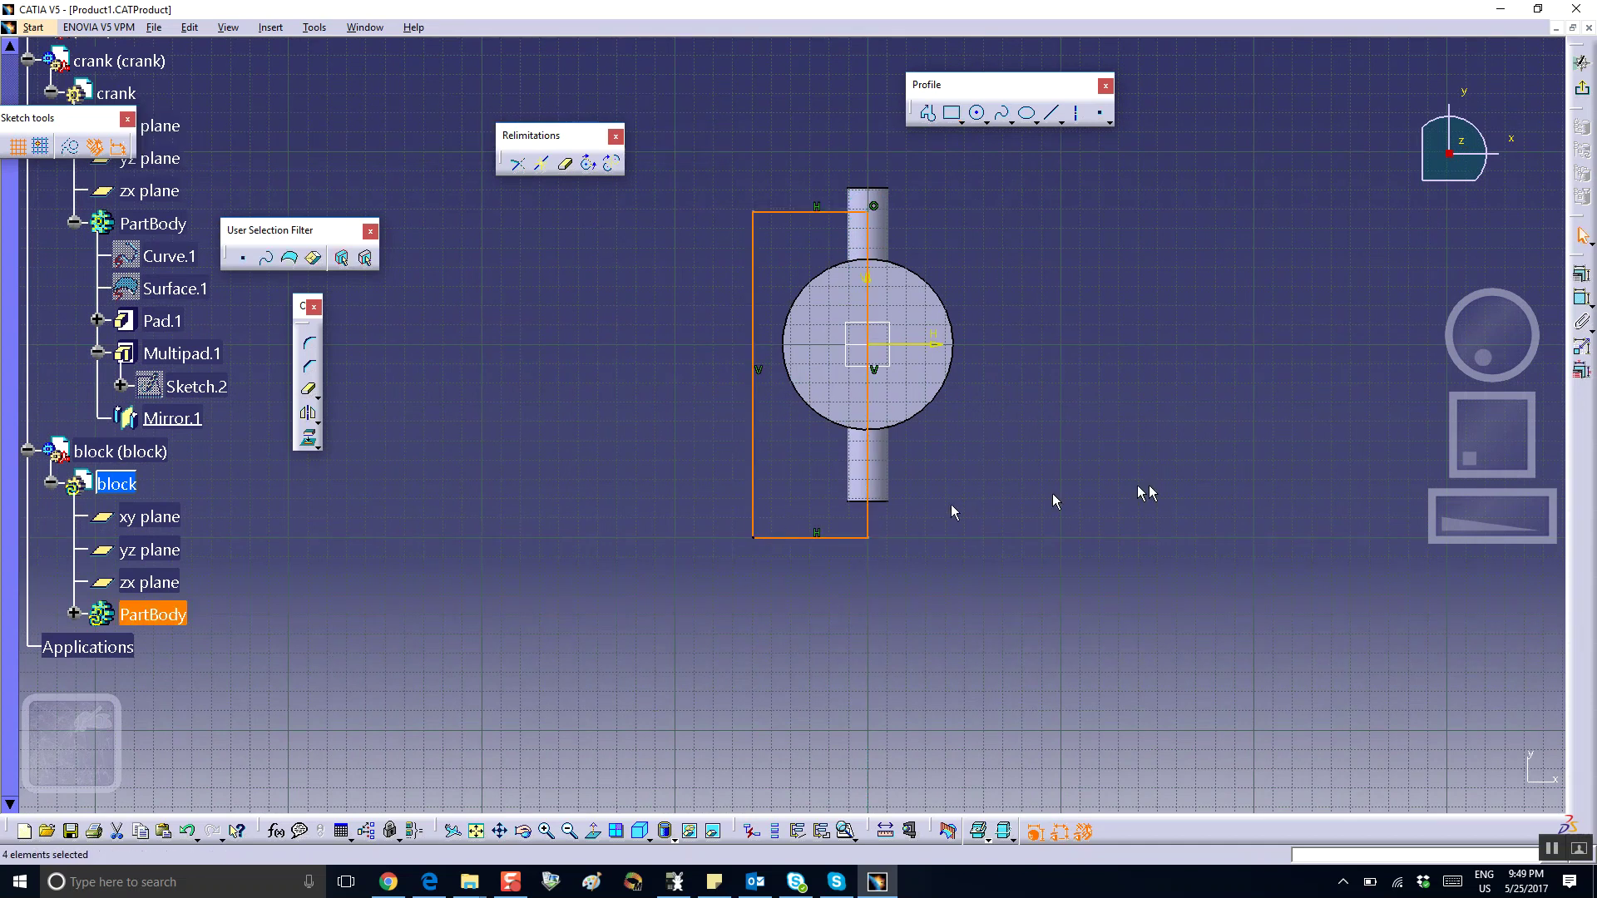
Make the rectangle's top and bottom edges symmetric about the horizontal axis, then shorten it.
left_click(815, 212)
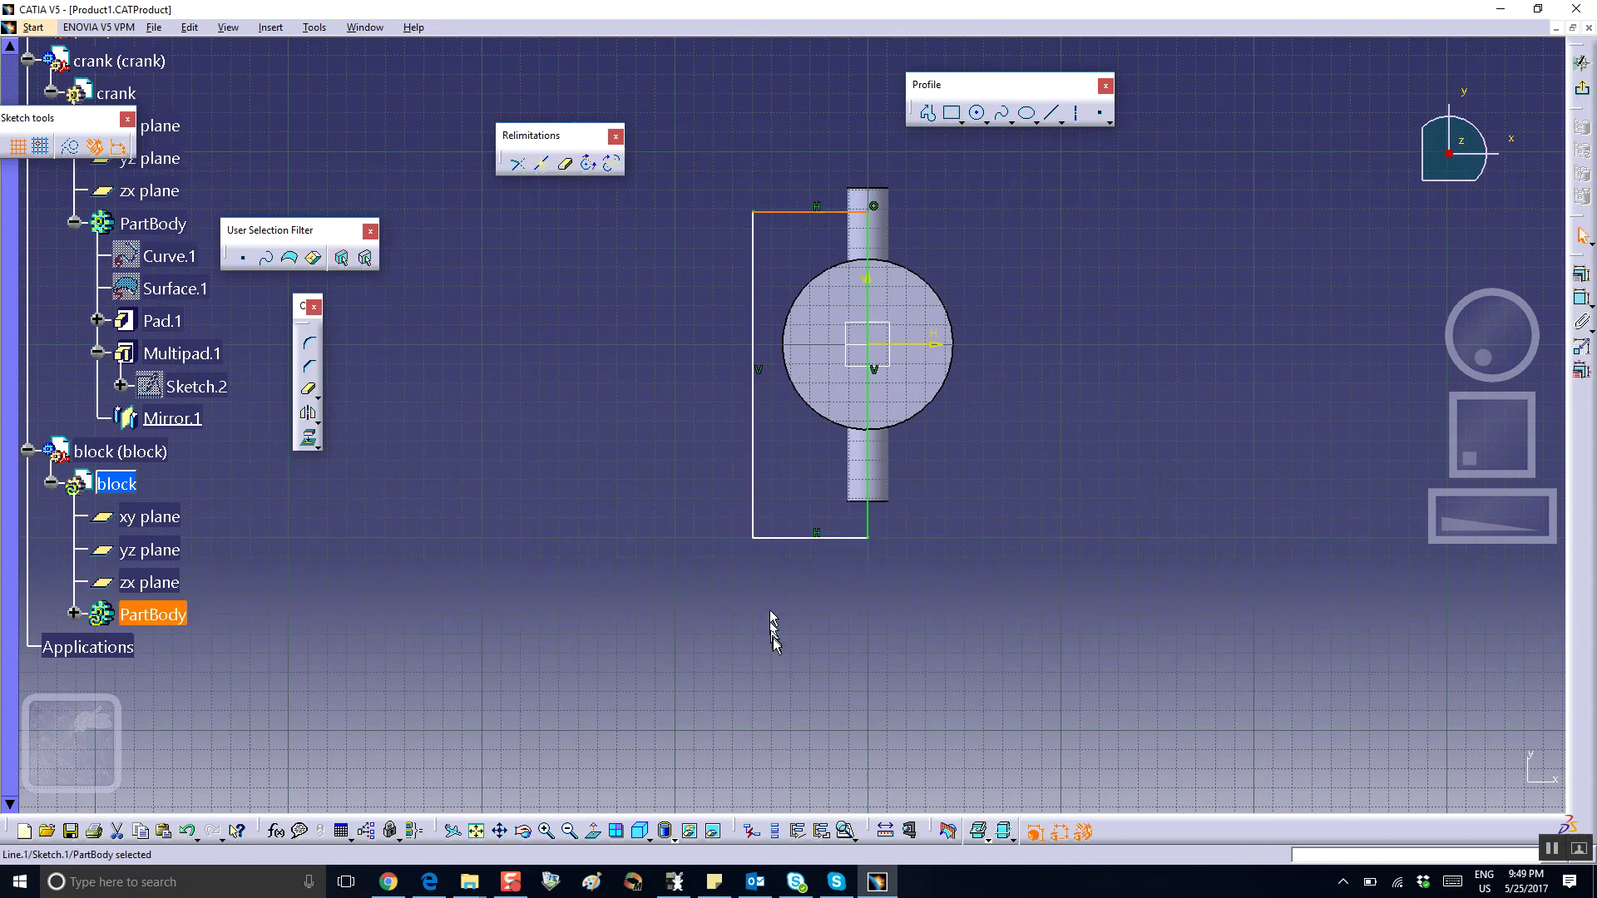
left_click(807, 538, "ctrl")
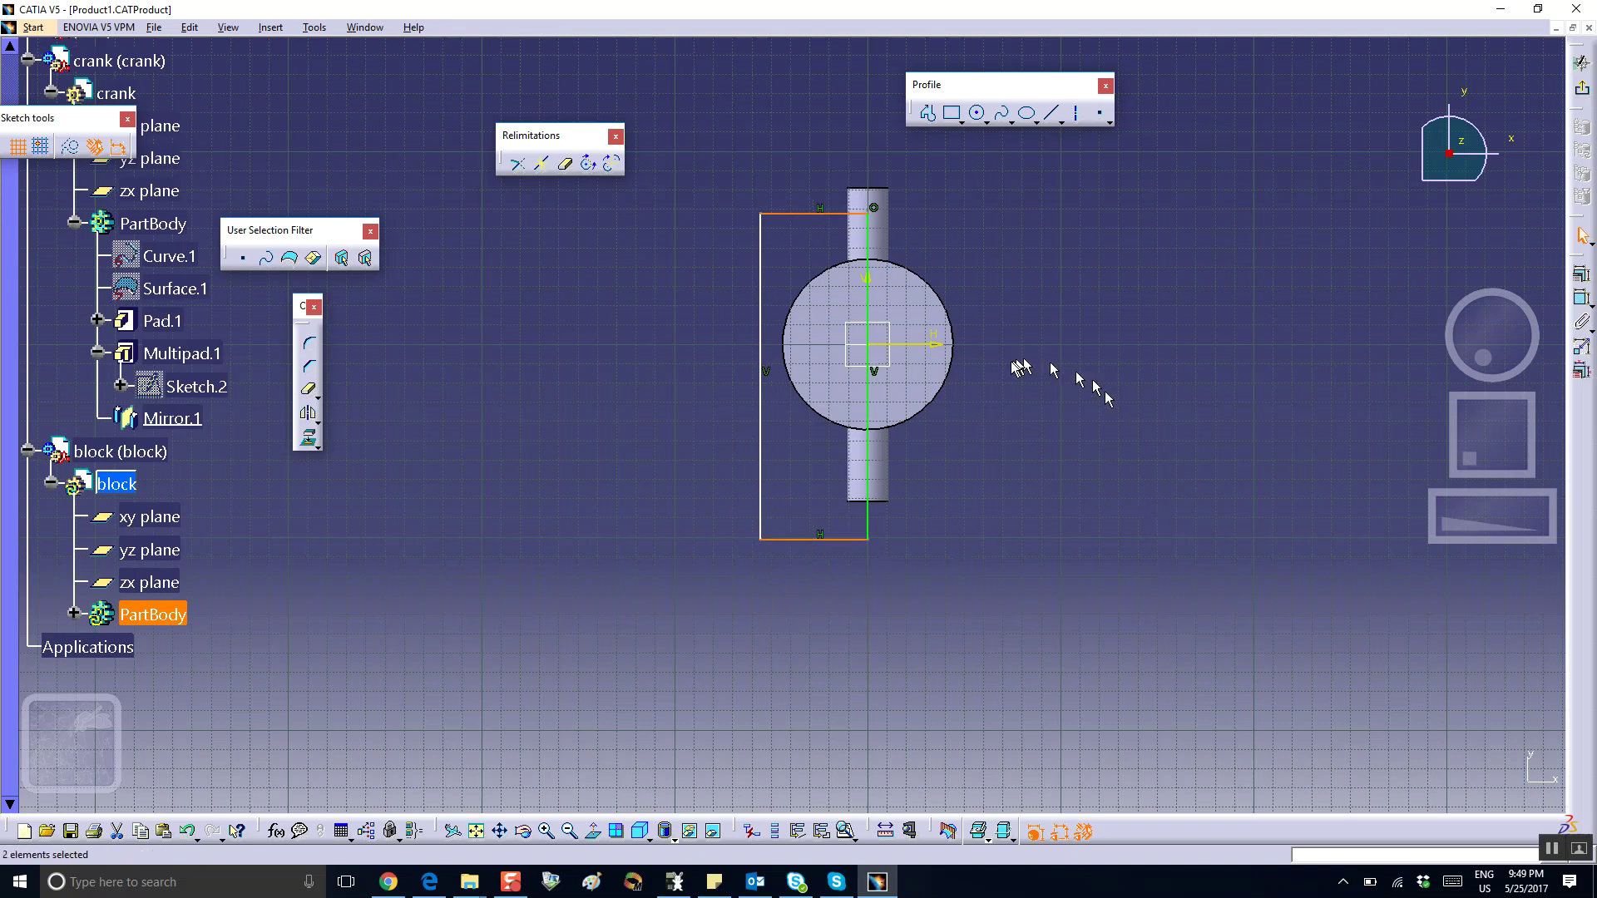
left_click(948, 353, "ctrl")
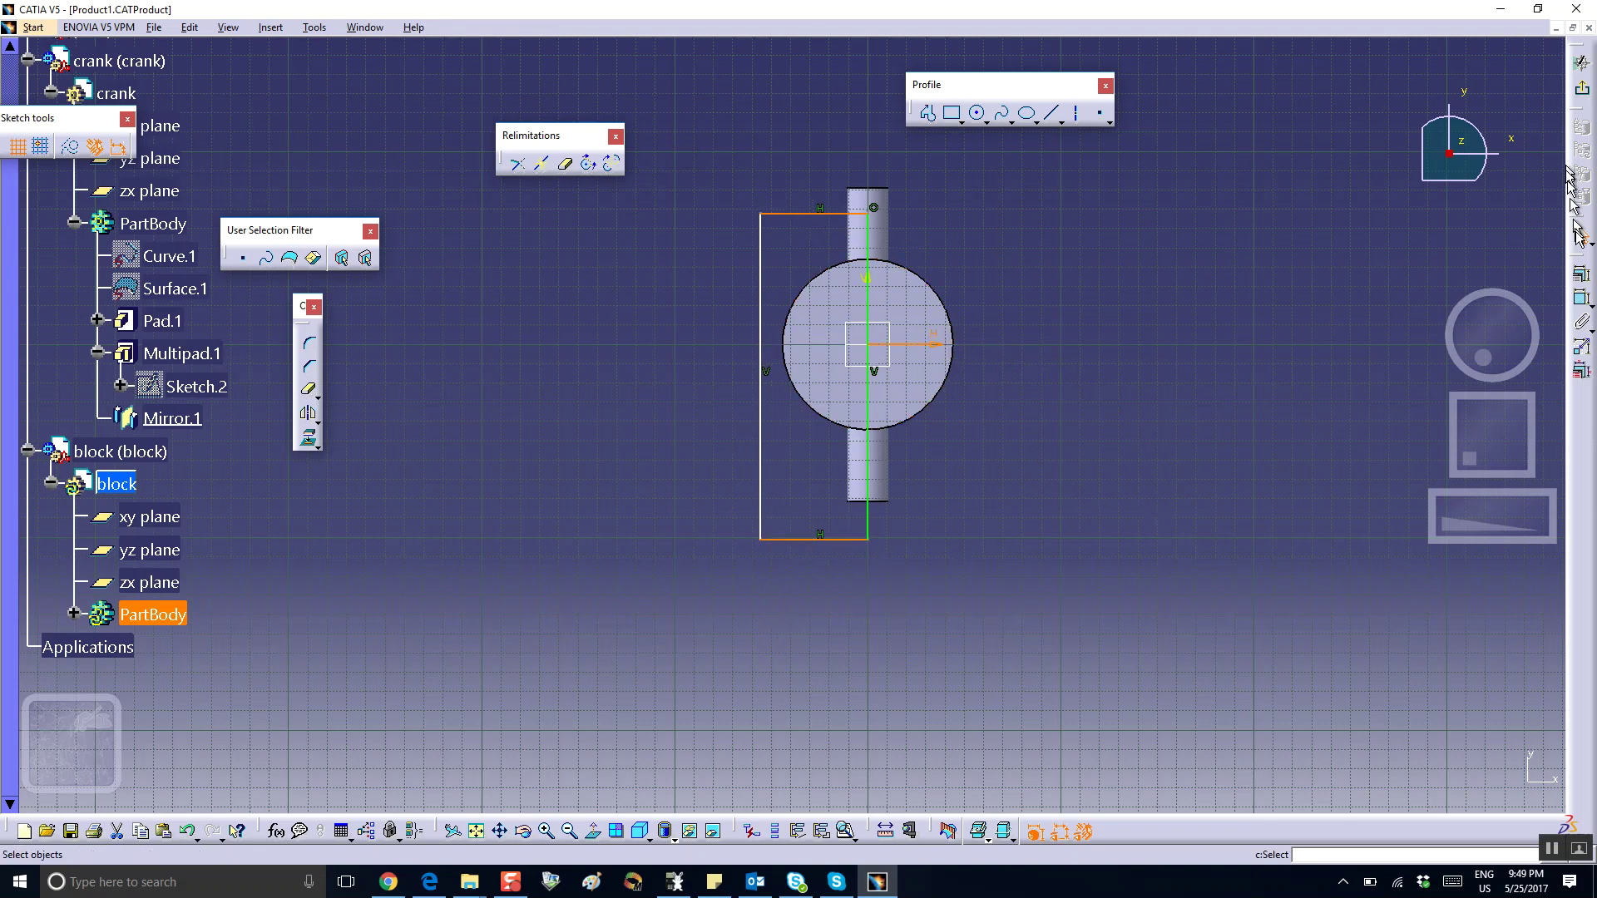
left_click(1581, 274)
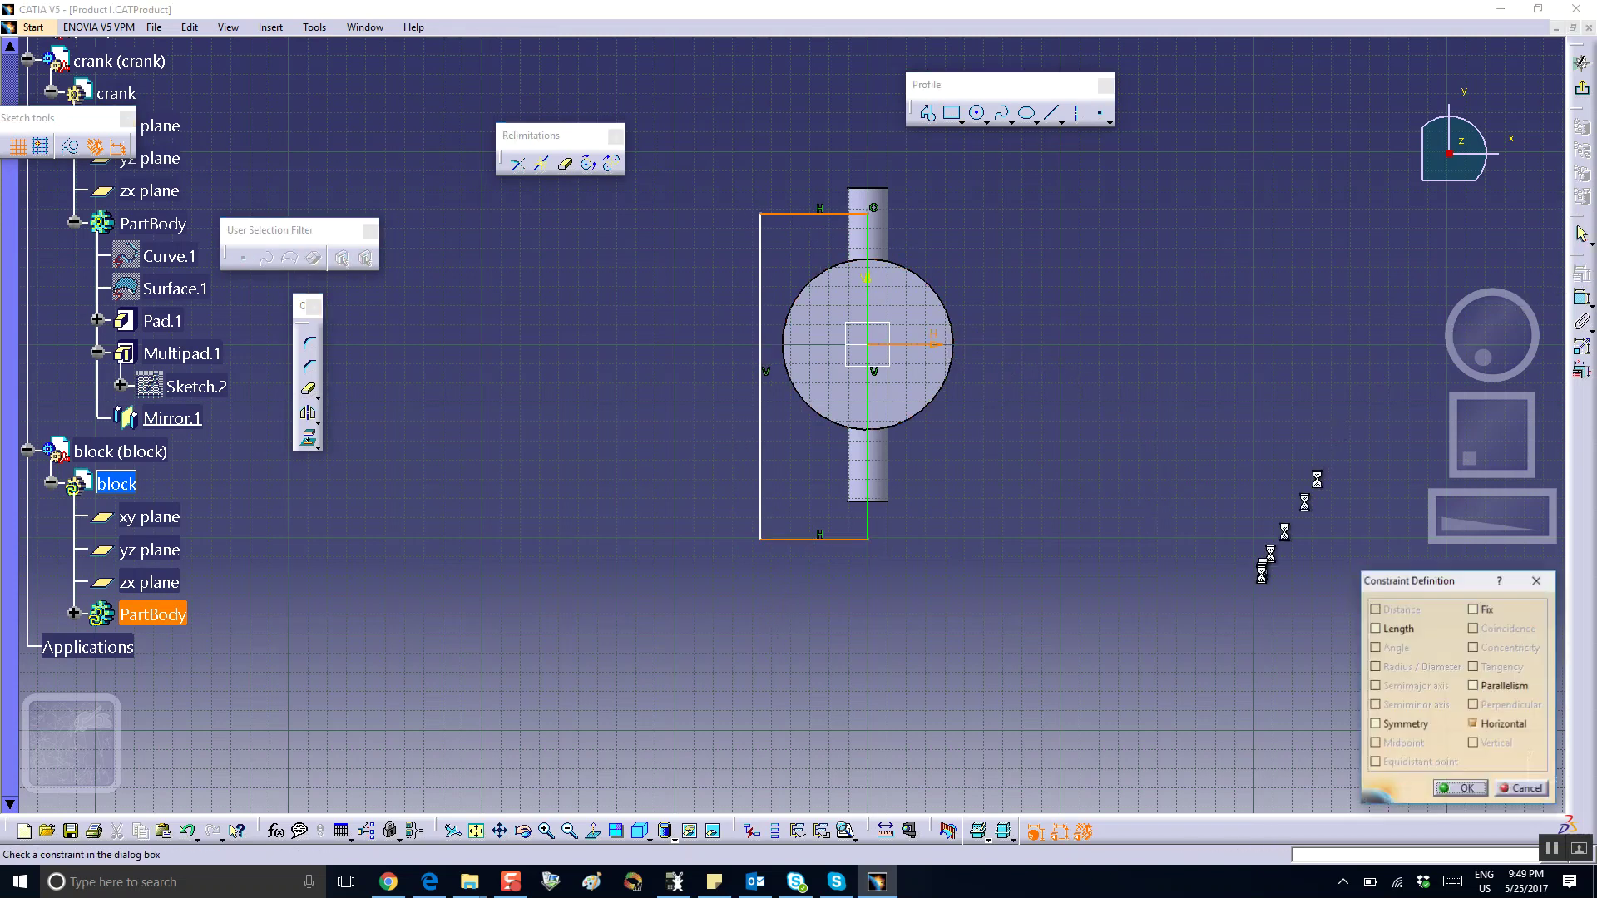
left_click(1375, 725)
left_click(1461, 789)
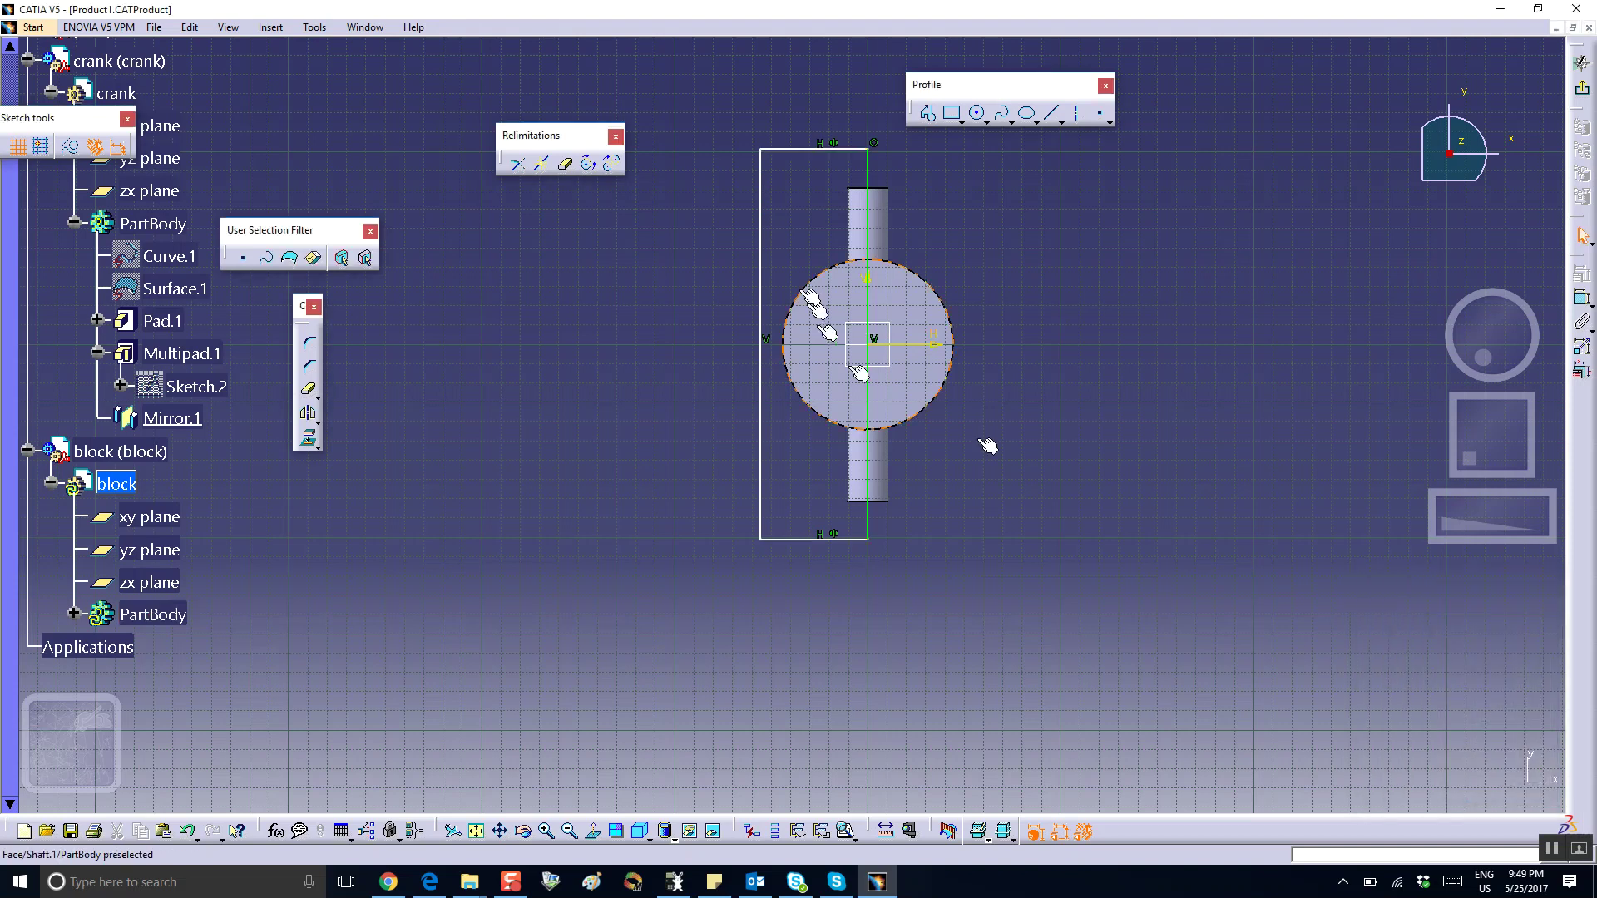
left_click_drag(837, 156, 823, 239)
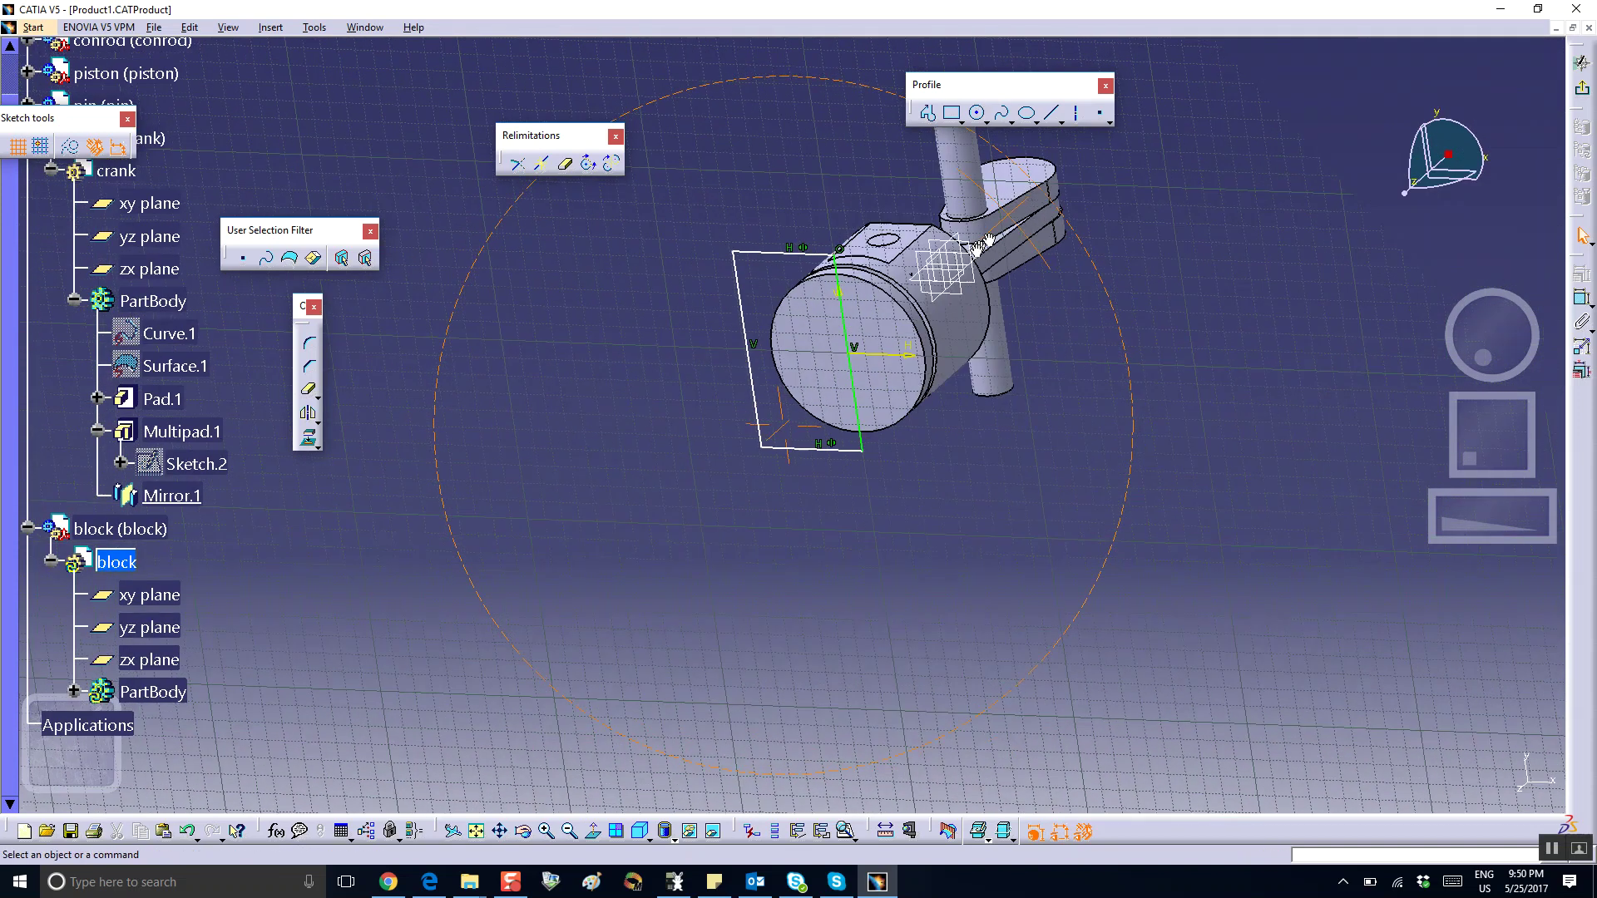
Project the piston's top circular edge into the block sketch.
left_click(571, 164)
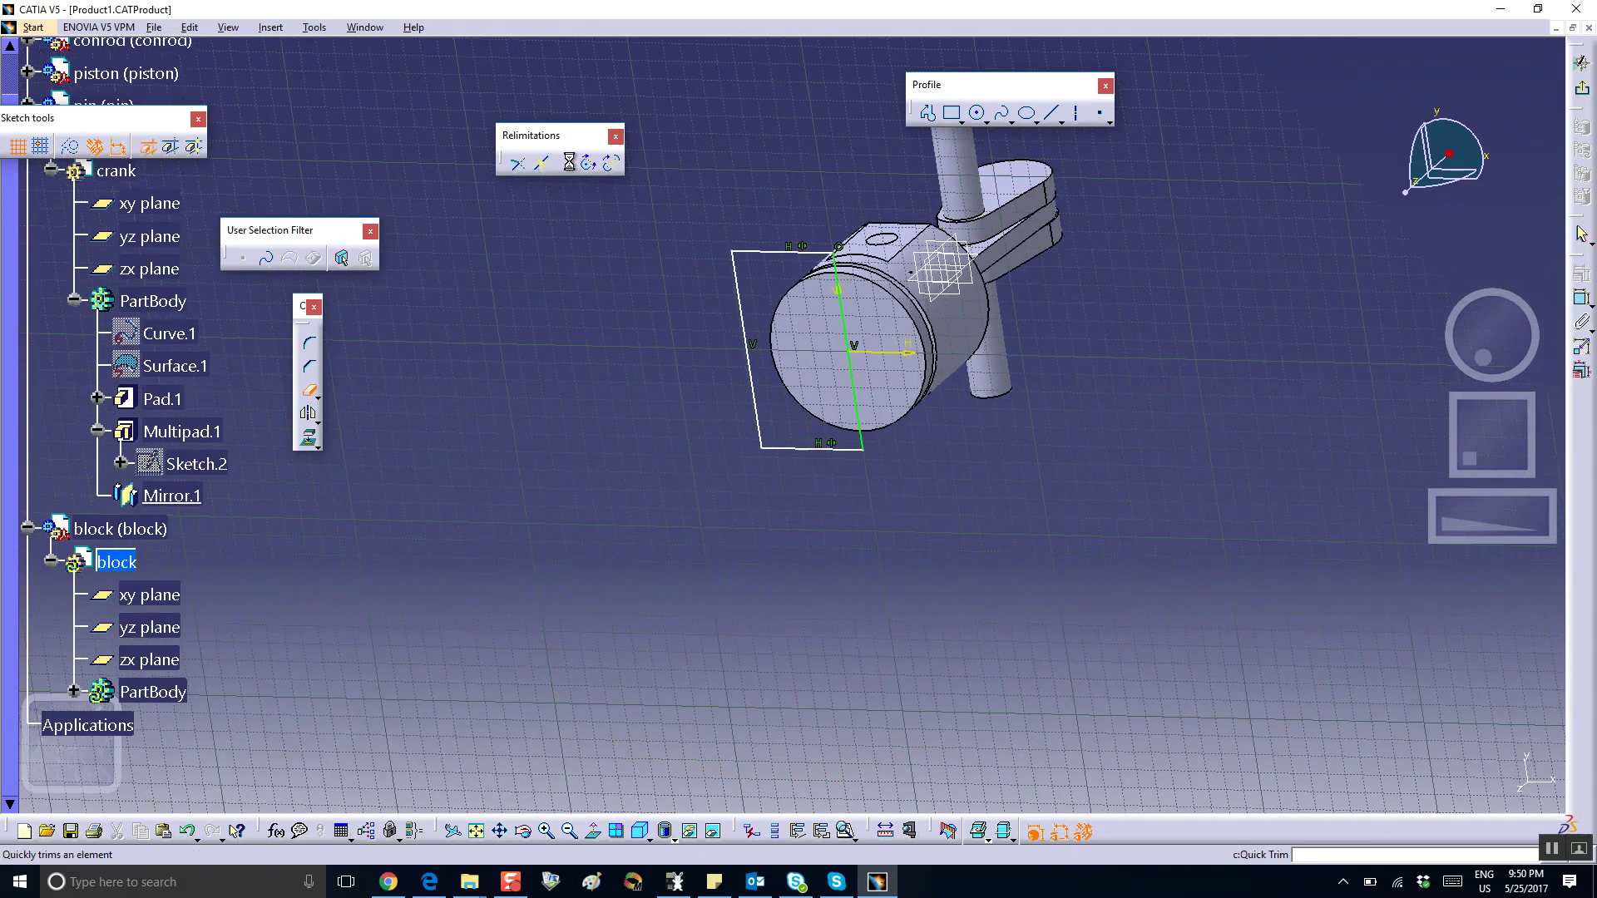
left_click(309, 439)
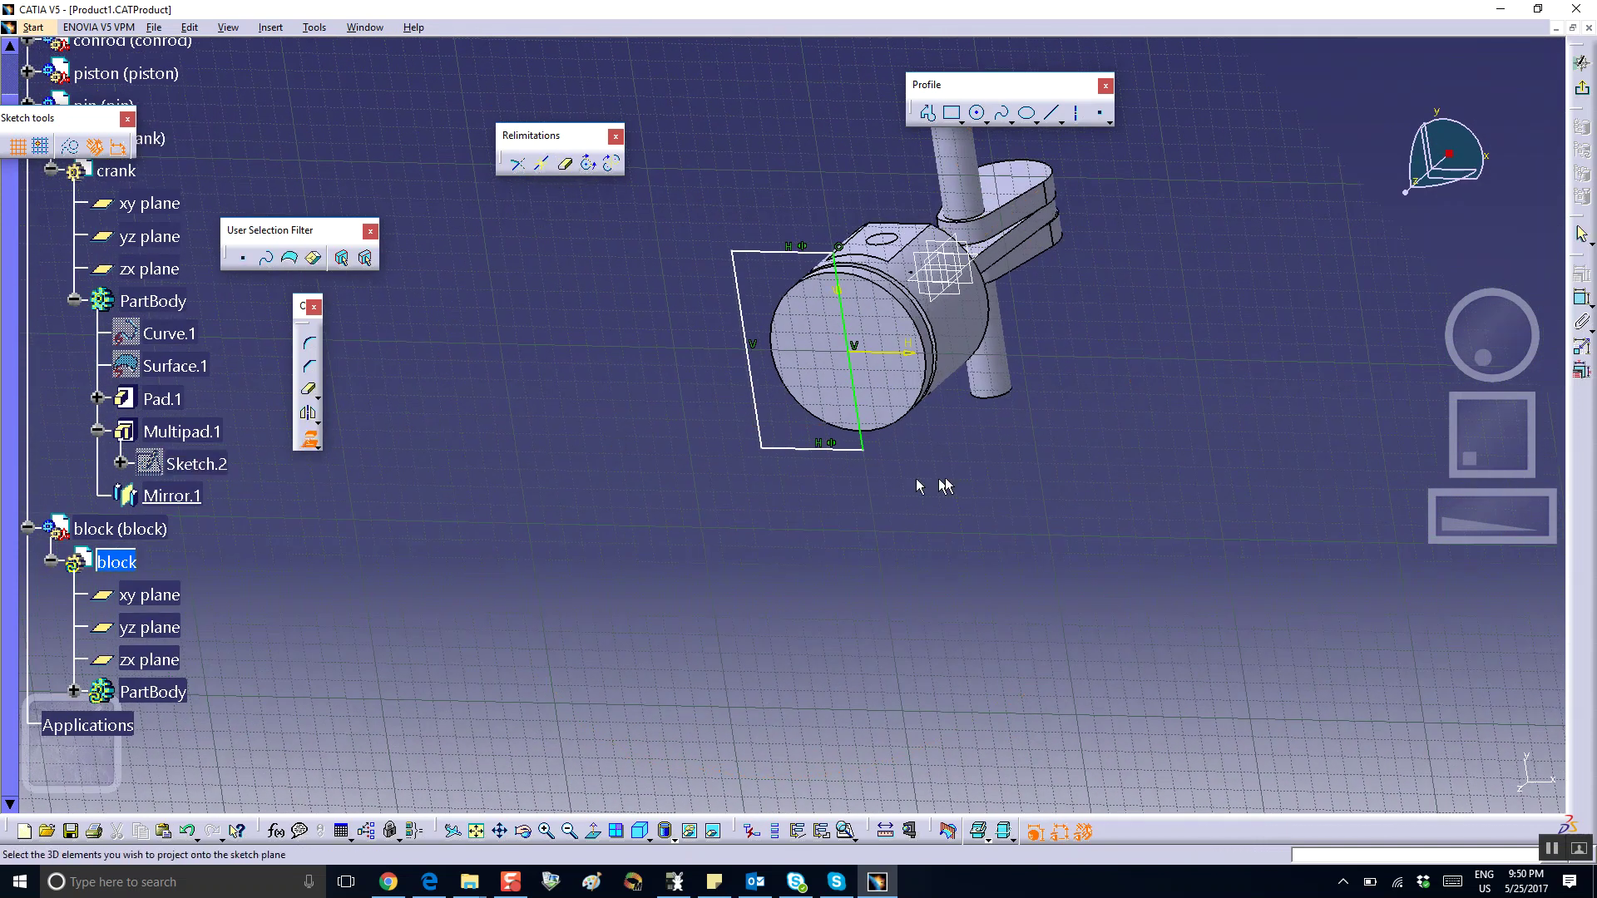
left_click(905, 431)
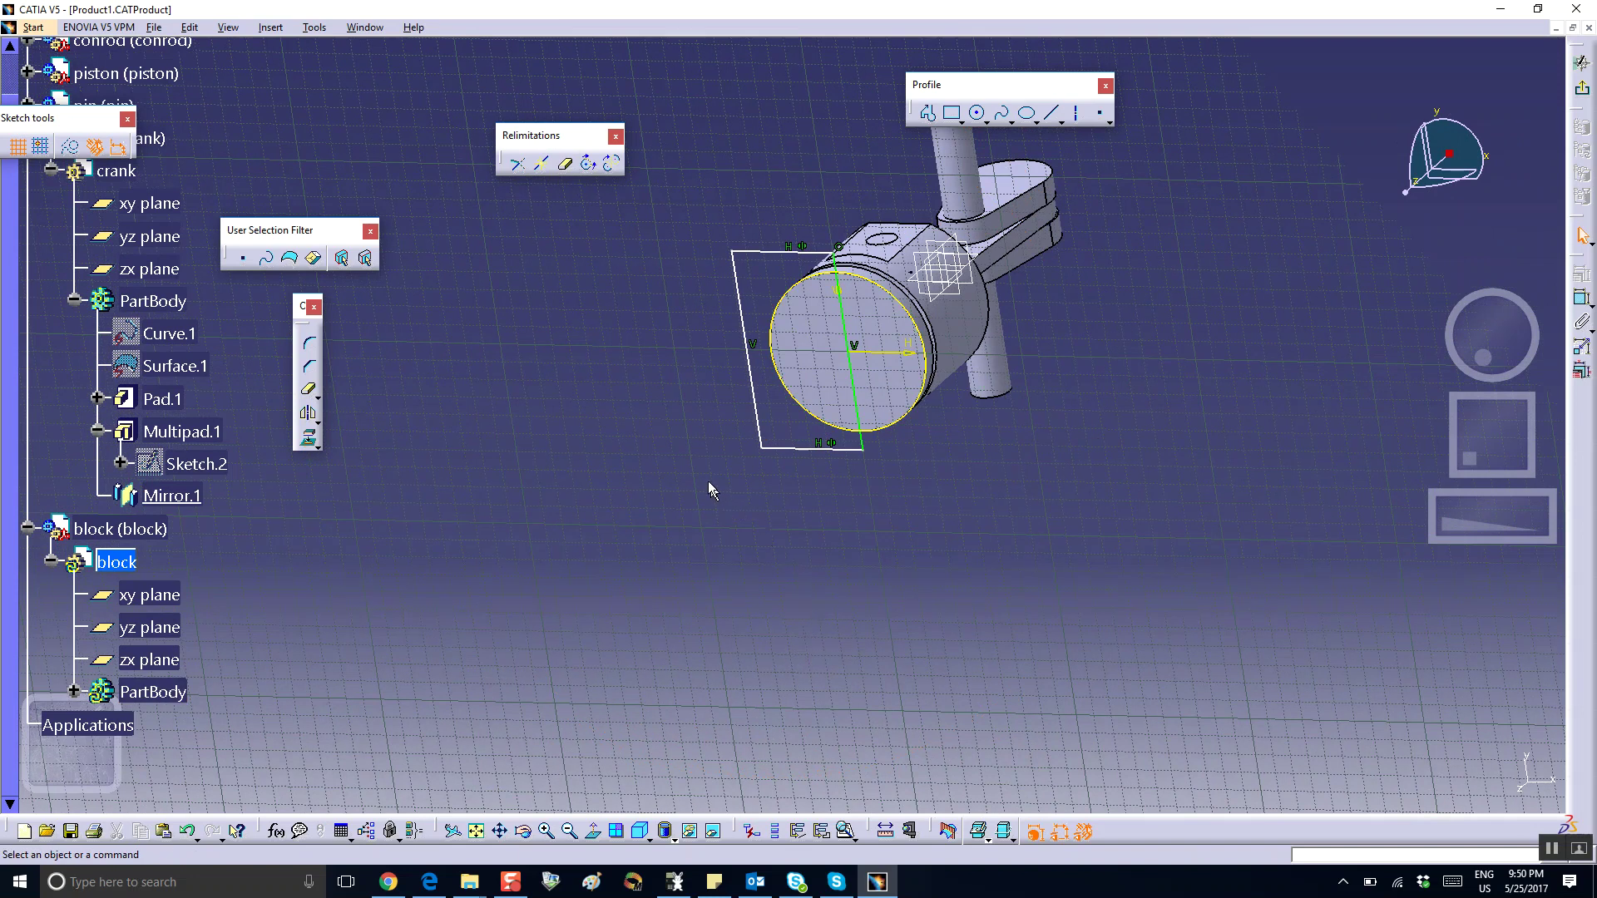
scroll(710, 490, "up", 5)
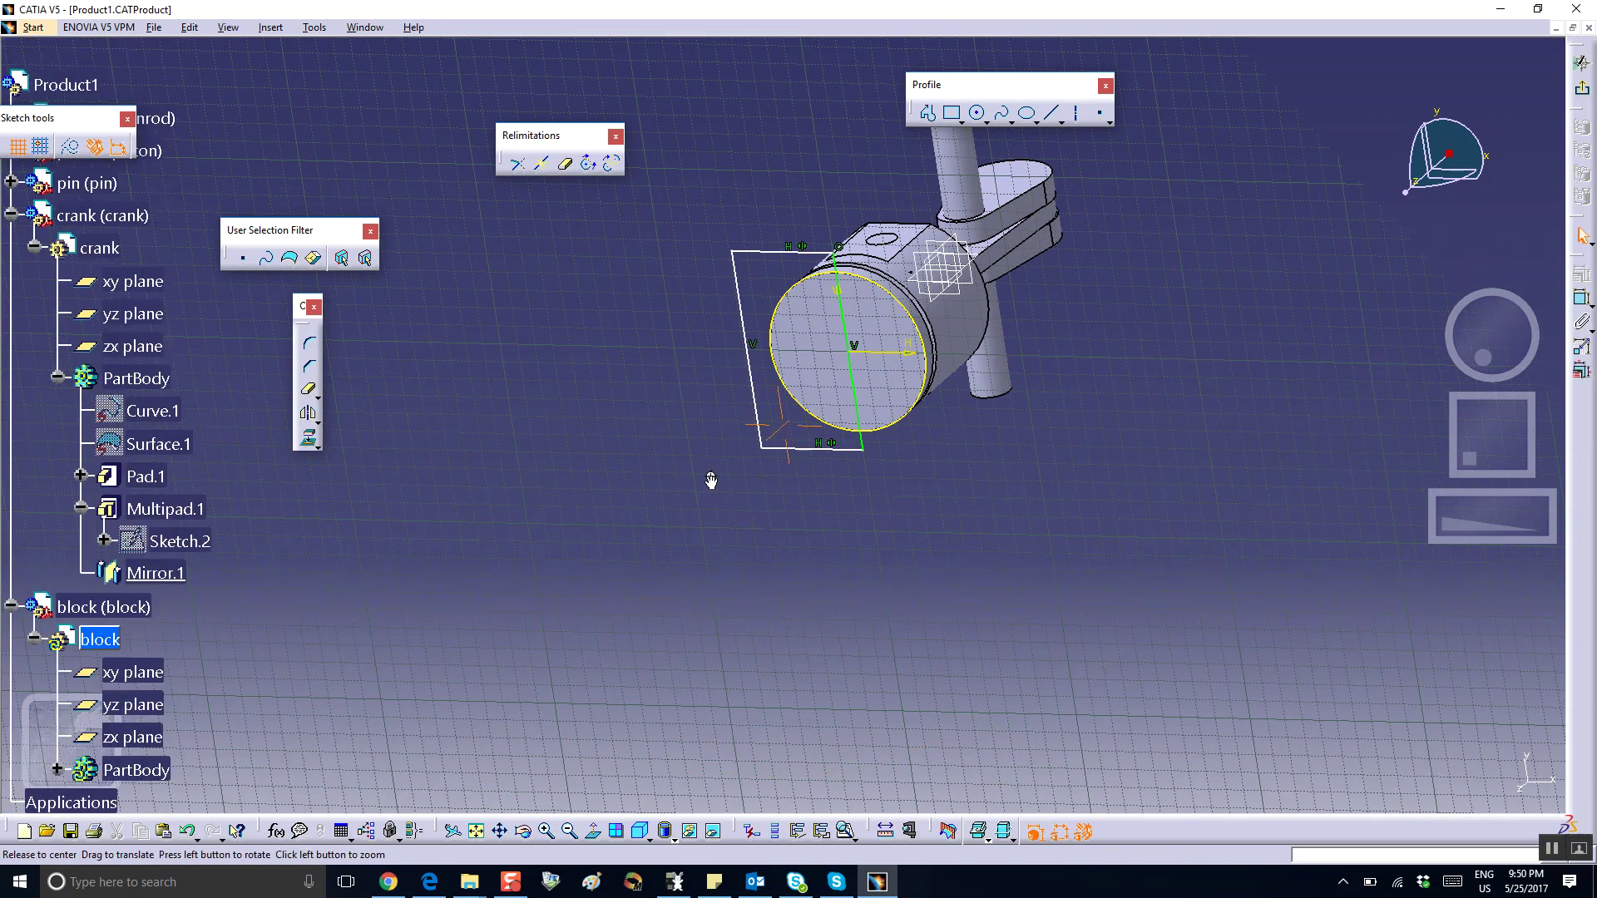
Trim away the line crossing the circle and its right arc, then exit the sketch.
left_click(565, 166)
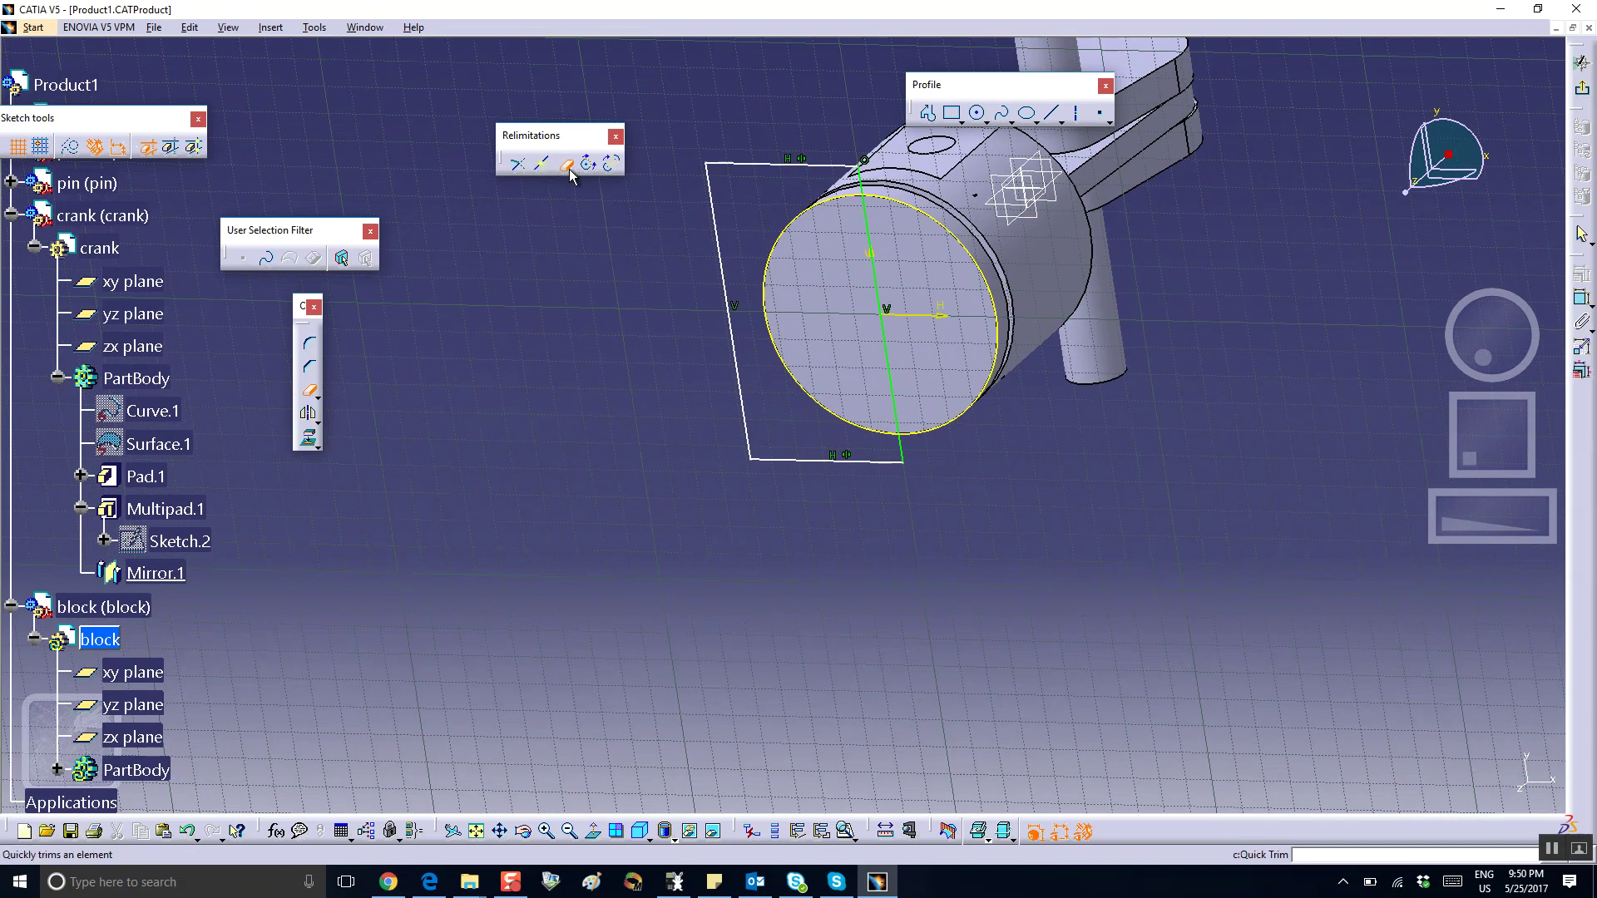
left_click(569, 167)
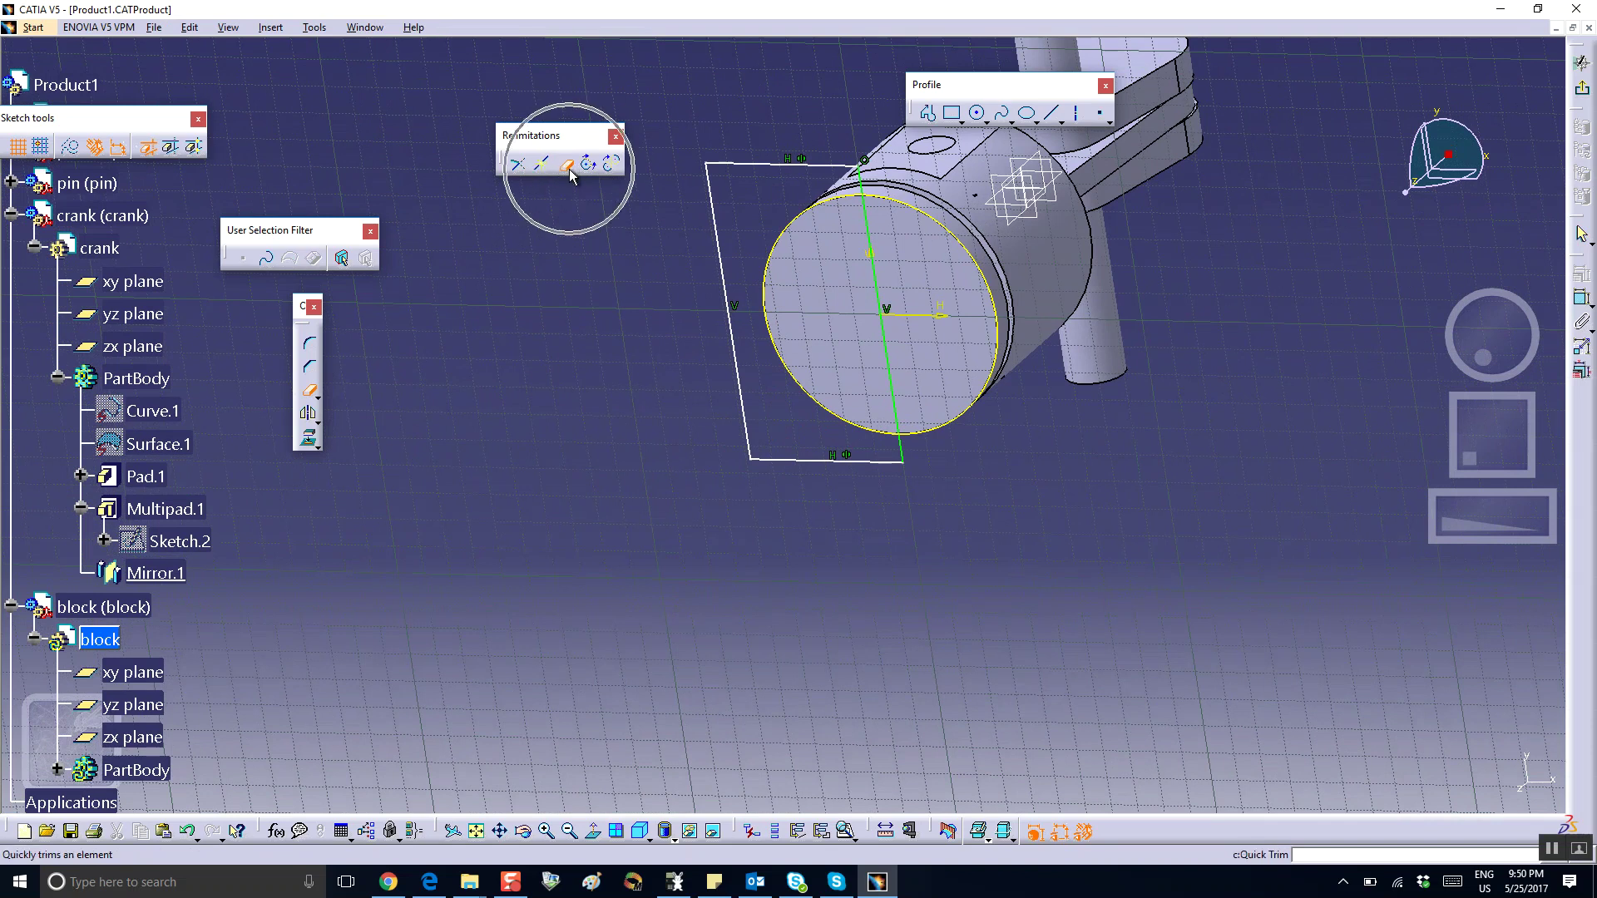
left_click(866, 244)
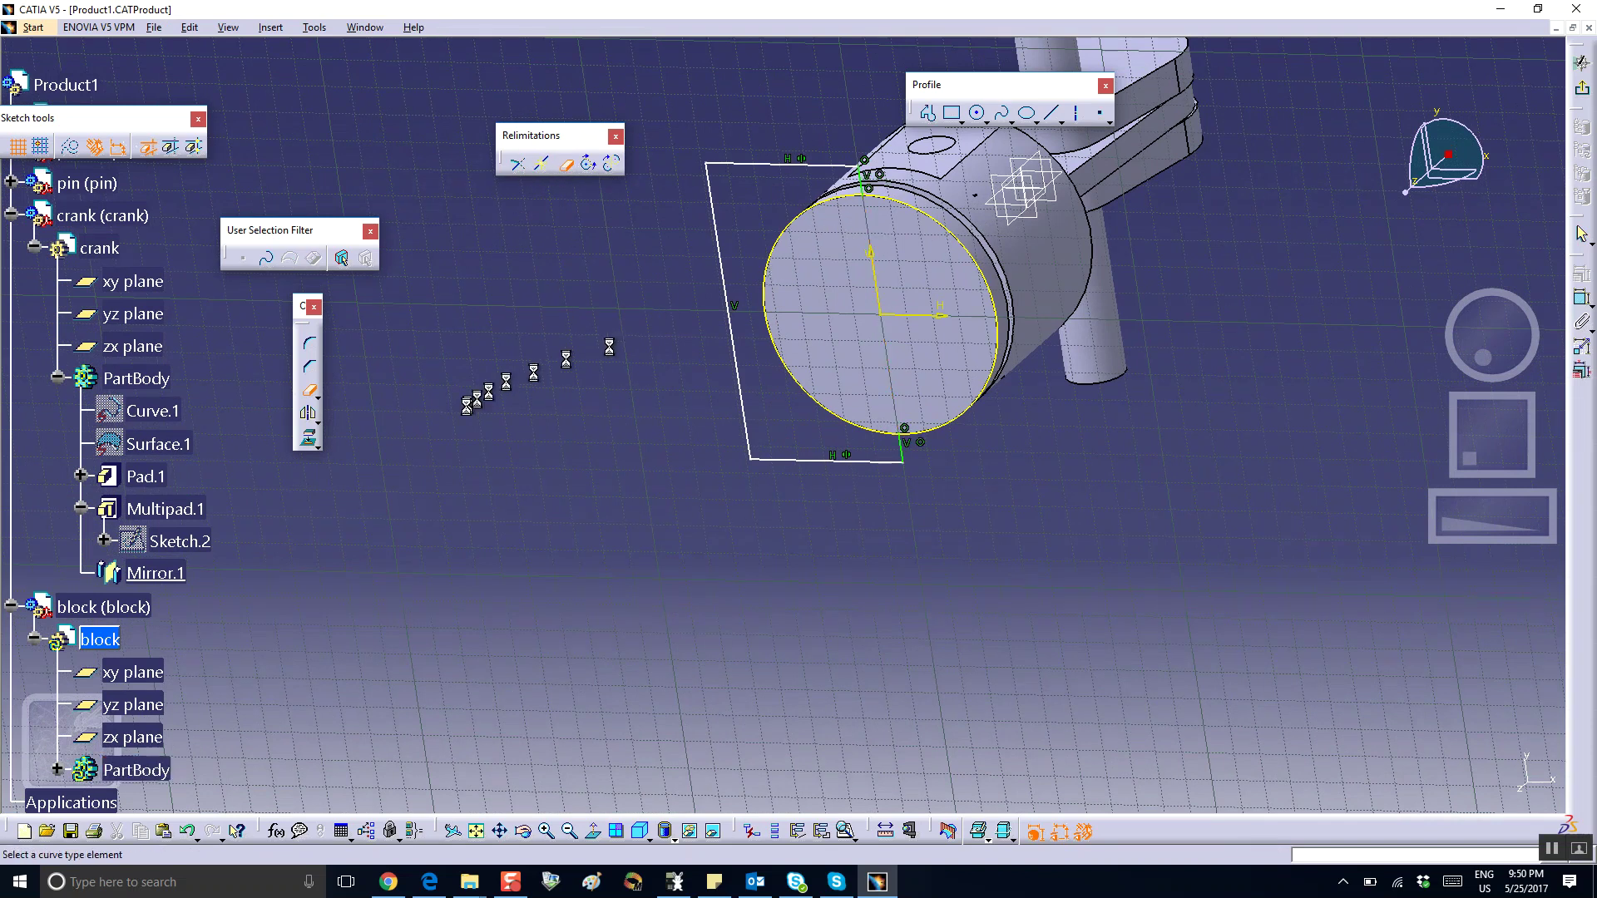
left_click(977, 258)
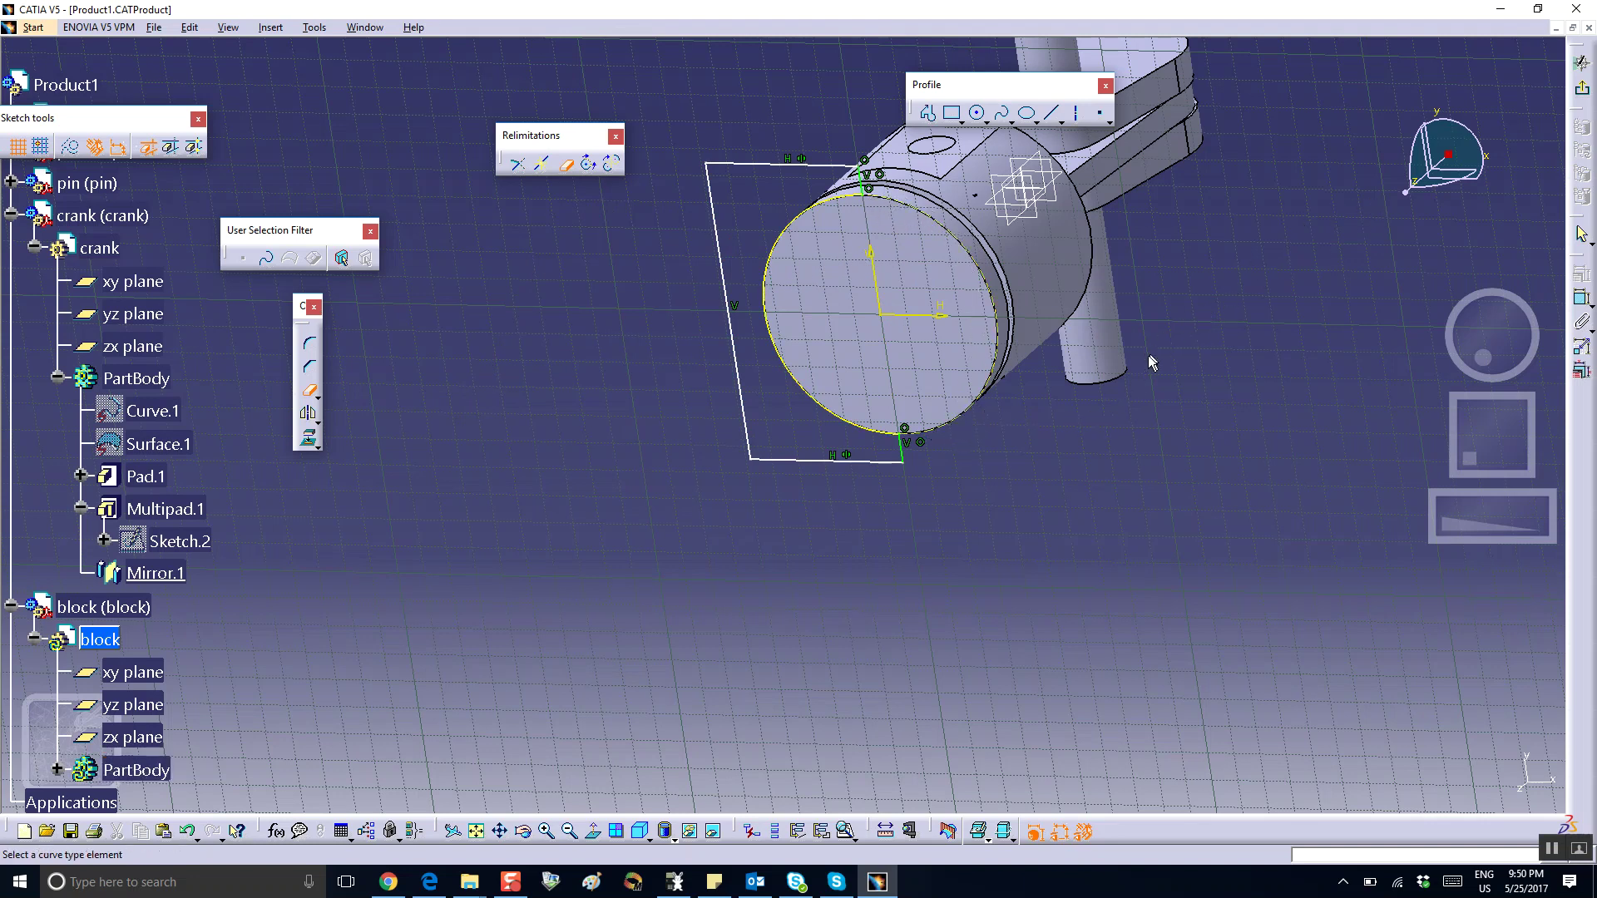
left_click(1585, 93)
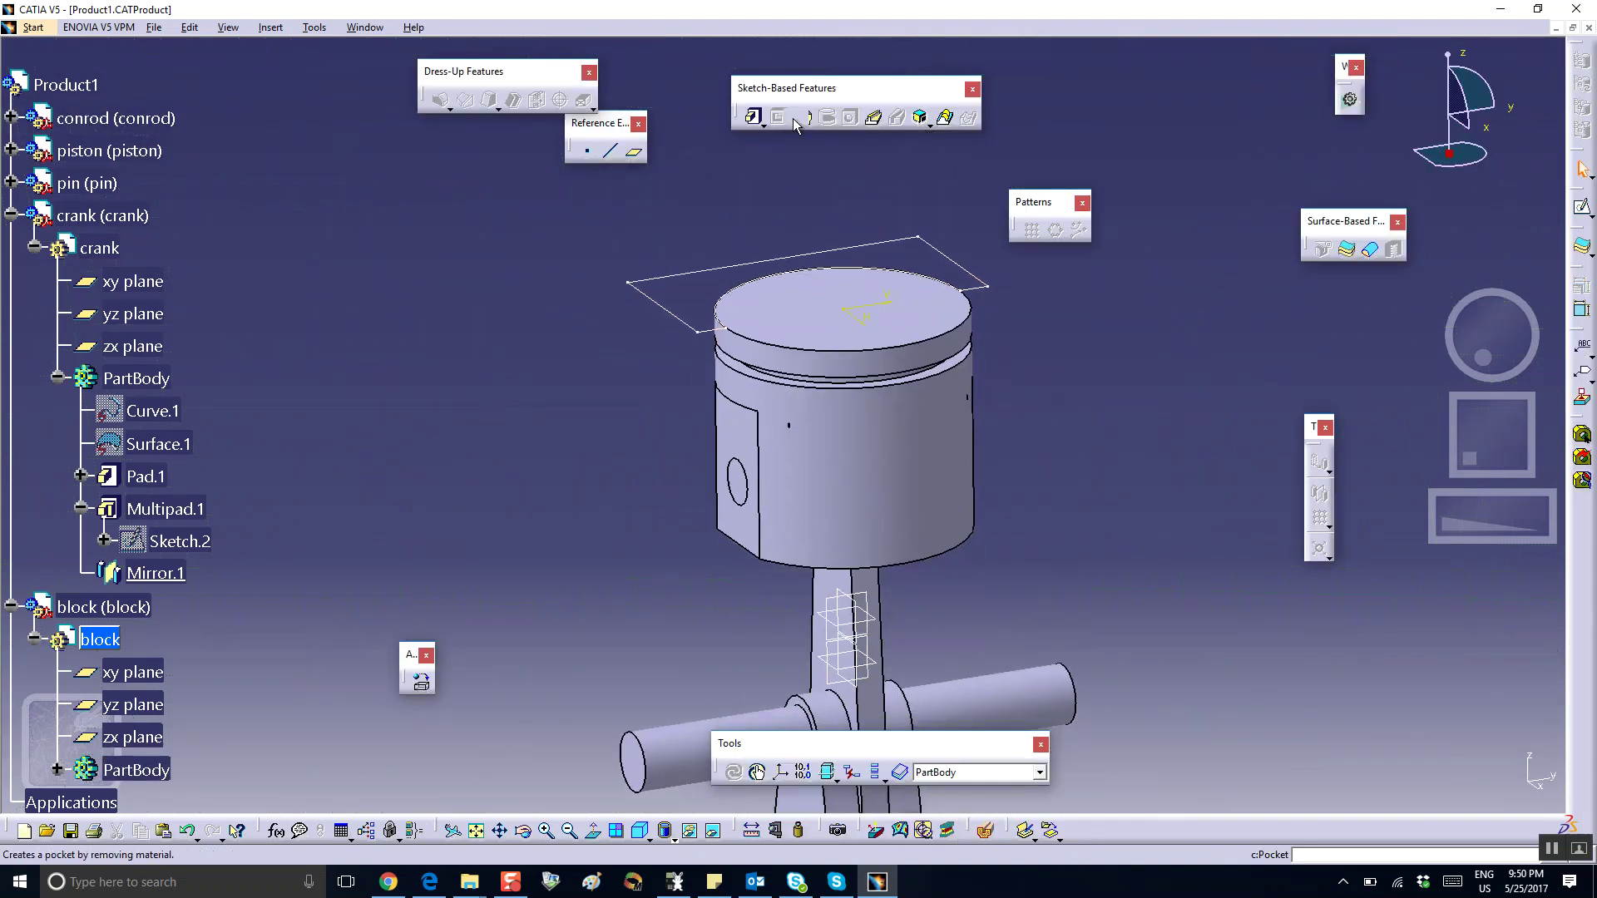
Pad the block sketch in the reversed direction with a length of 4.787in.
left_click(748, 122)
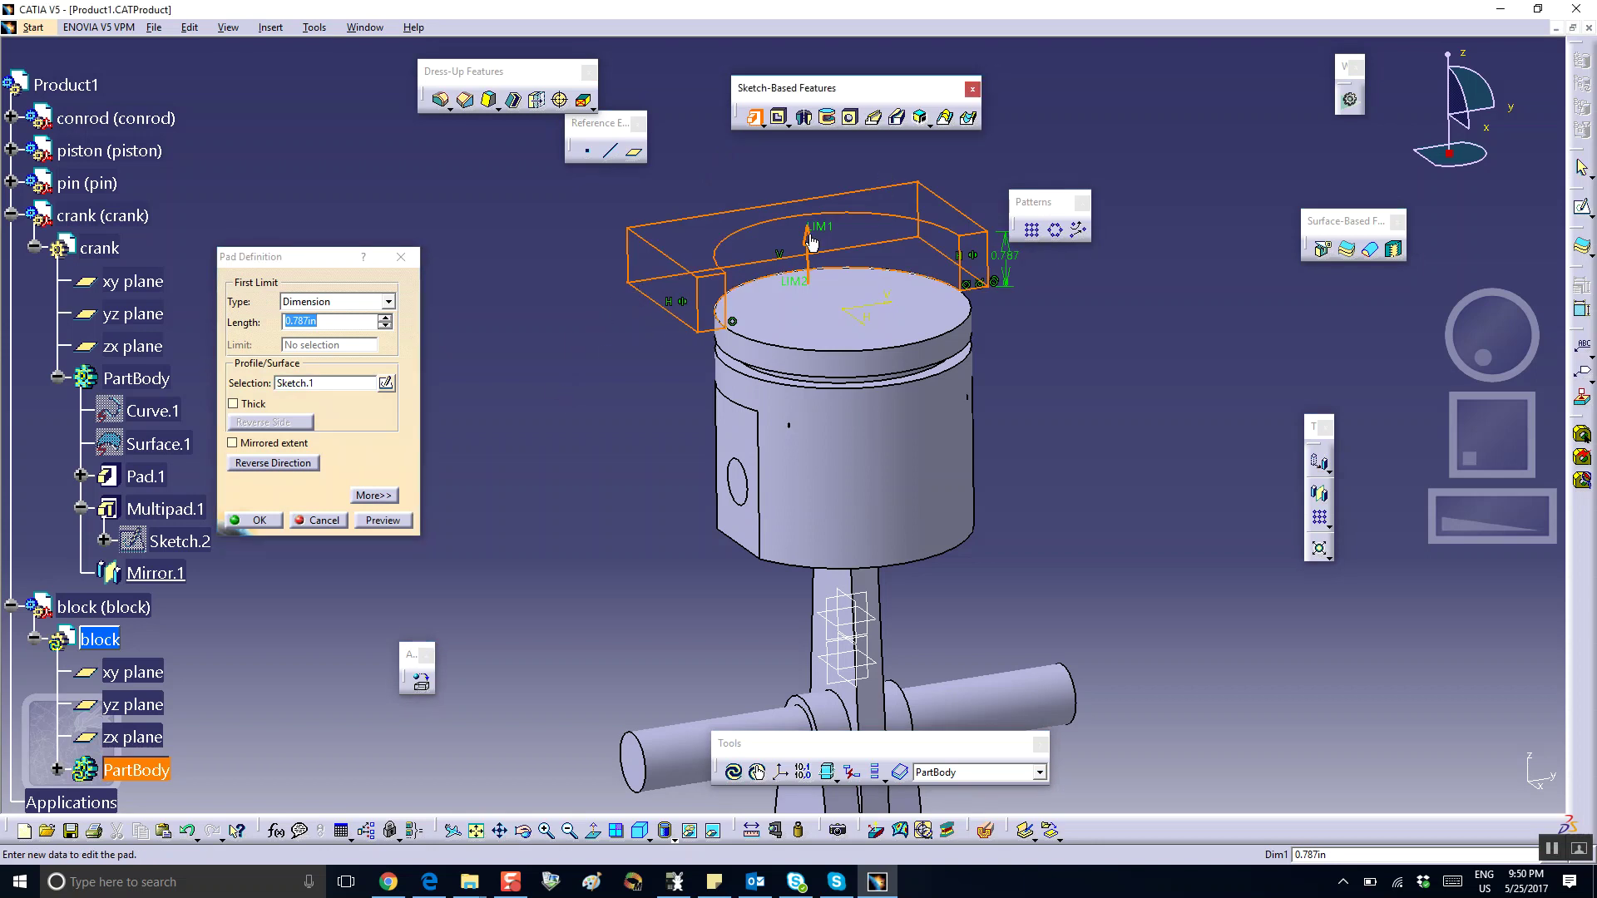
left_click(811, 241)
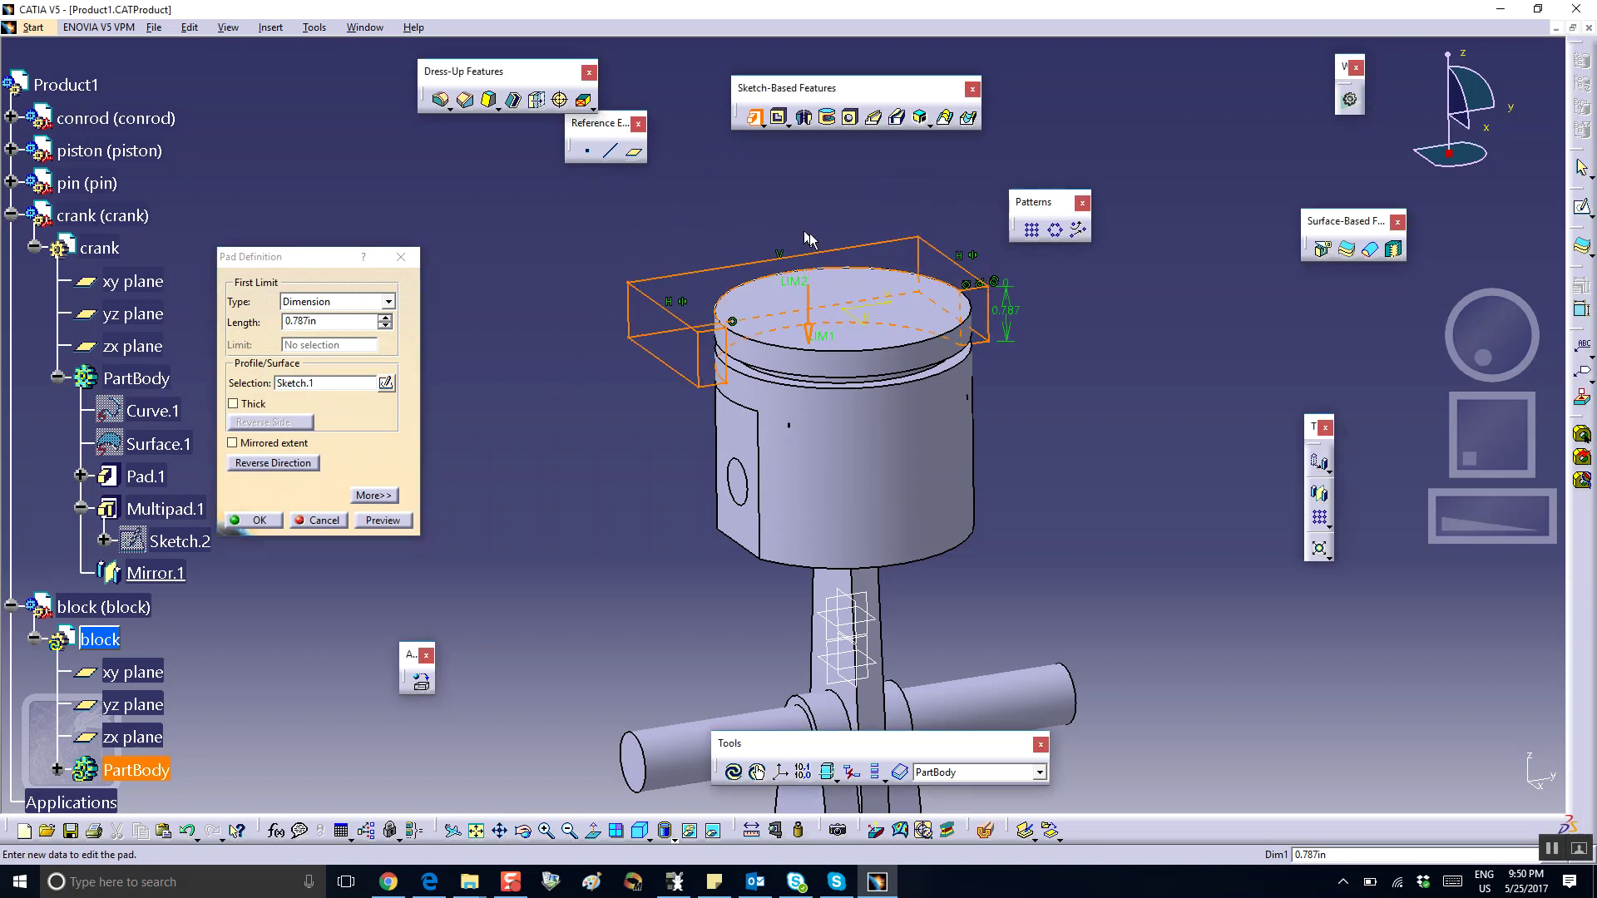
left_click(384, 327)
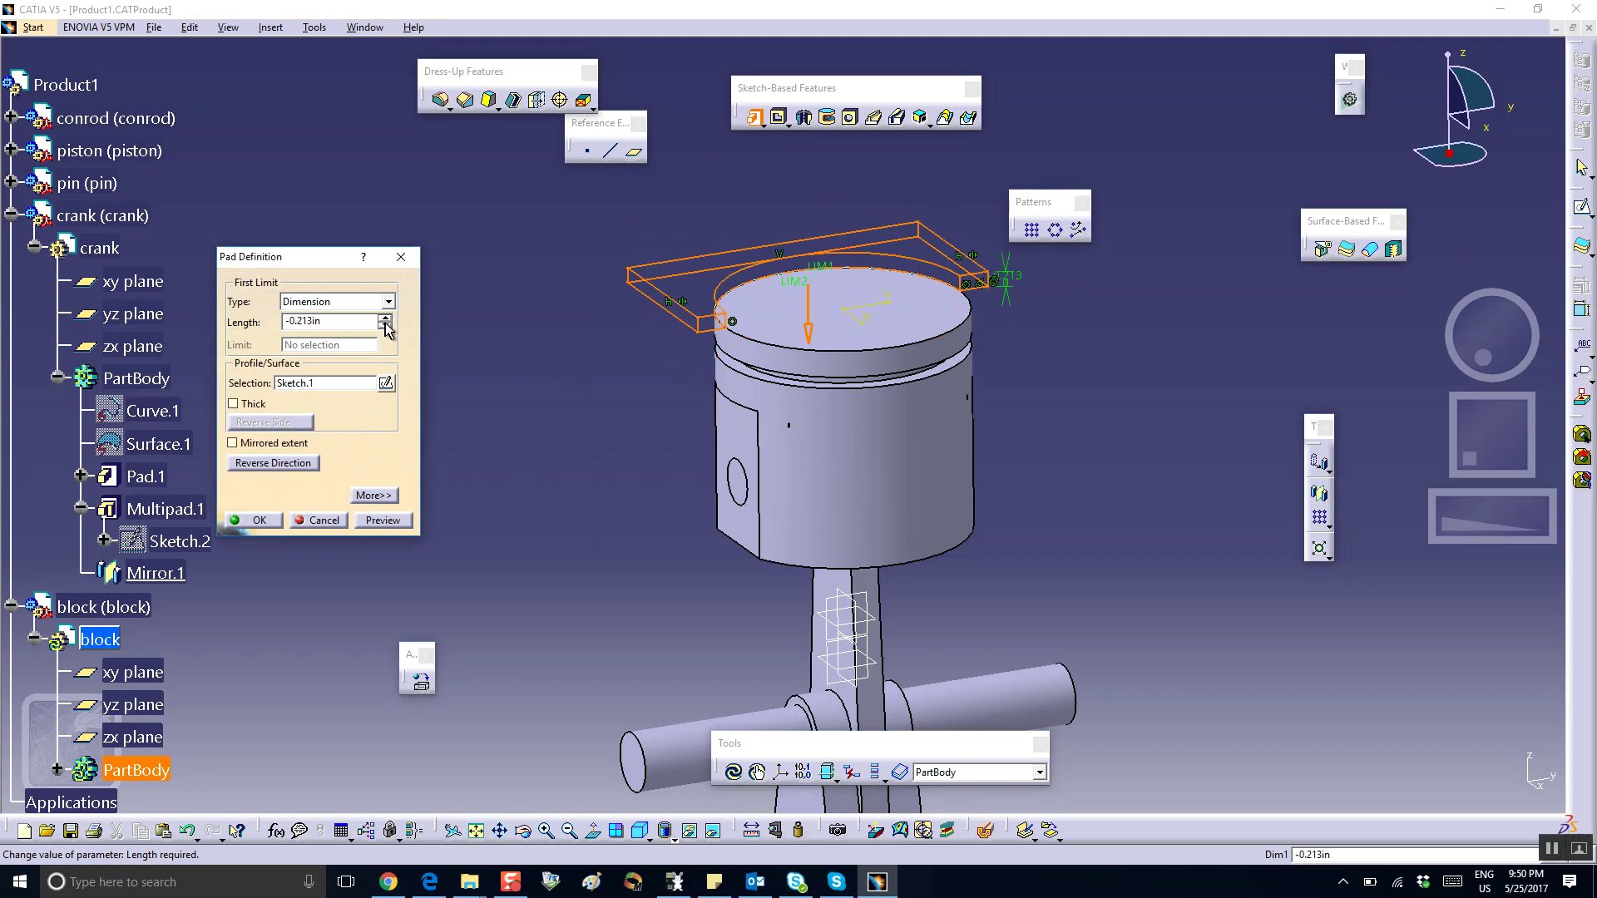
left_click(385, 316)
left_click(385, 317)
left_click(385, 316)
left_click(386, 317)
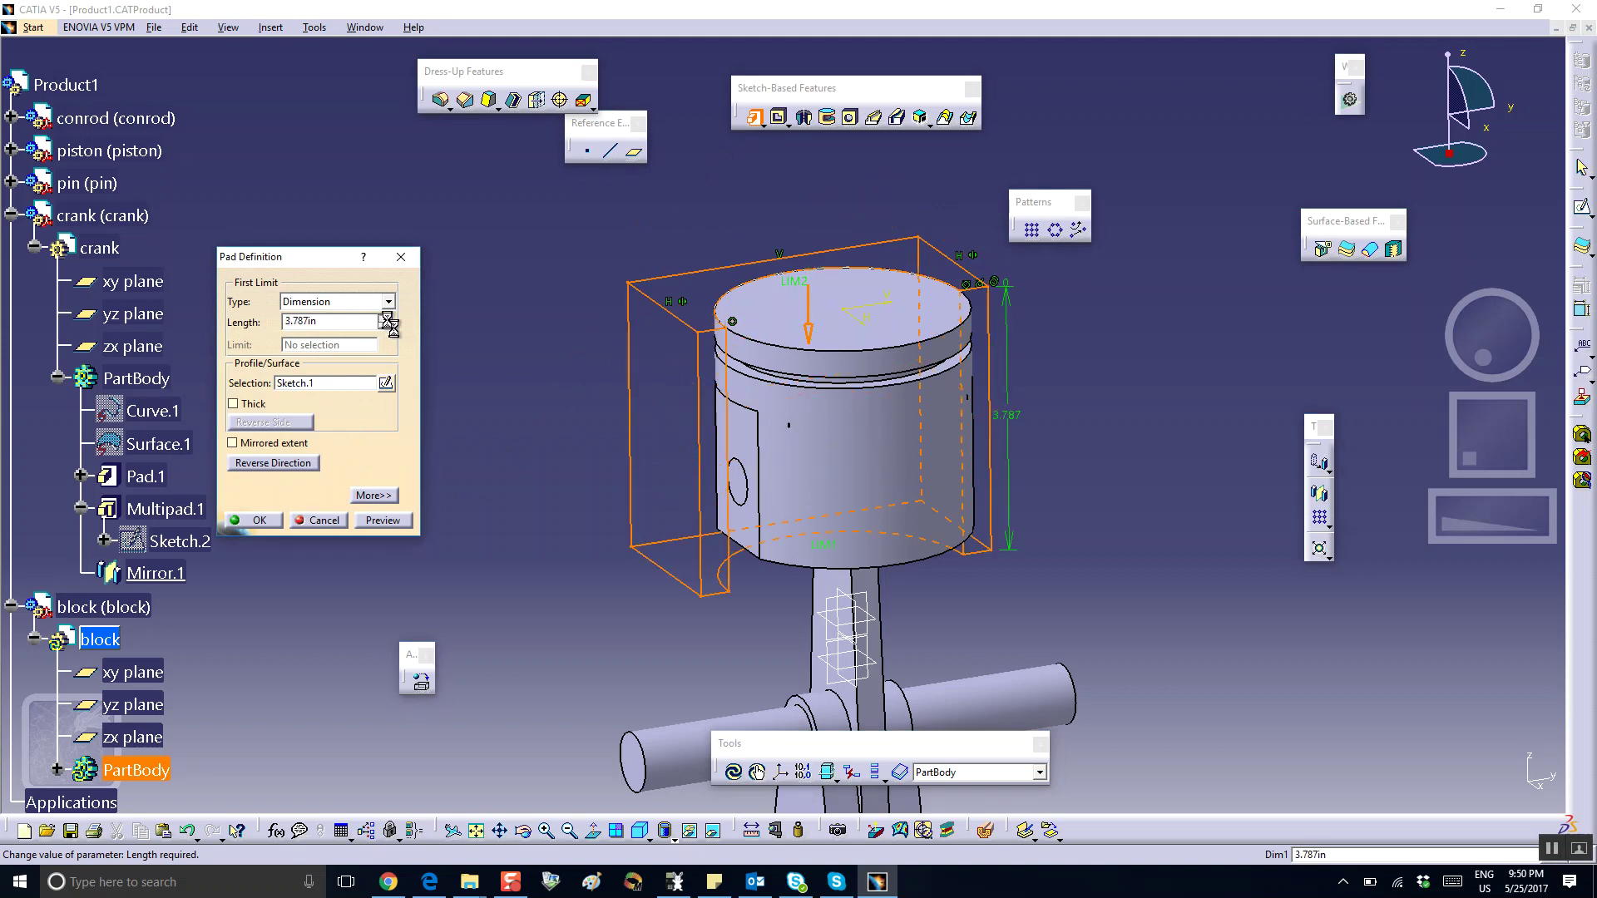
left_click(385, 317)
middle_click_drag(669, 455, 678, 295)
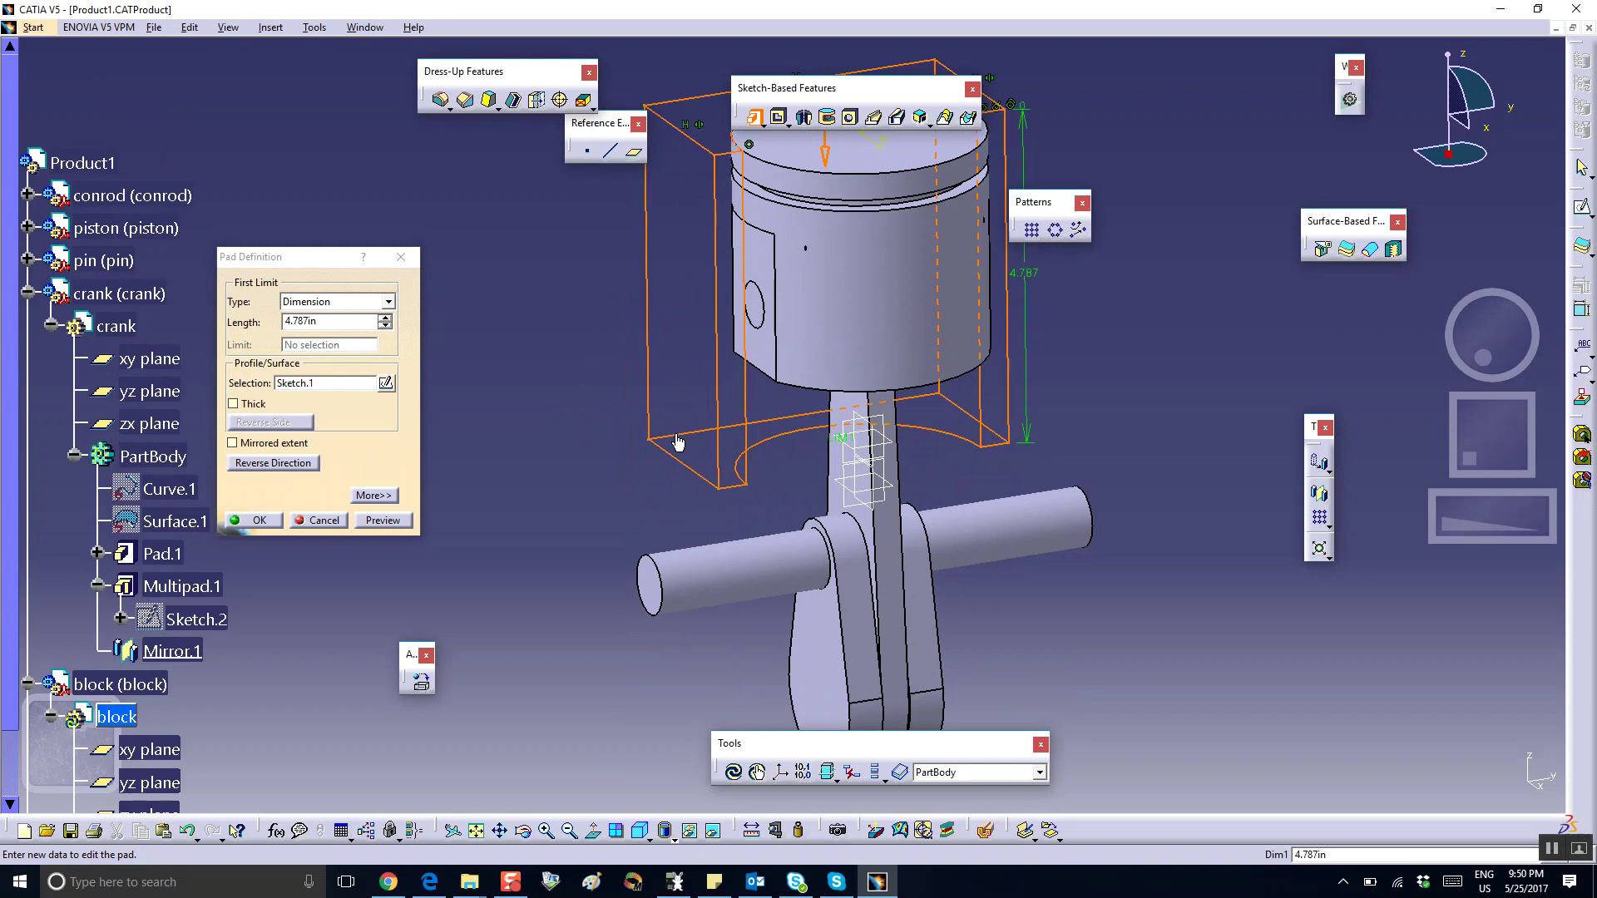
middle_click_drag(718, 346, 672, 441)
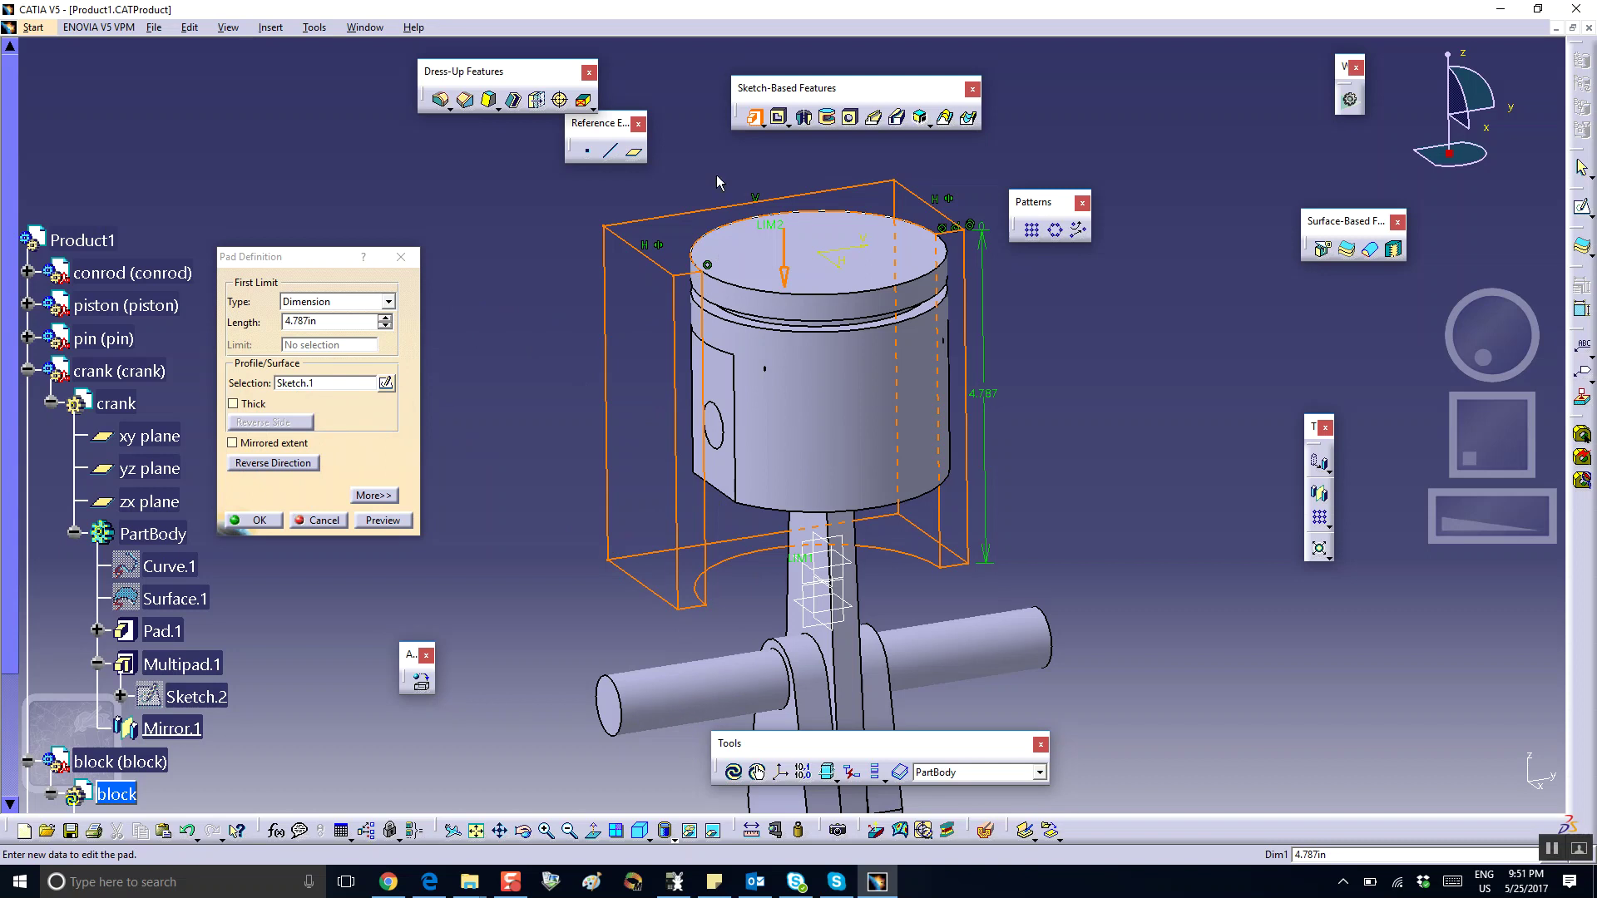
Show the second-limit options, confirm the housing pad, and select its left face.
left_click(371, 495)
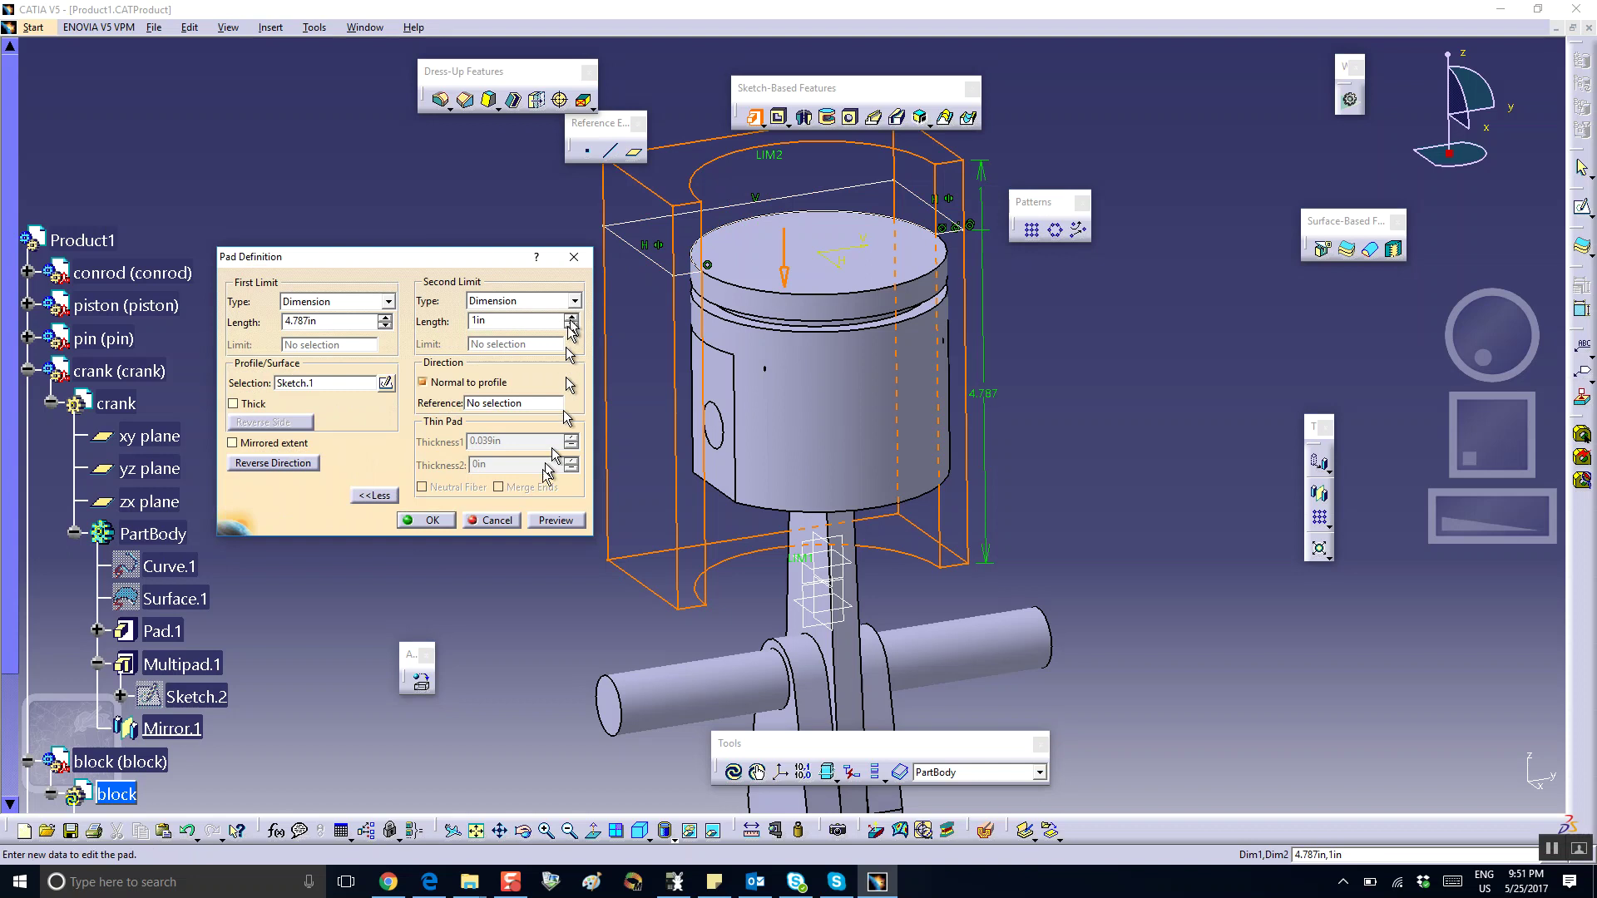
left_click(426, 520)
middle_click_drag(516, 299, 522, 339)
left_click(676, 440)
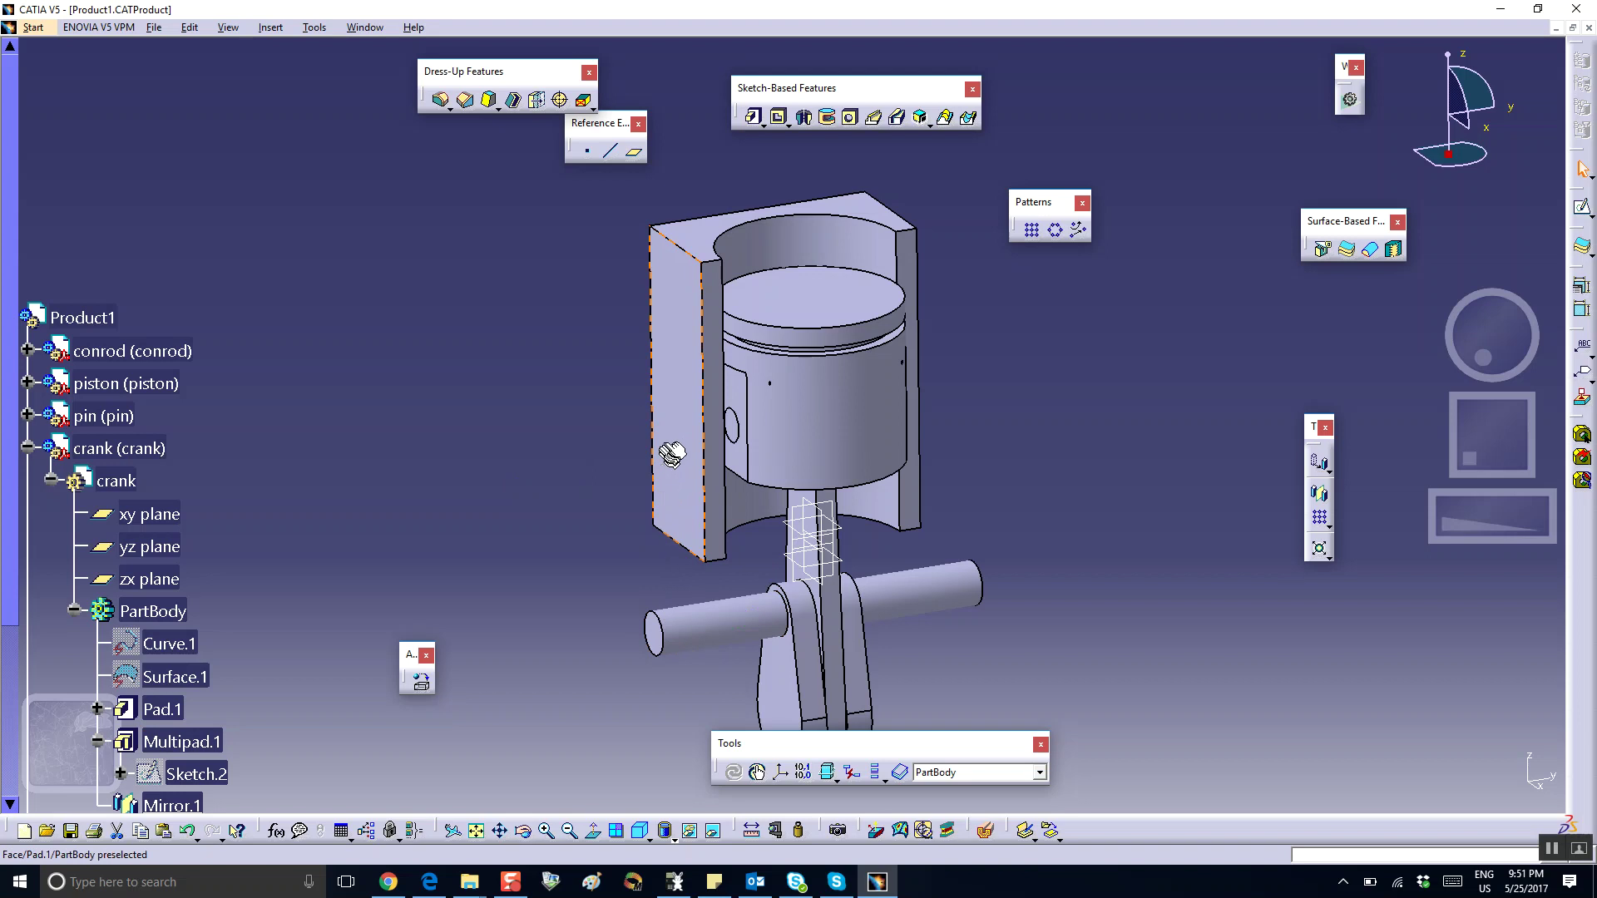
Sketch on the housing's left face by projecting the crank pin's end edge as a circle.
left_click(1584, 210)
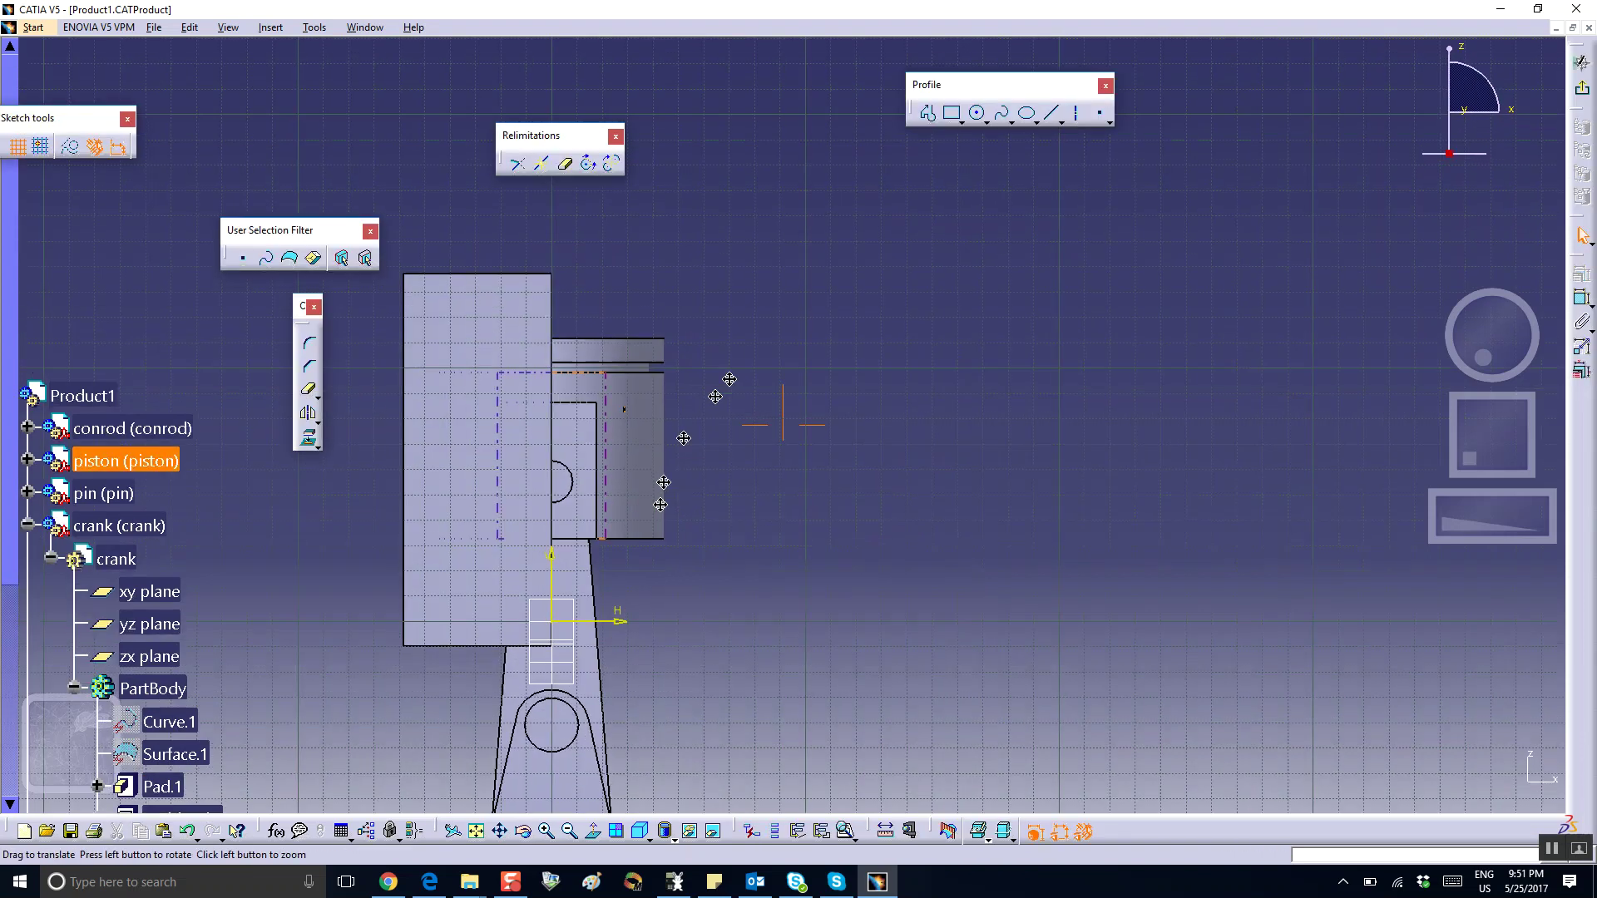
middle_click_drag(838, 314, 707, 574)
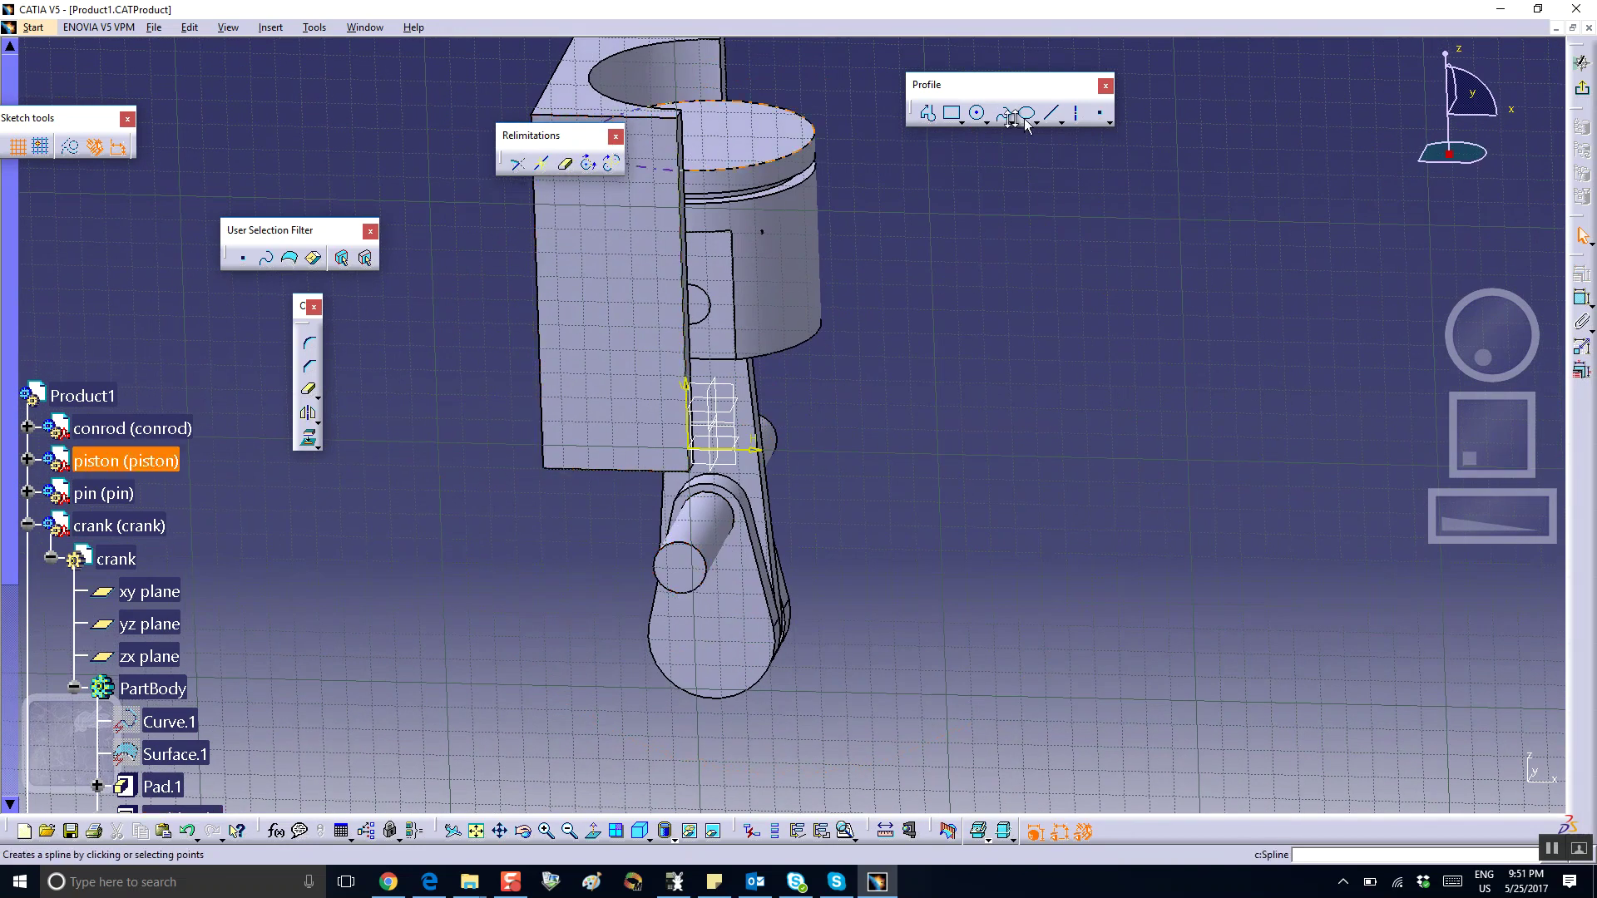
left_click(317, 443)
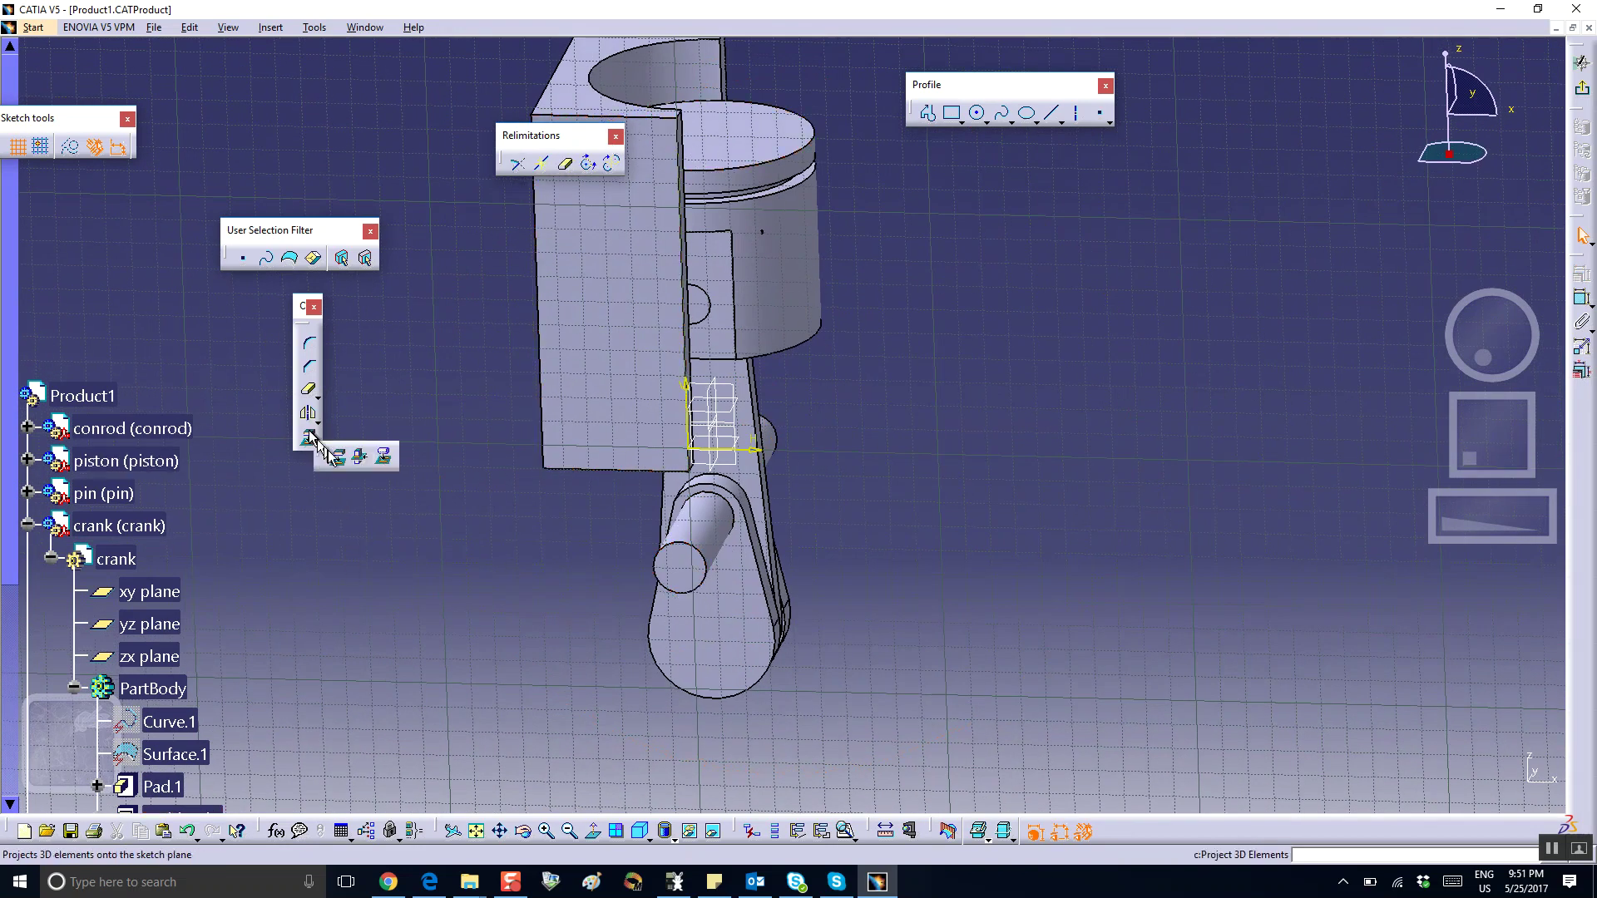
left_click(336, 460)
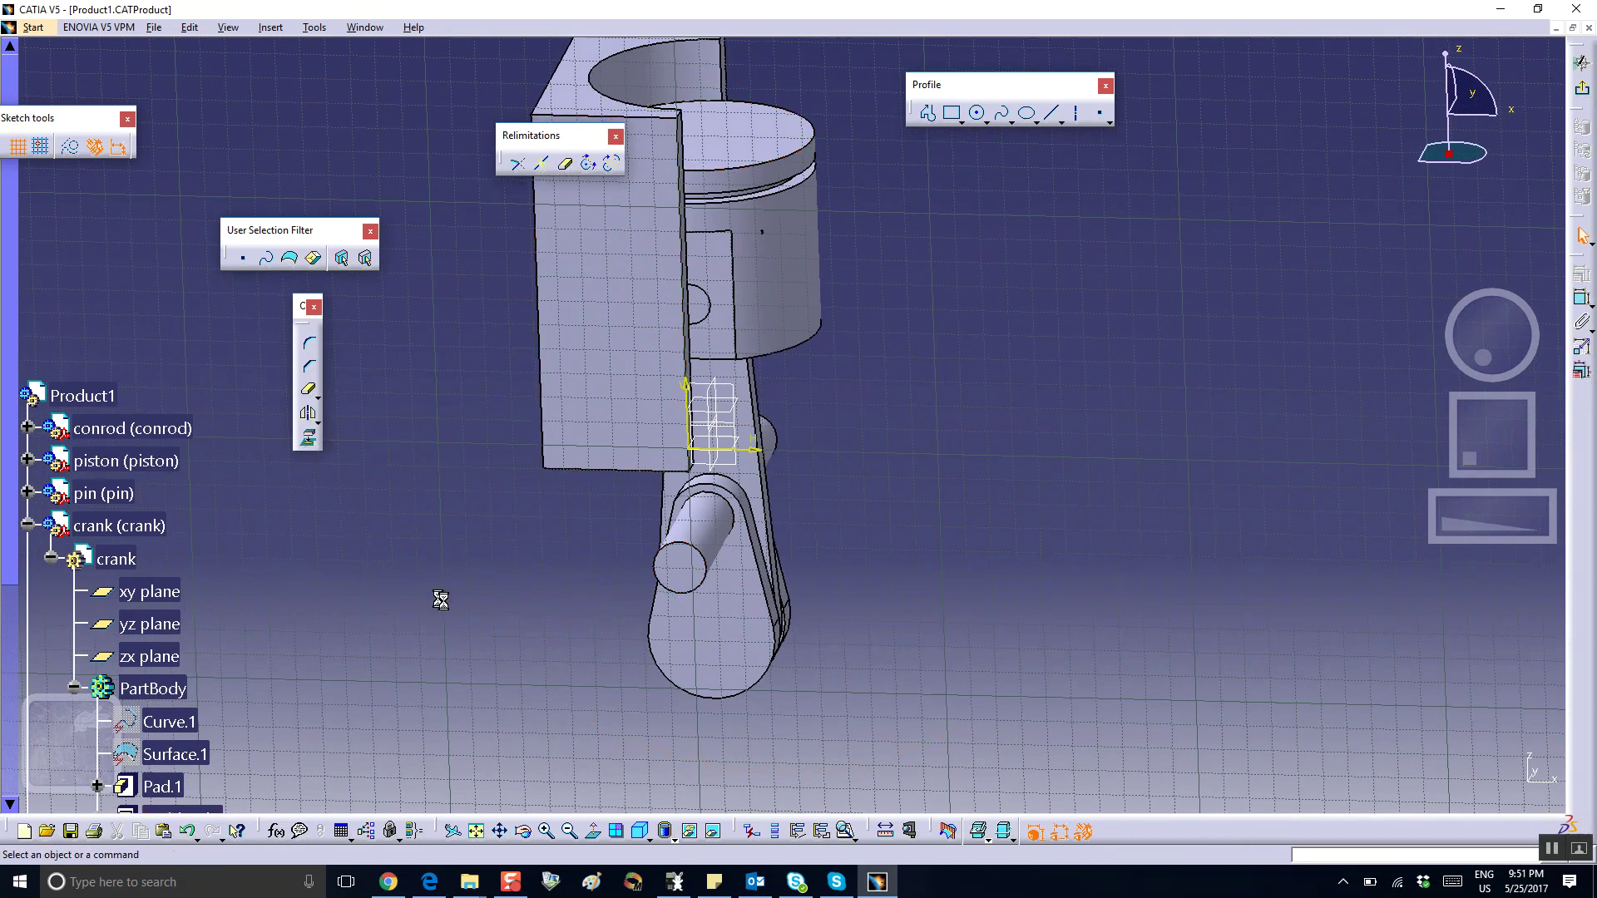
left_click(687, 596)
left_click(1582, 62)
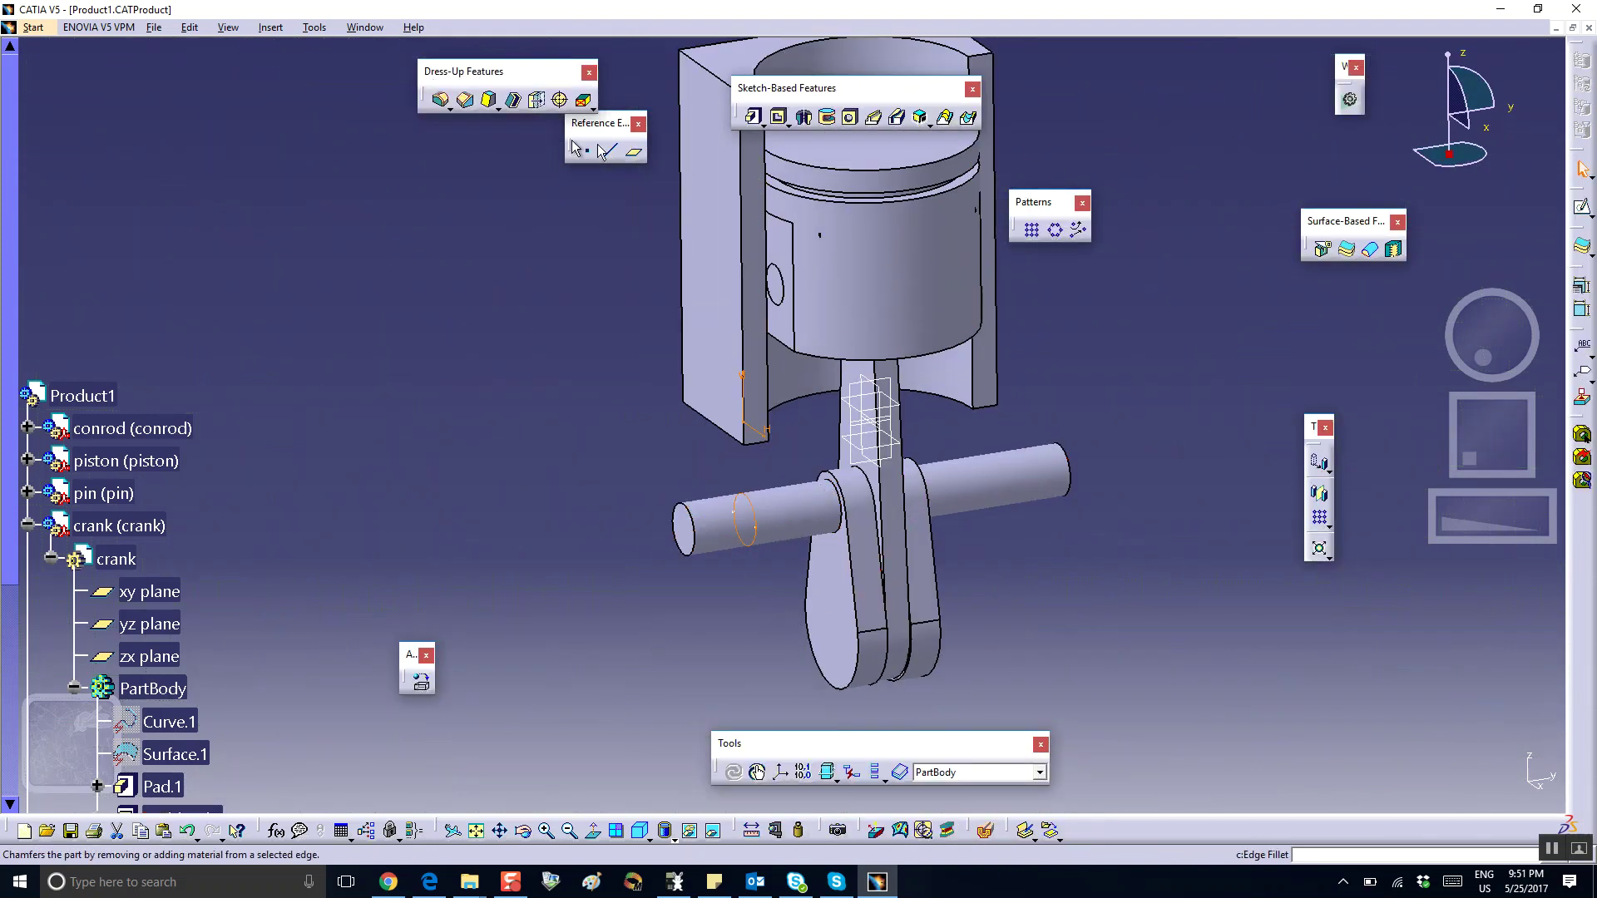
Pad Sketch.2 to 0.3in, fixing the syntax error from entering ',3'.
left_click(754, 117)
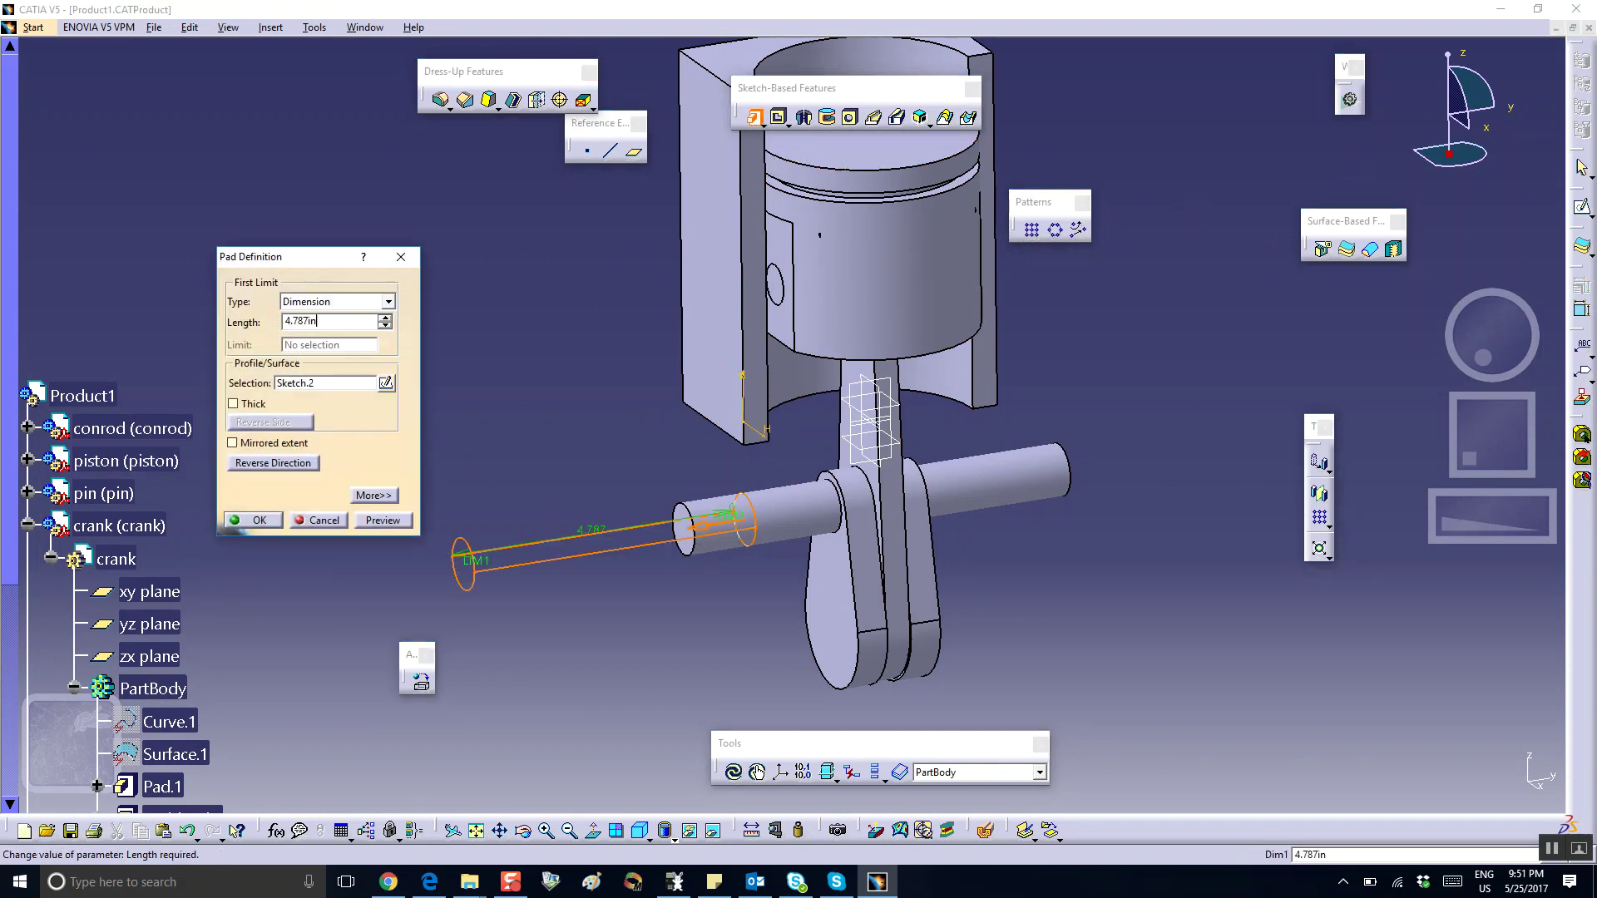
left_click_drag(317, 321, 279, 325)
type(",3")
left_click(255, 521)
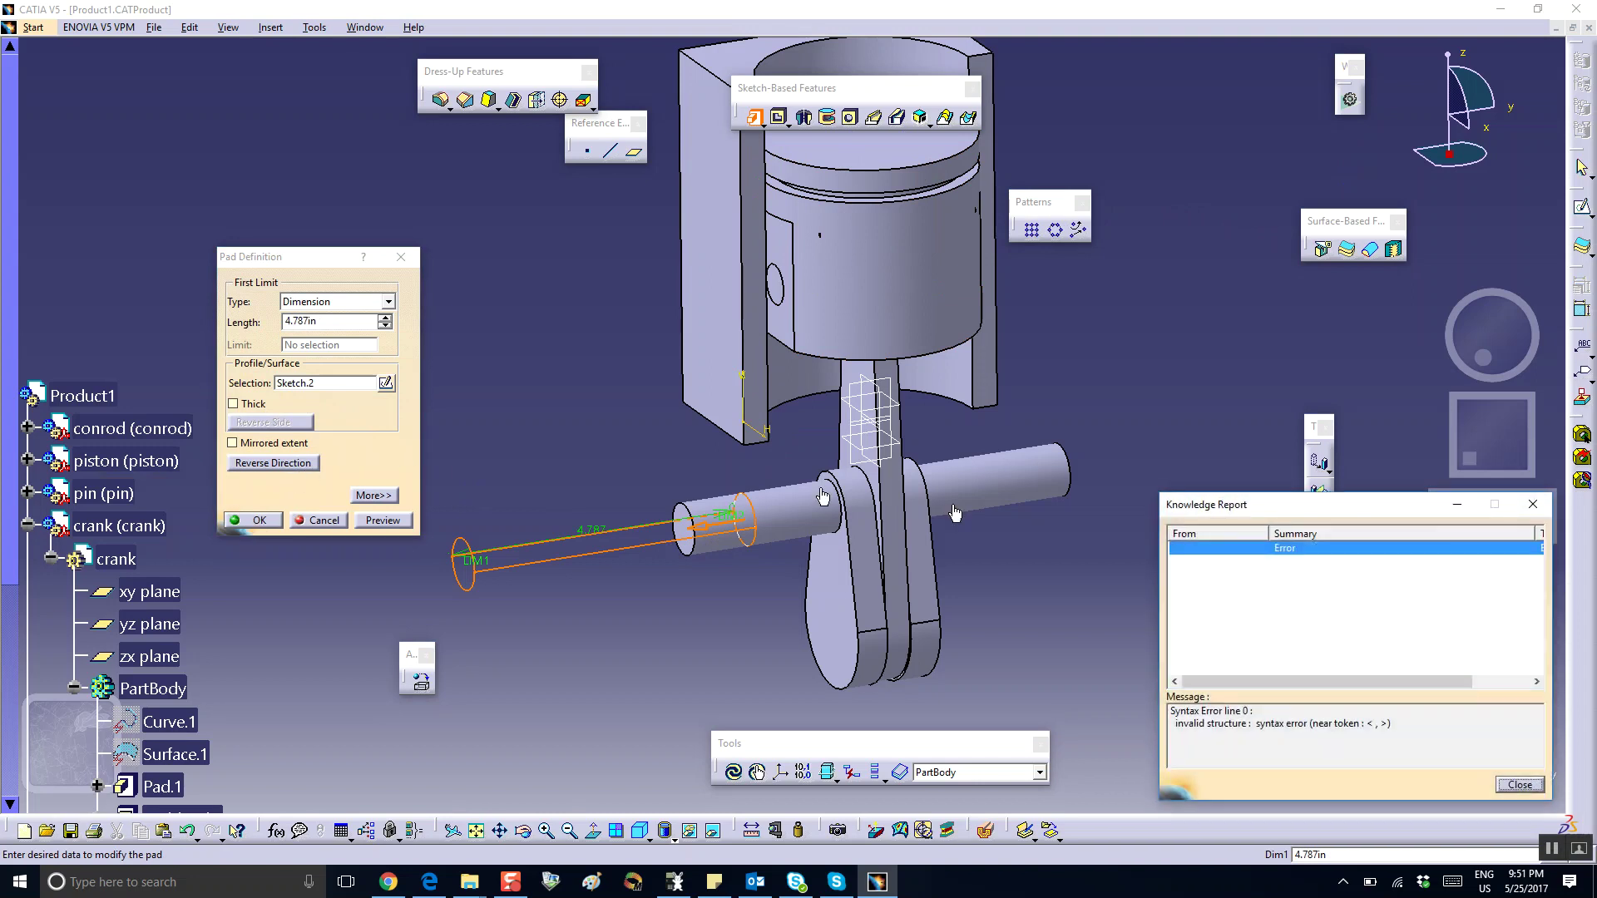
left_click(1516, 786)
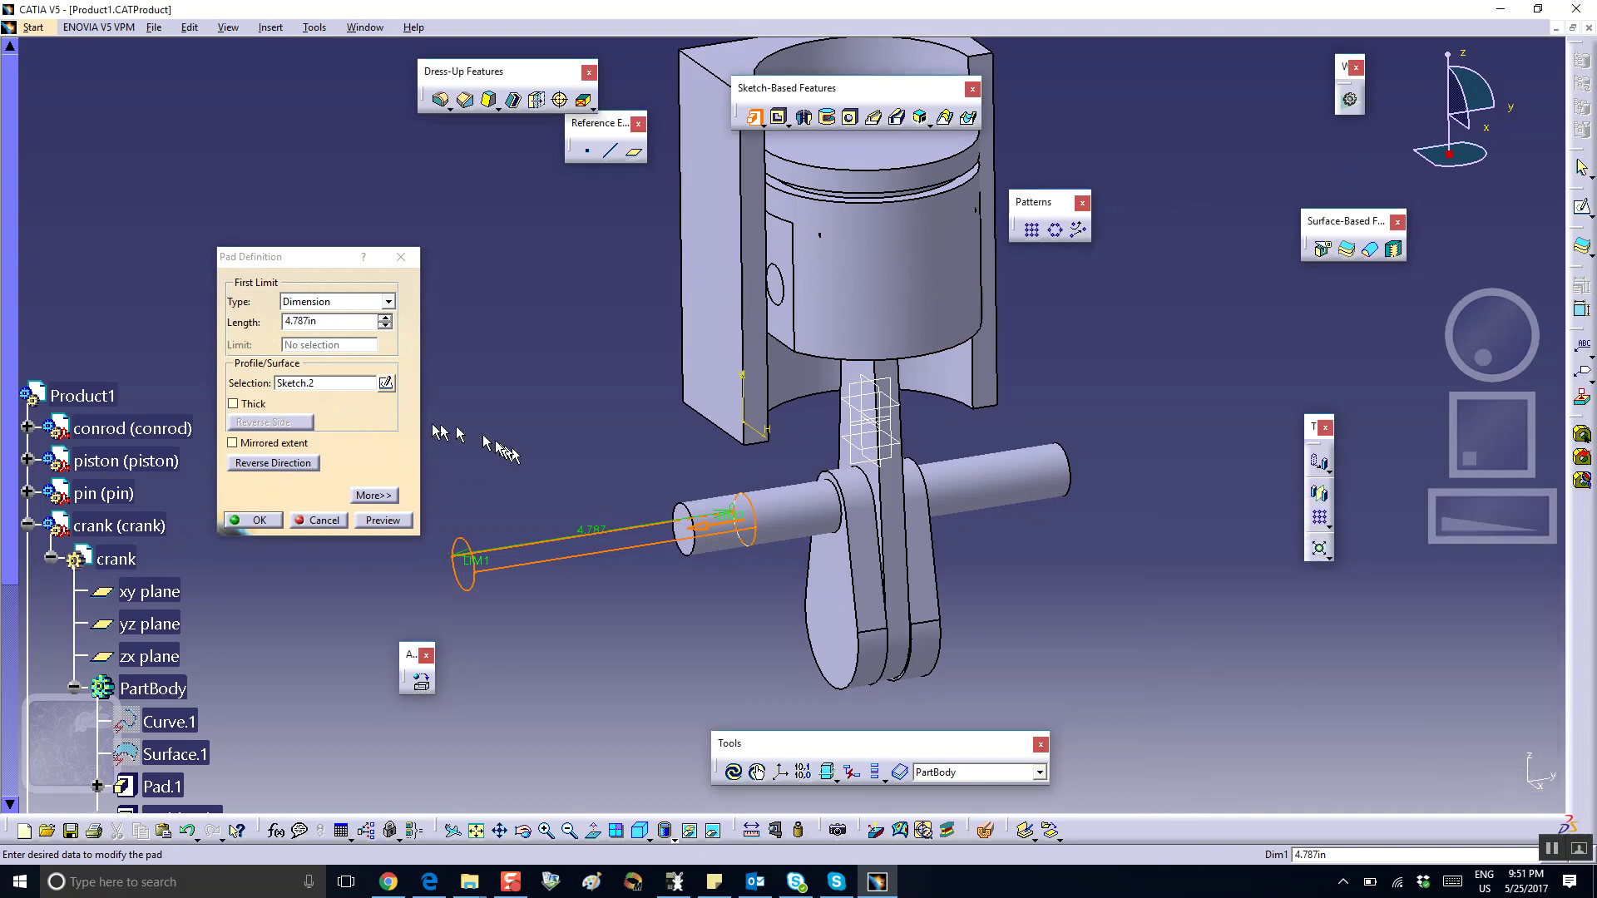
left_click_drag(316, 323, 283, 325)
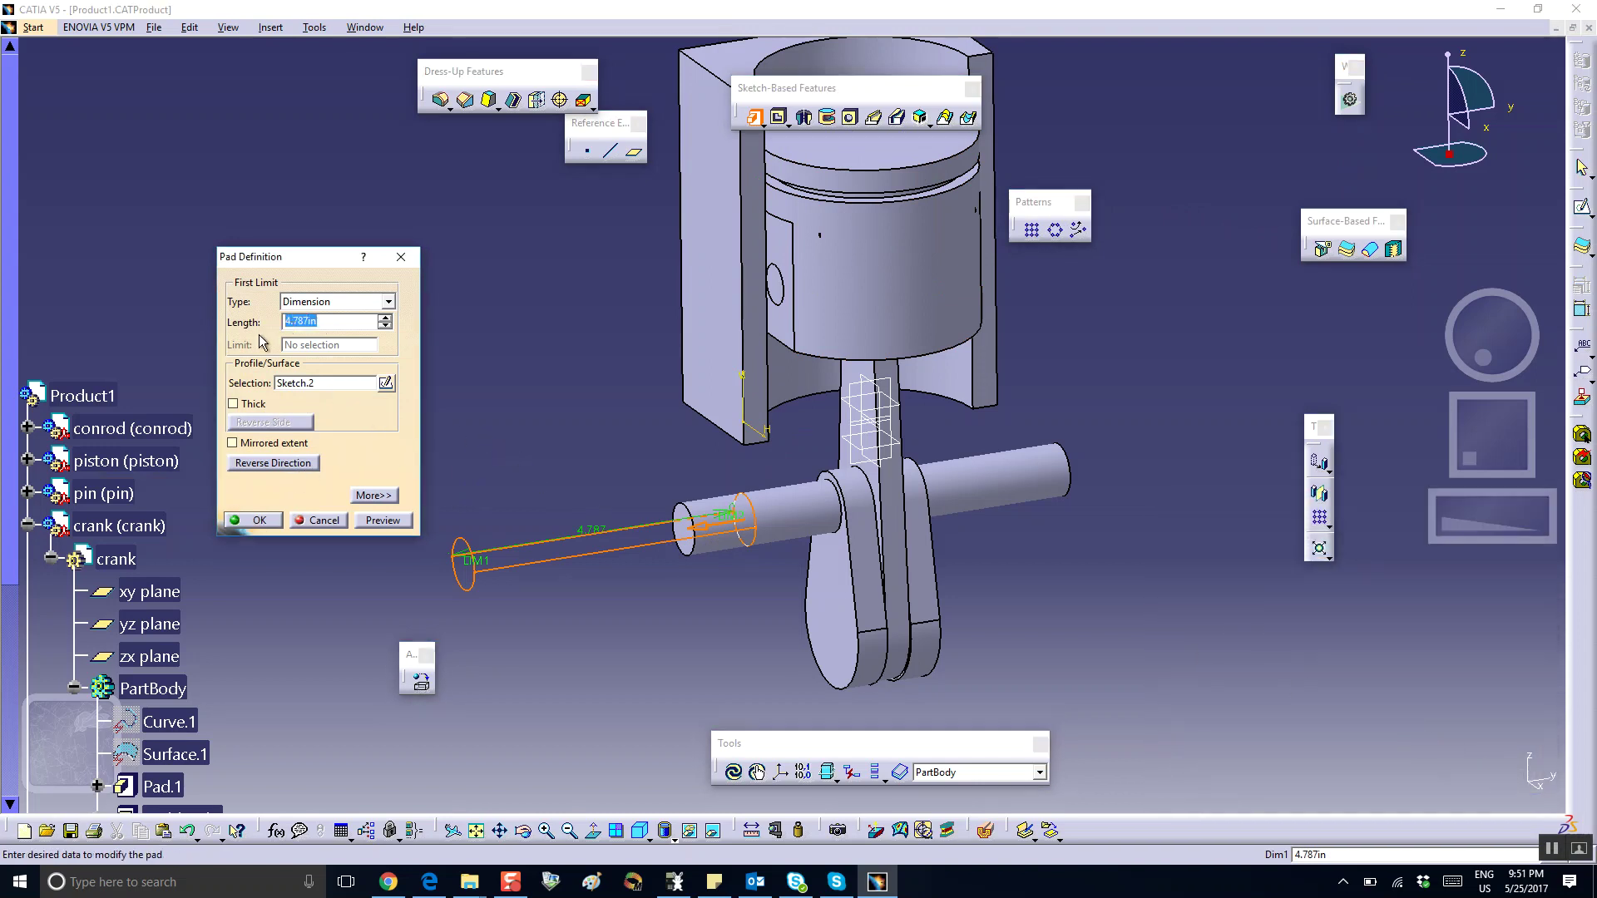
left_click(261, 524)
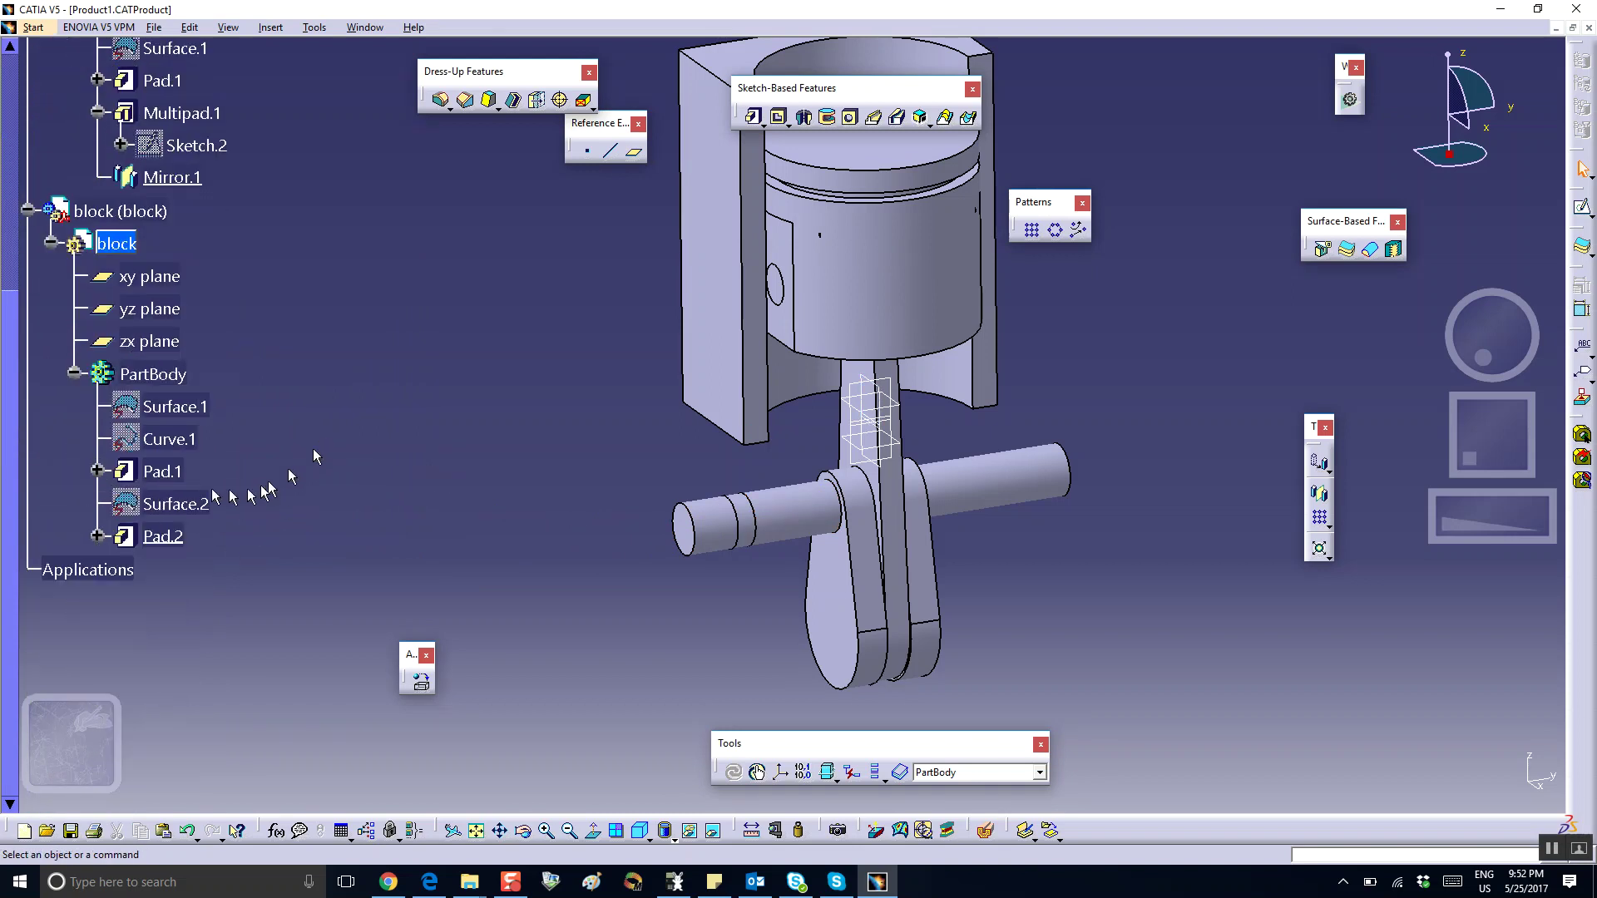
Add a circle of about 0.327in radius around the hole in Sketch.2, making Pad.2 a collar.
left_click(97, 537)
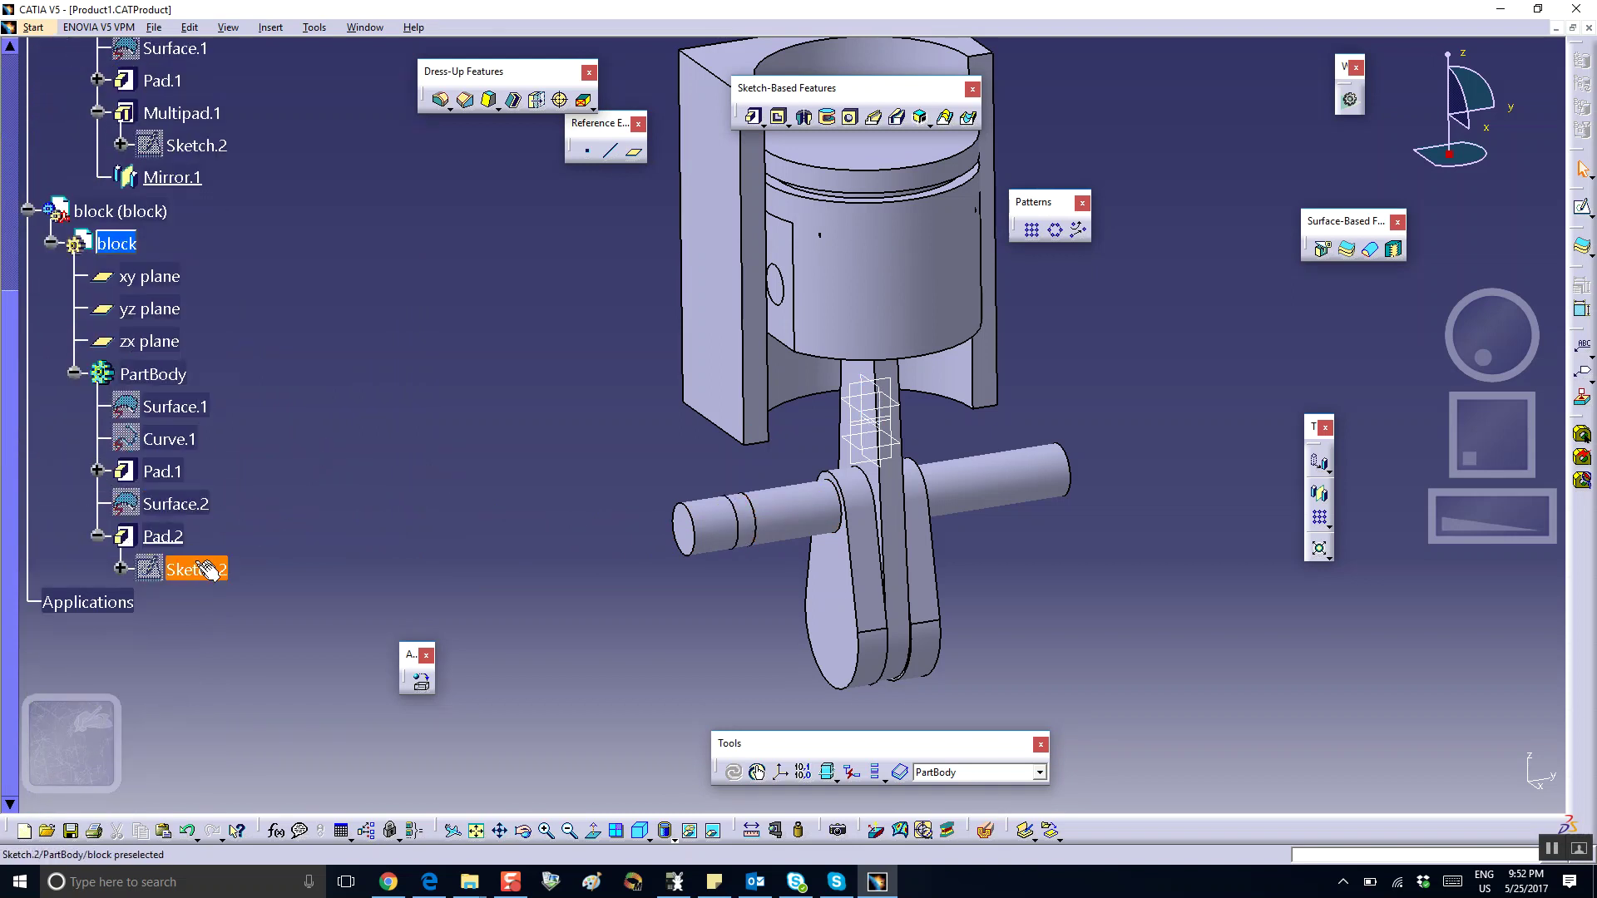
double_click(208, 569)
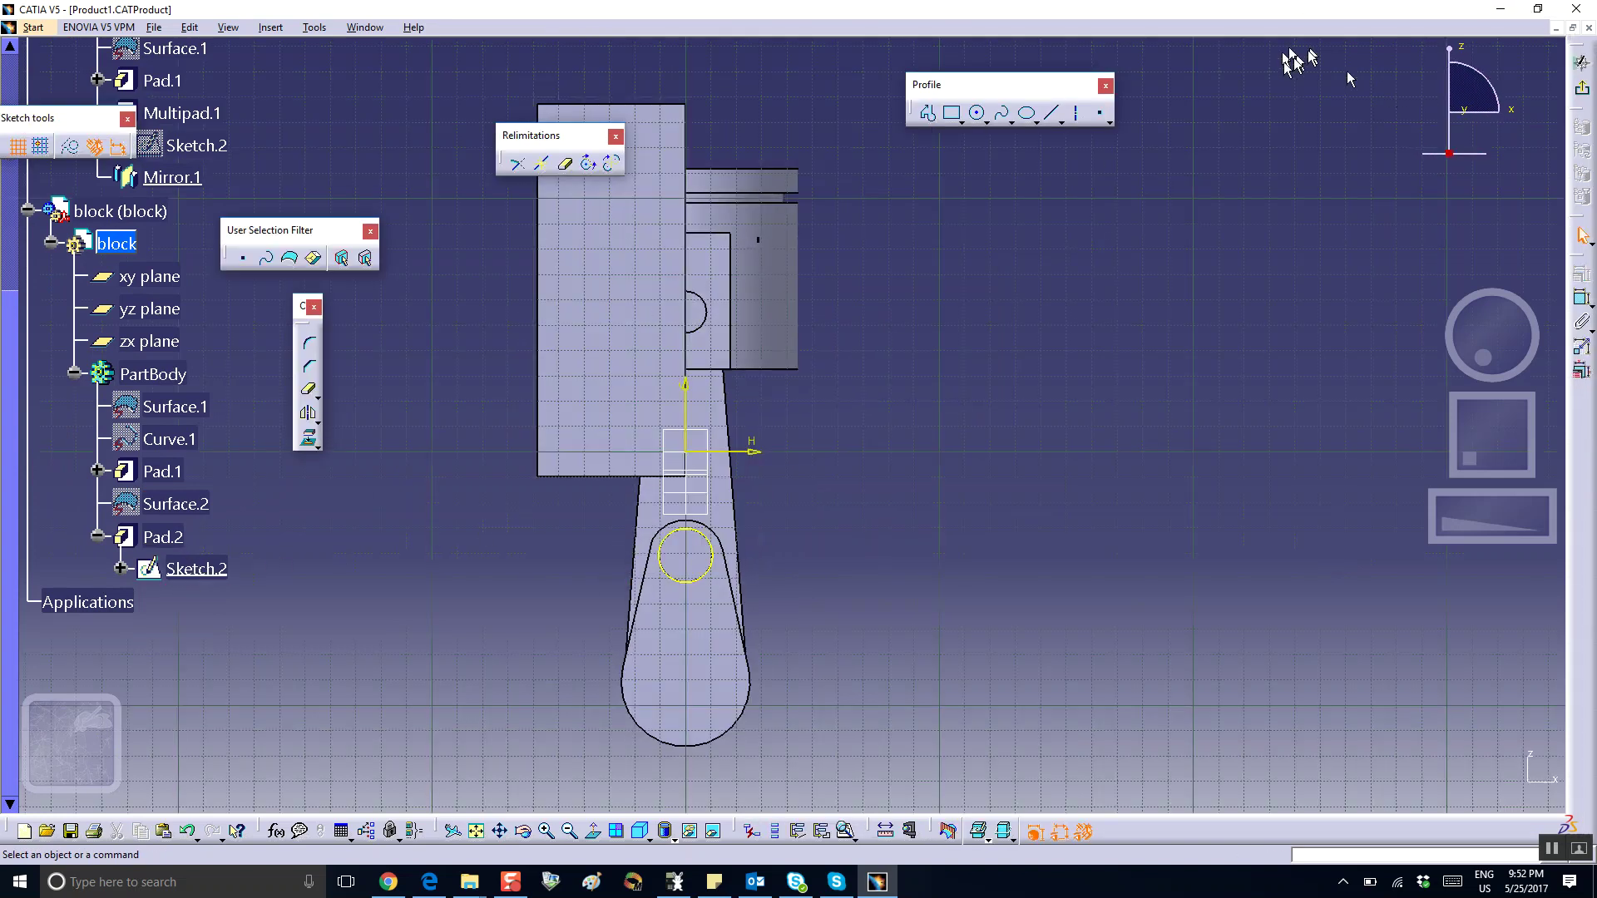
left_click(978, 113)
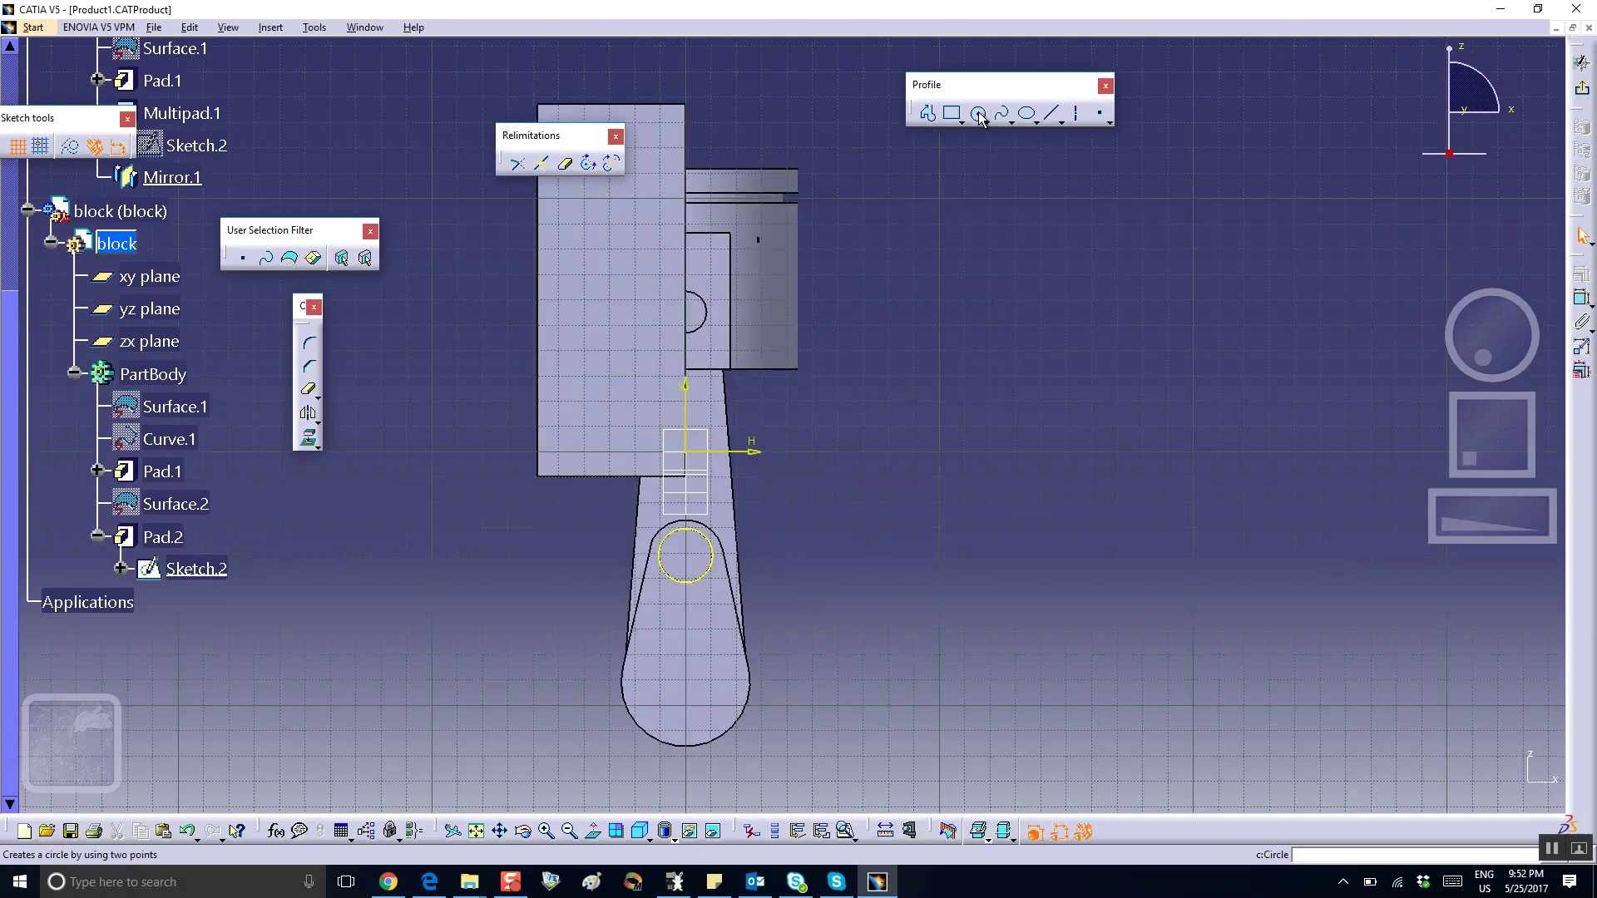
left_click(688, 566)
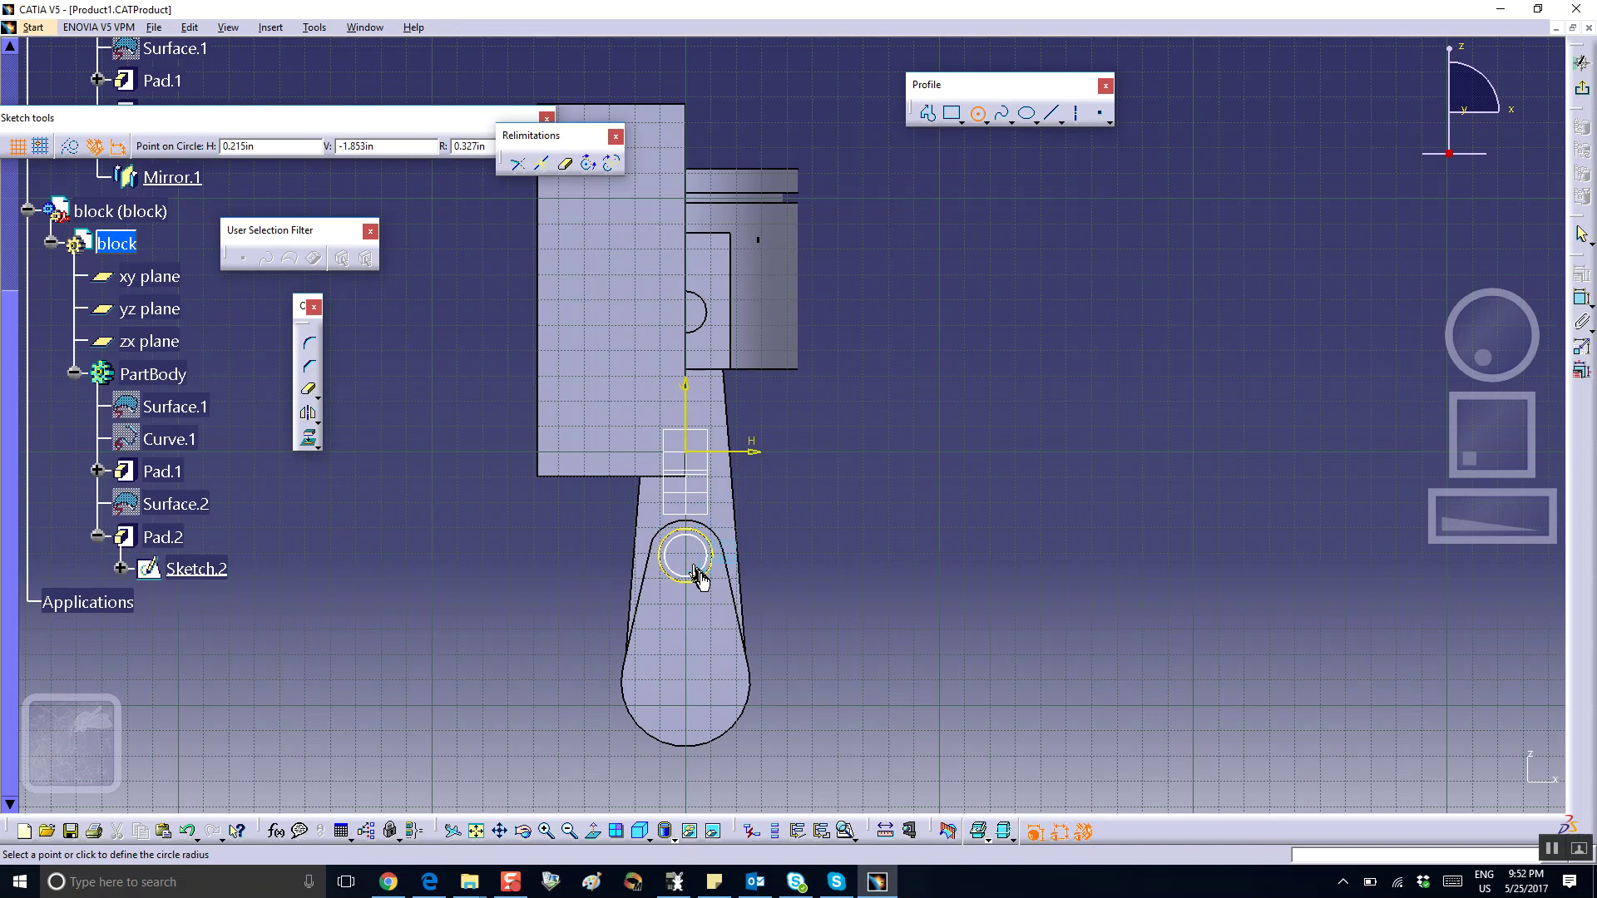
left_click(727, 583)
left_click(727, 585)
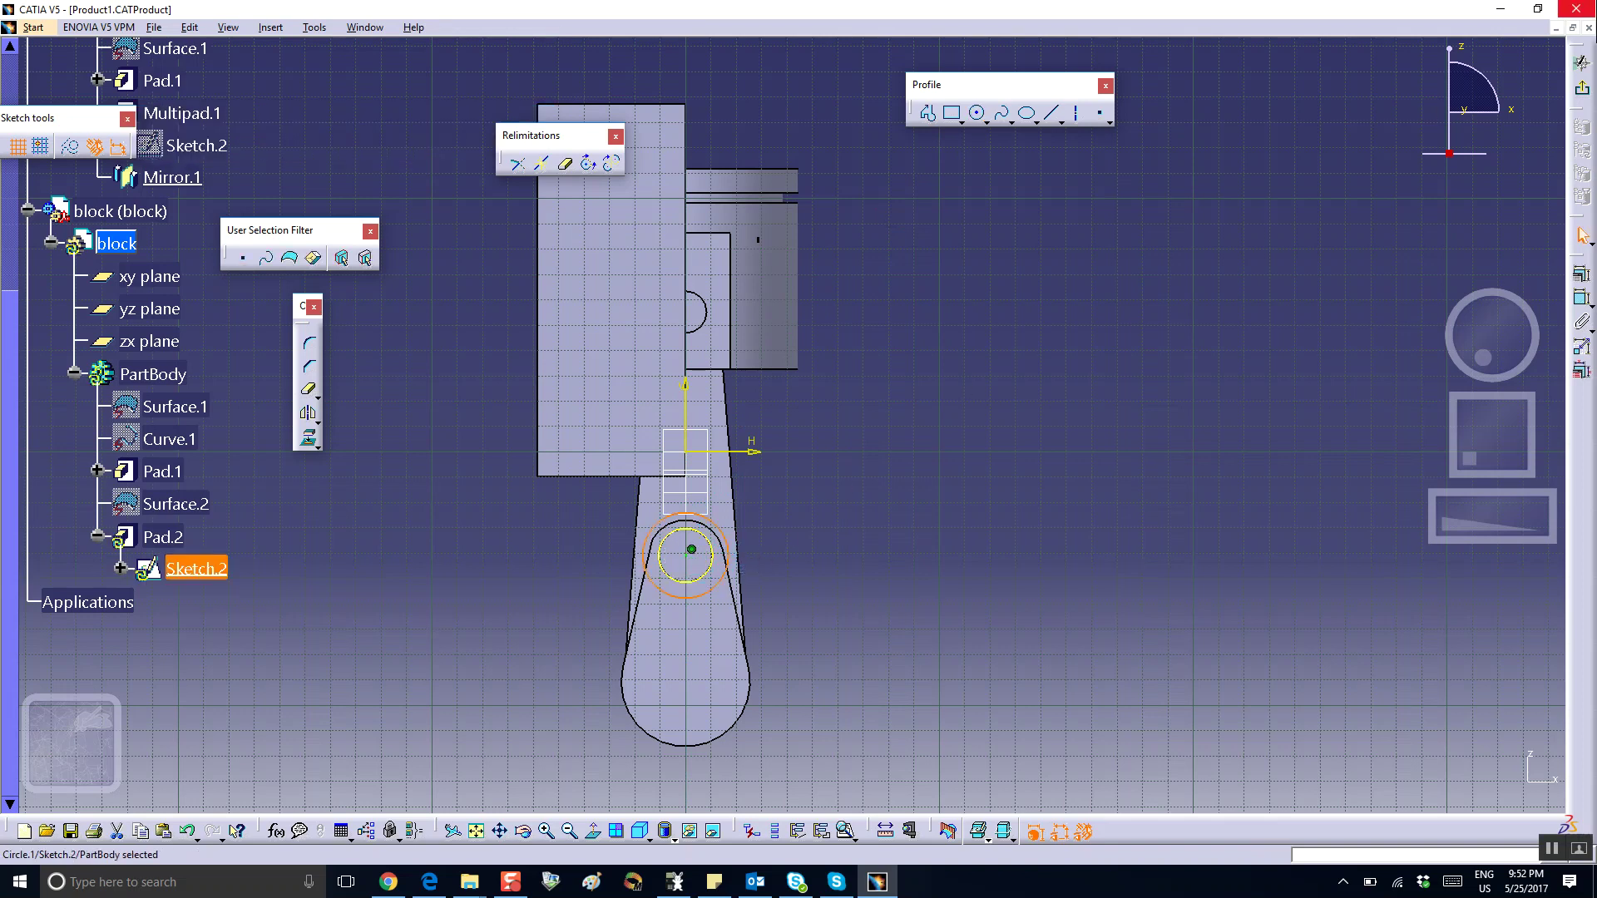
left_click(1576, 71)
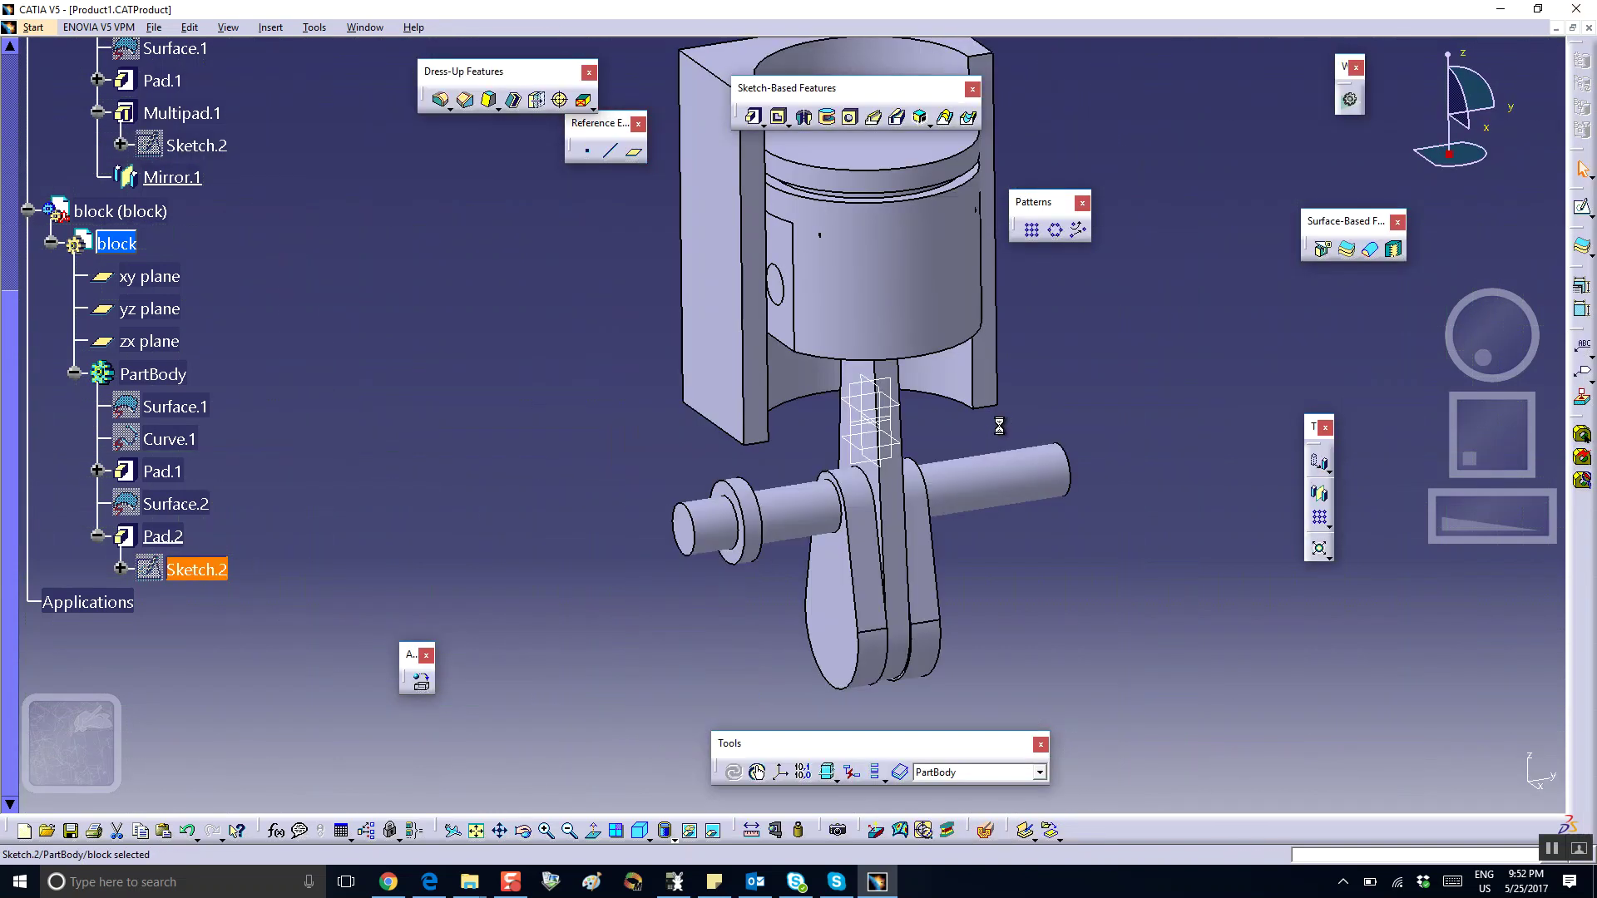
Set the block part's colour to yellow in its Graphic properties.
left_click(666, 448)
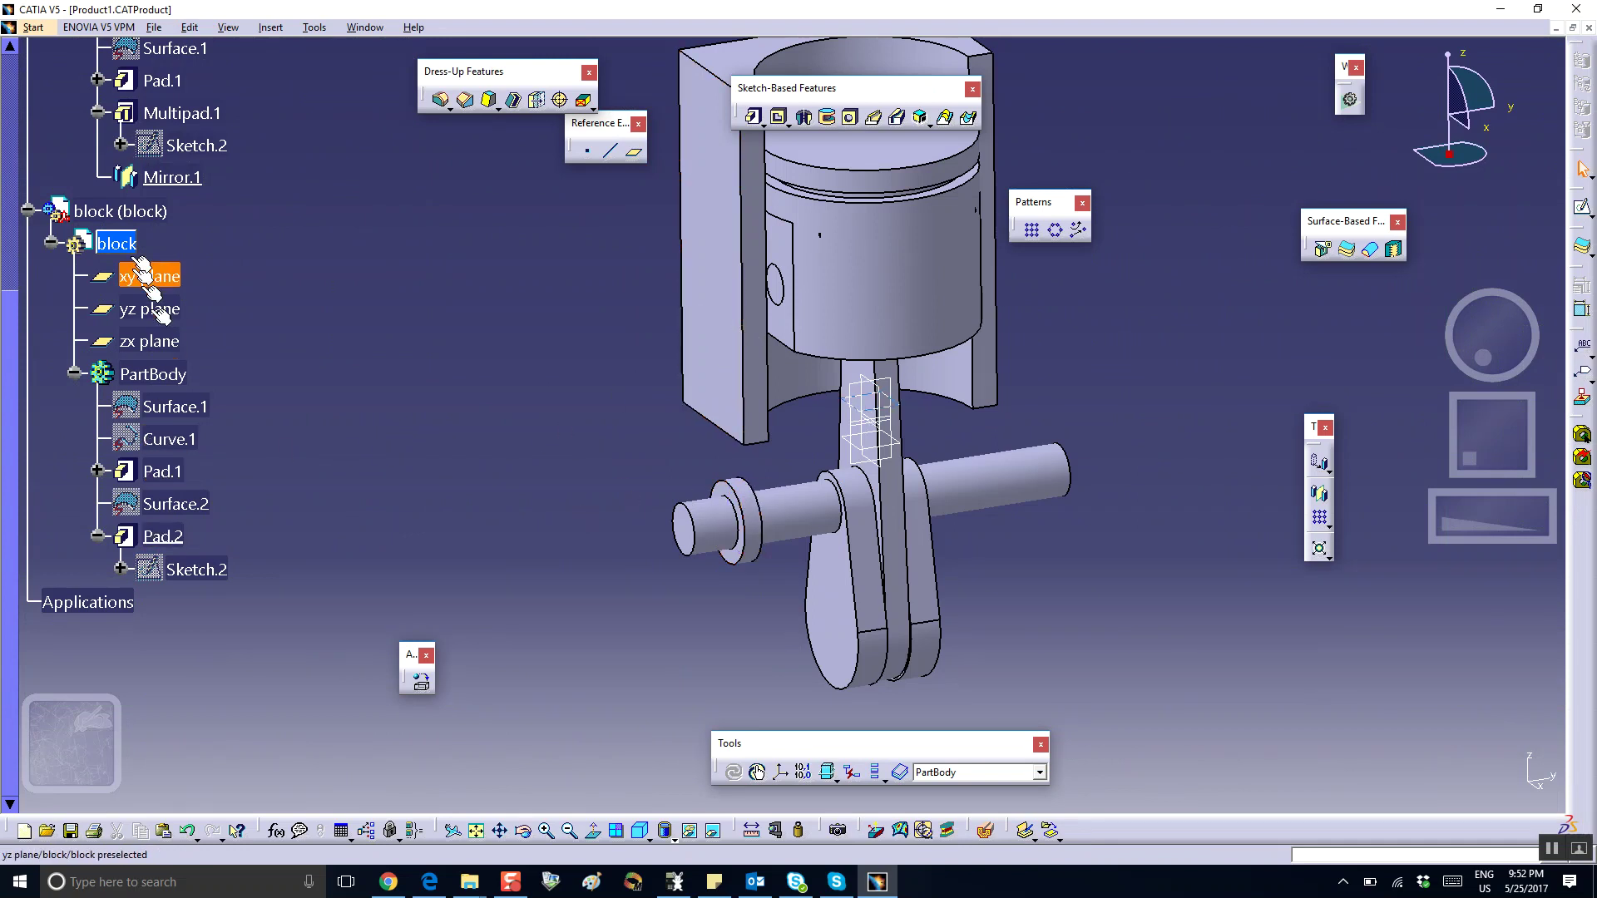
right_click(131, 219)
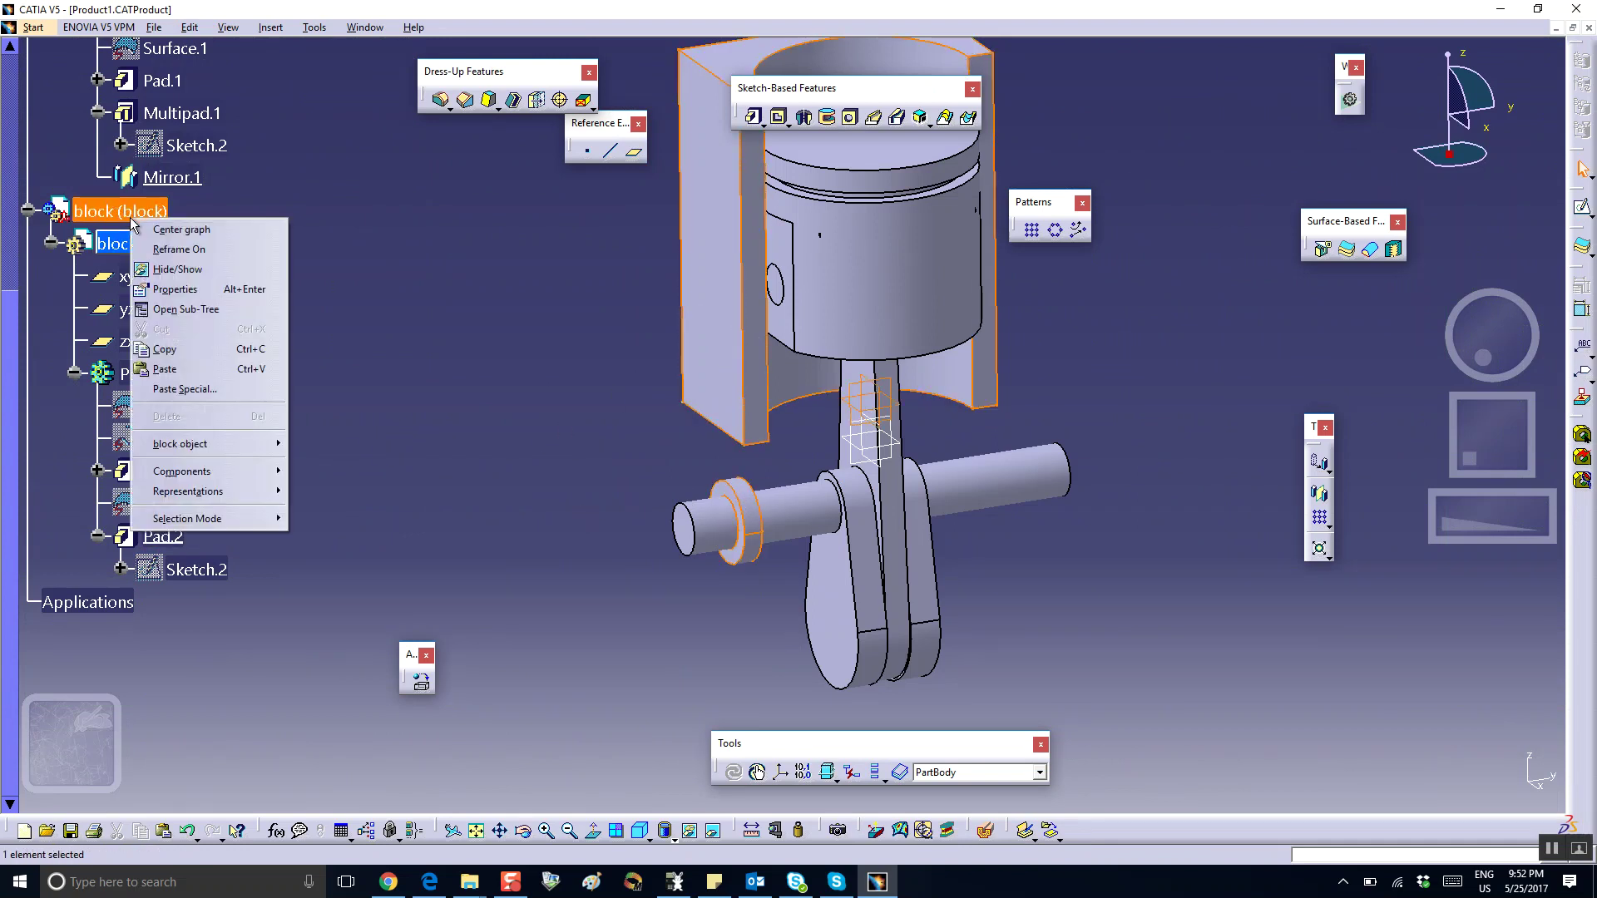
left_click(177, 291)
left_click(416, 136)
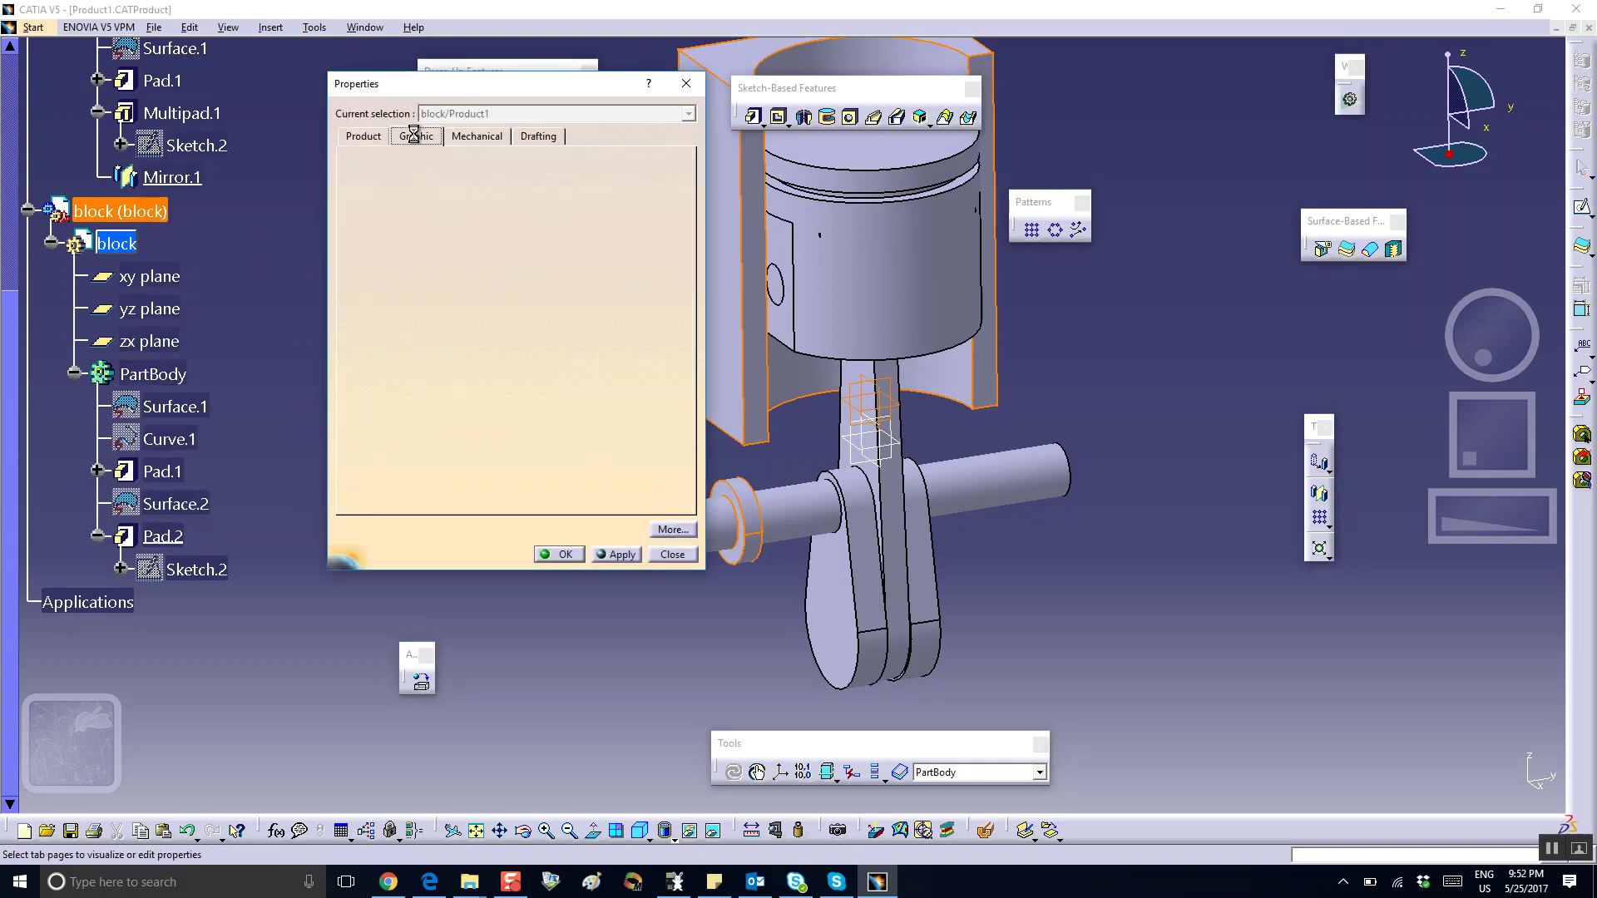
left_click(440, 186)
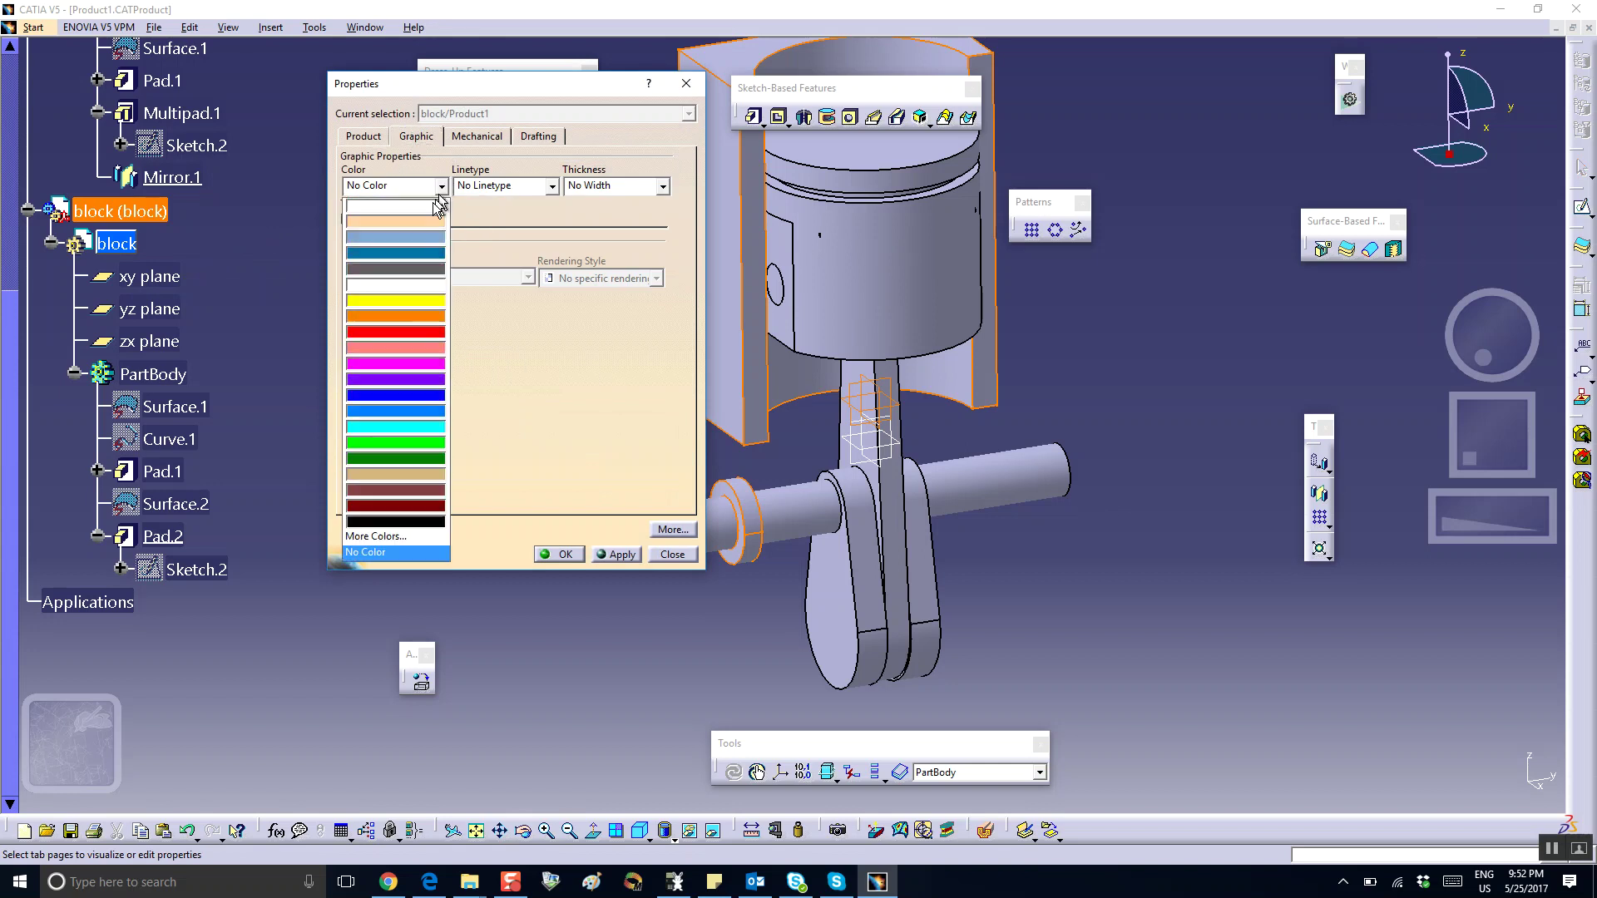
left_click(421, 296)
left_click(555, 554)
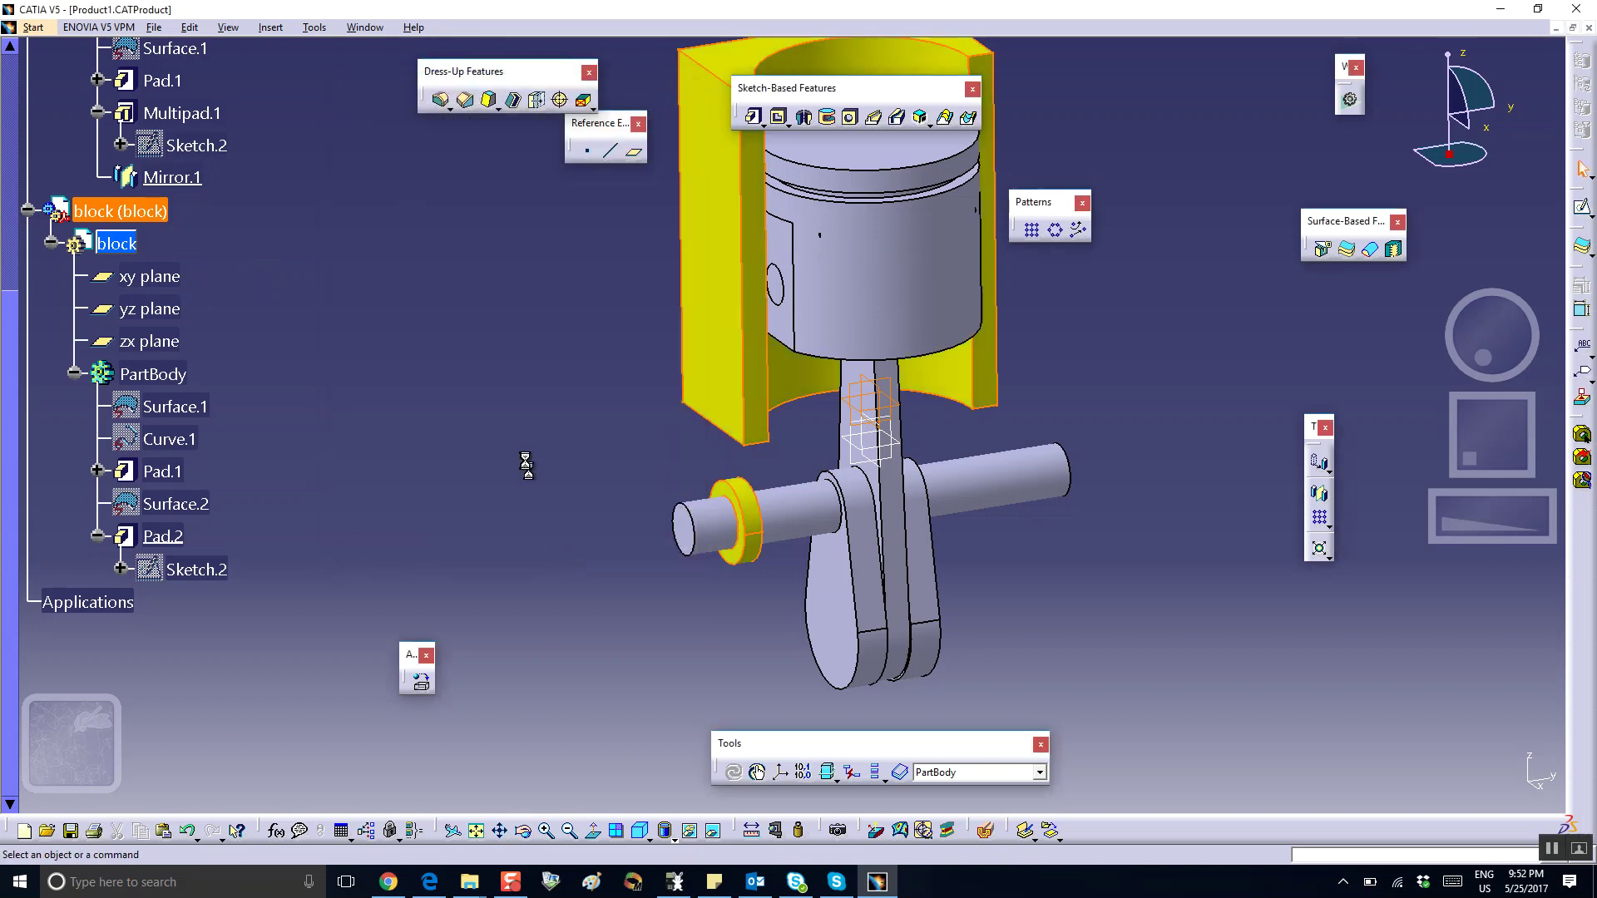
Mirror Pad.2 across the zx plane, after cancelling a first attempt on the wrong object.
middle_click_drag(1119, 426, 1010, 426)
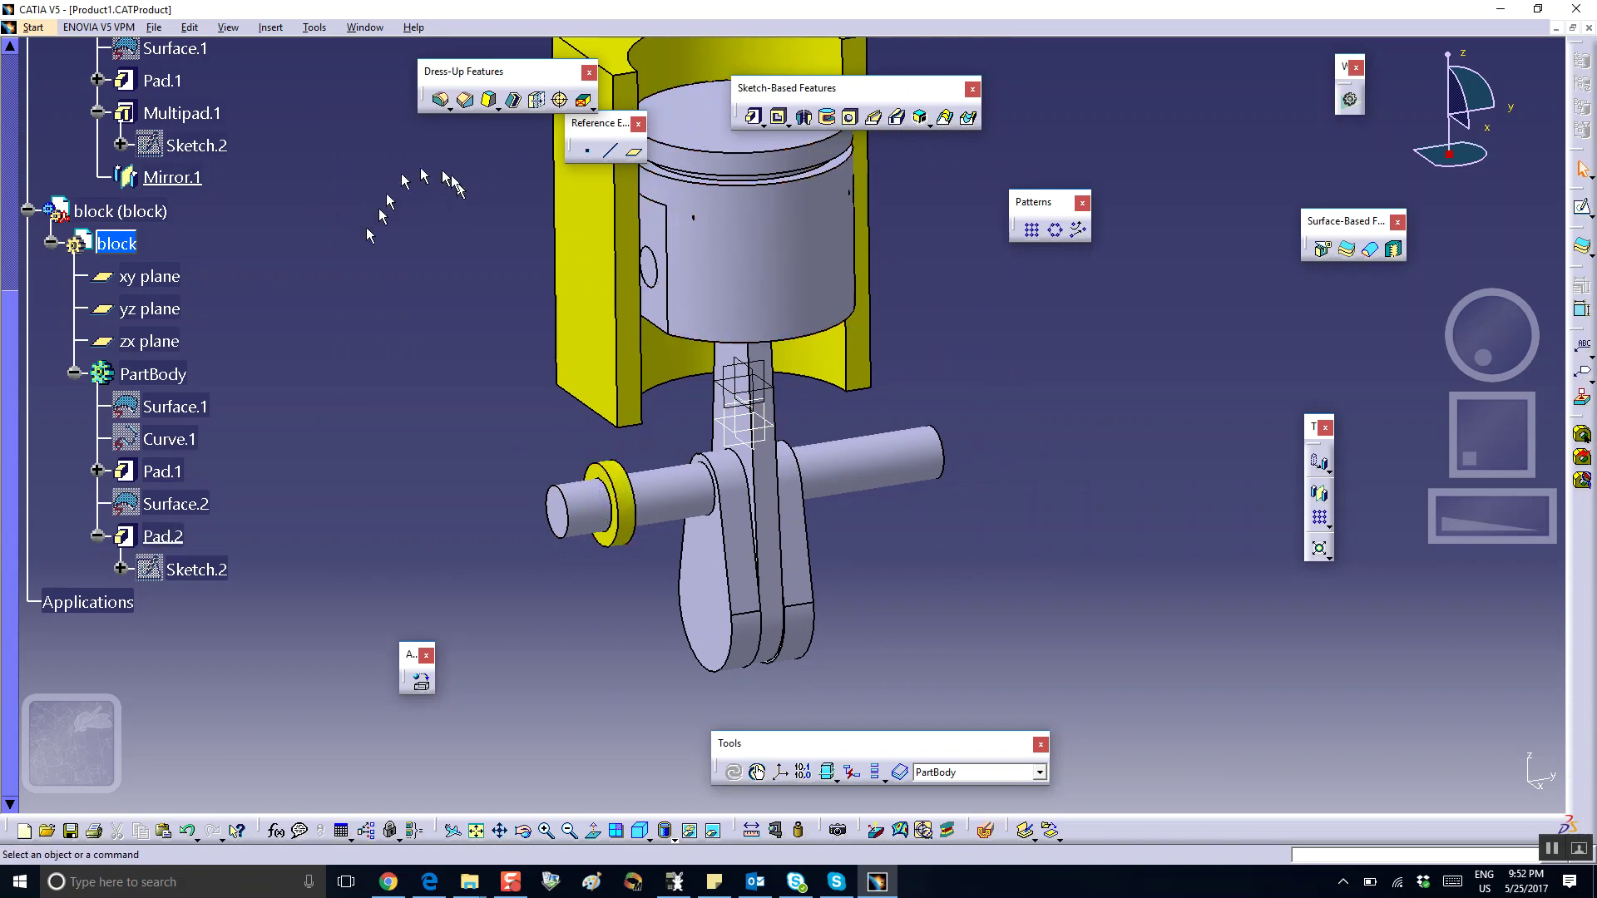
left_click(1321, 496)
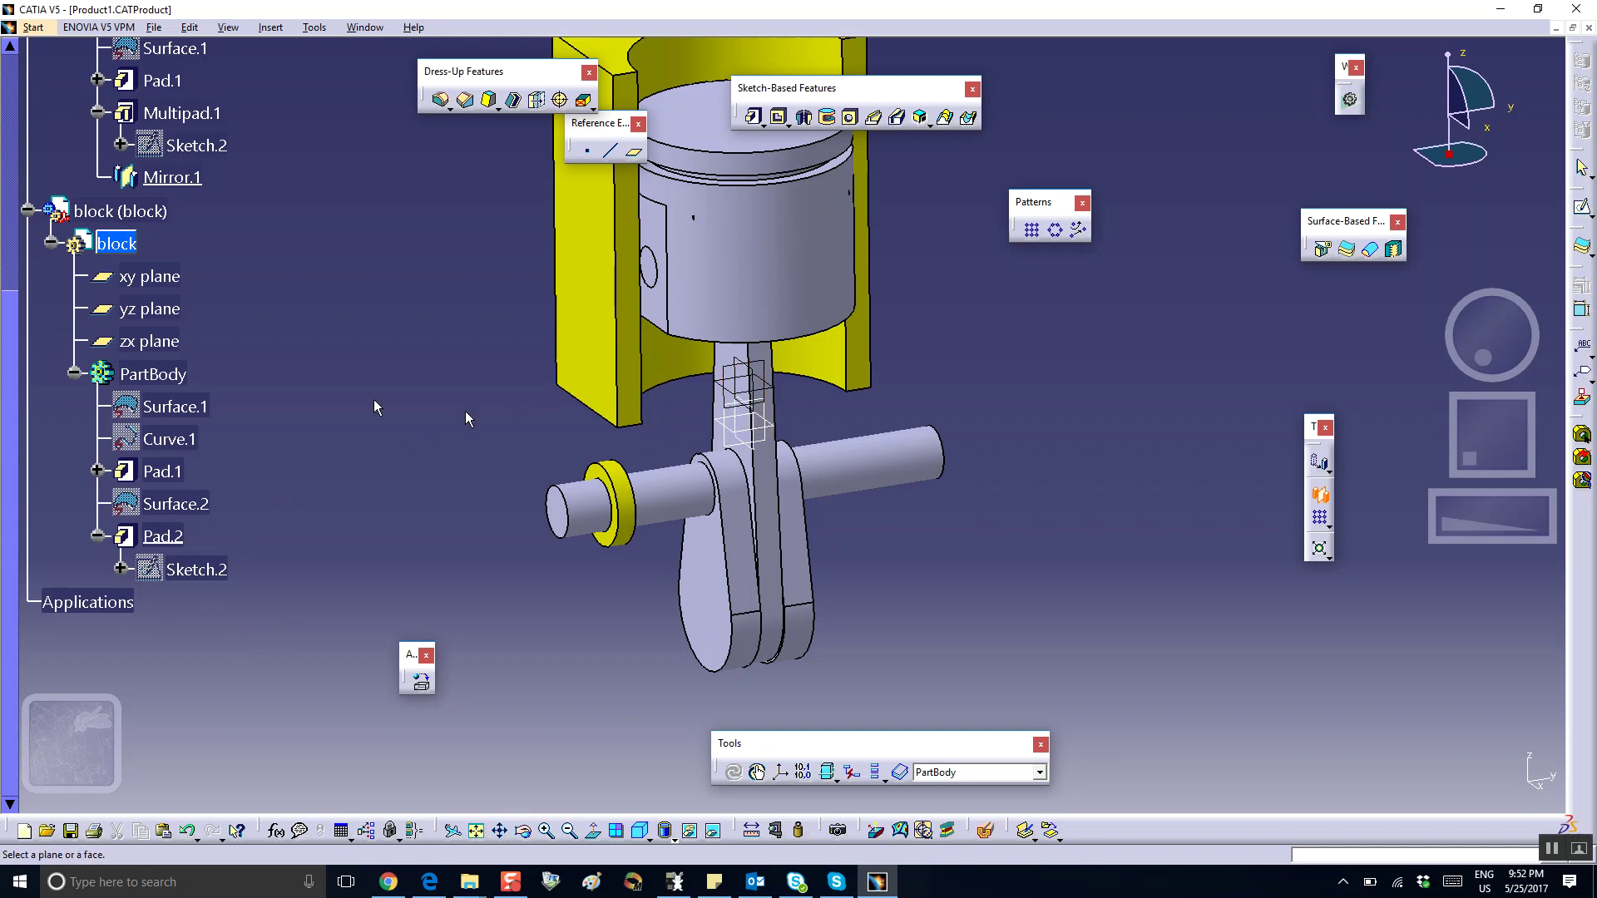
left_click(169, 345)
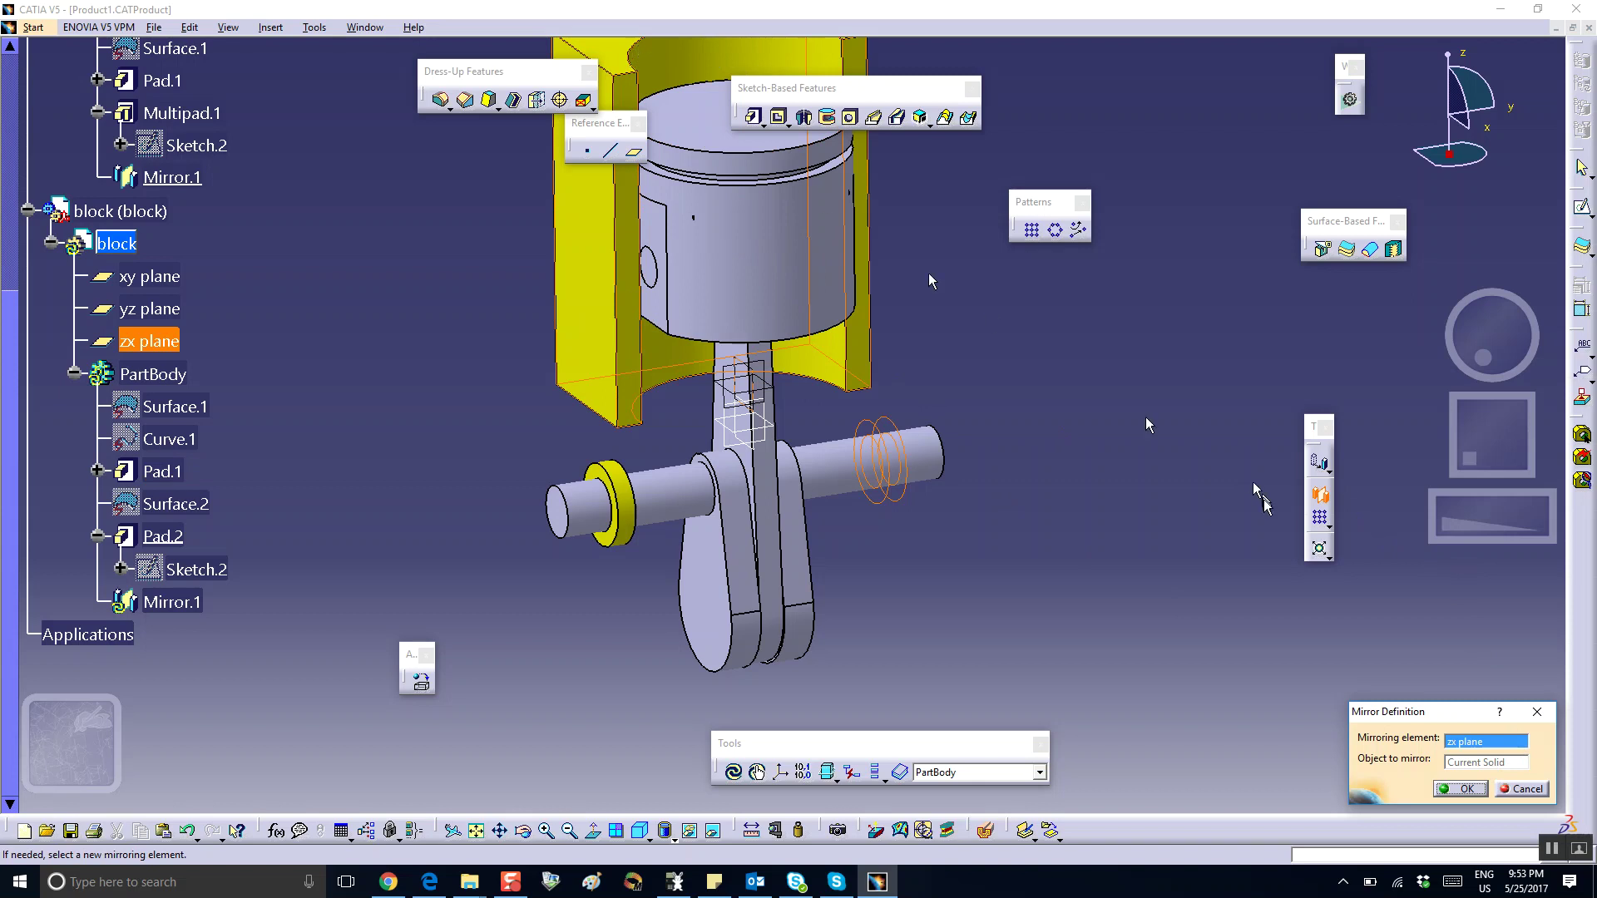
left_click(1525, 790)
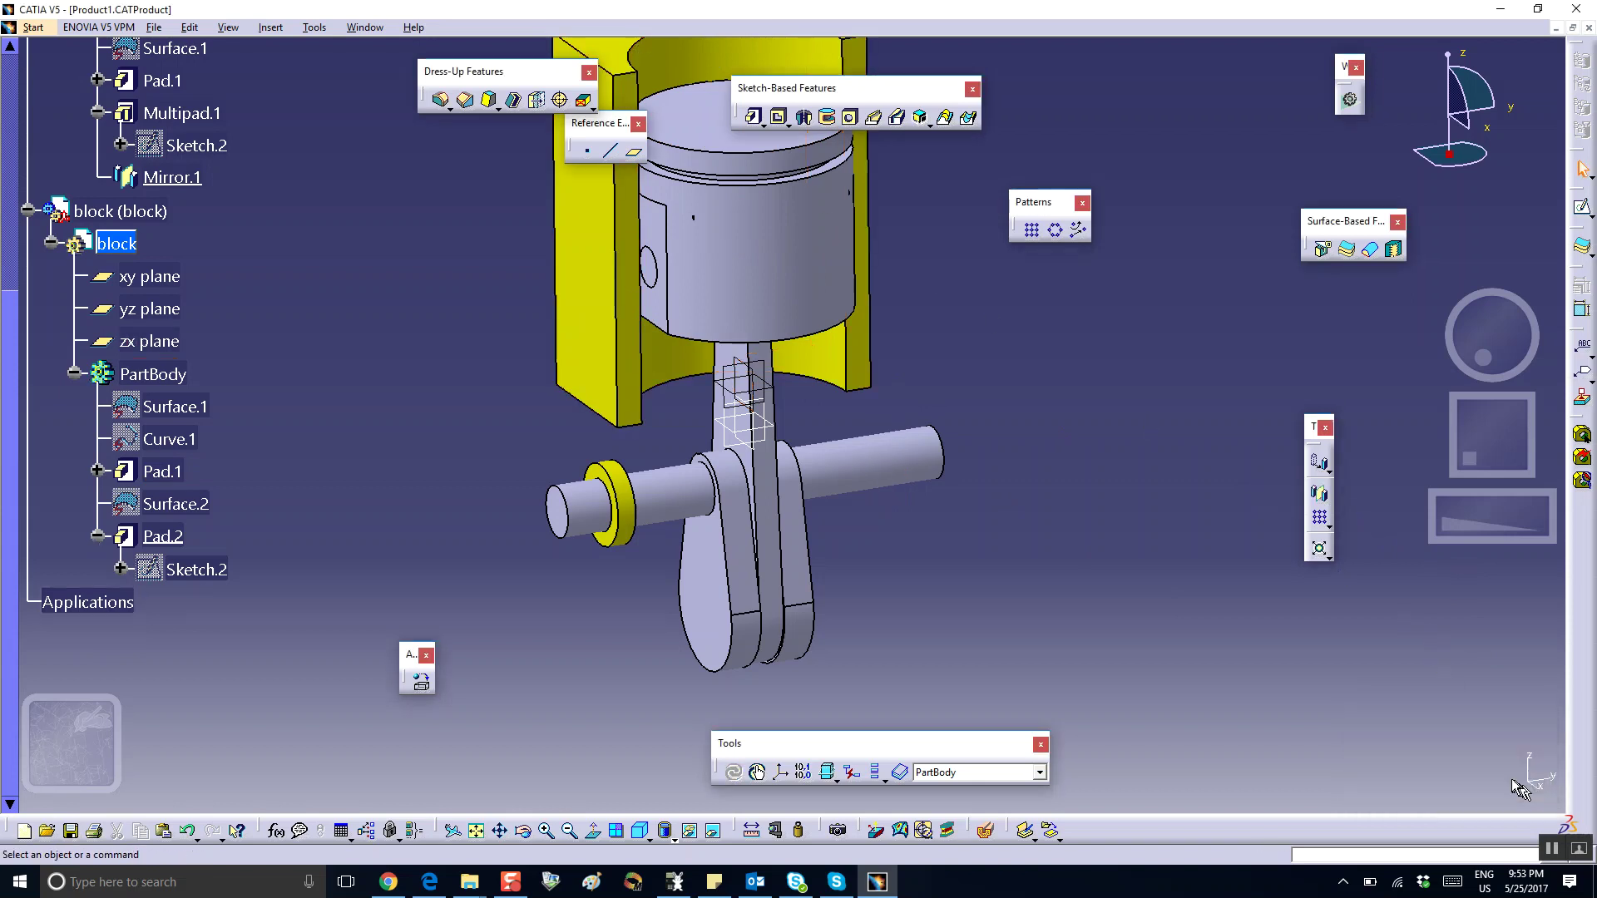
left_click(172, 537)
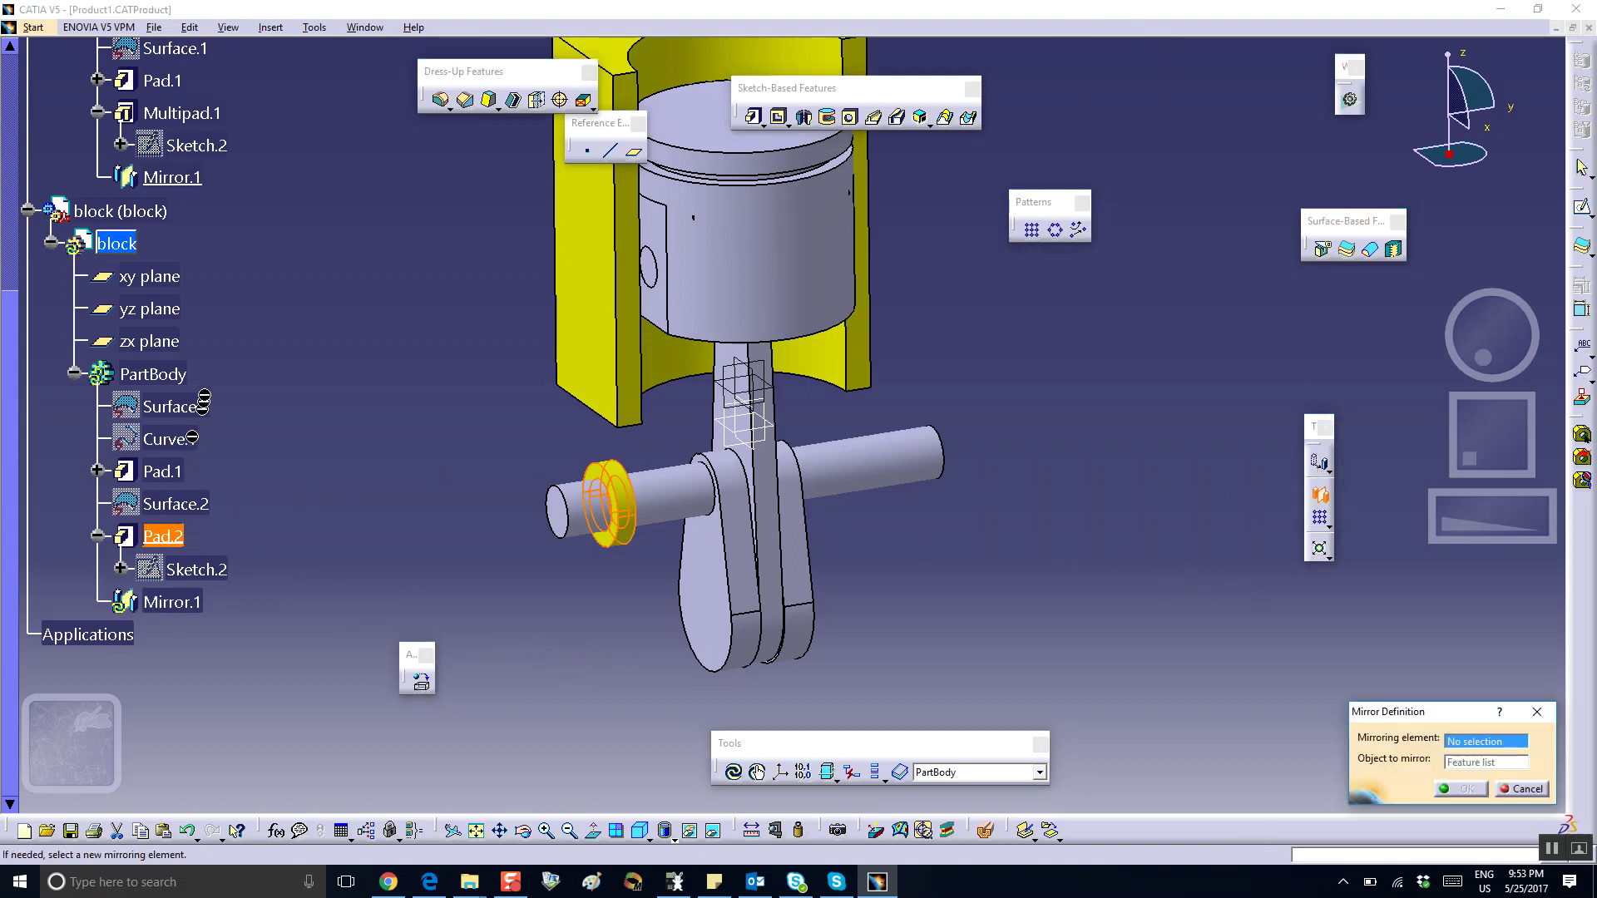
left_click(150, 342)
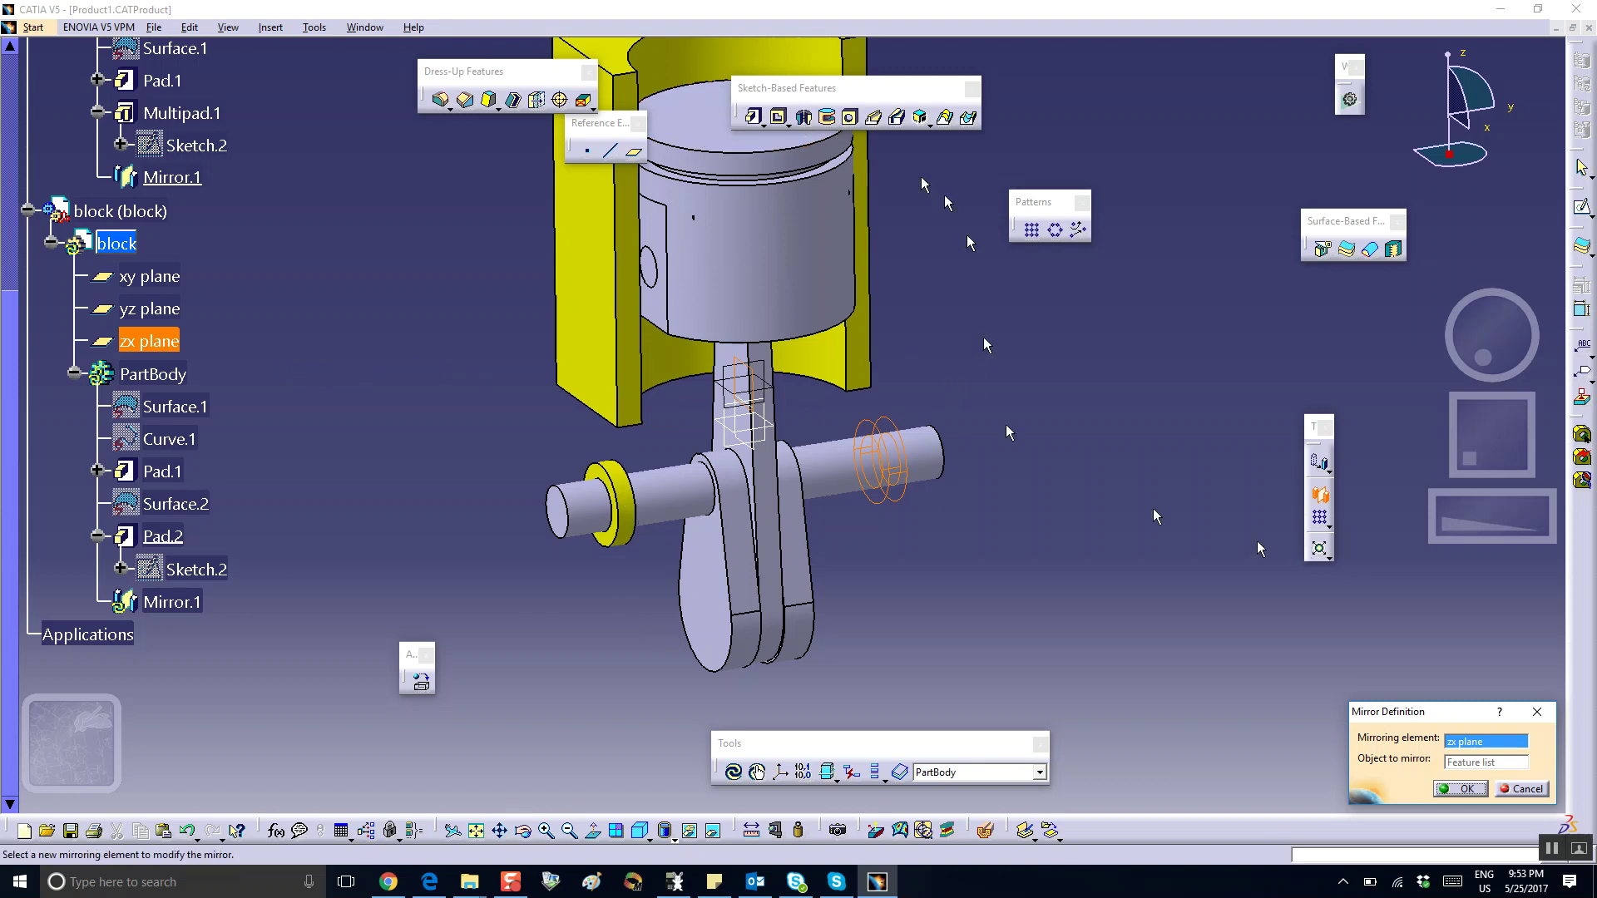
left_click(1472, 794)
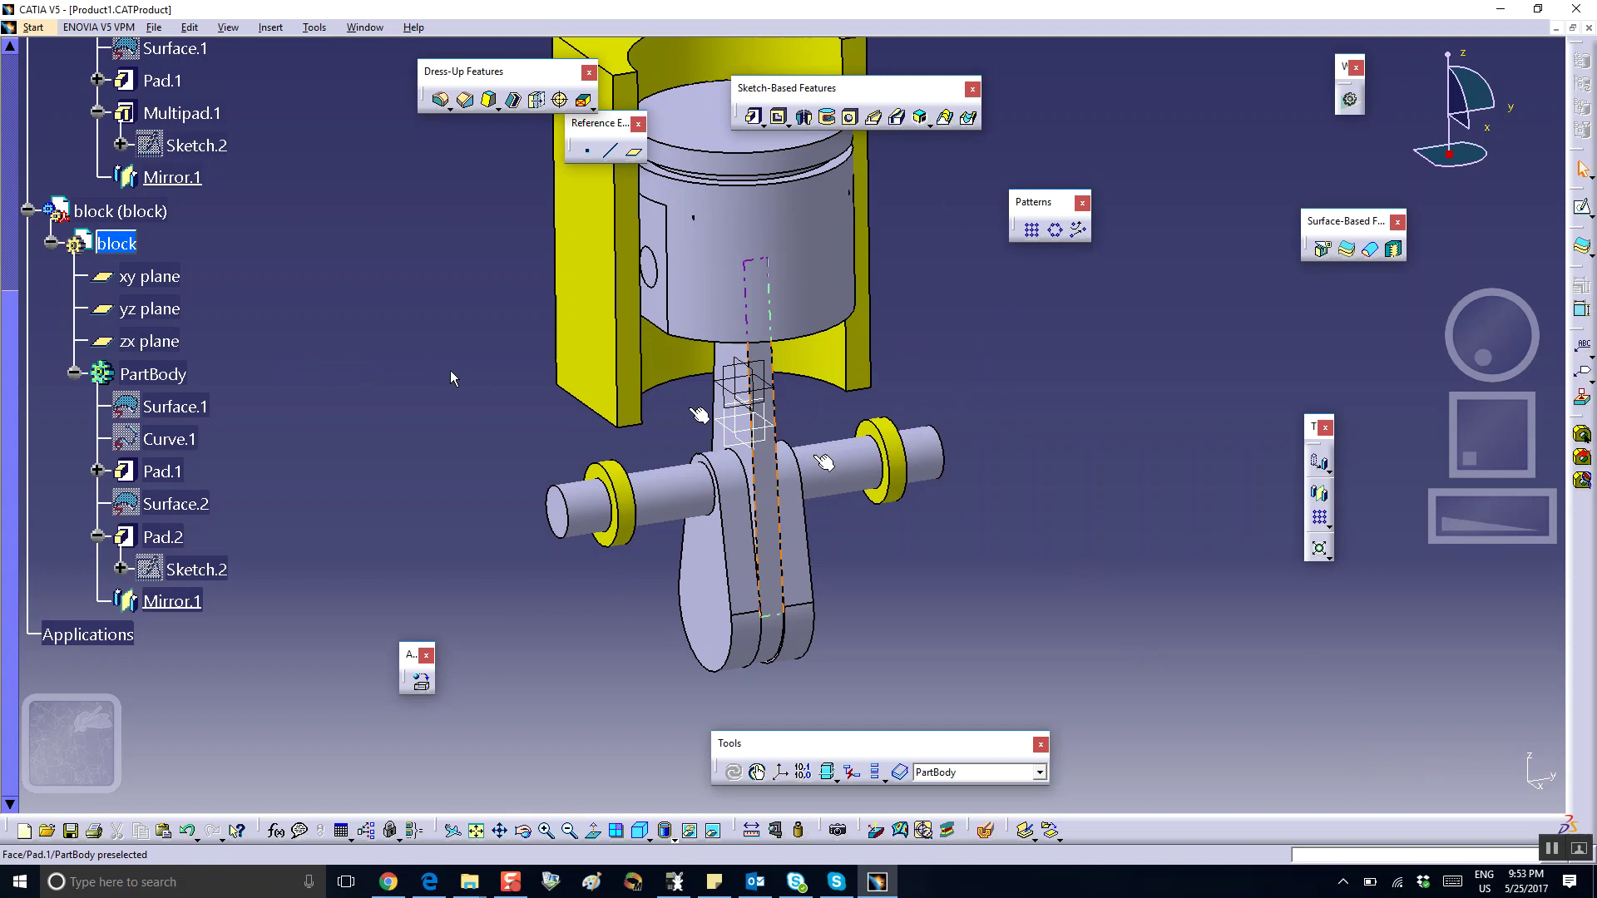
Colour the conrod orange through its Properties graphic settings.
scroll(212, 326, "up", 5)
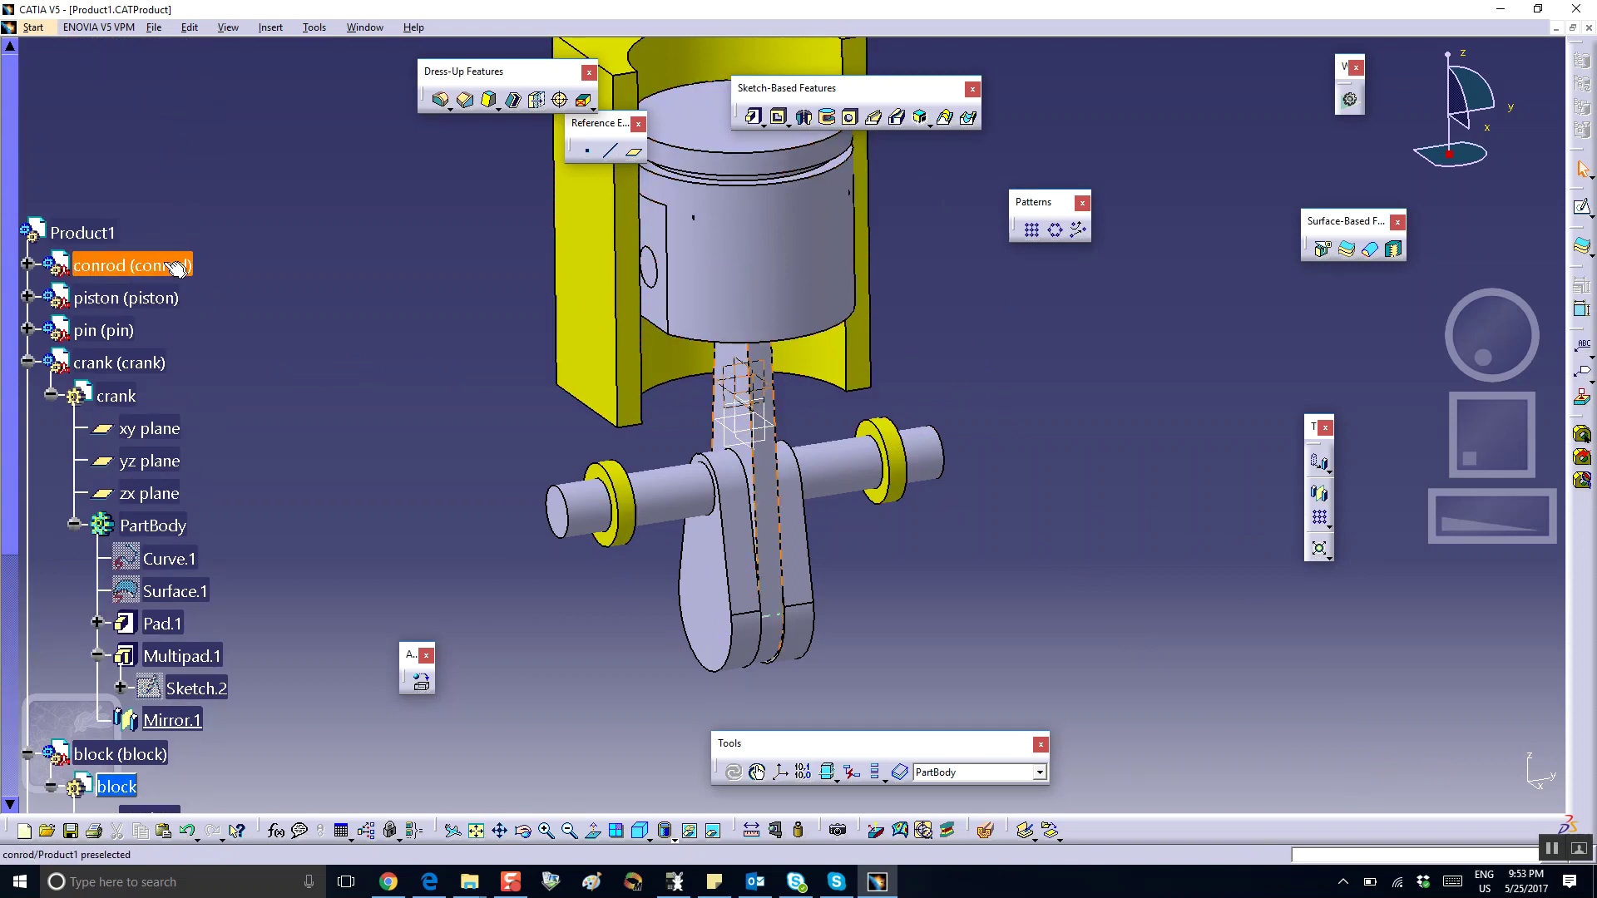
right_click(166, 265)
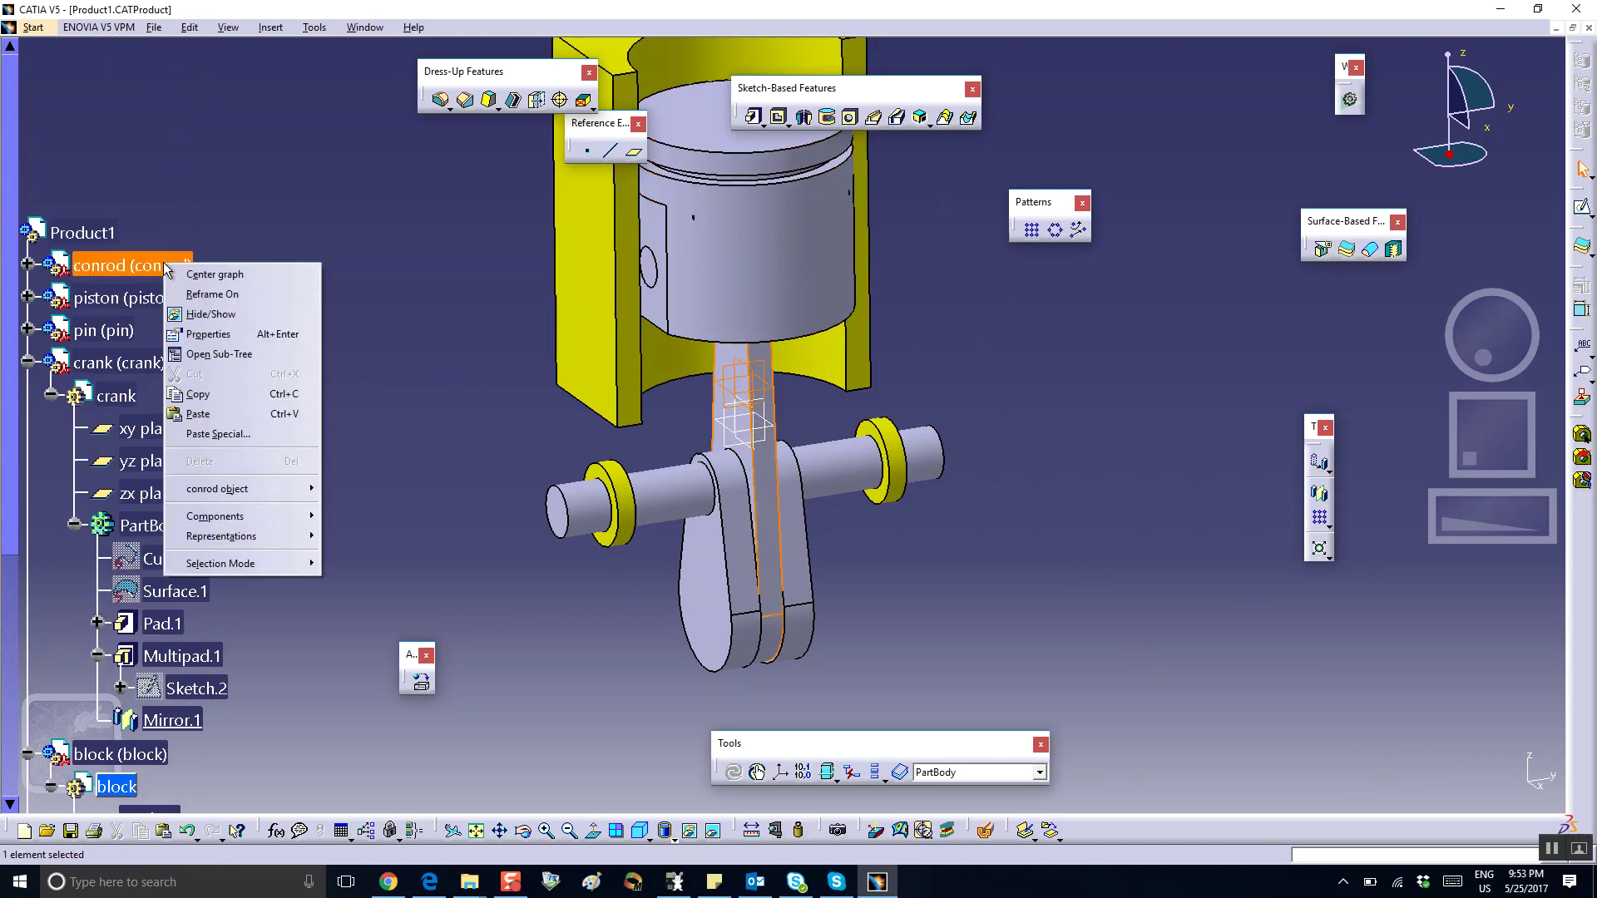
left_click(208, 334)
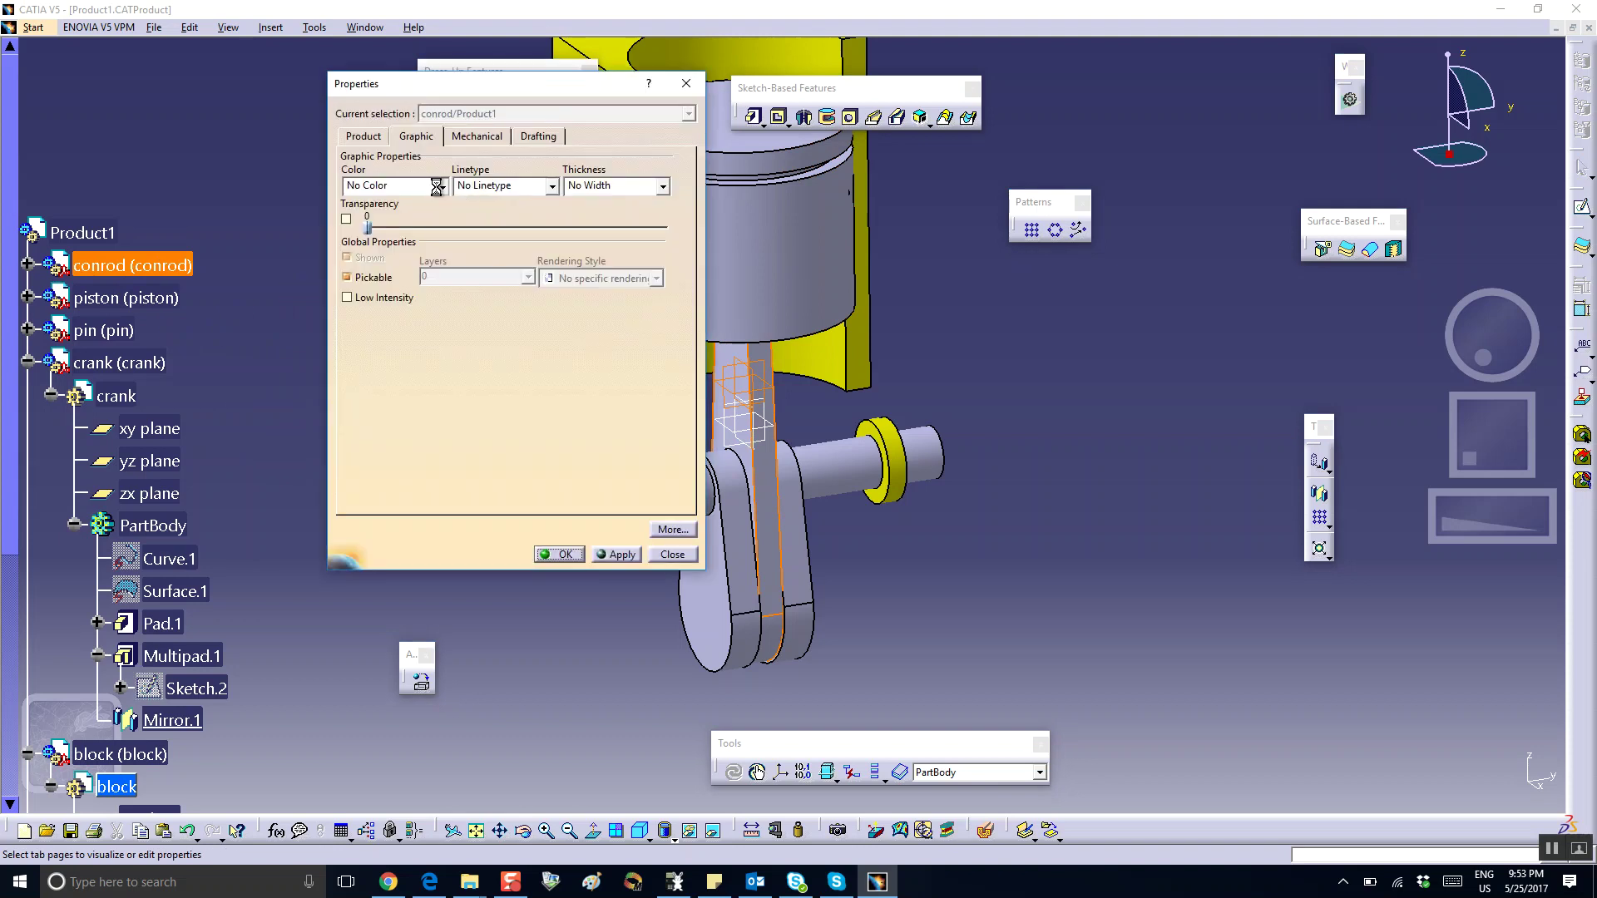
left_click(438, 187)
left_click(397, 316)
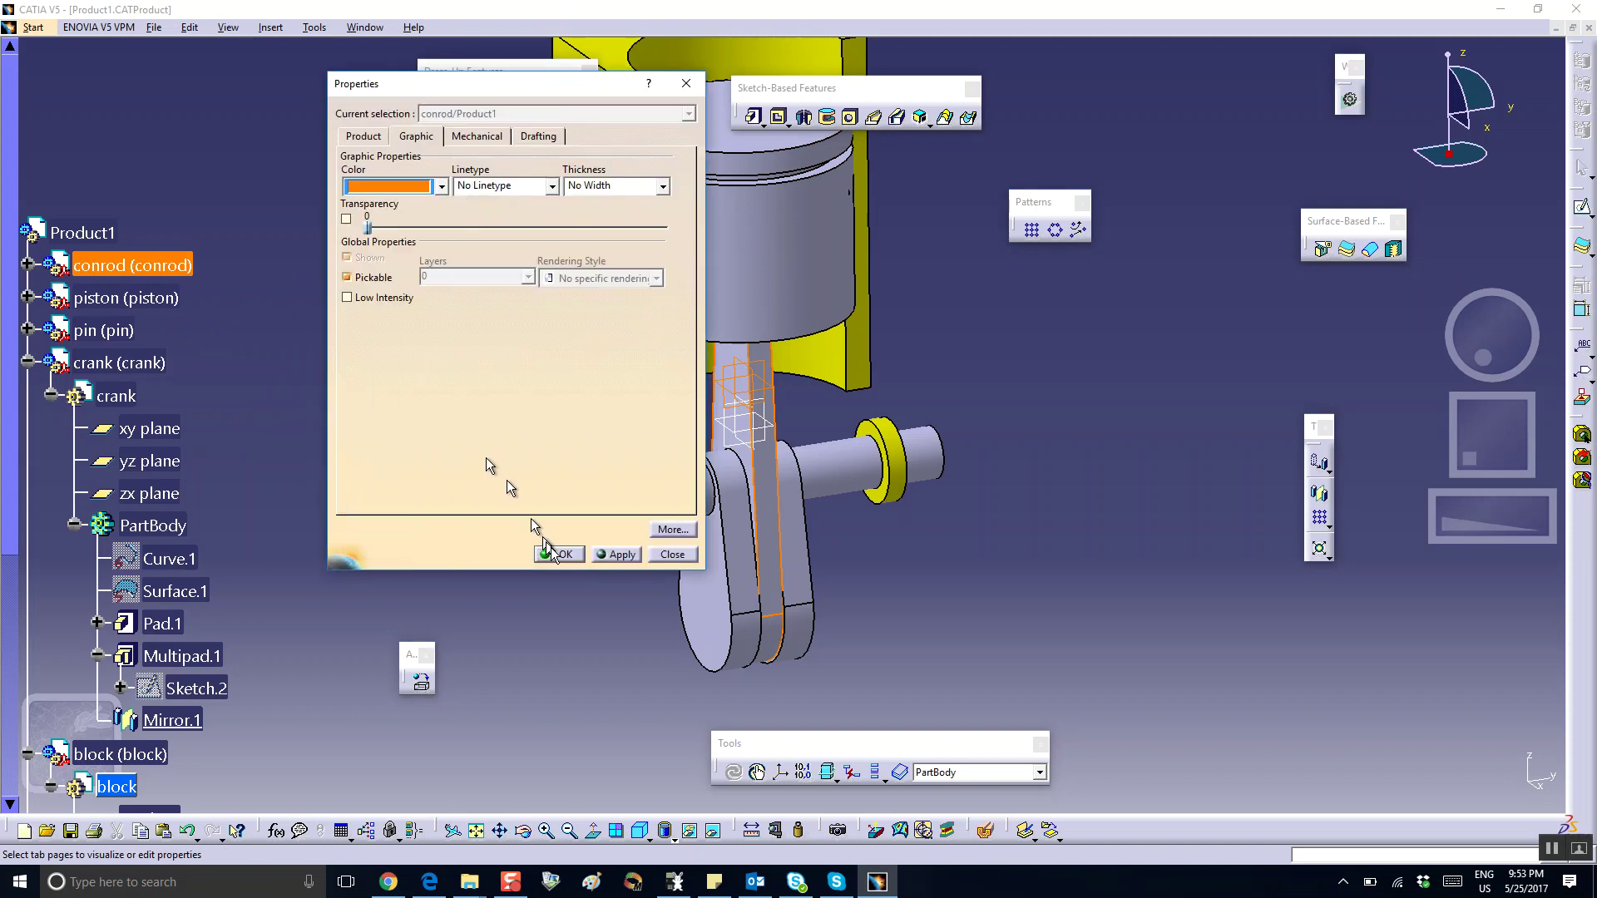
left_click(561, 558)
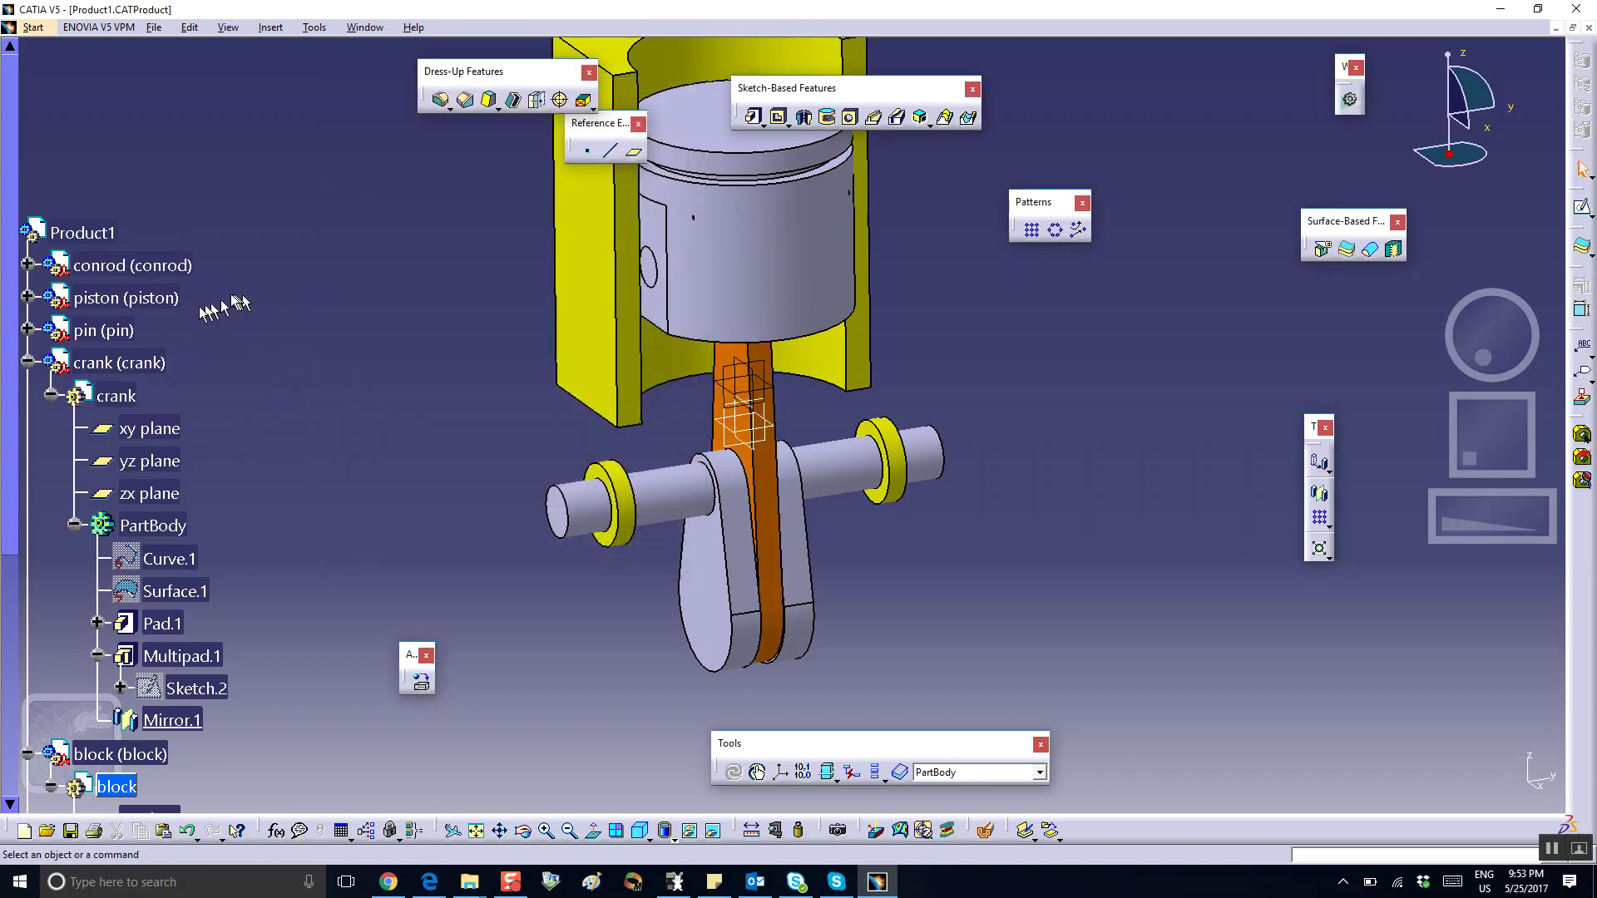
Colour the piston green through its Properties graphic settings.
left_click(135, 298)
right_click(136, 296)
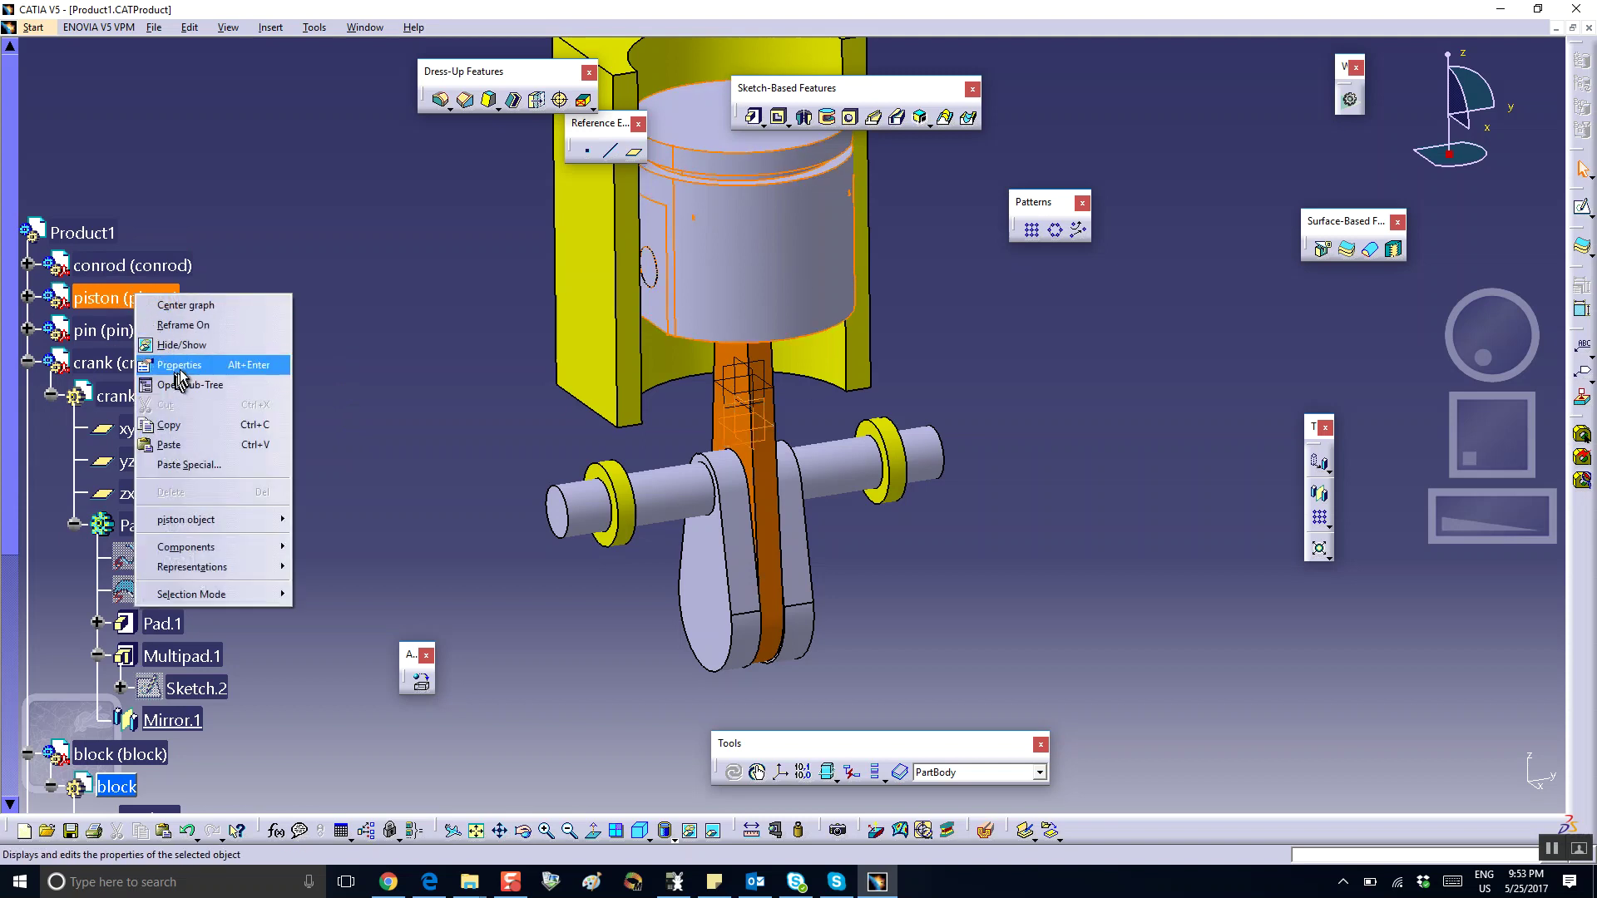
left_click(180, 366)
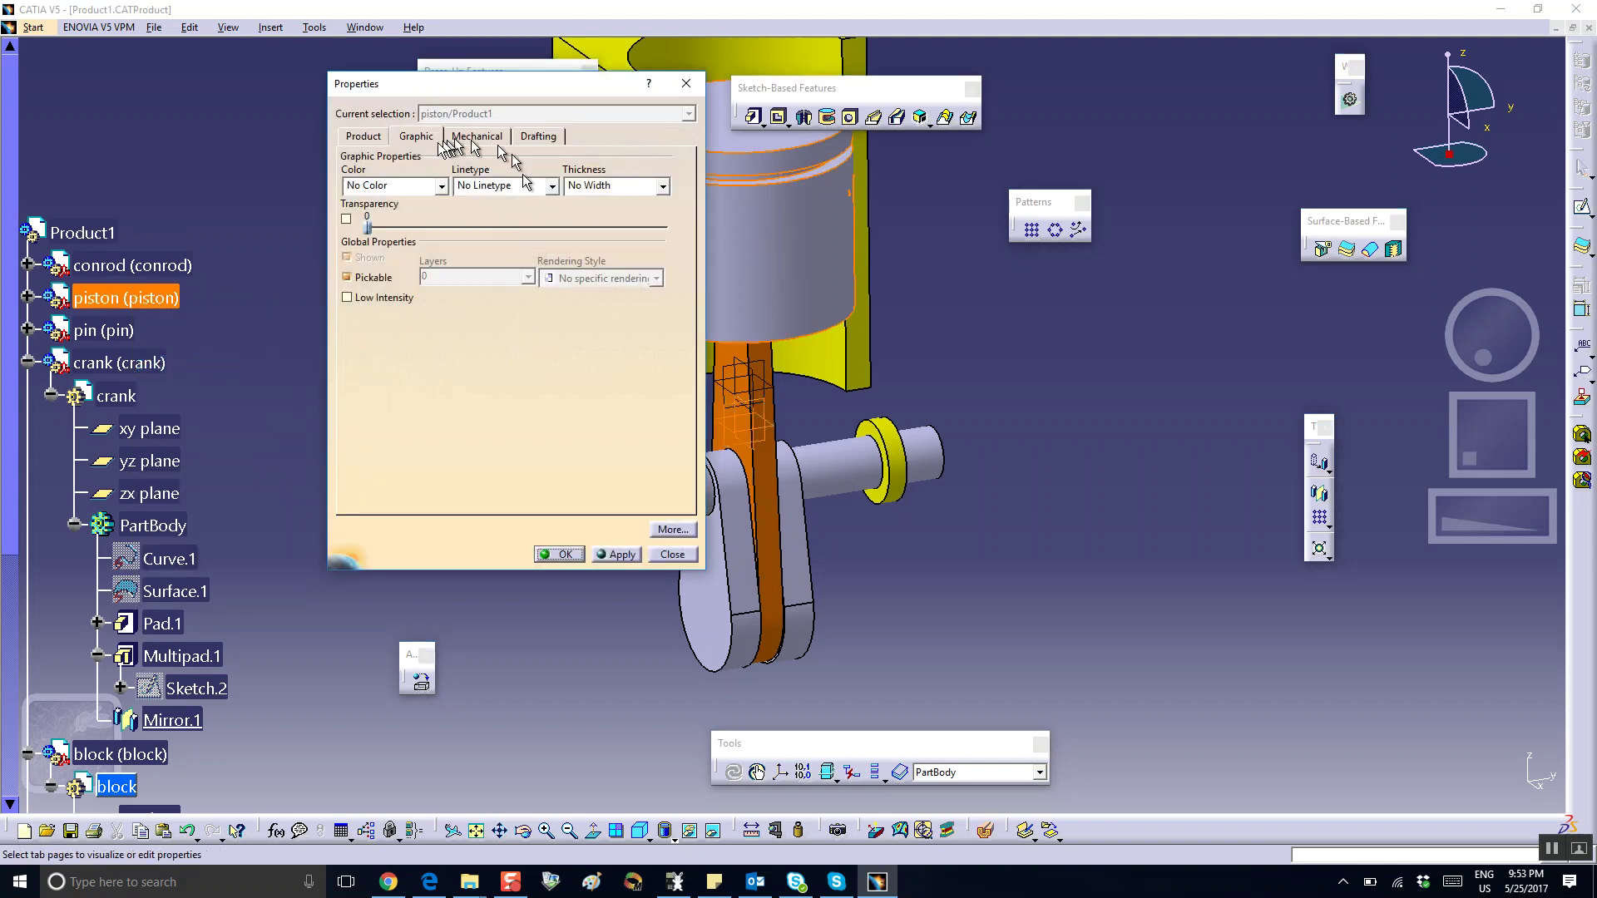
left_click(443, 185)
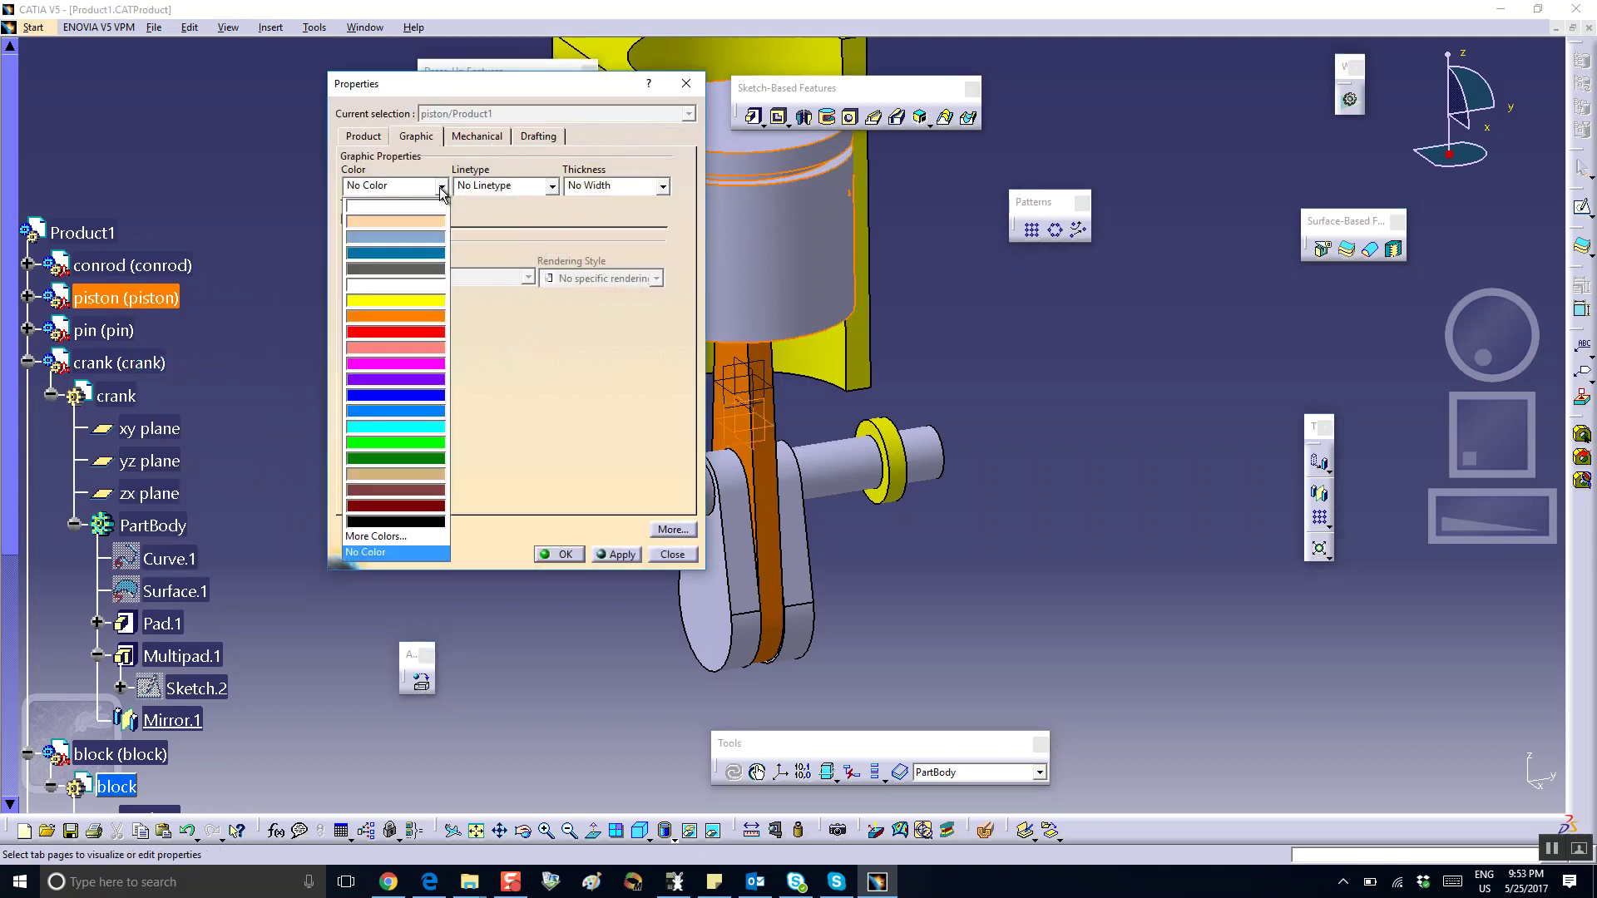
left_click(397, 437)
left_click(358, 366)
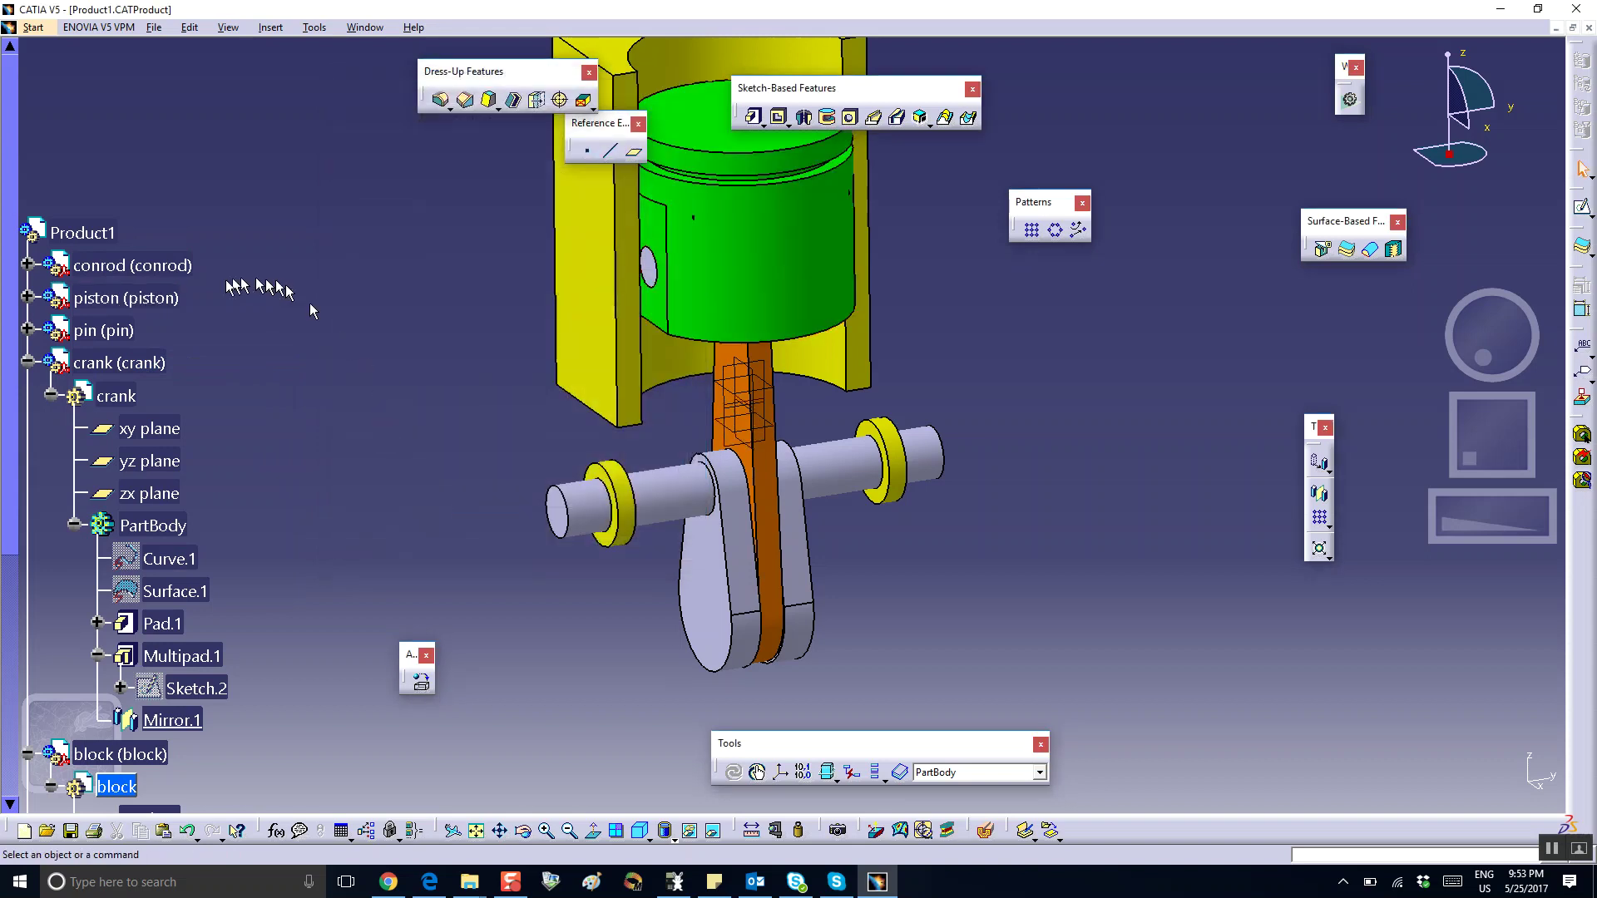
Colour the pin blue through its Properties graphic settings.
right_click(133, 332)
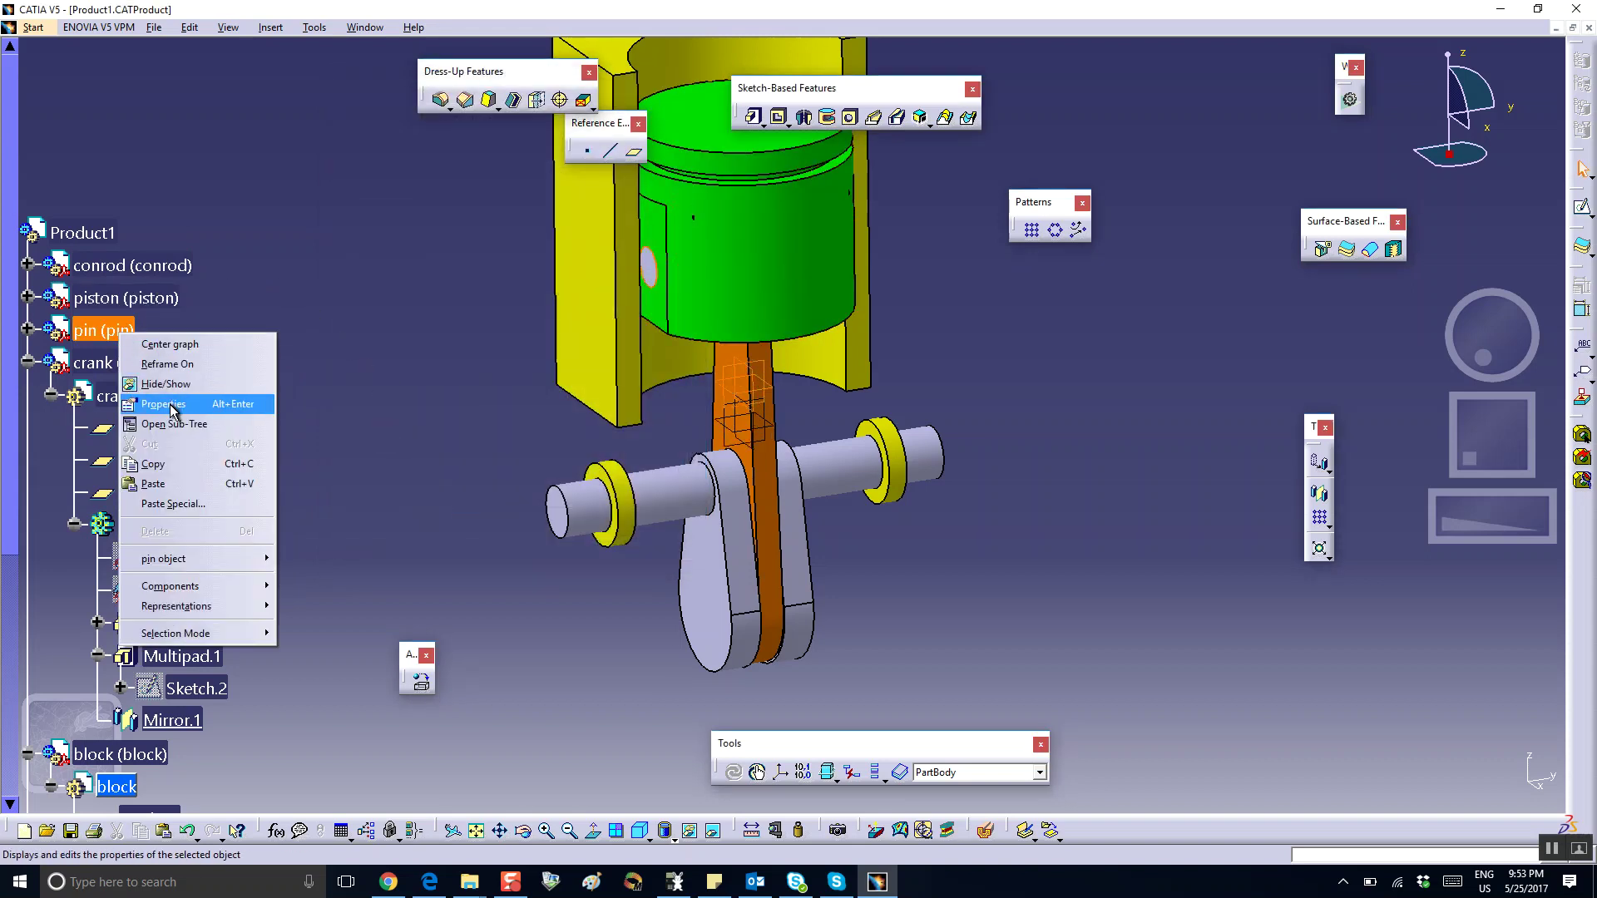
left_click(181, 403)
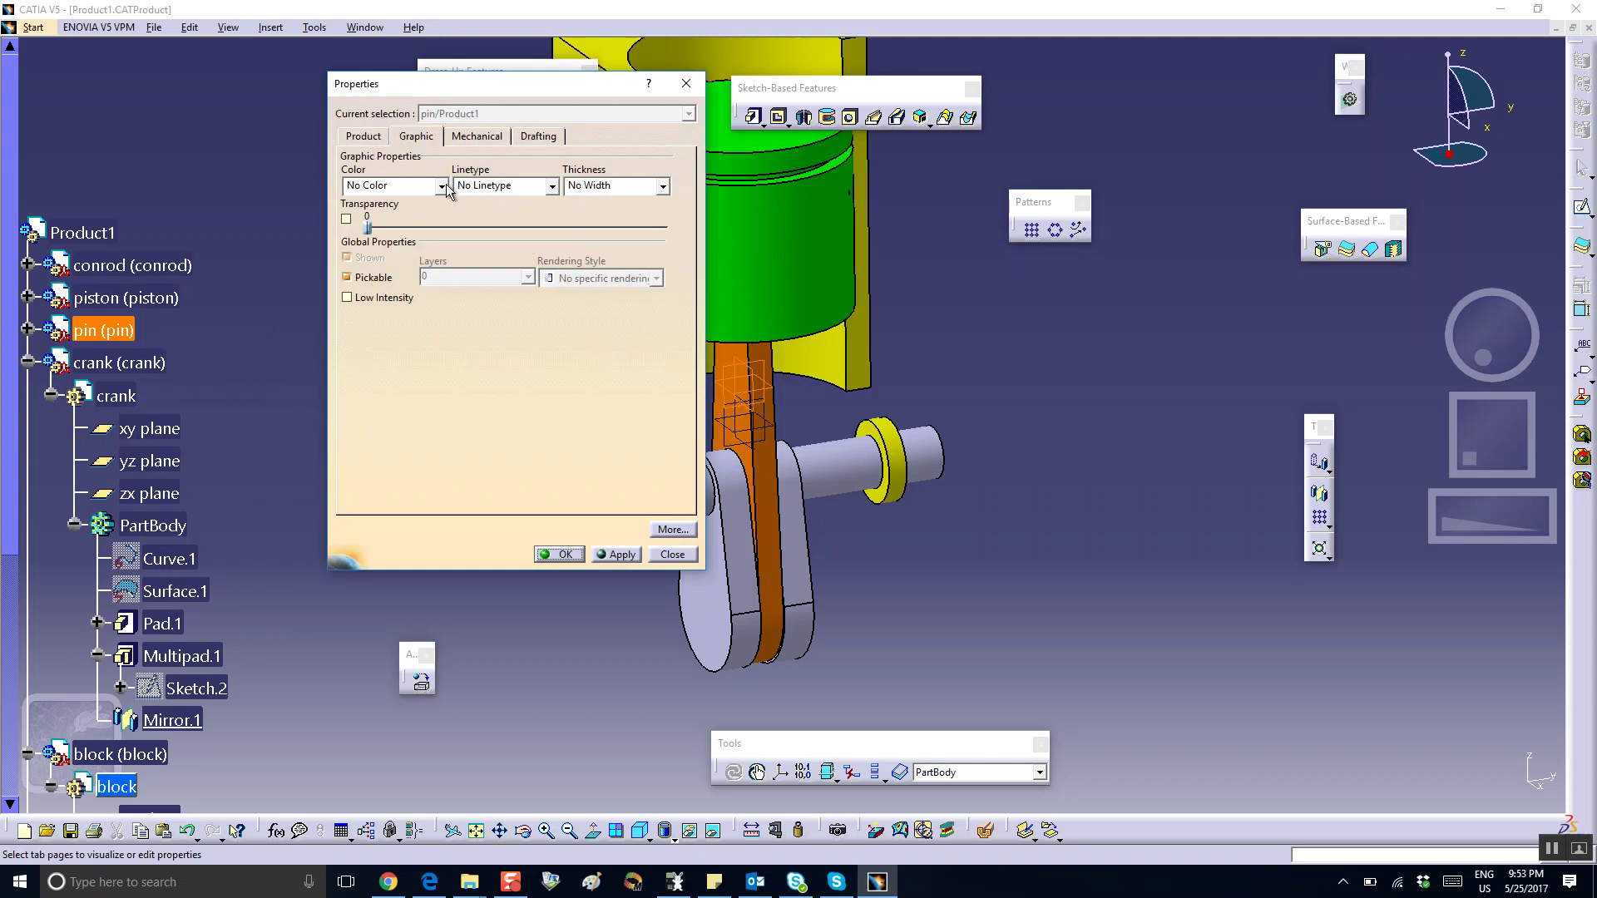
left_click(444, 184)
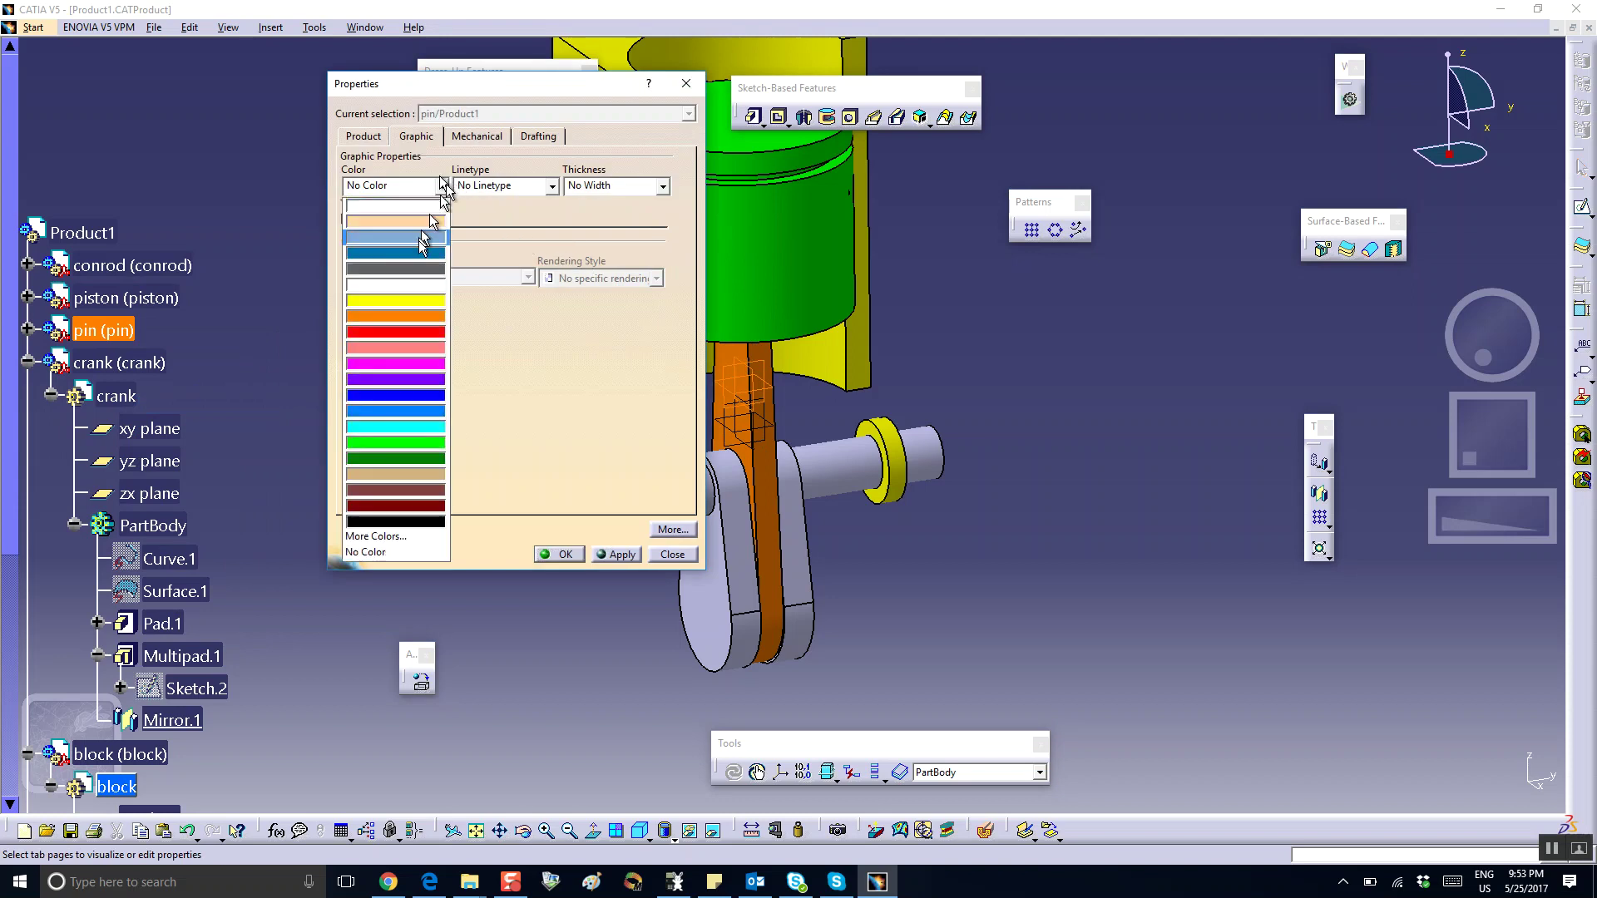
left_click(411, 409)
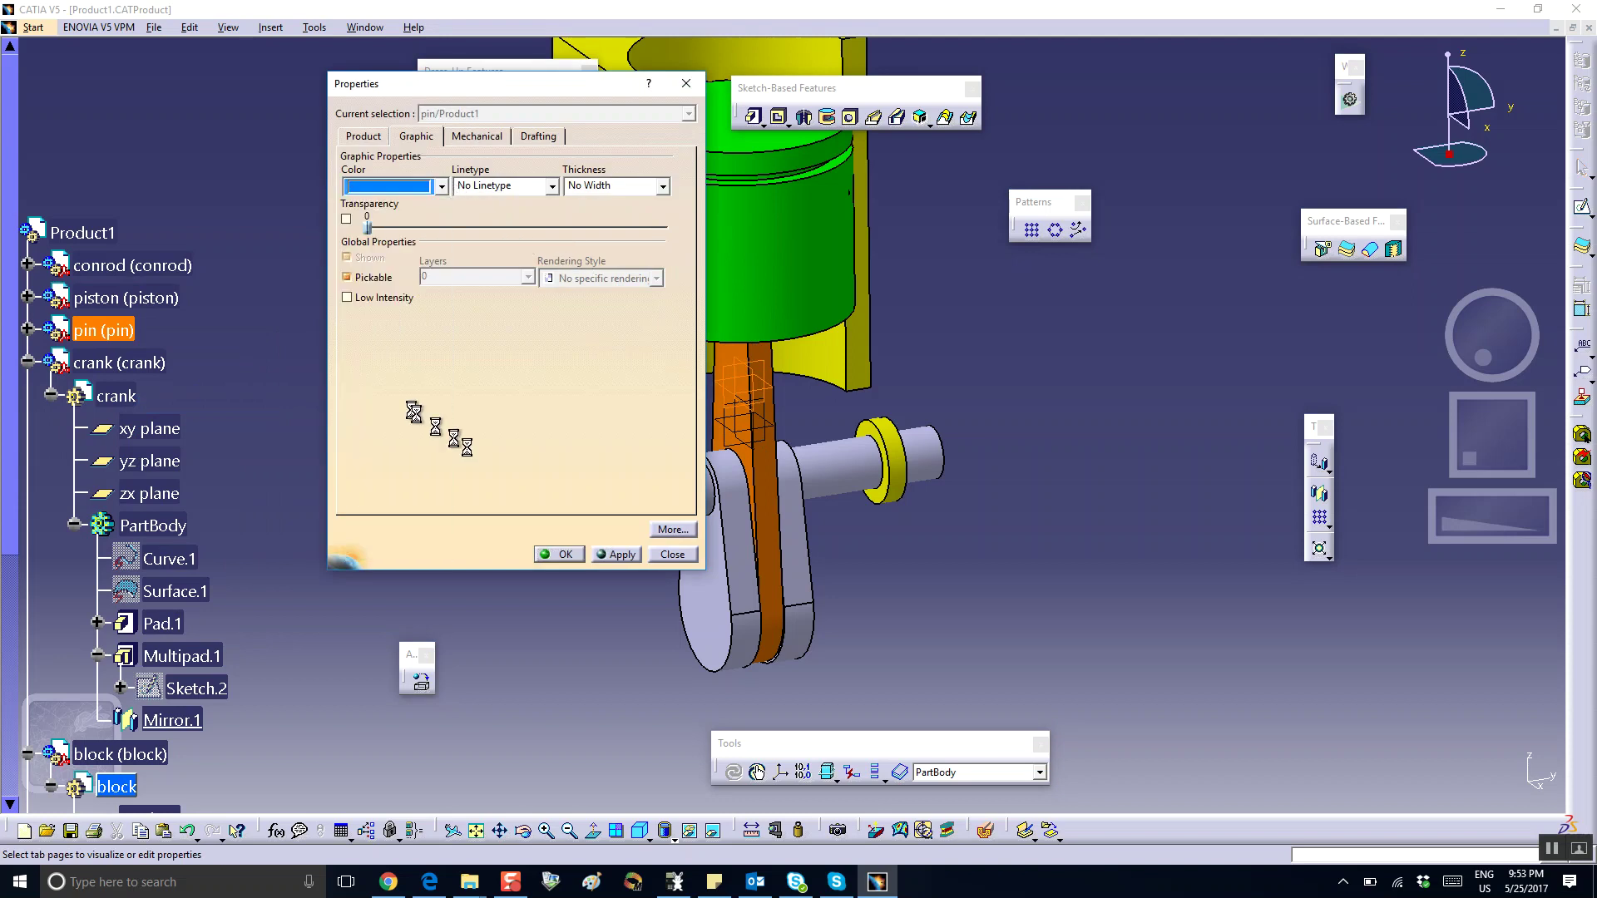
left_click(559, 554)
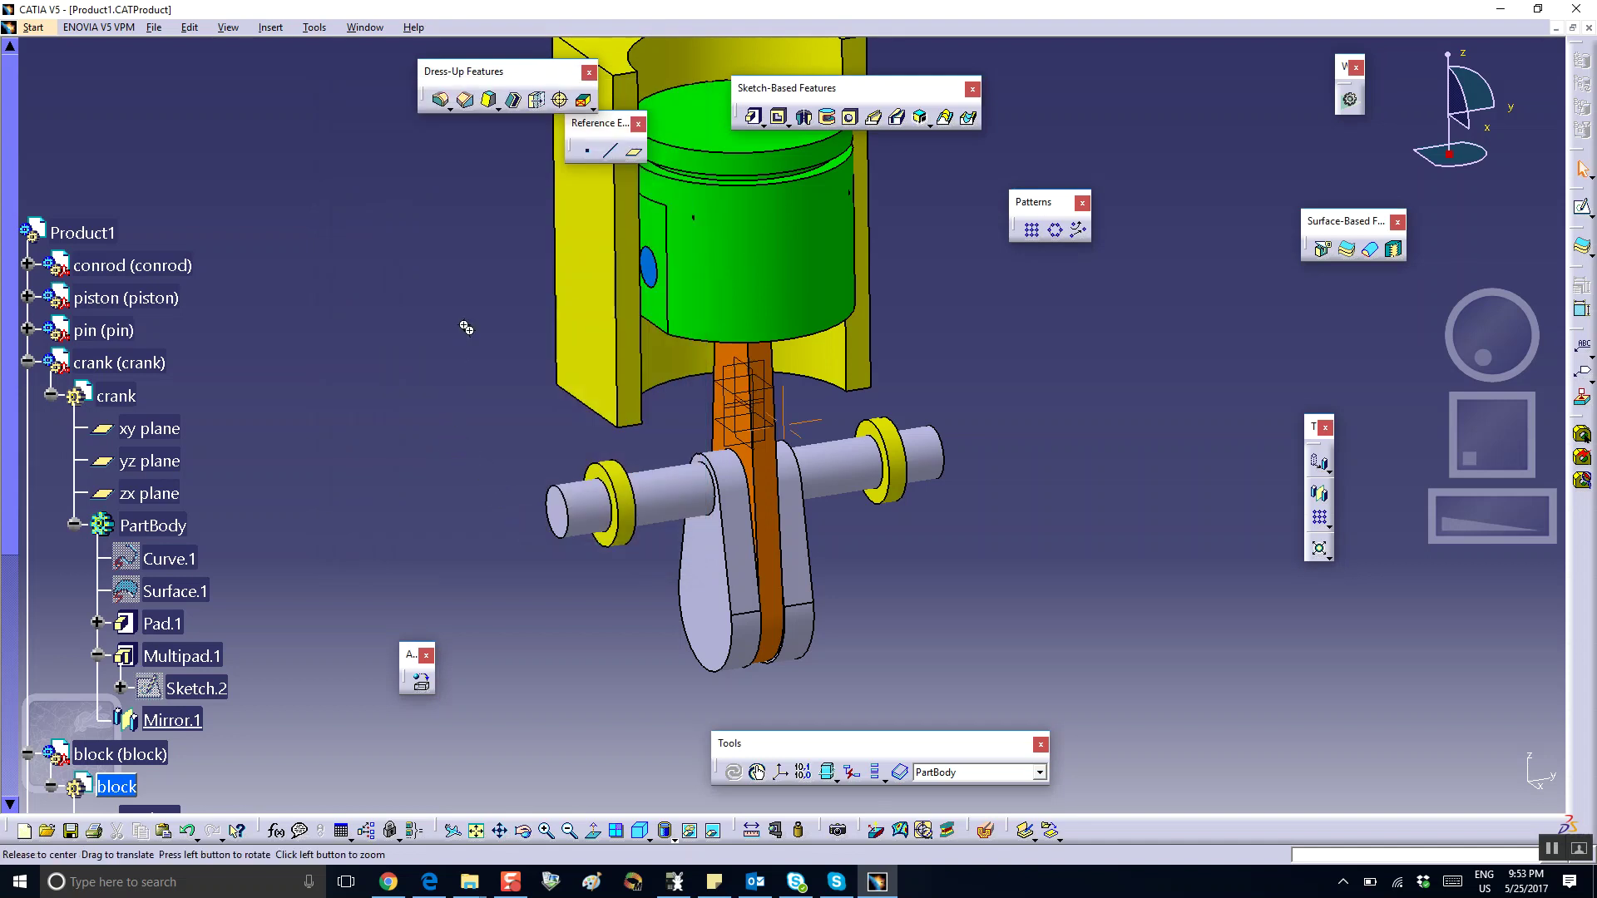
middle_click_drag(463, 333, 471, 389)
Reactivate Product1 and save it, confirming the save of all linked parts.
double_click(82, 232)
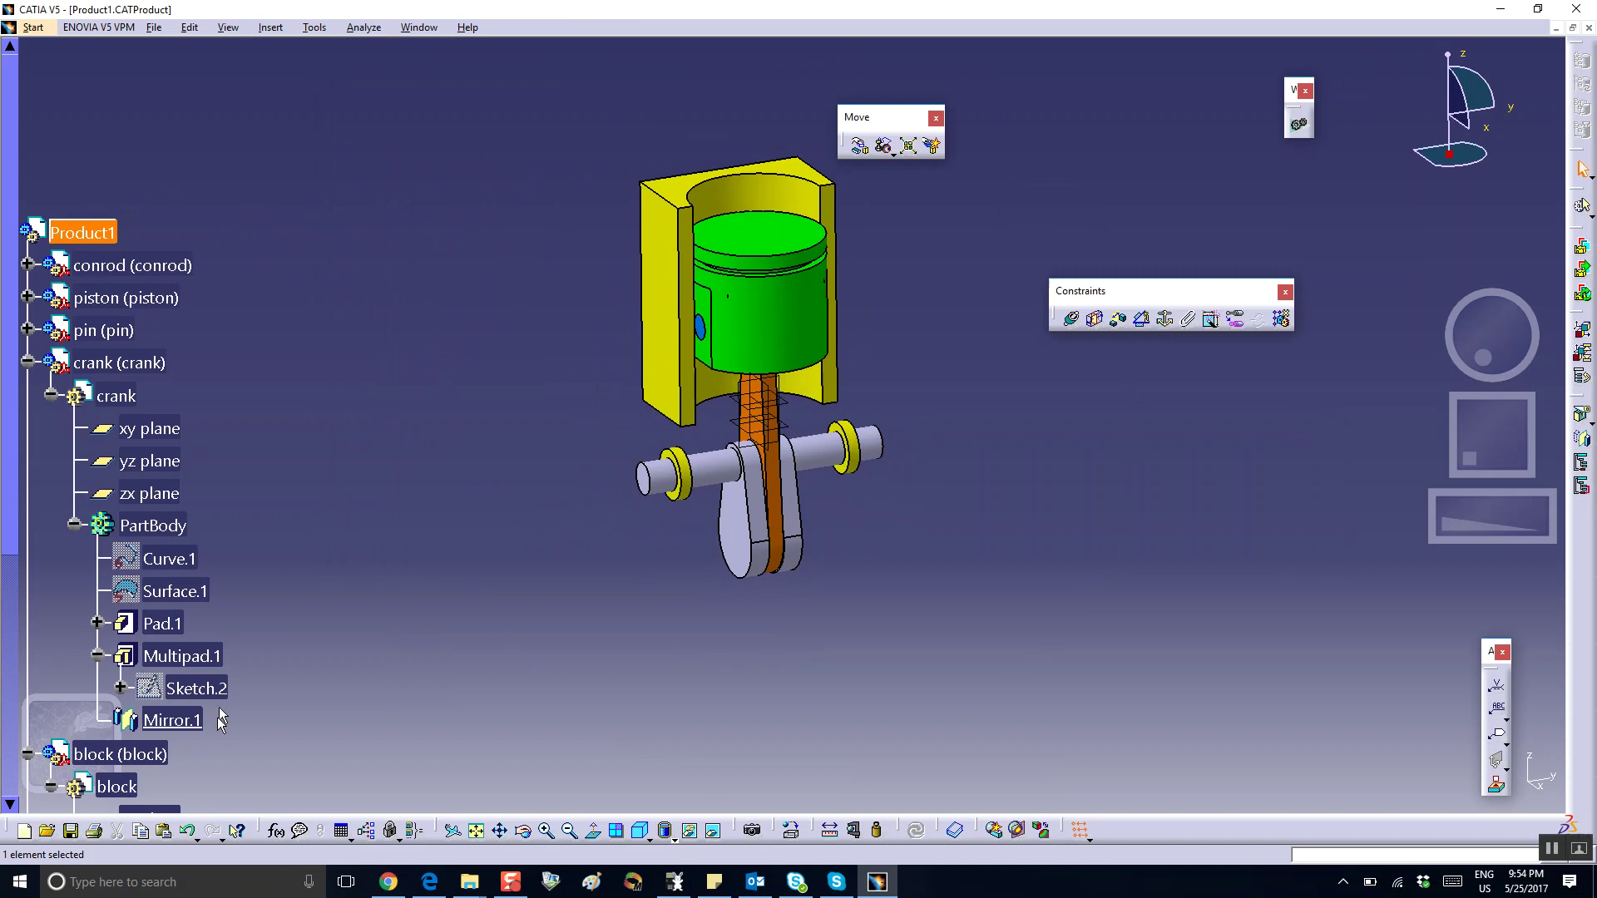
left_click(71, 830)
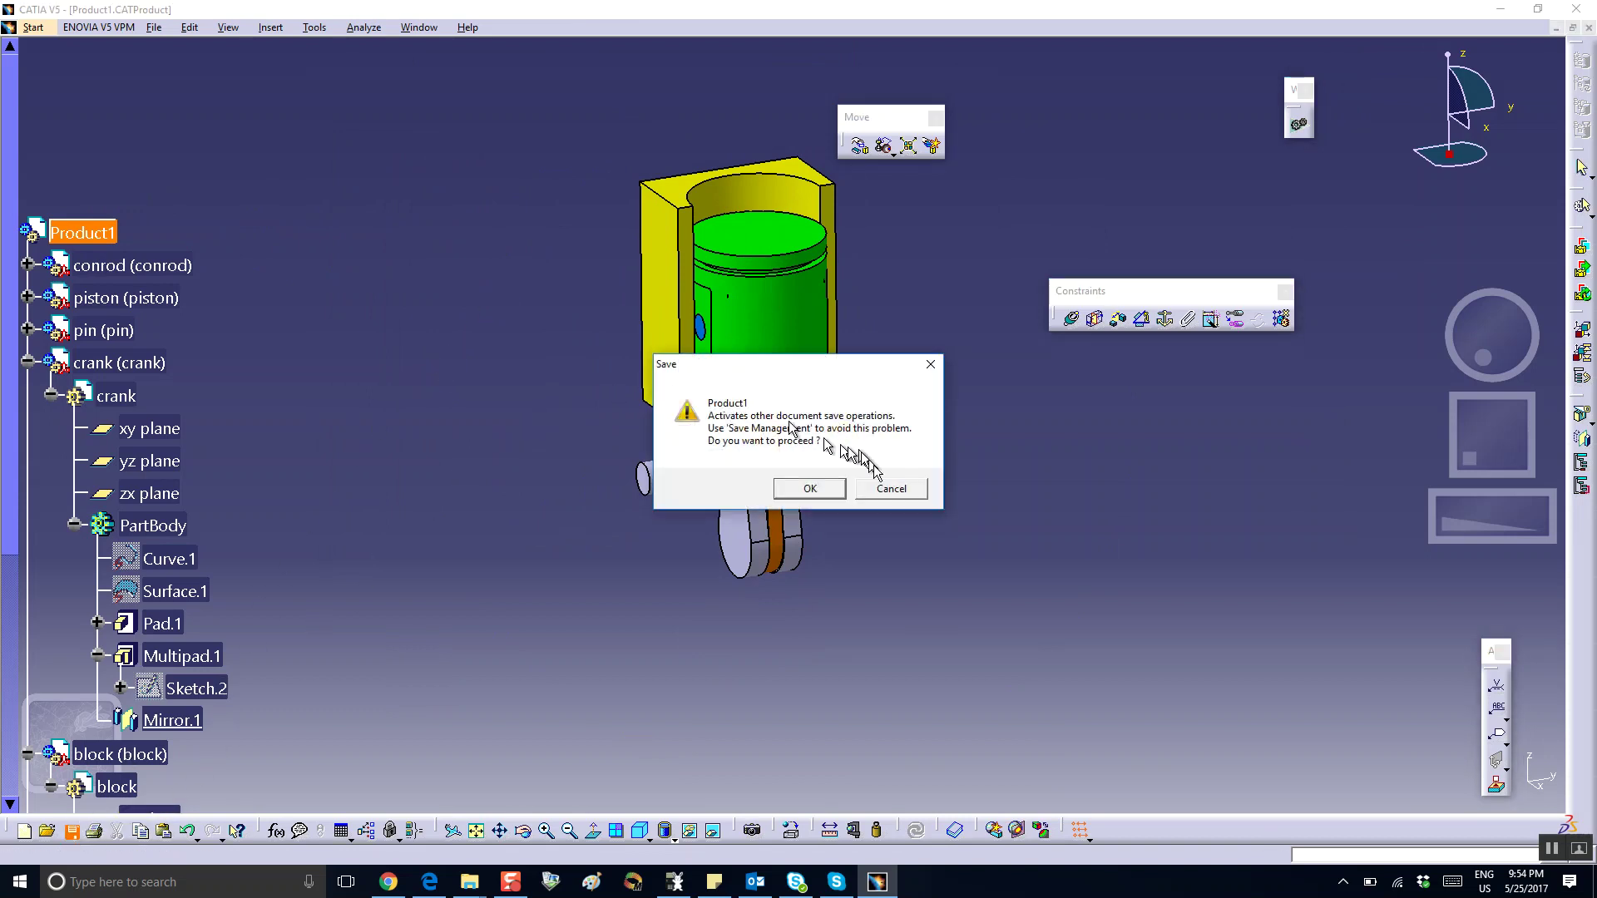
left_click(823, 486)
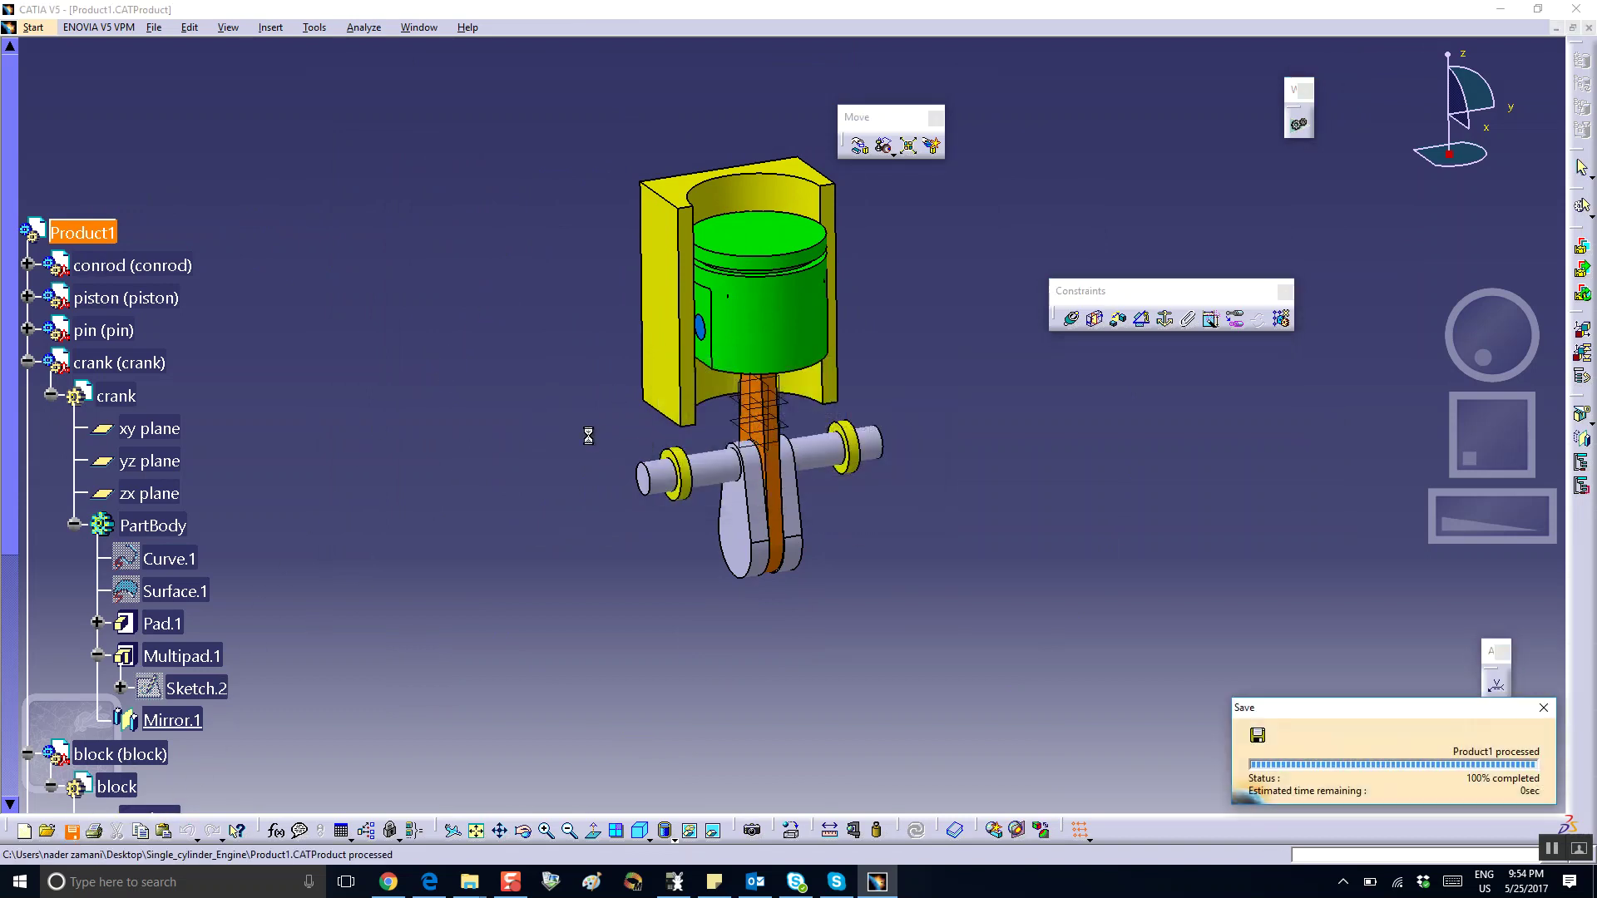